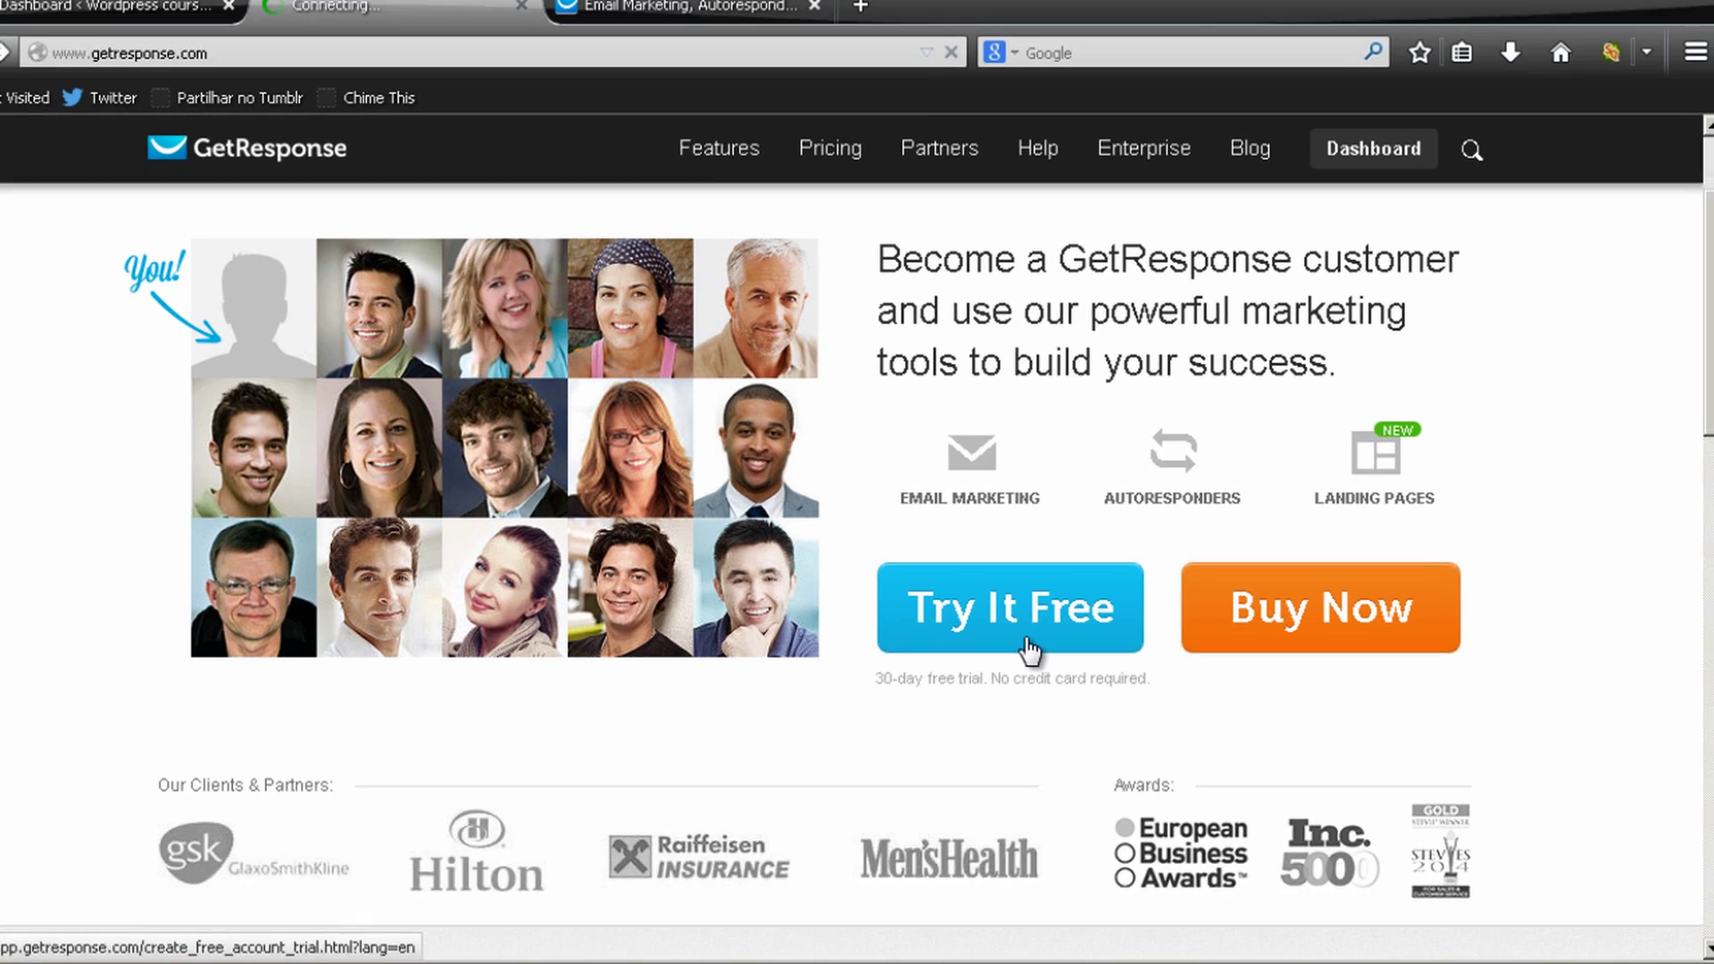
# Open the free-trial sign-up form, then return to the GetResponse dashboard with its 28-day trial
pyautogui.click(761, 518)
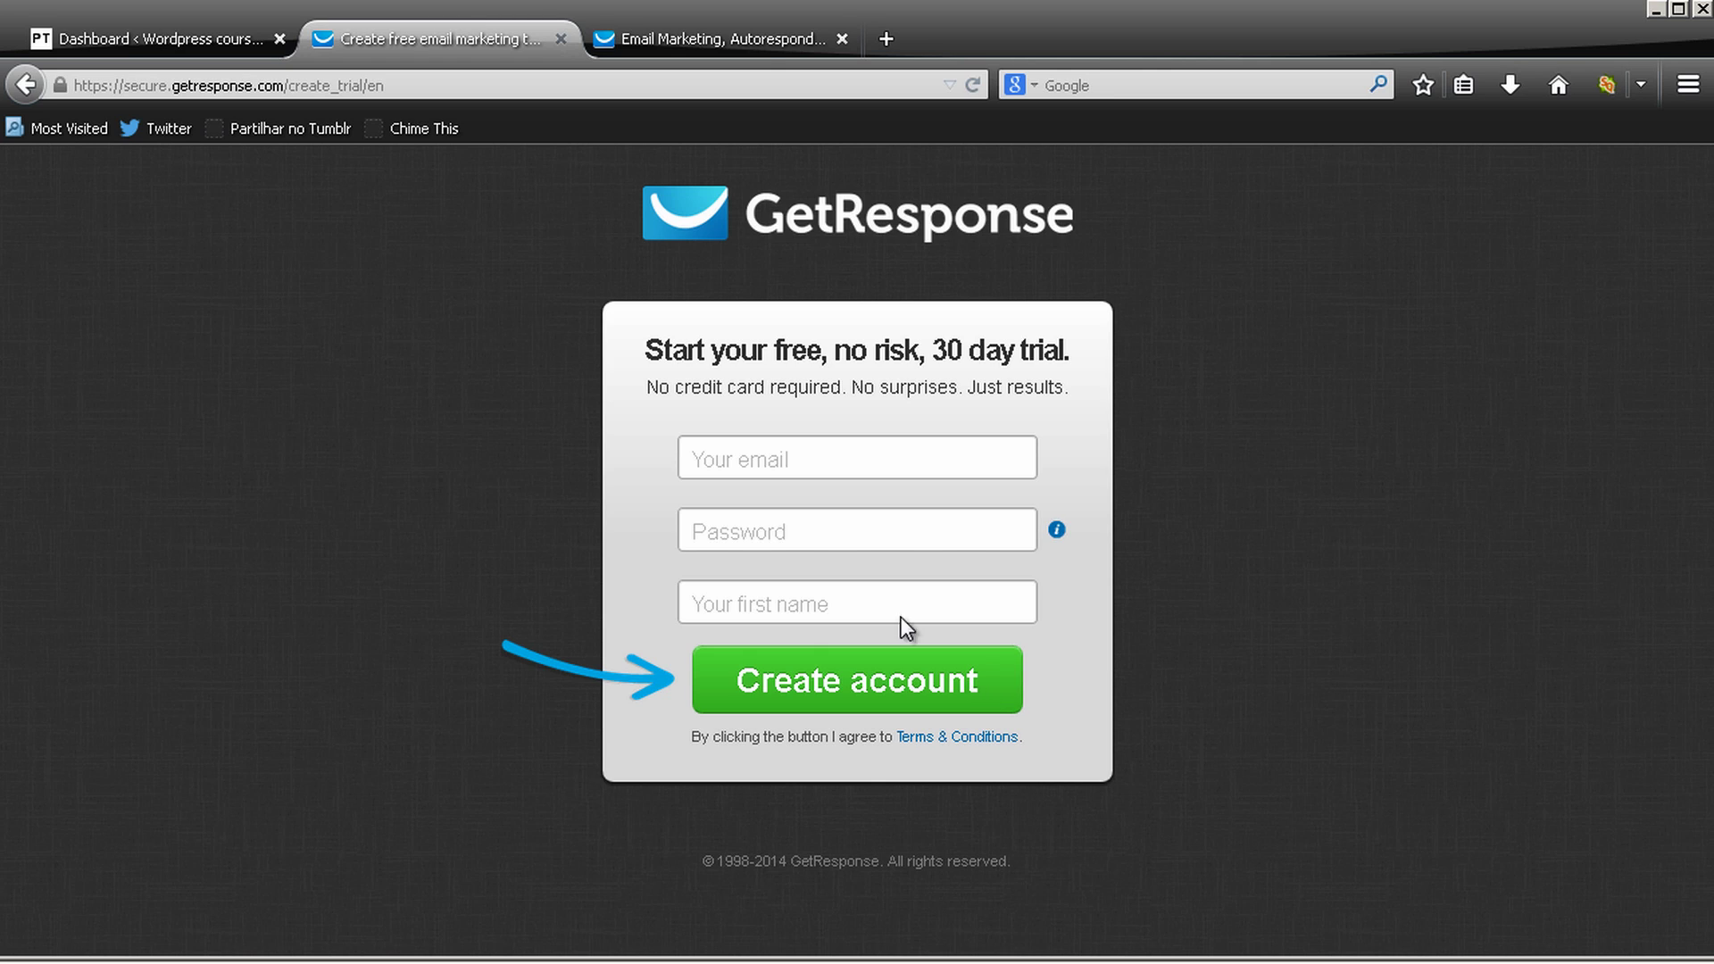
pyautogui.click(757, 50)
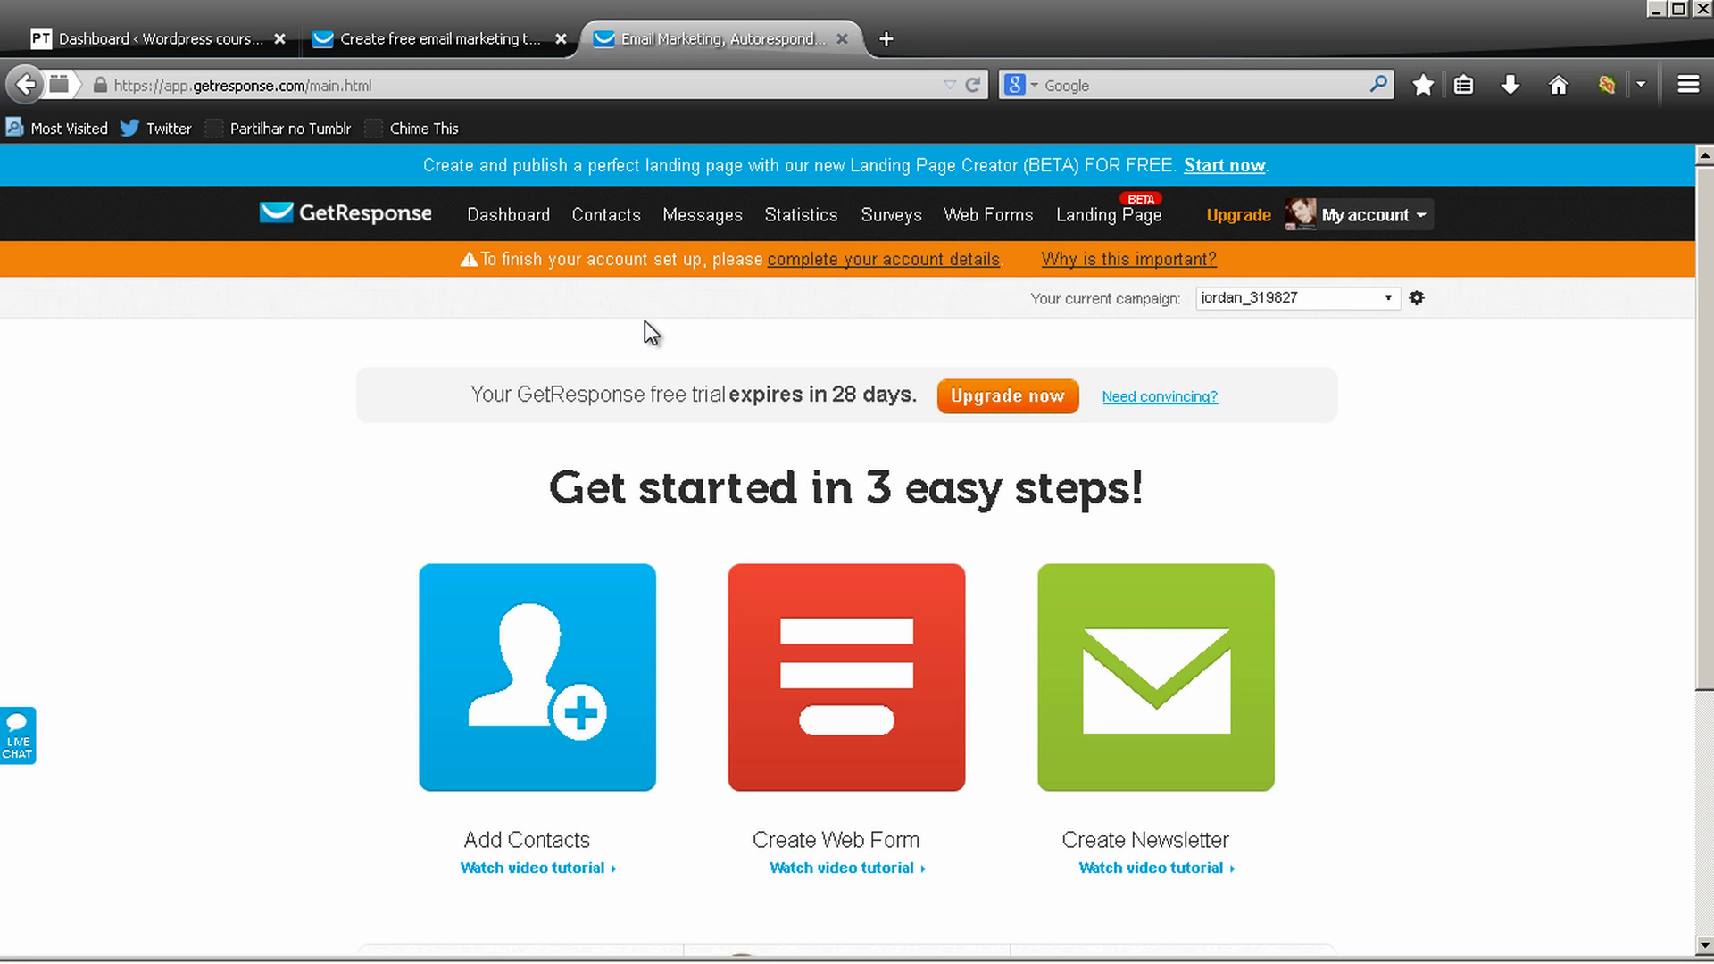
pyautogui.click(987, 262)
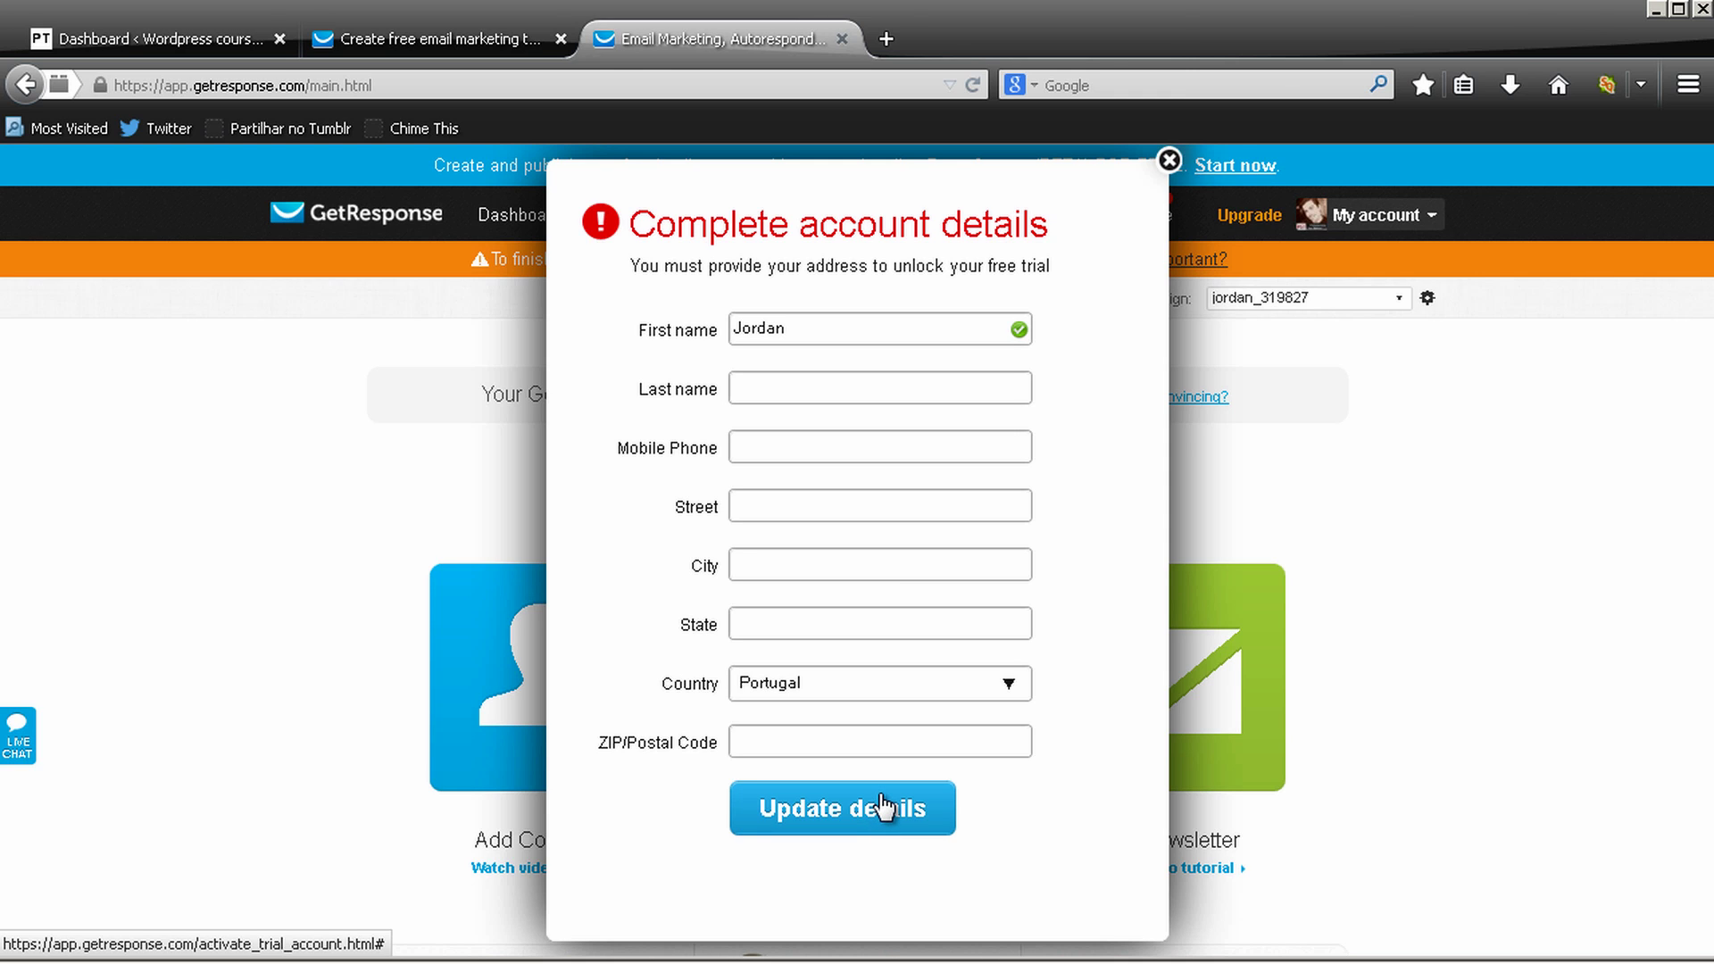
pyautogui.click(1170, 162)
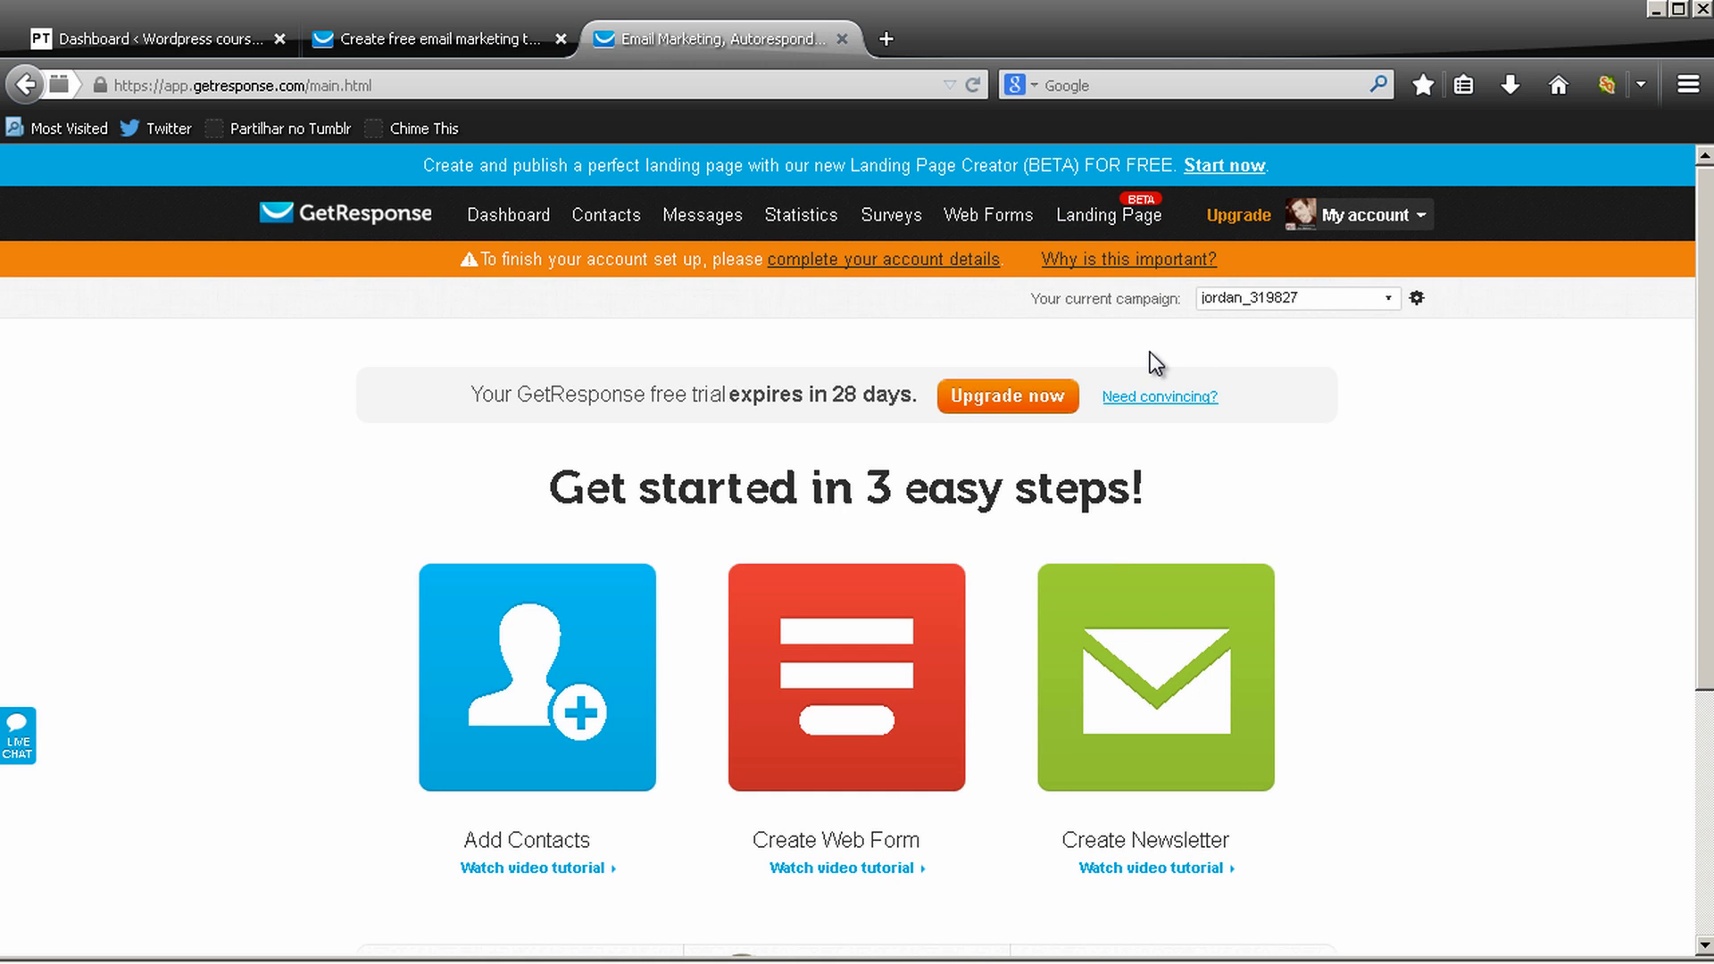
pyautogui.scroll(-3, 1150, 353)
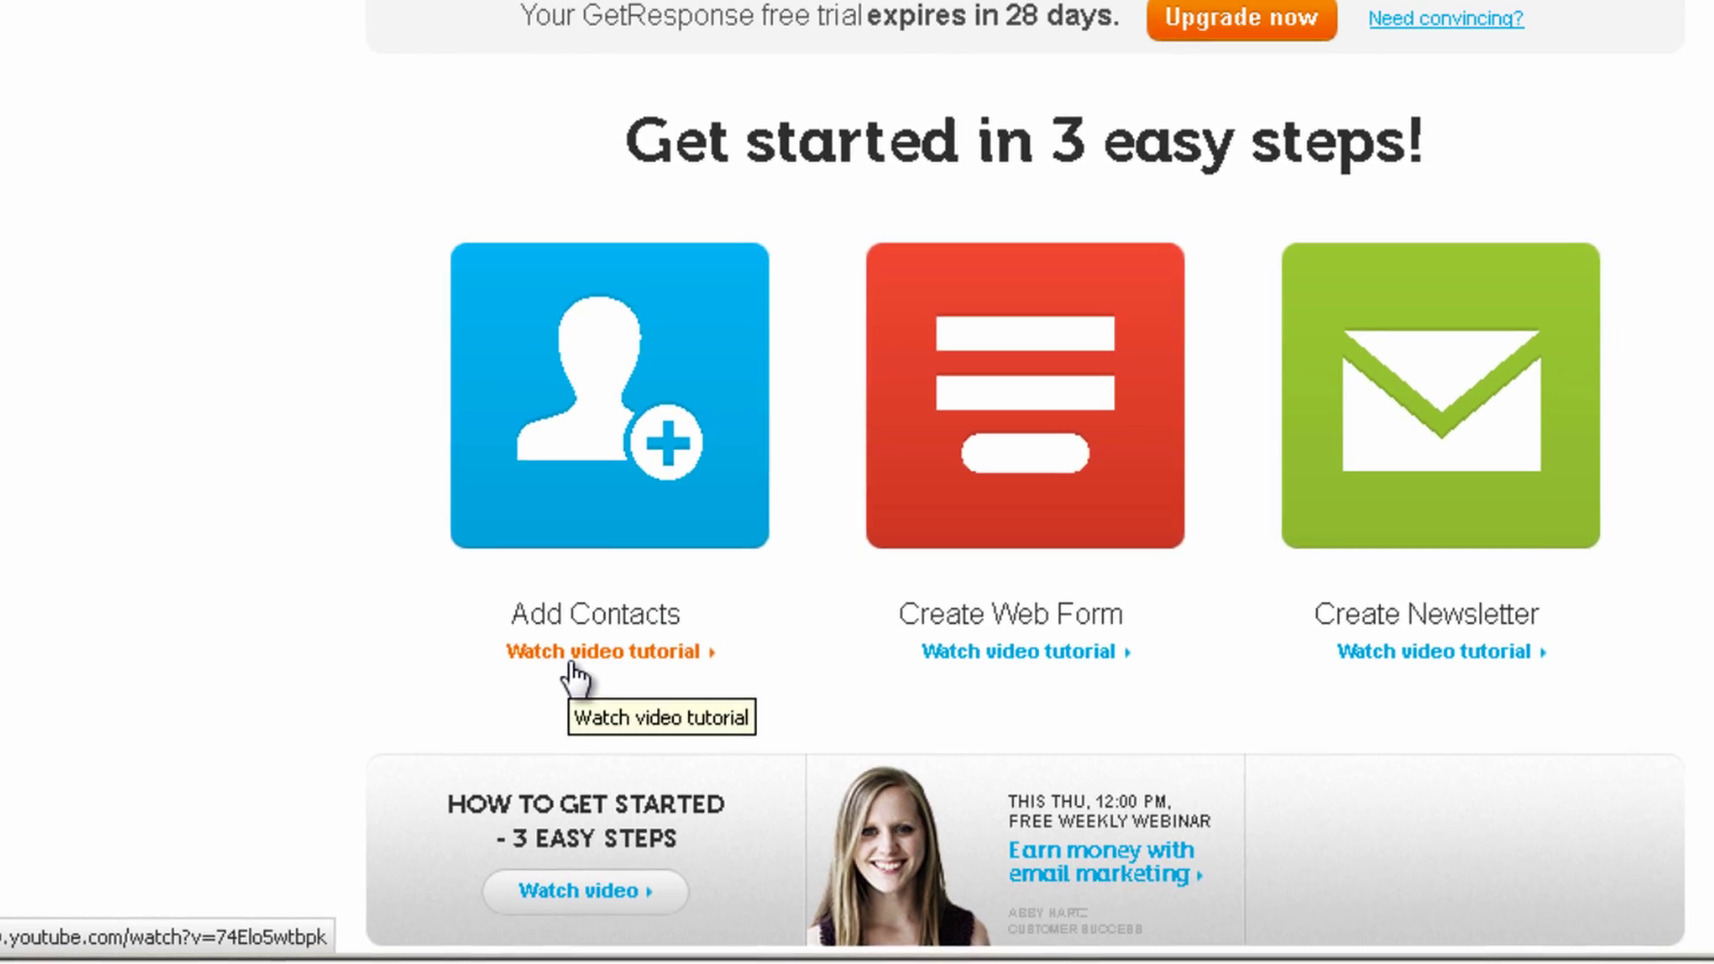
pyautogui.click(618, 606)
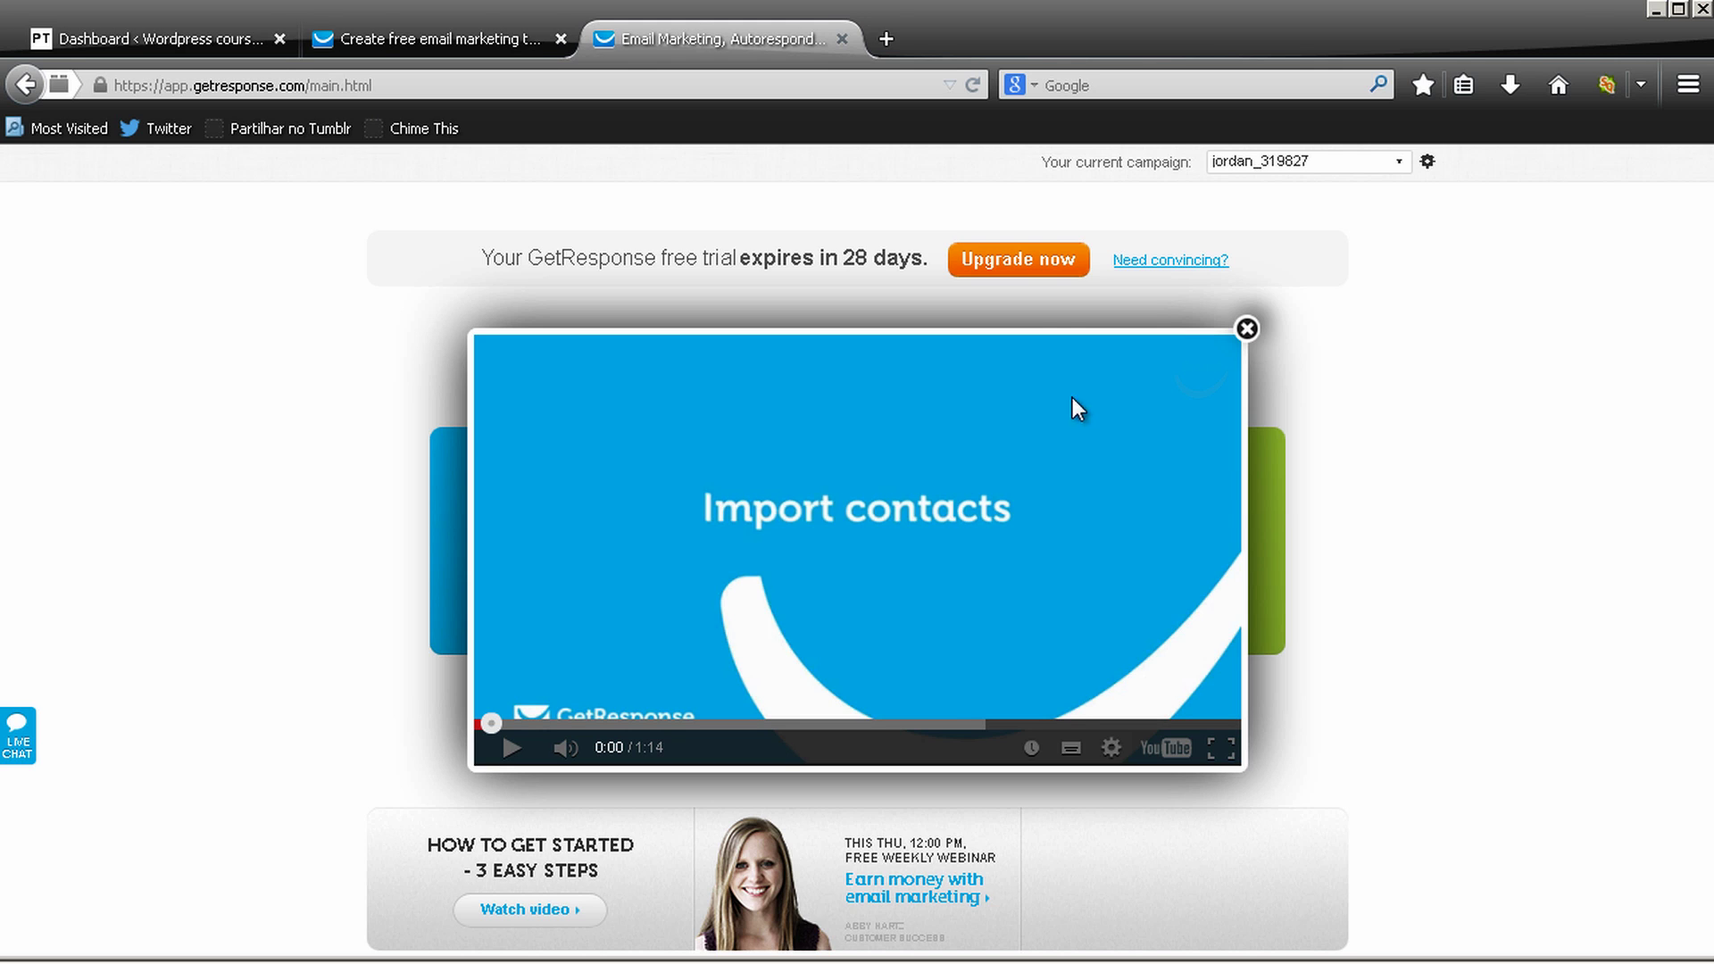
pyautogui.click(1247, 330)
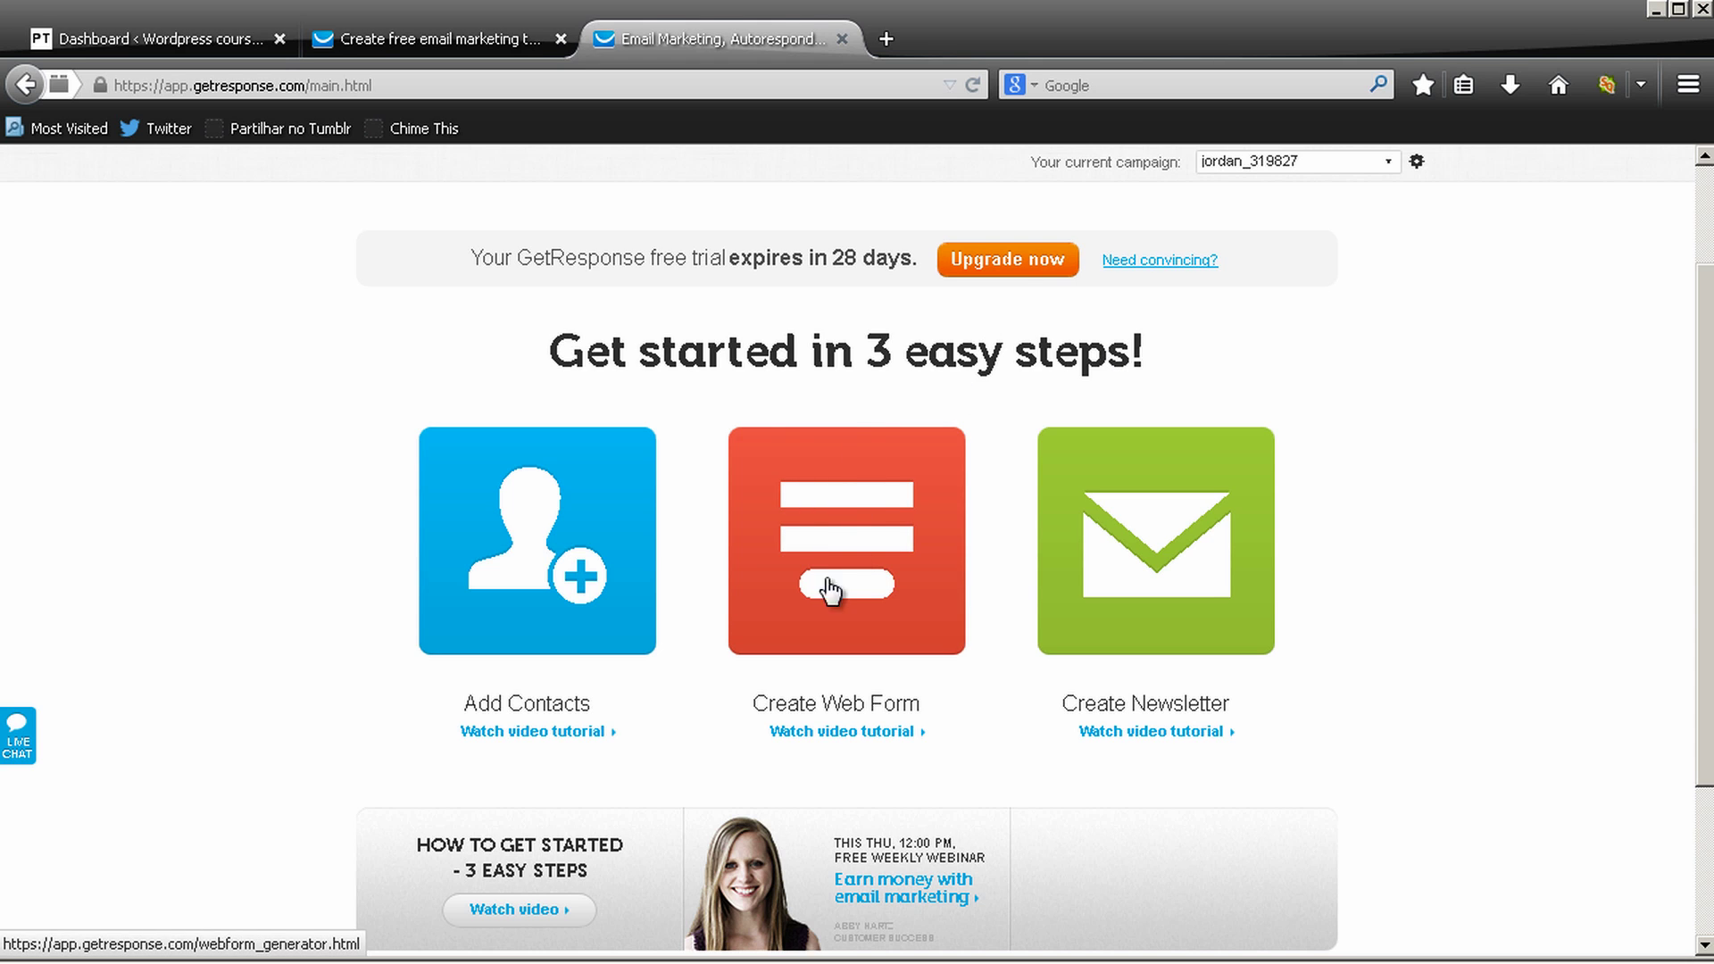
# Start a new web form and look through the Design step's templates and default form
pyautogui.click(854, 541)
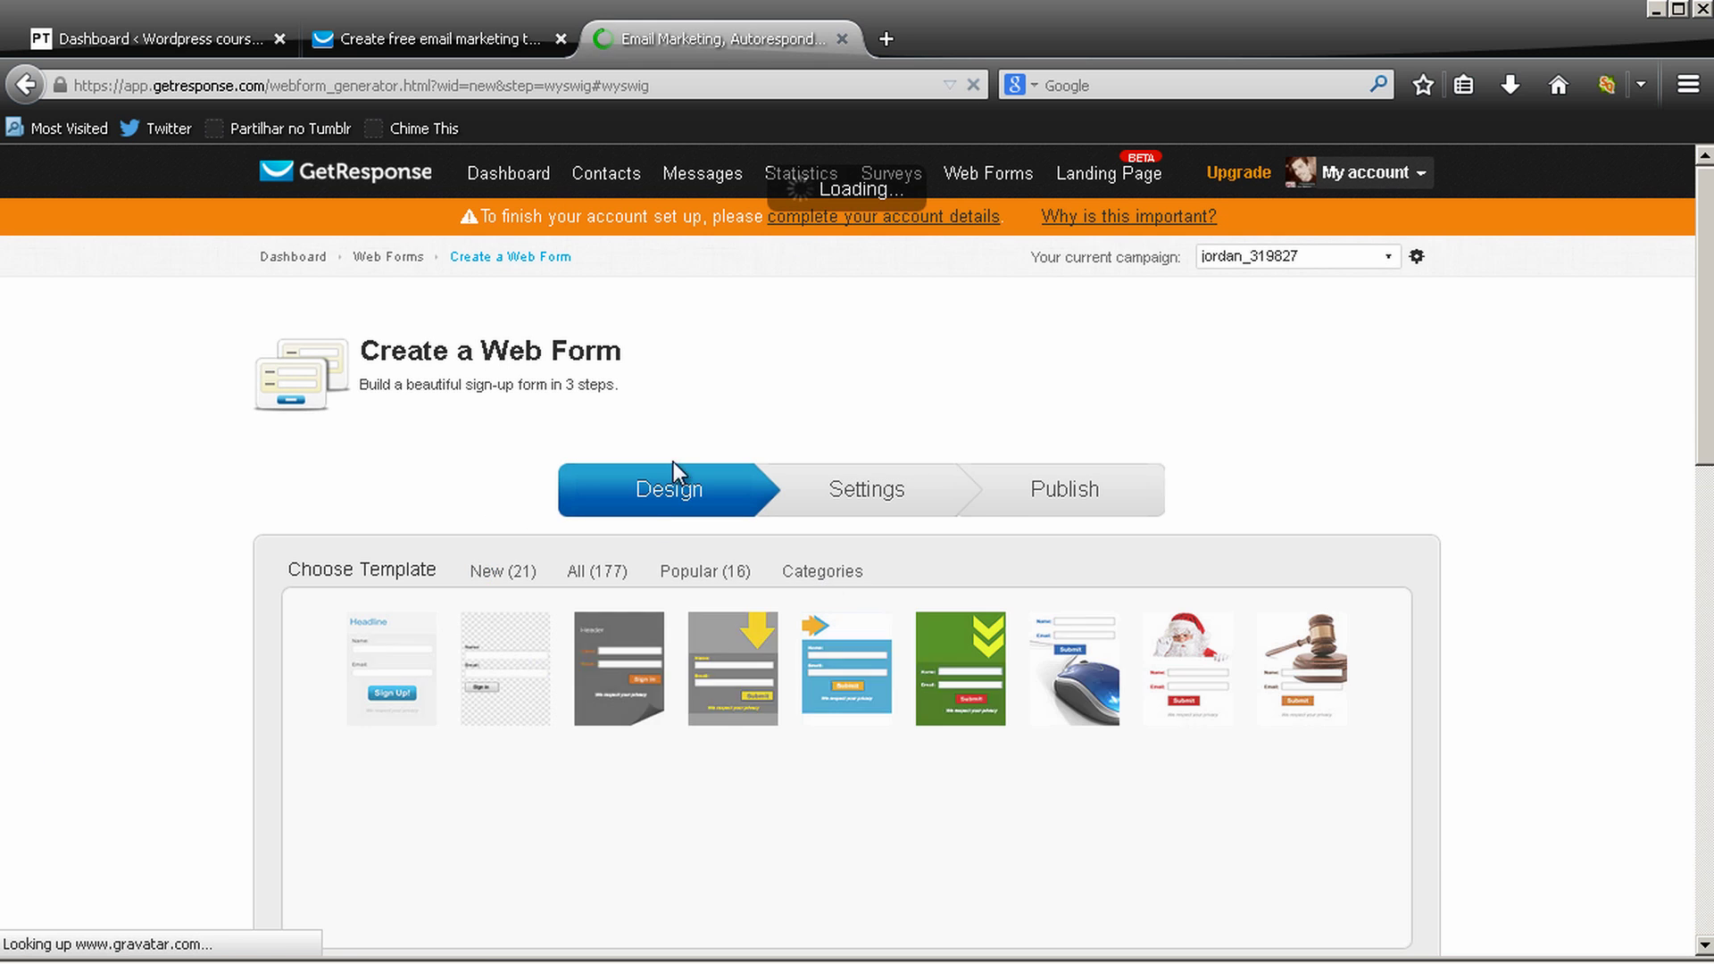
pyautogui.scroll(-8, 1699, 262)
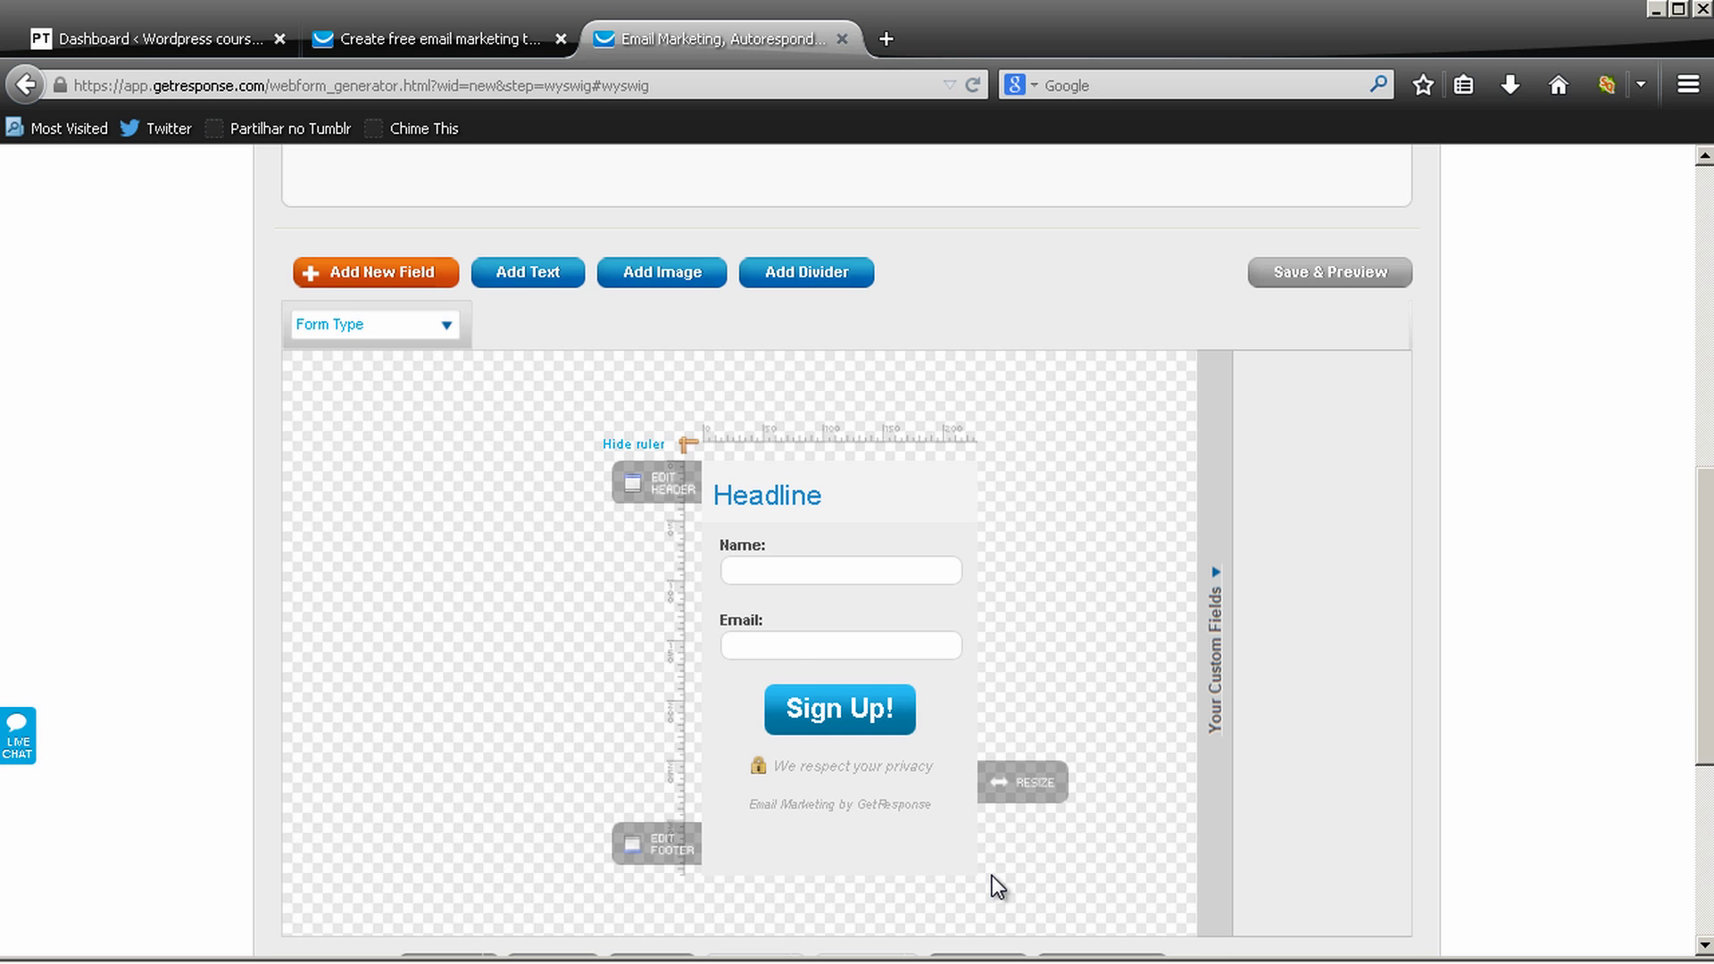
pyautogui.scroll(3, 500, 321)
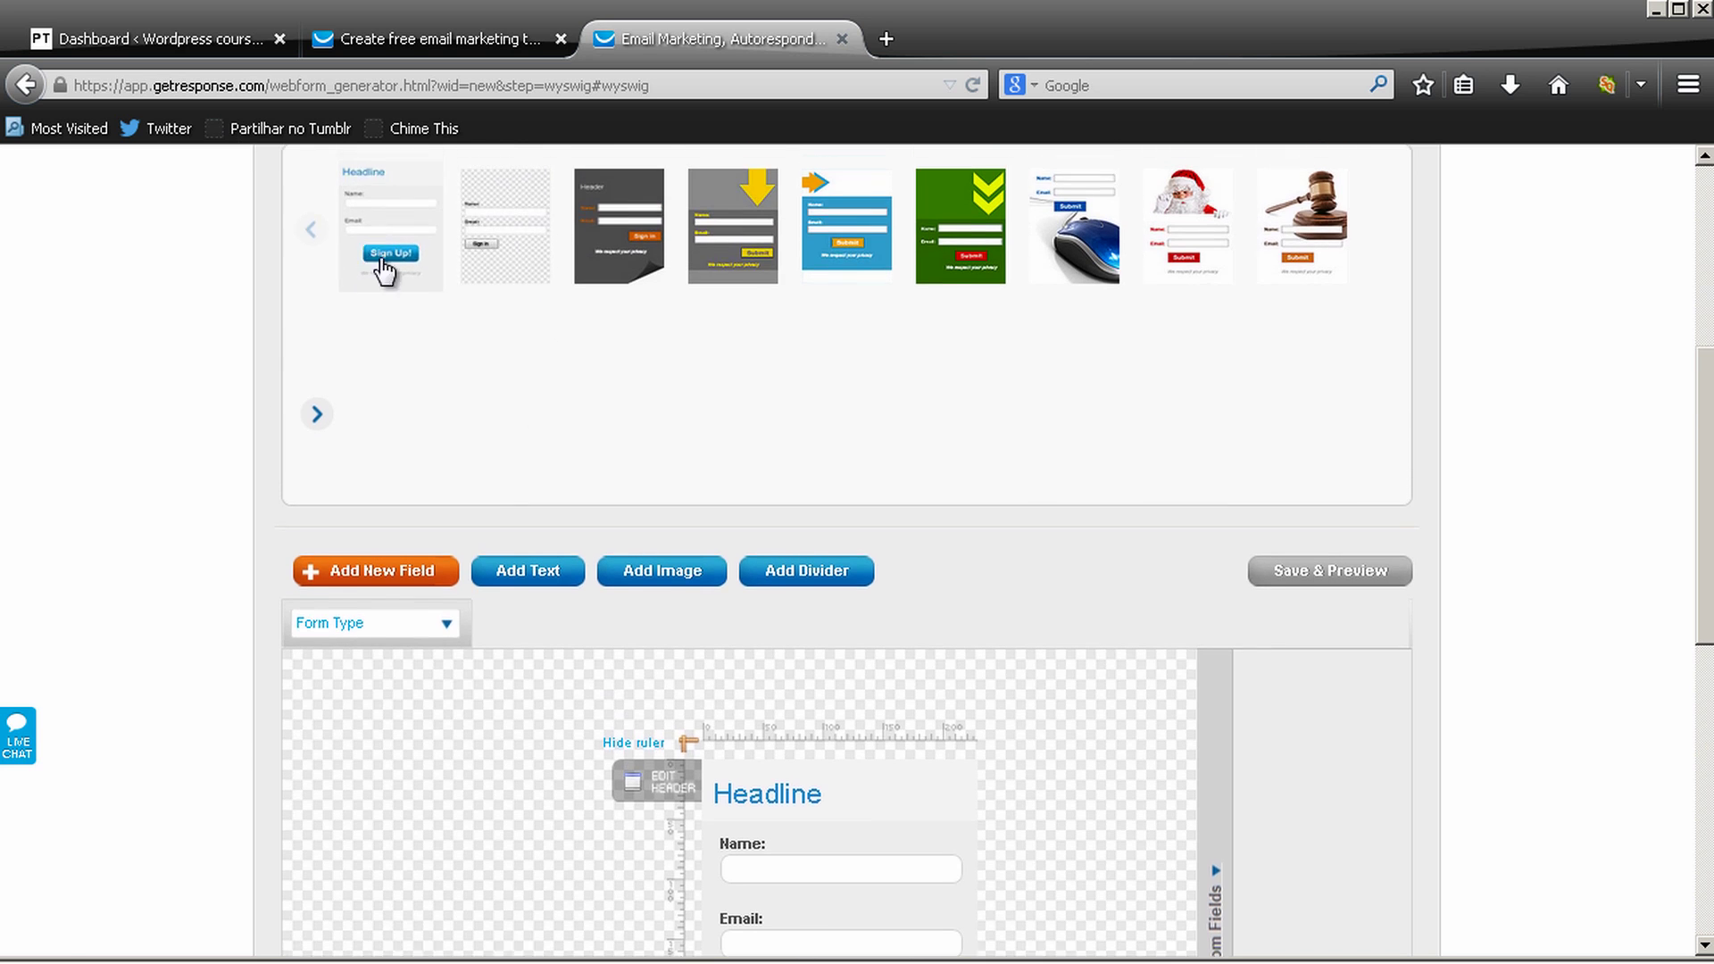
pyautogui.scroll(1, 384, 268)
pyautogui.scroll(-1, 475, 426)
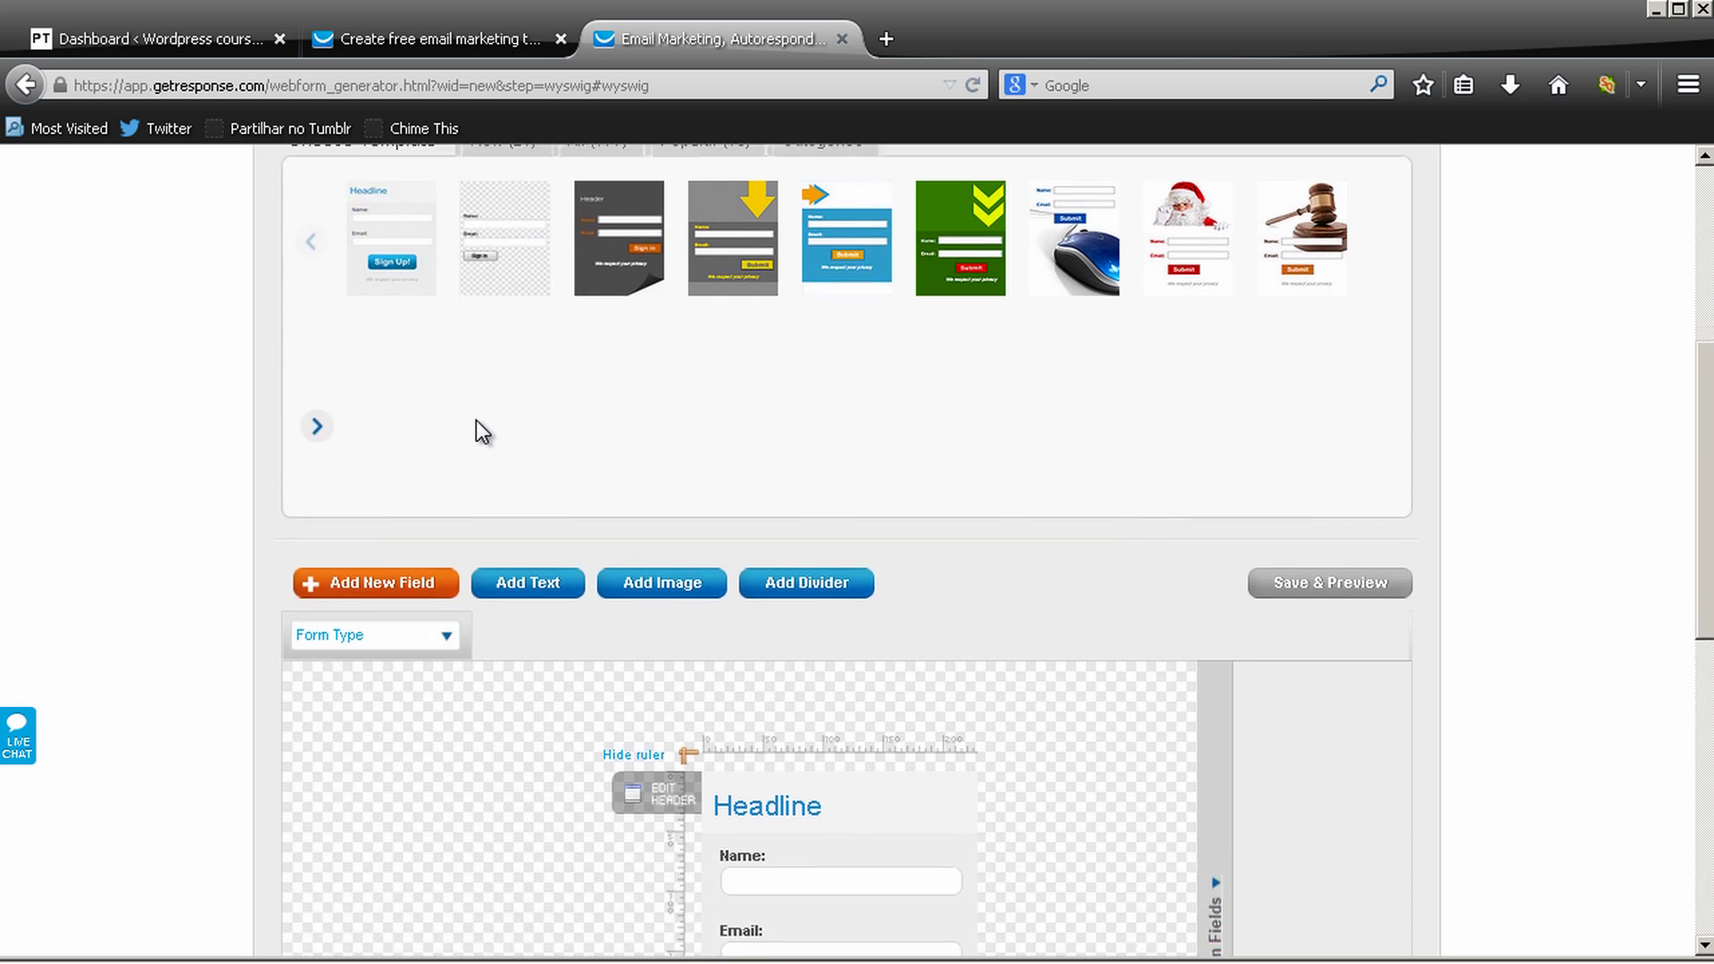
pyautogui.scroll(-1, 482, 431)
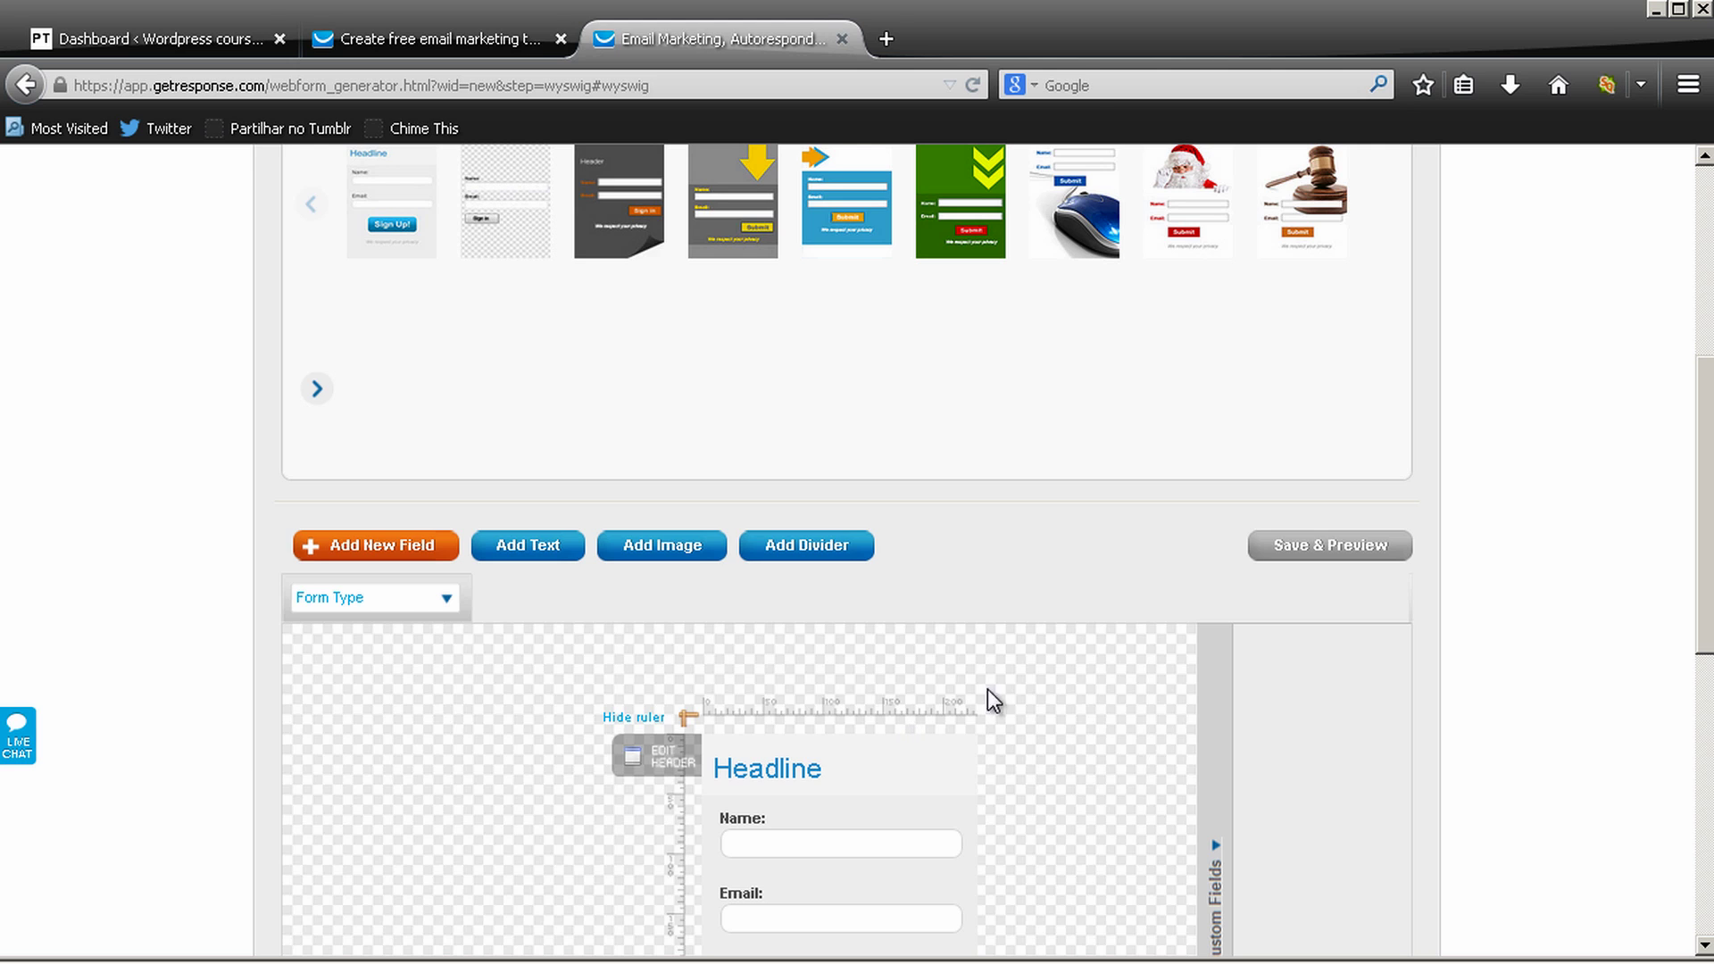
pyautogui.scroll(-3, 979, 640)
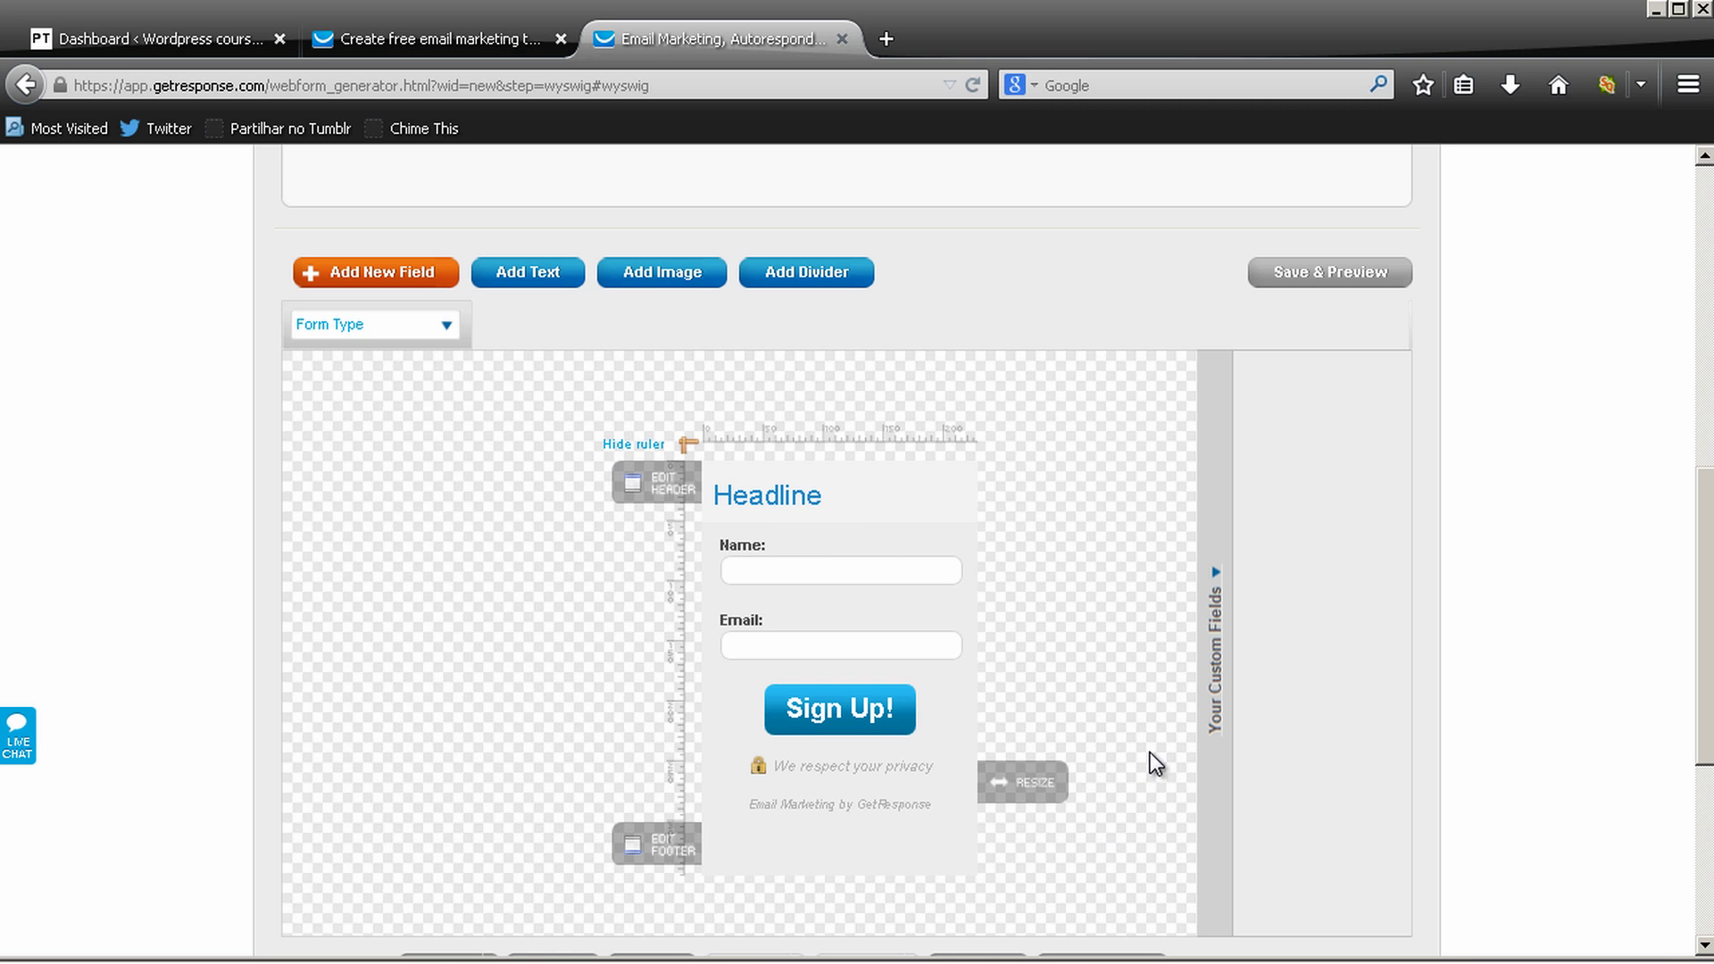
pyautogui.scroll(-4, 1150, 764)
pyautogui.scroll(2, 1107, 644)
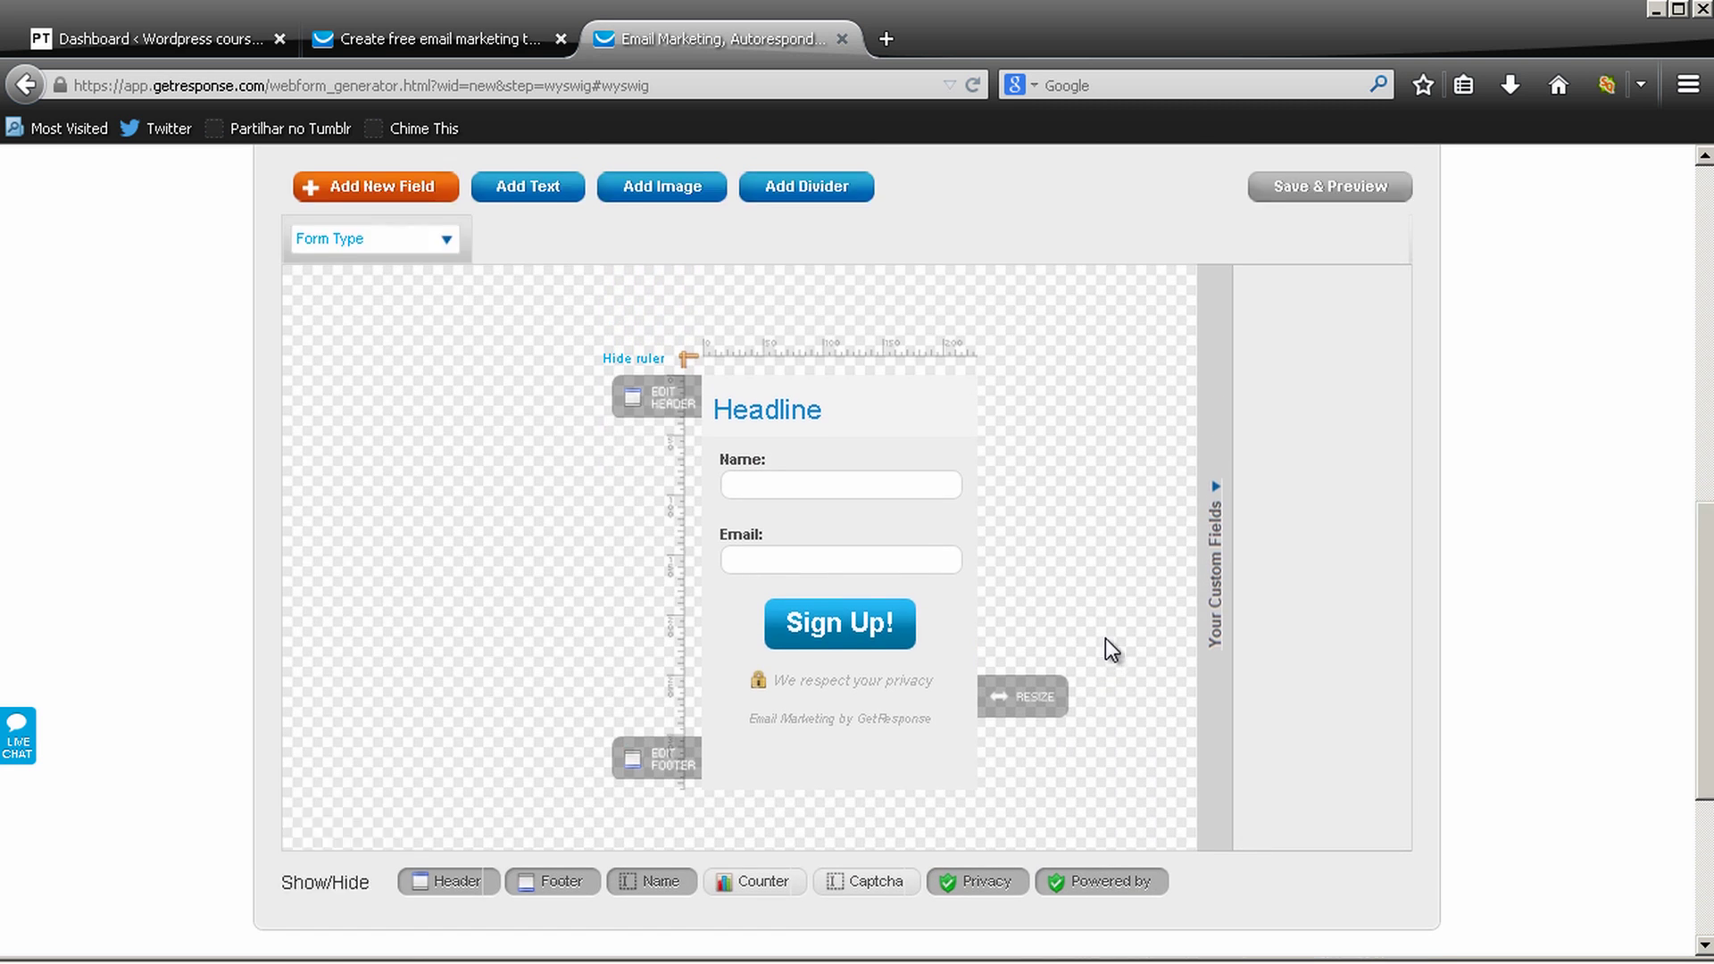
pyautogui.scroll(7, 1106, 639)
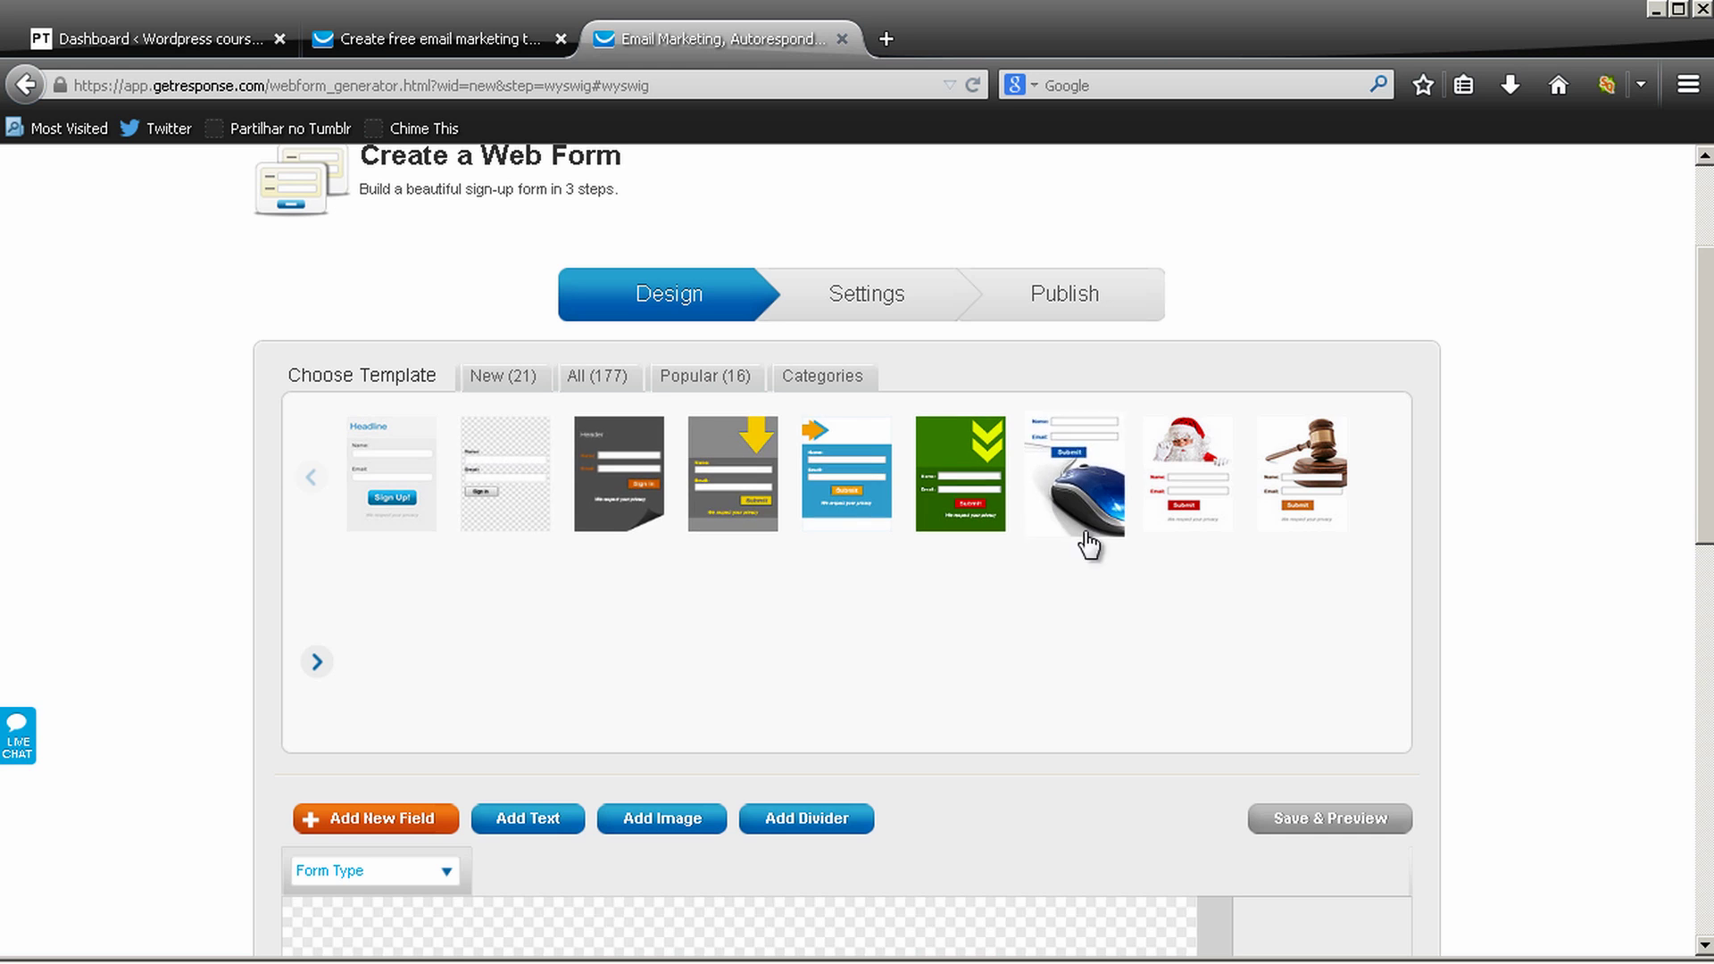
# Preview the dark Header template in light grey/red and grey/green colours, then close it unapplied
pyautogui.click(630, 473)
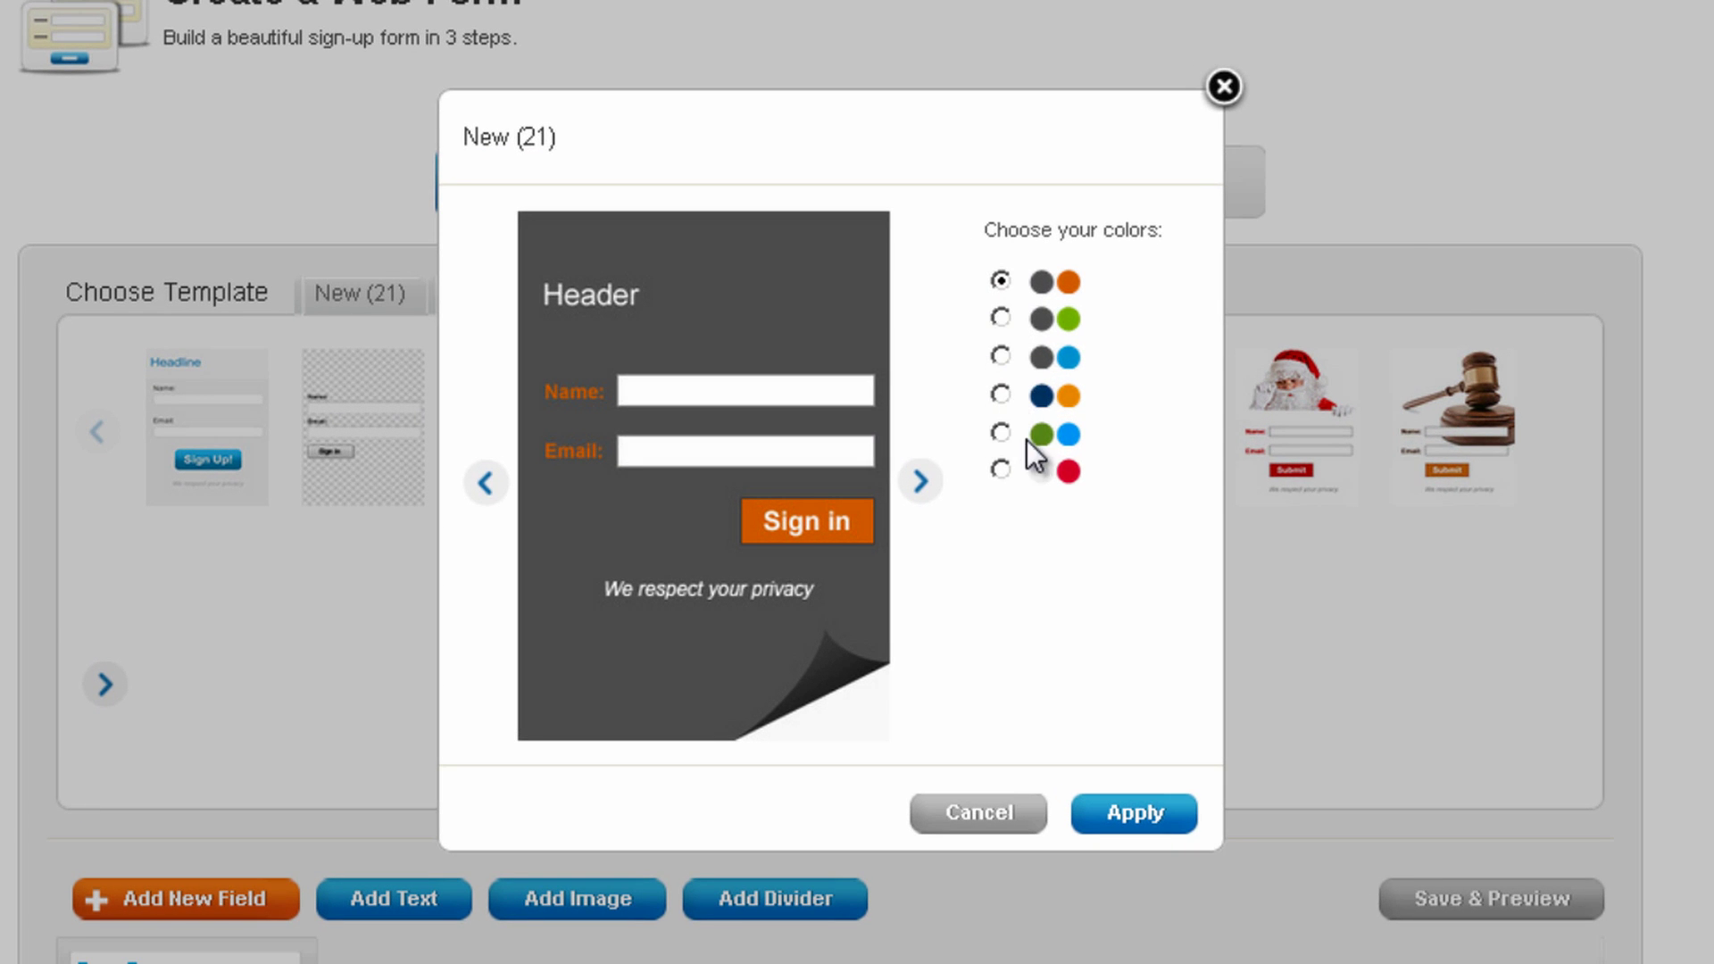
pyautogui.click(1003, 460)
pyautogui.click(1003, 467)
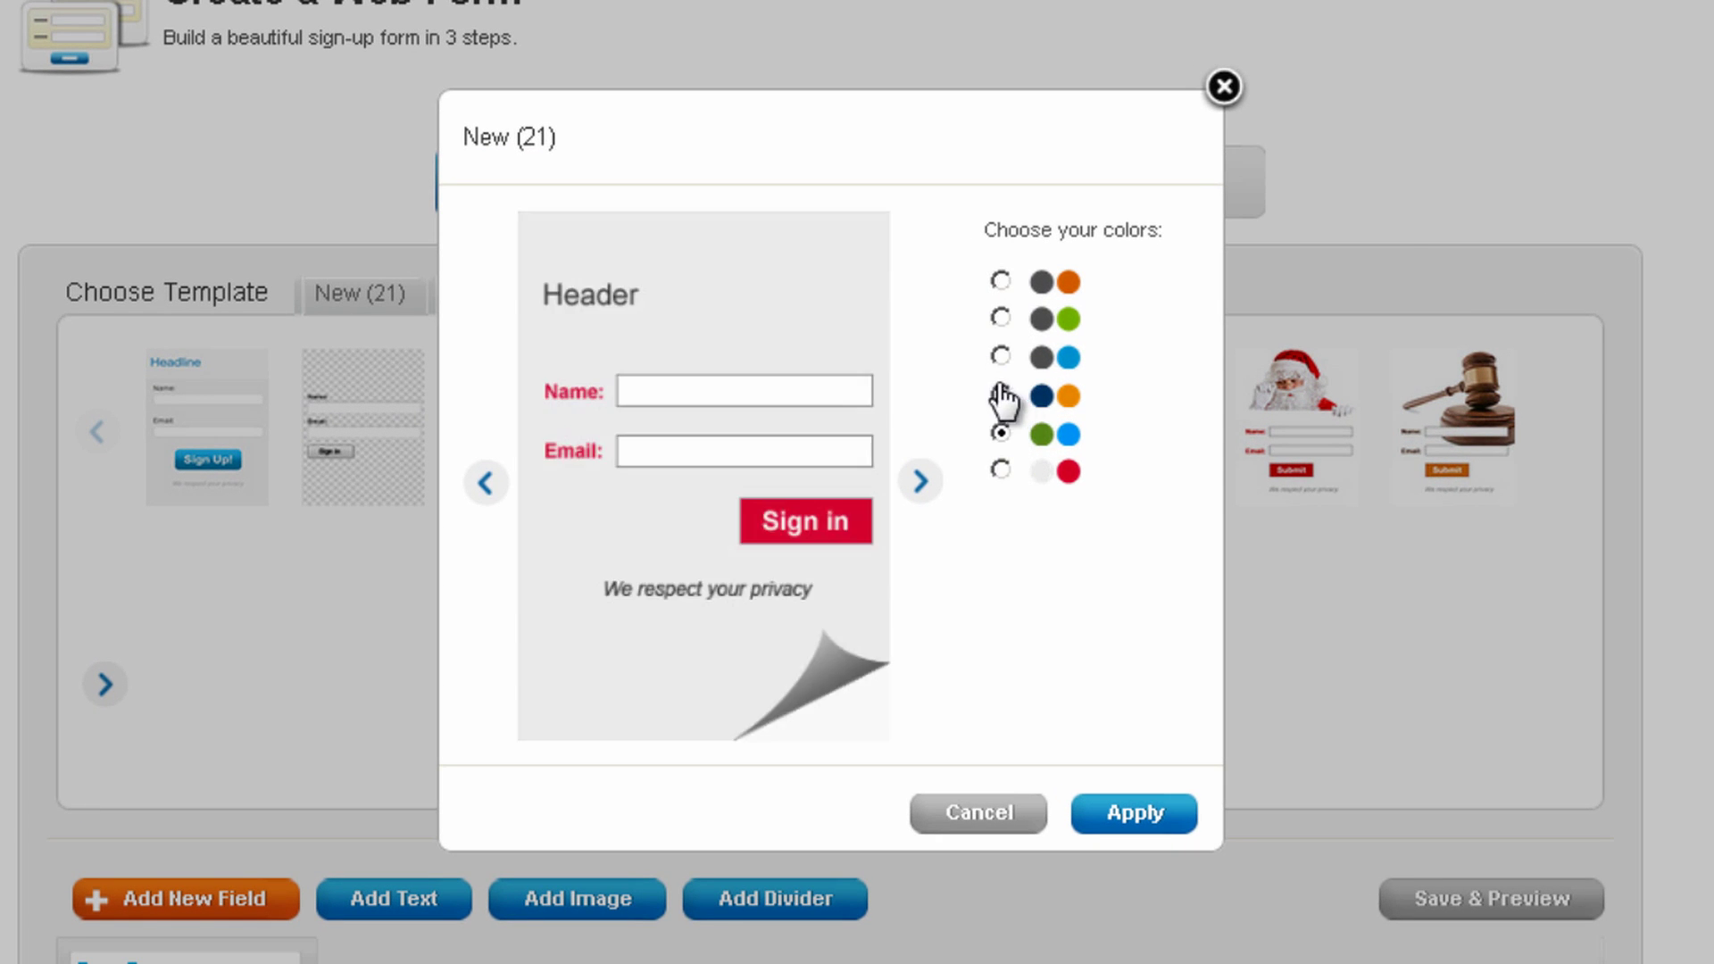
pyautogui.click(1003, 321)
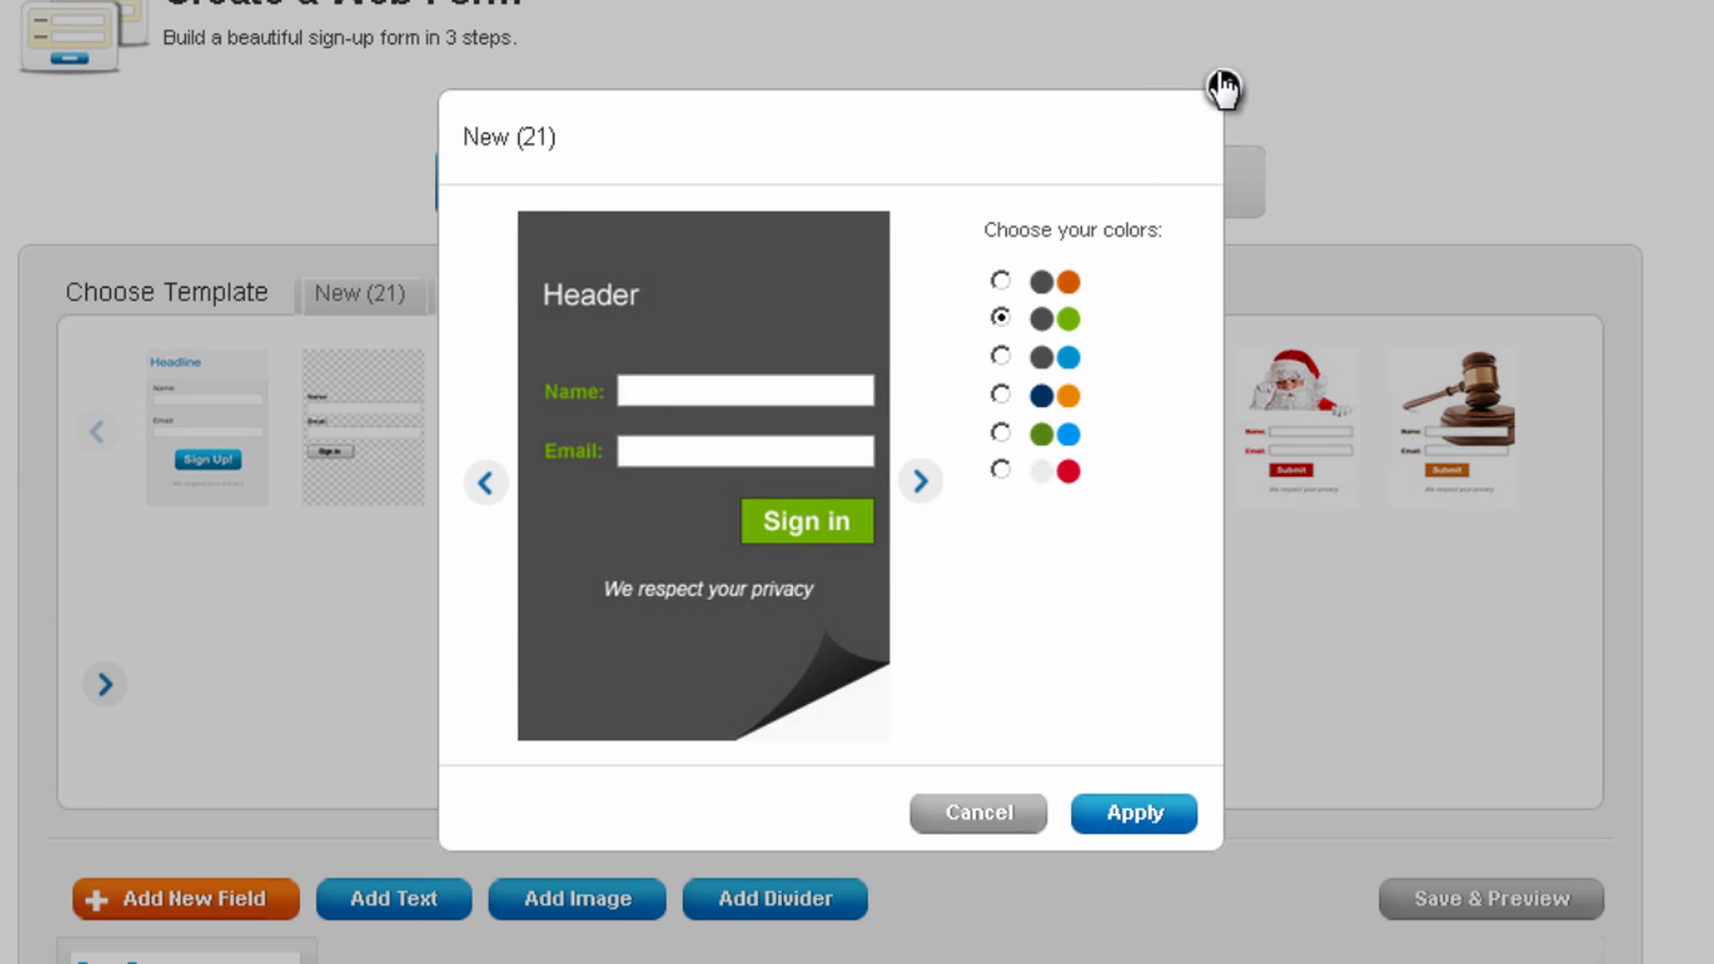
pyautogui.click(1224, 88)
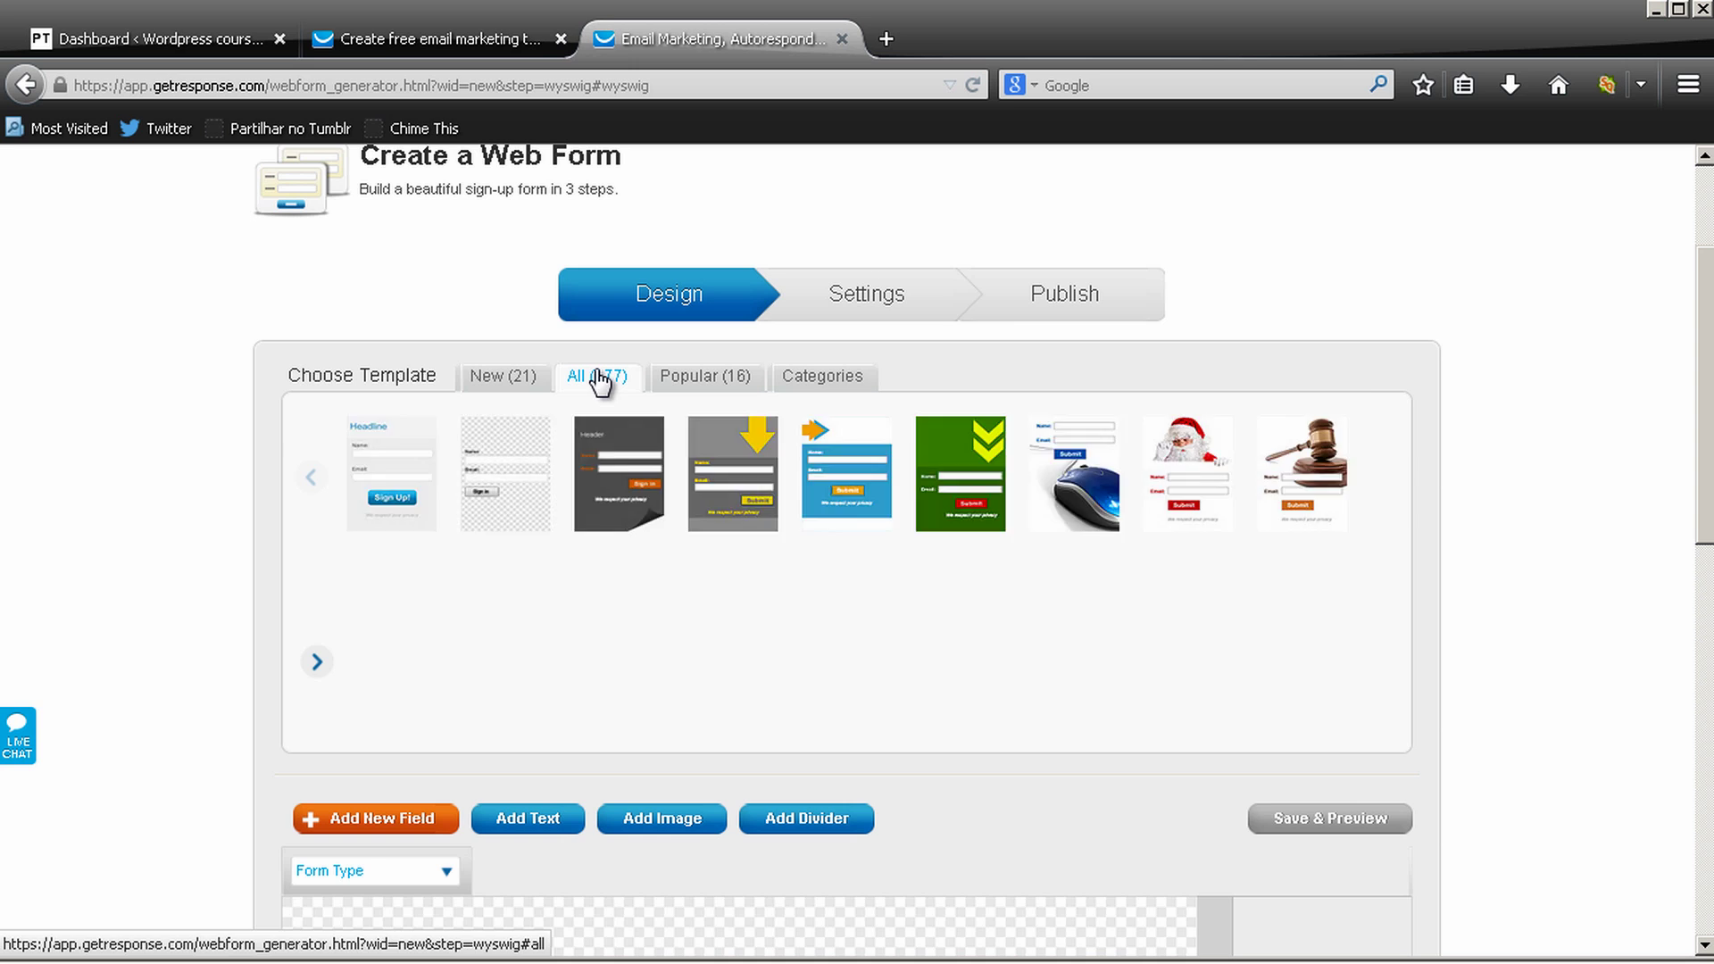
# Browse all templates and apply the laptop photo template to the form
pyautogui.click(599, 379)
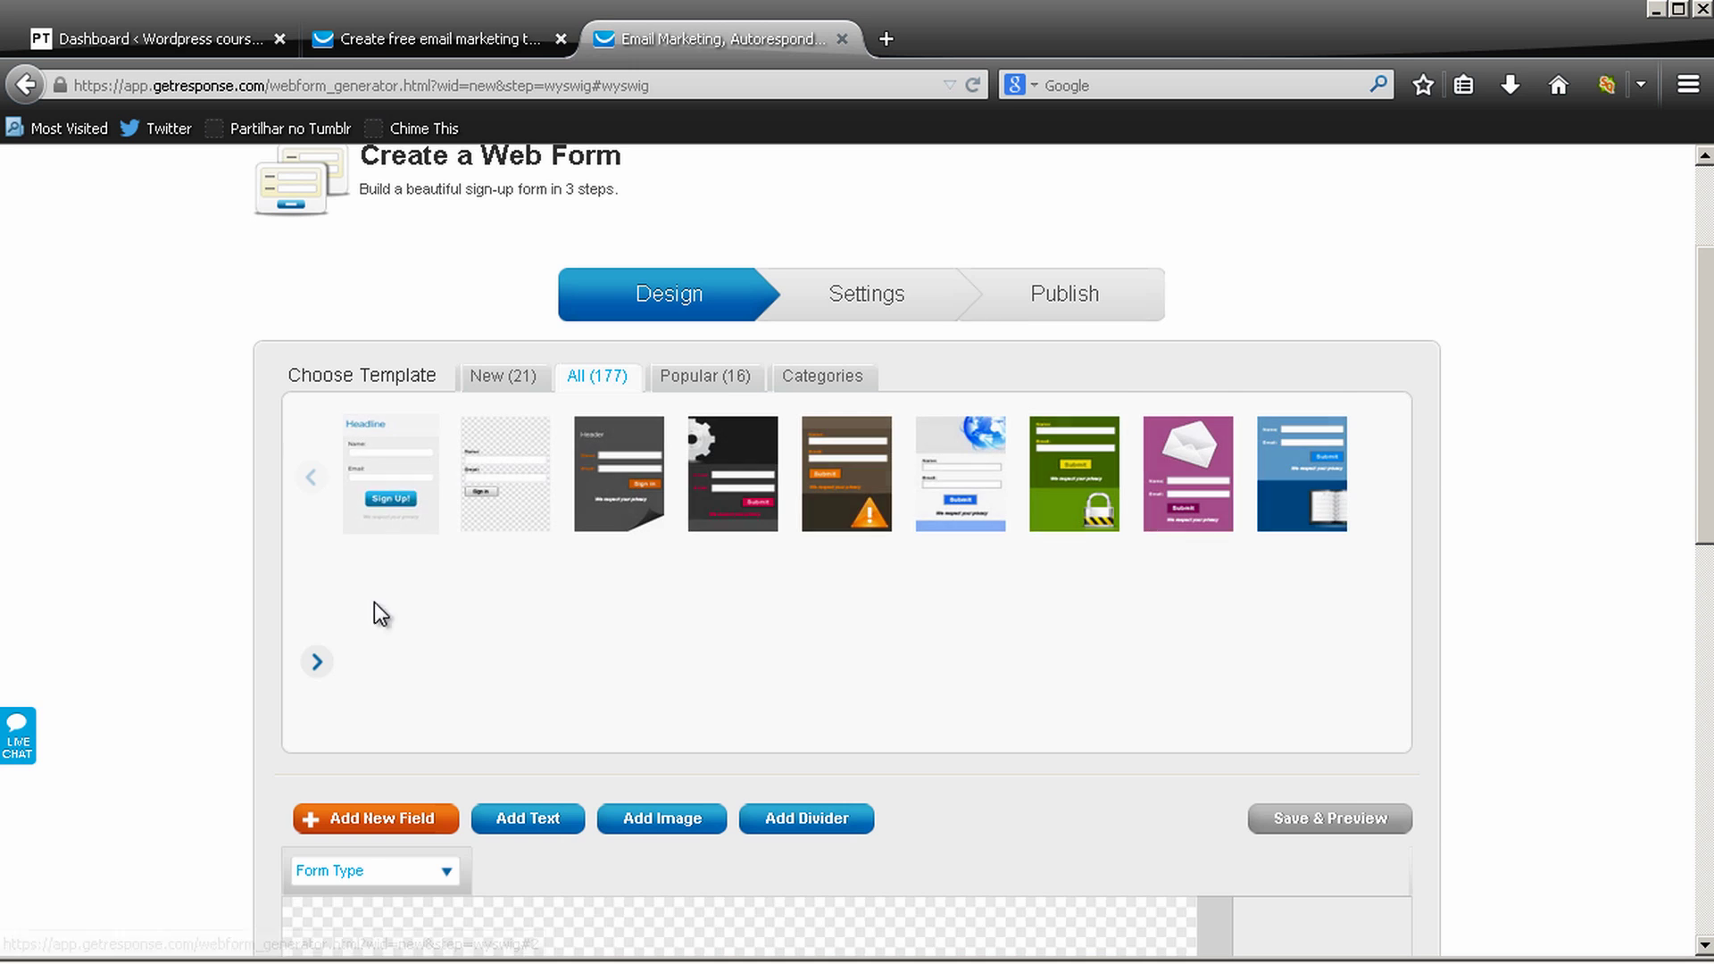
pyautogui.click(316, 665)
pyautogui.click(316, 665)
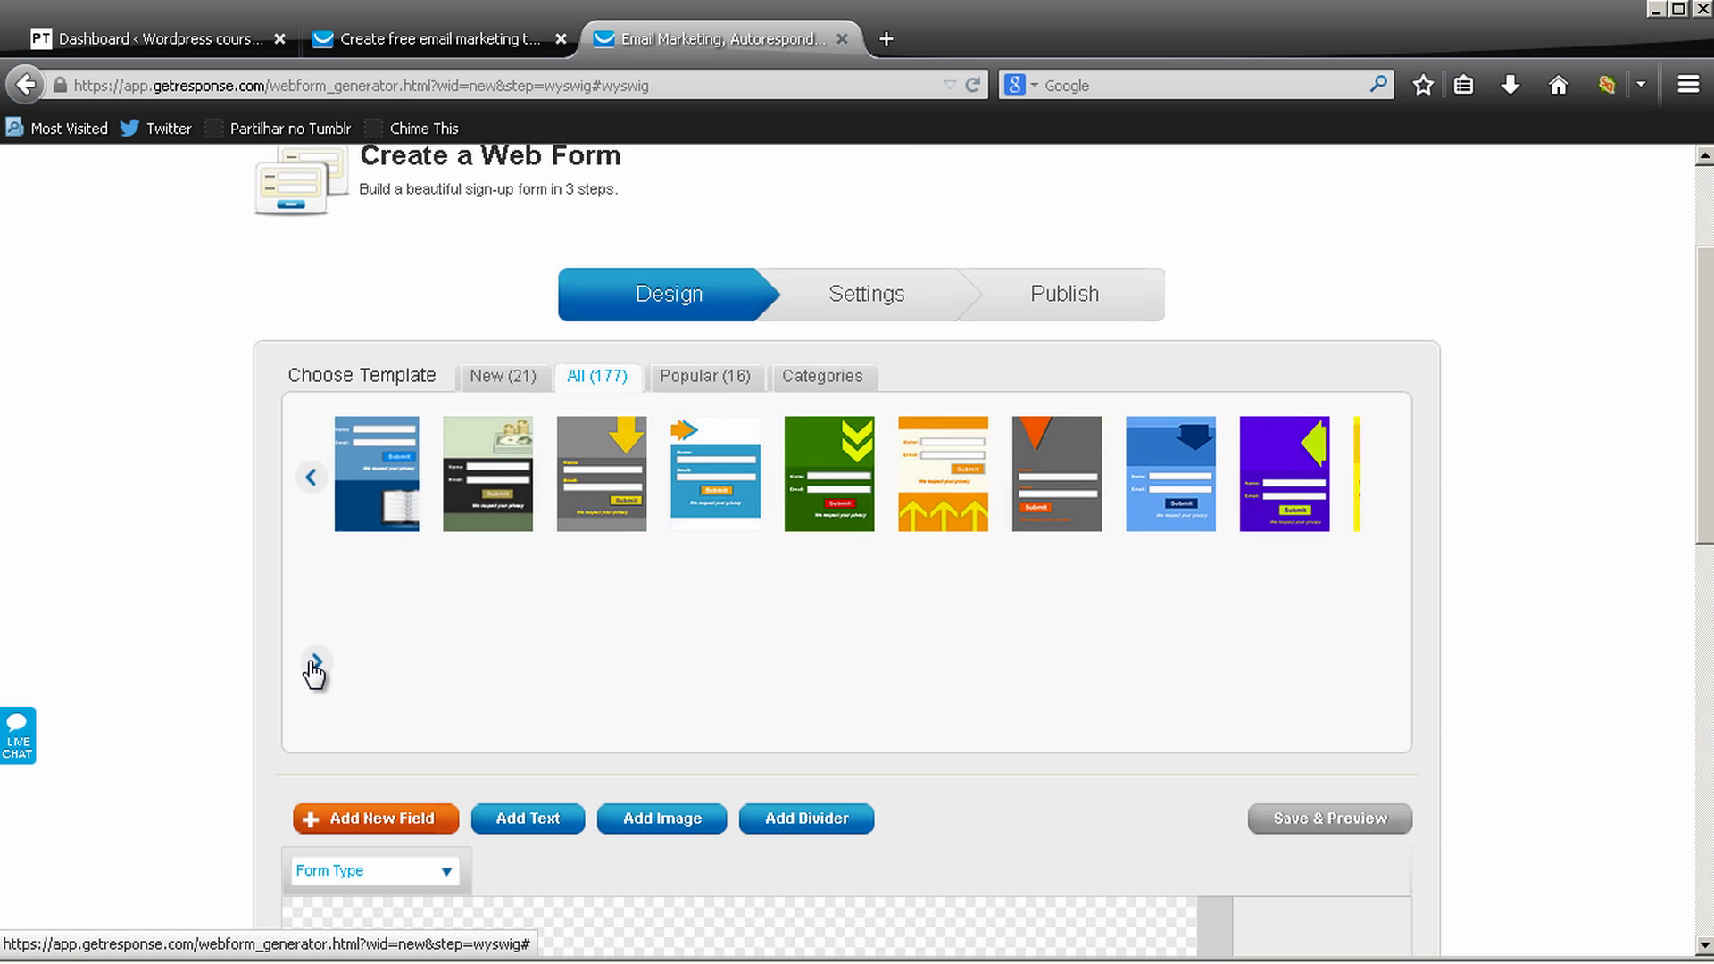
pyautogui.click(316, 665)
pyautogui.click(317, 666)
pyautogui.click(317, 666)
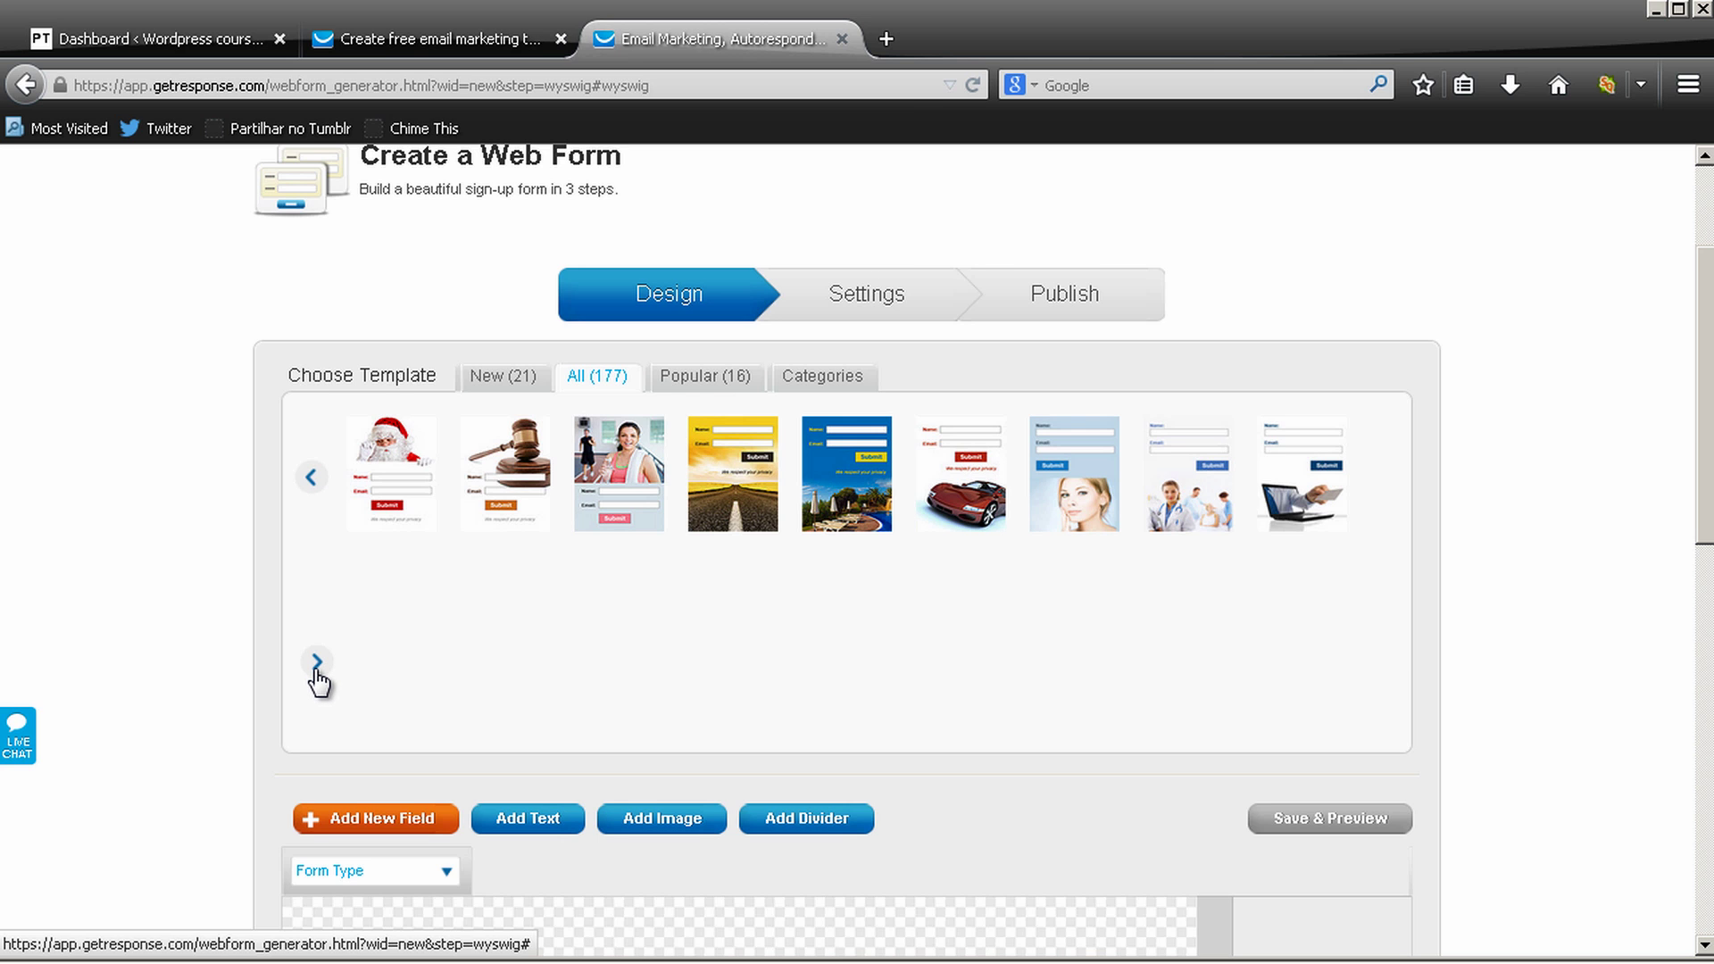
pyautogui.click(317, 666)
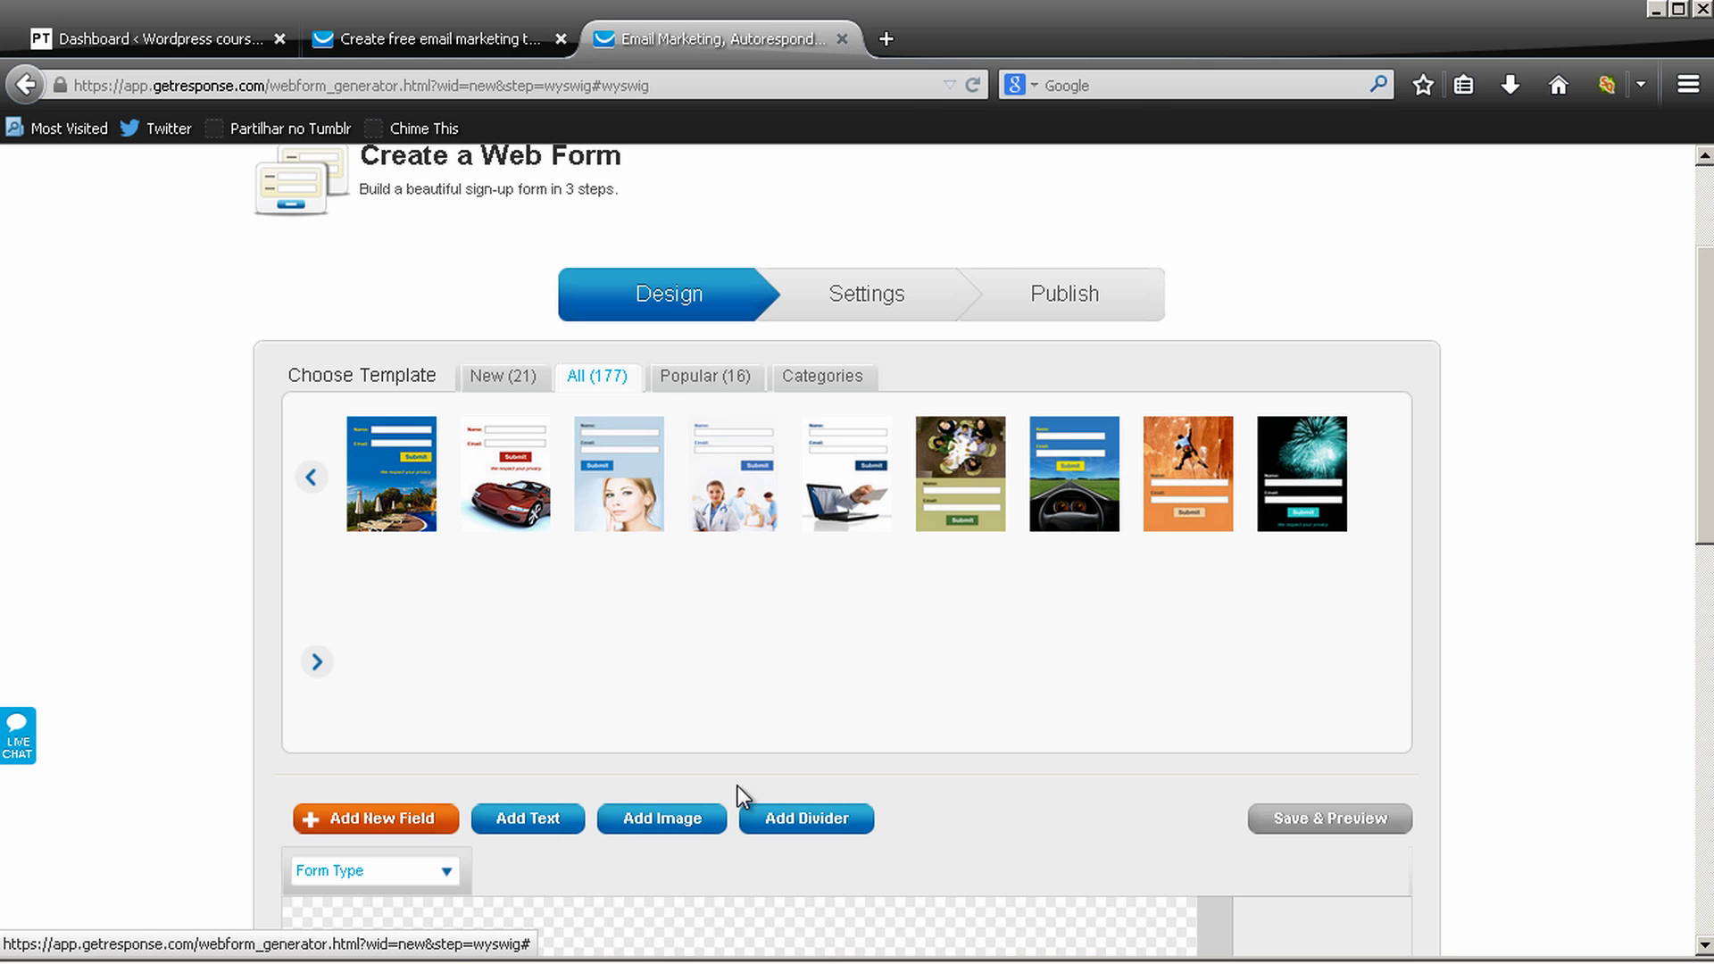
pyautogui.click(839, 432)
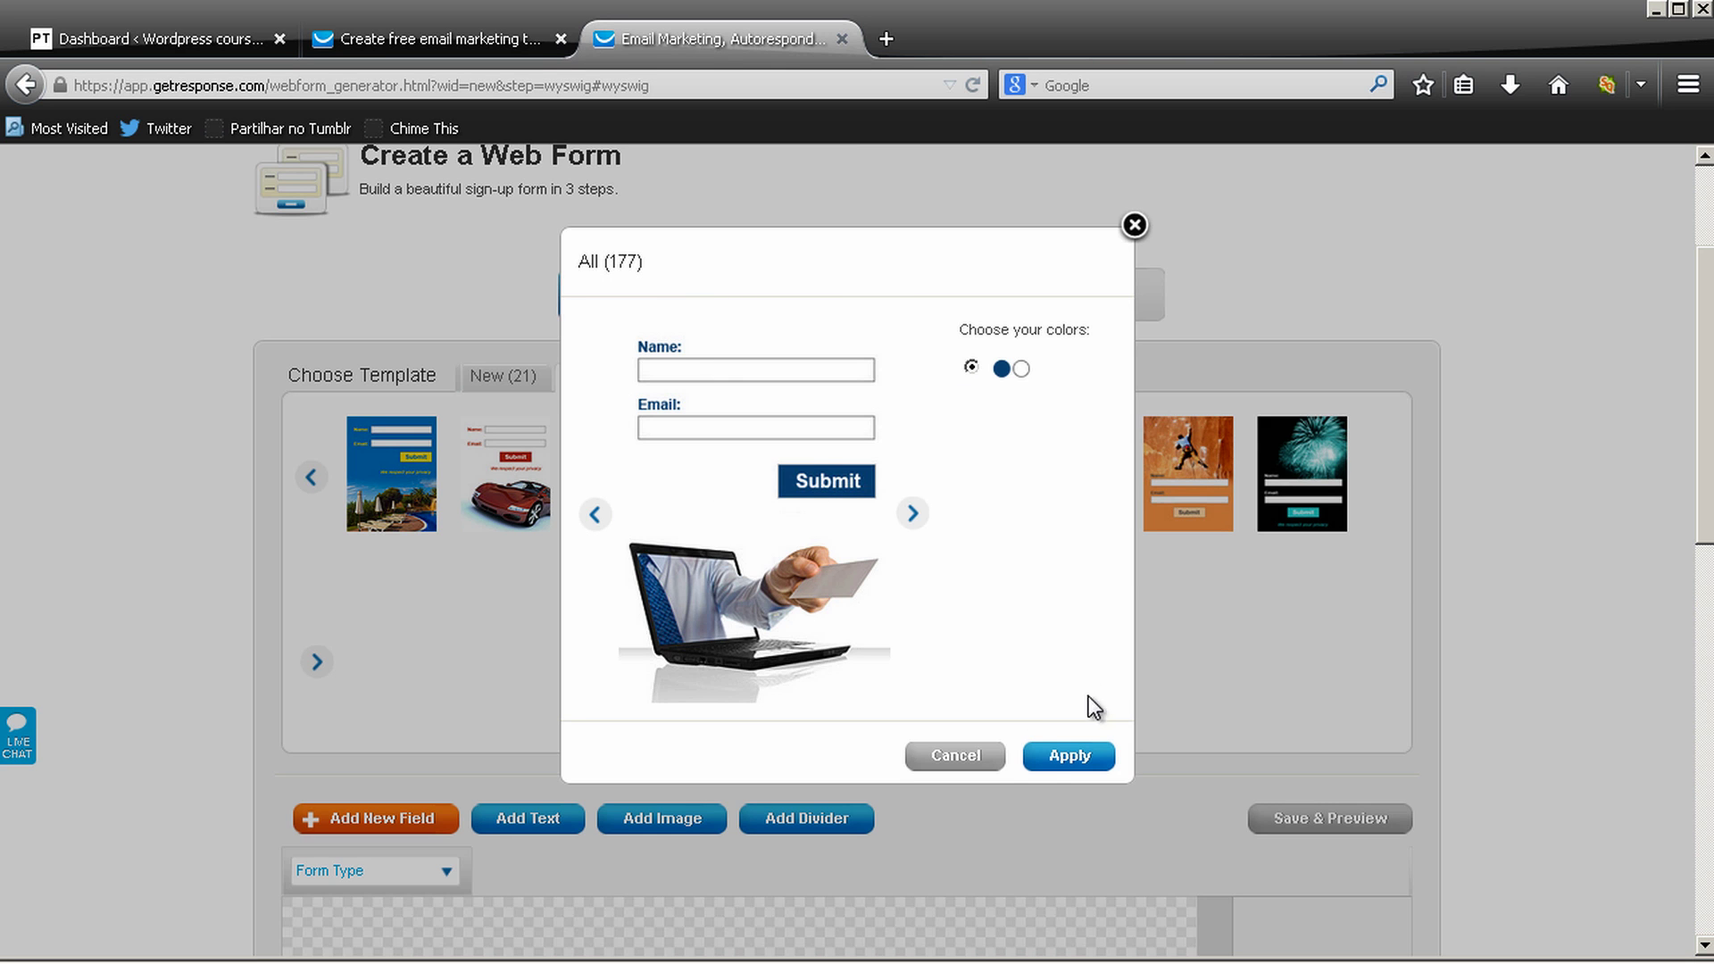
pyautogui.click(1069, 757)
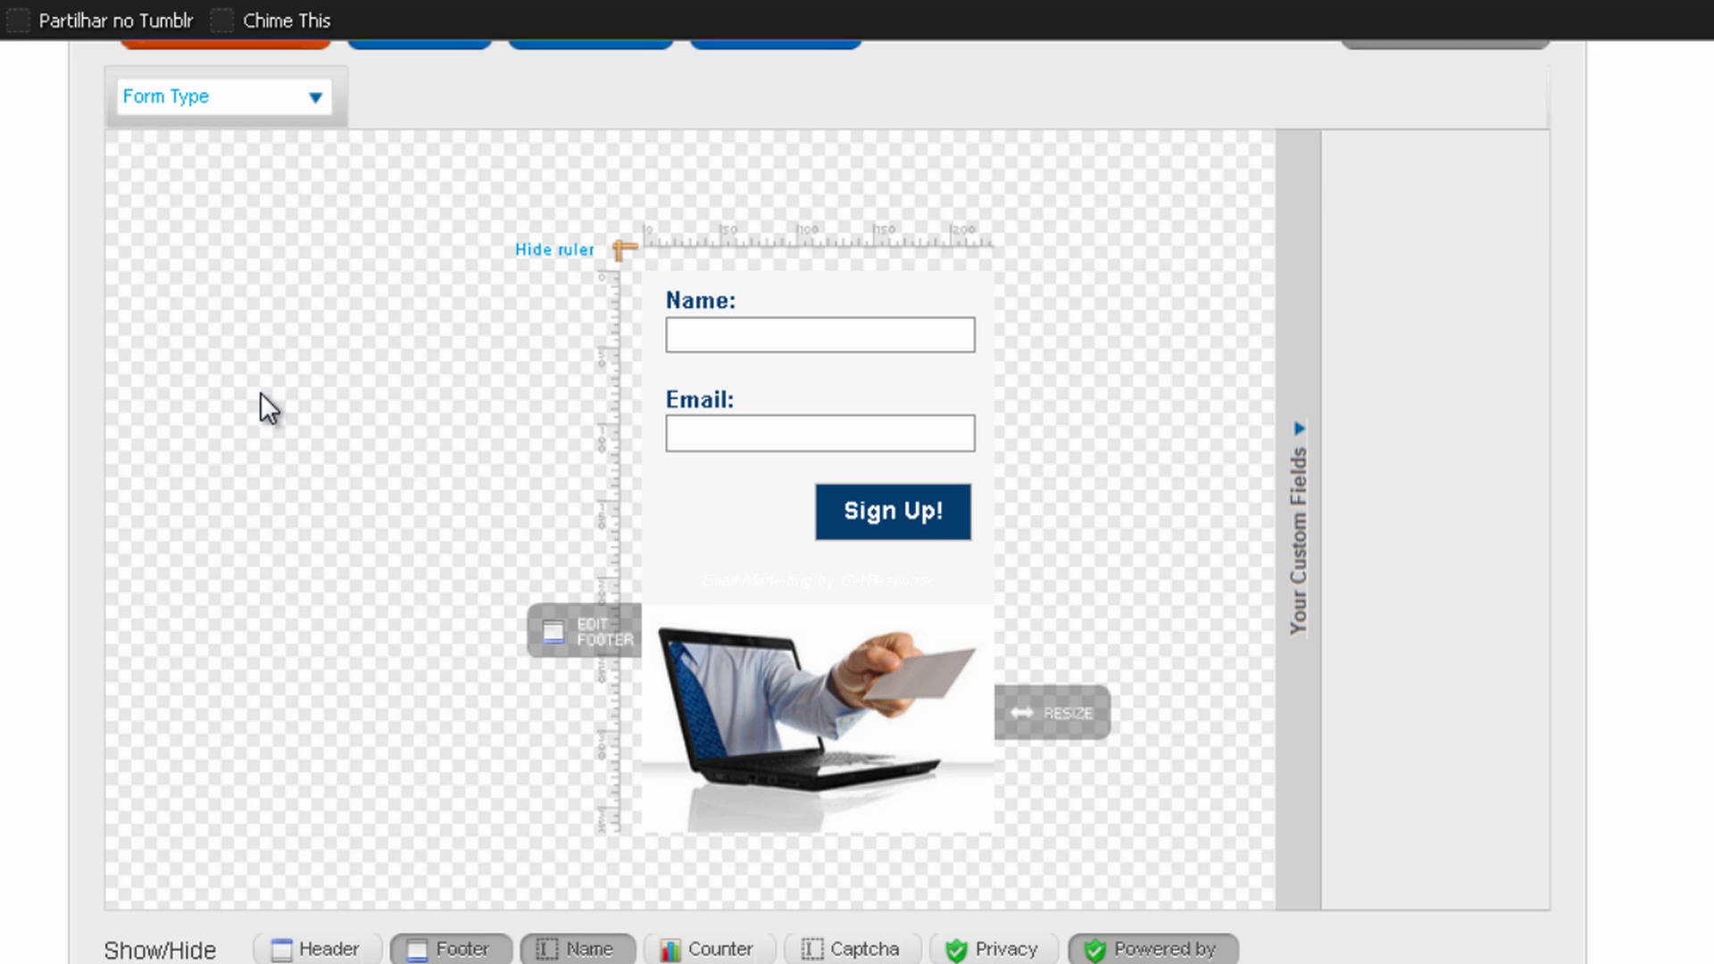
# Change the form width from 230 to 300 px in the form type settings
pyautogui.scroll(3, 403, 424)
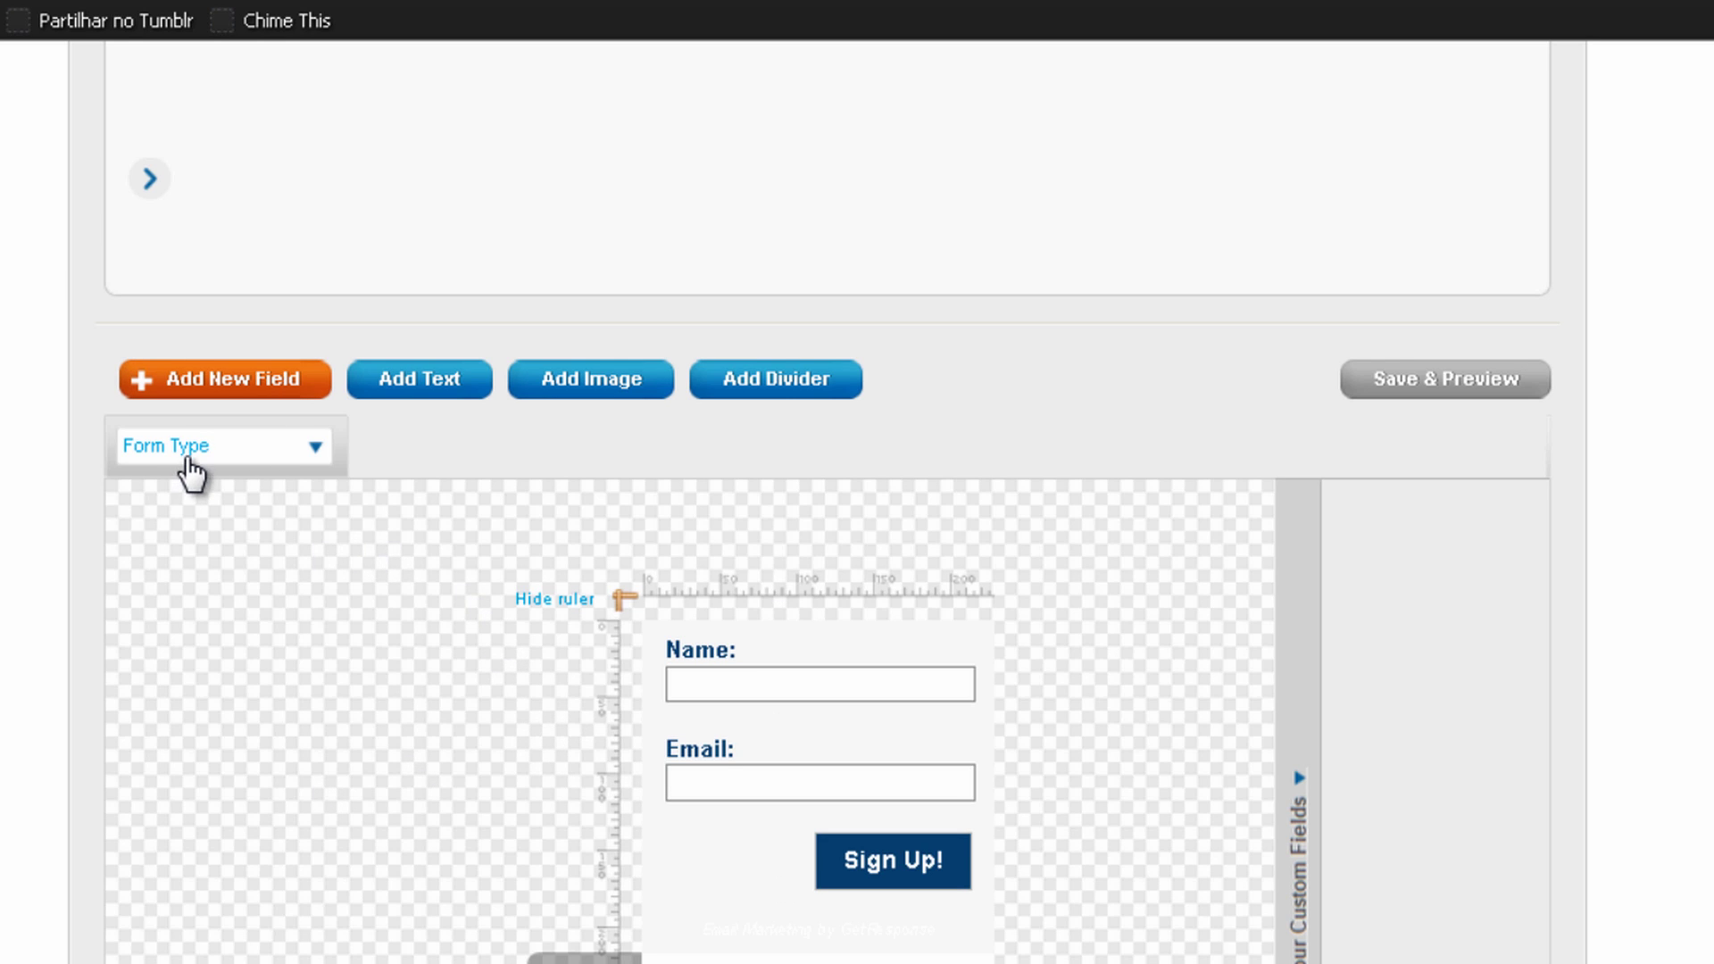
pyautogui.click(213, 464)
pyautogui.click(202, 488)
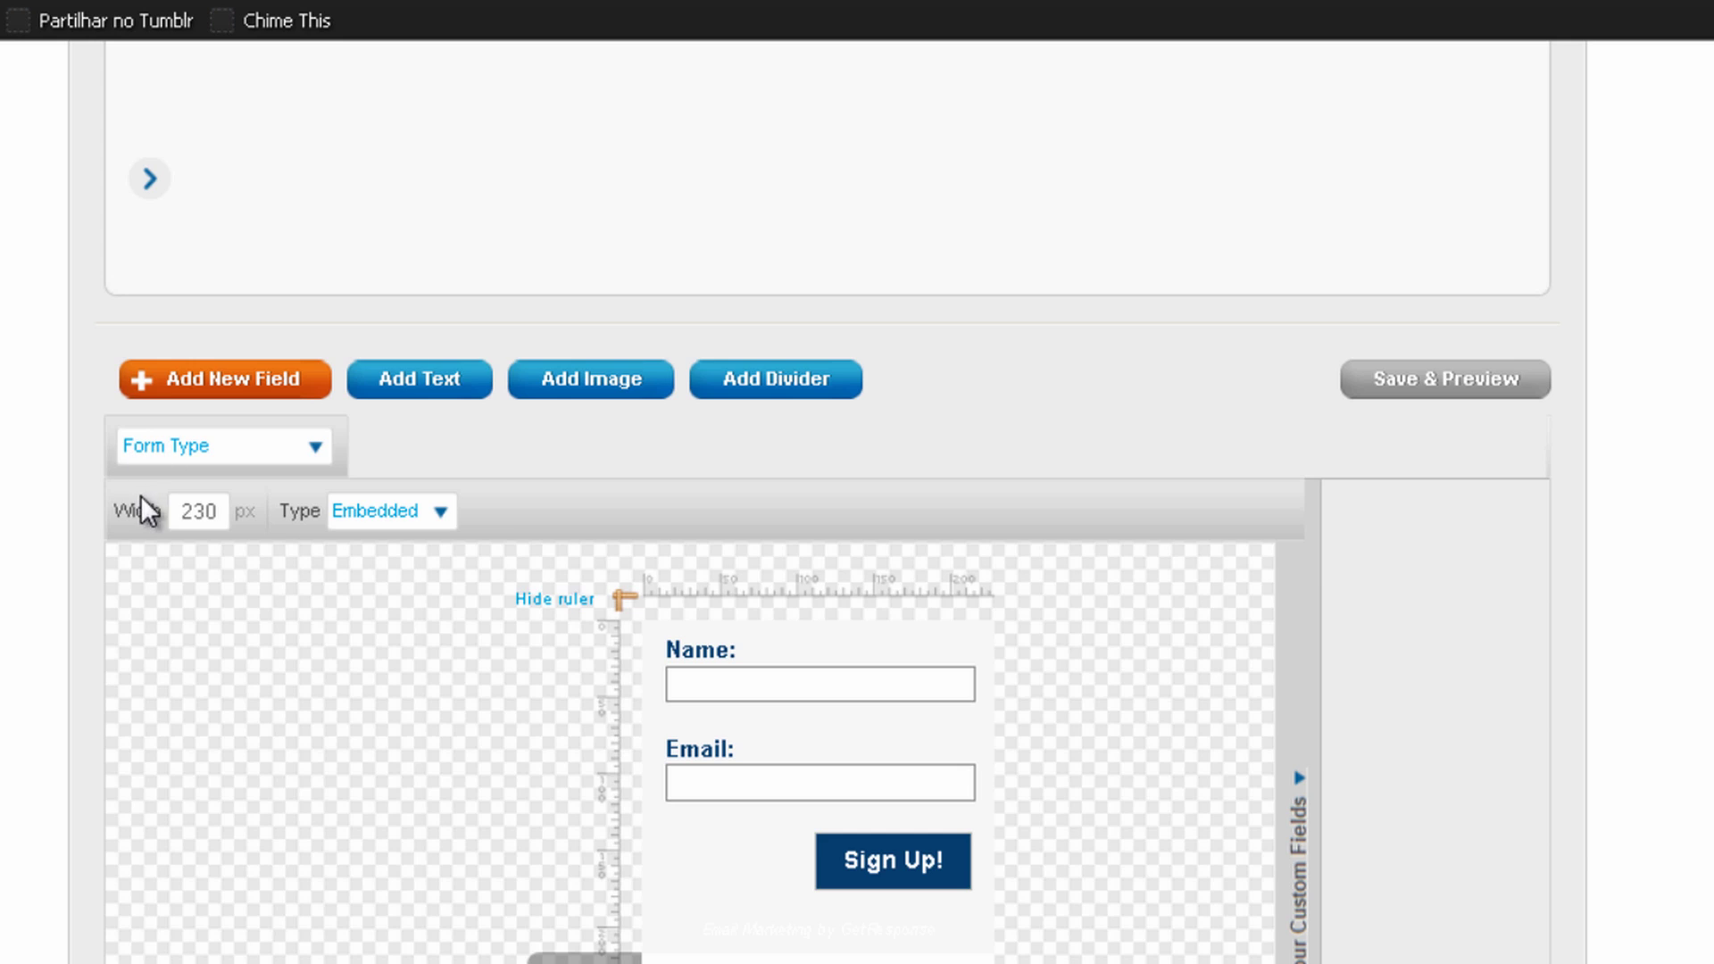
pyautogui.click(189, 514)
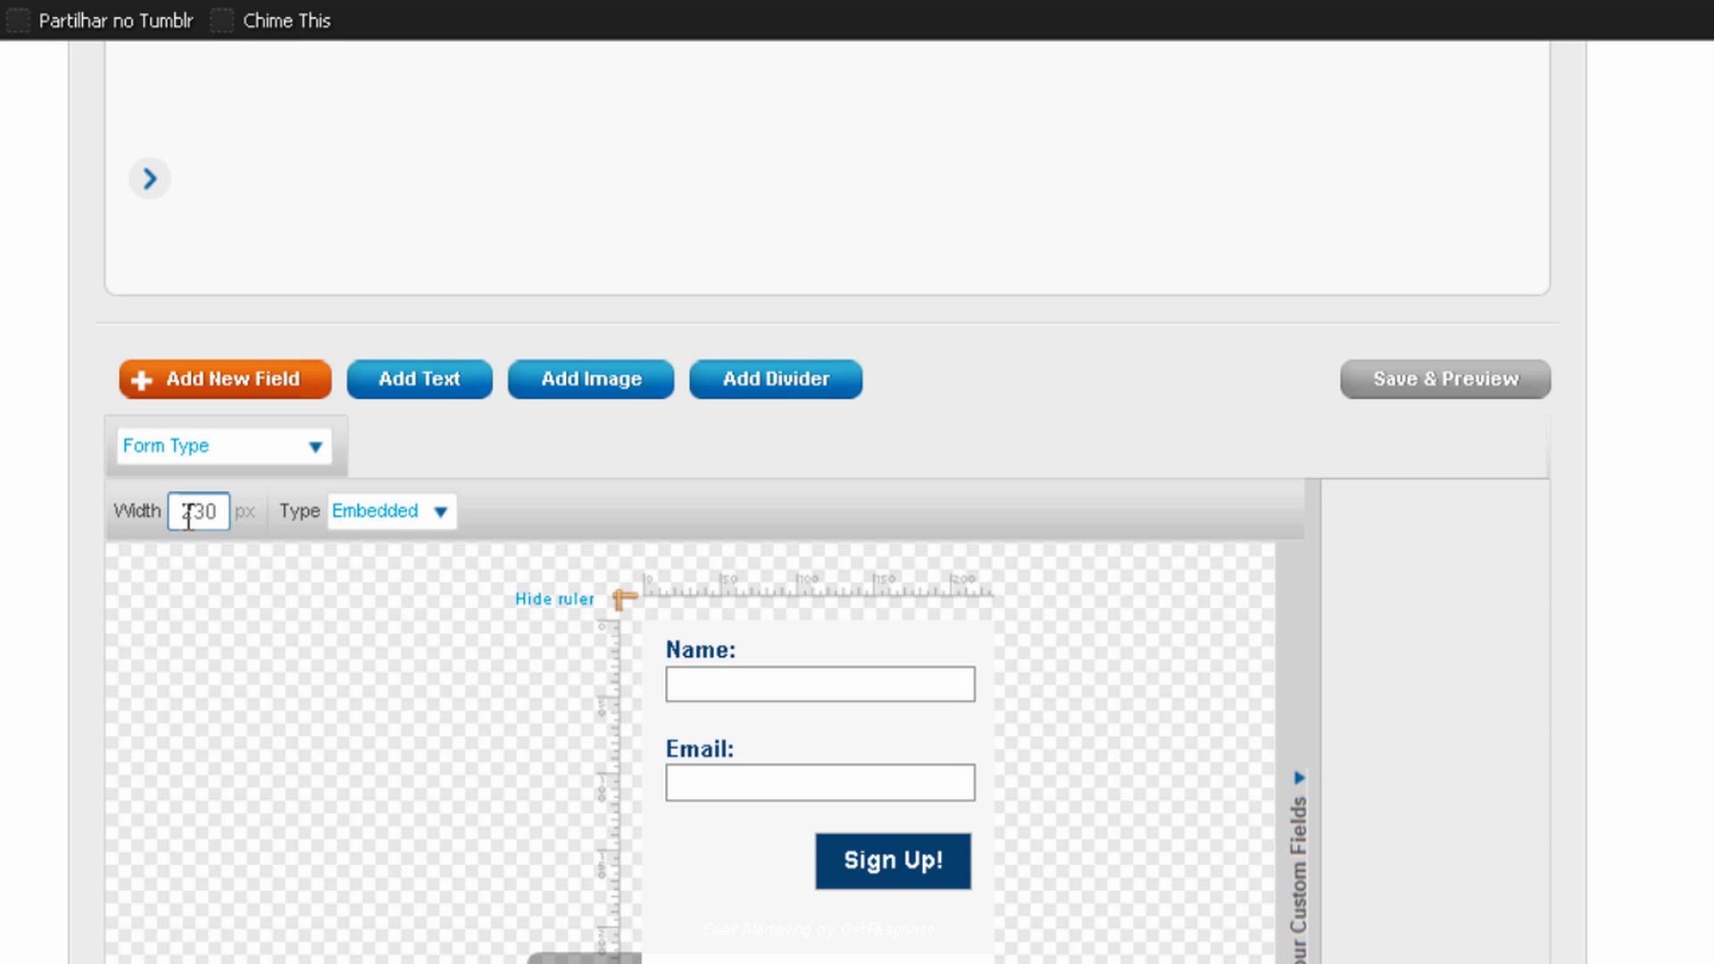
pyautogui.doubleClick(189, 516)
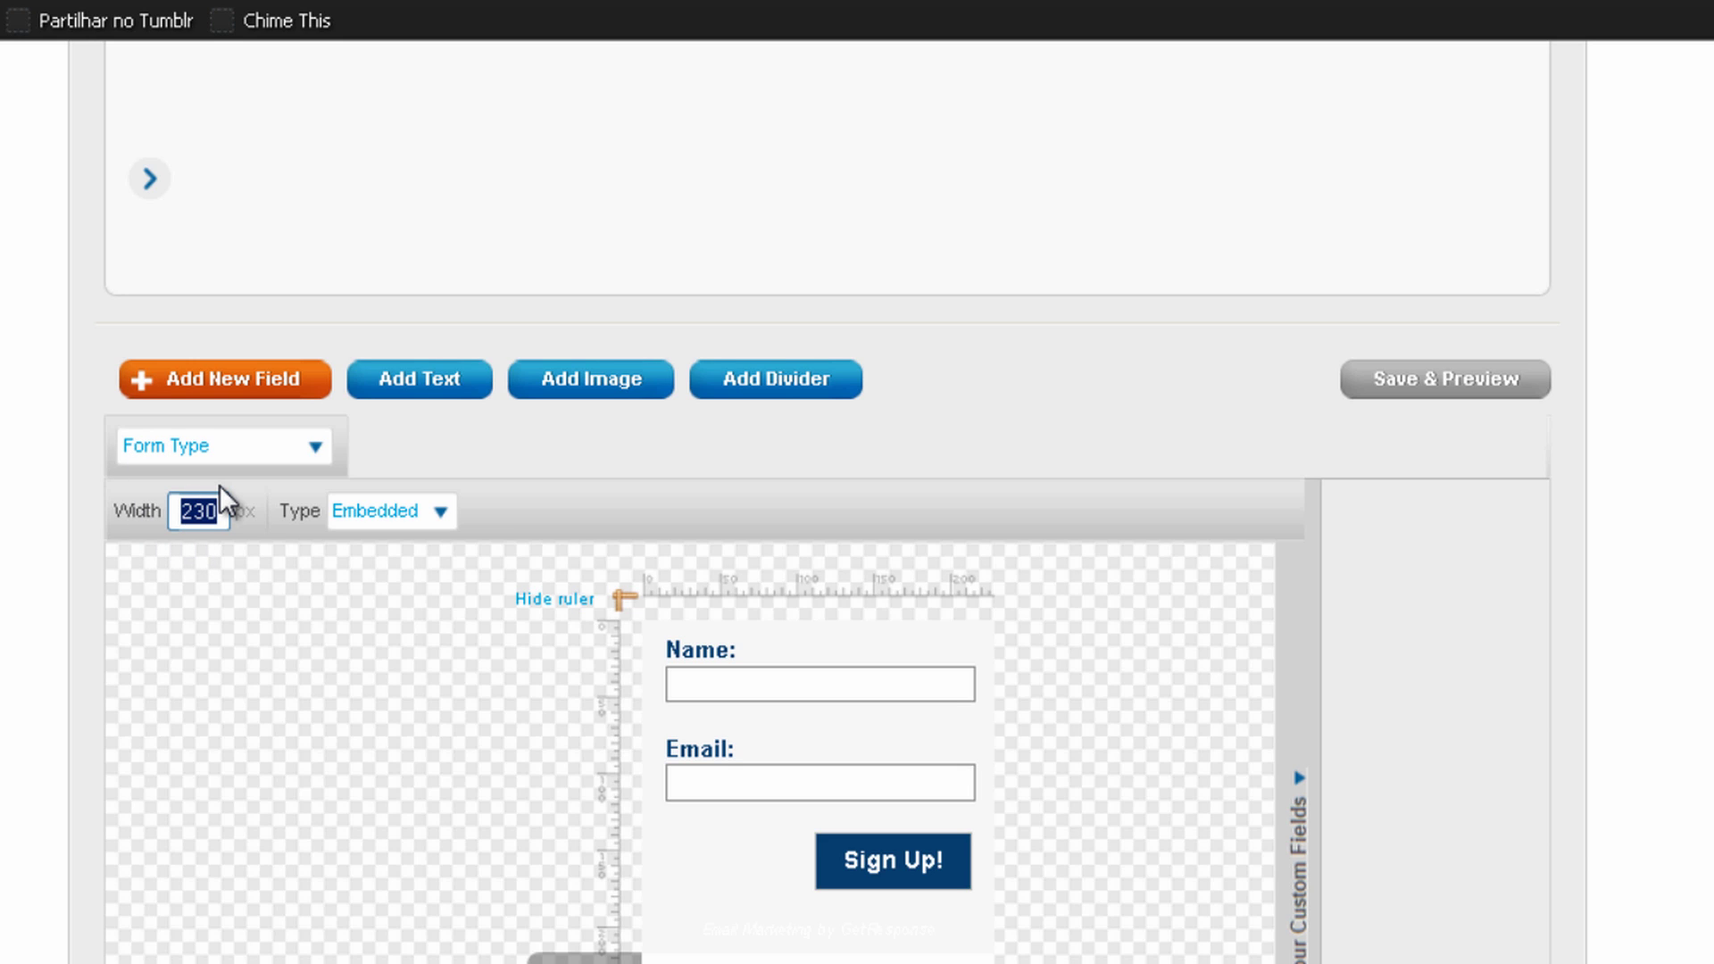
pyautogui.write('350')
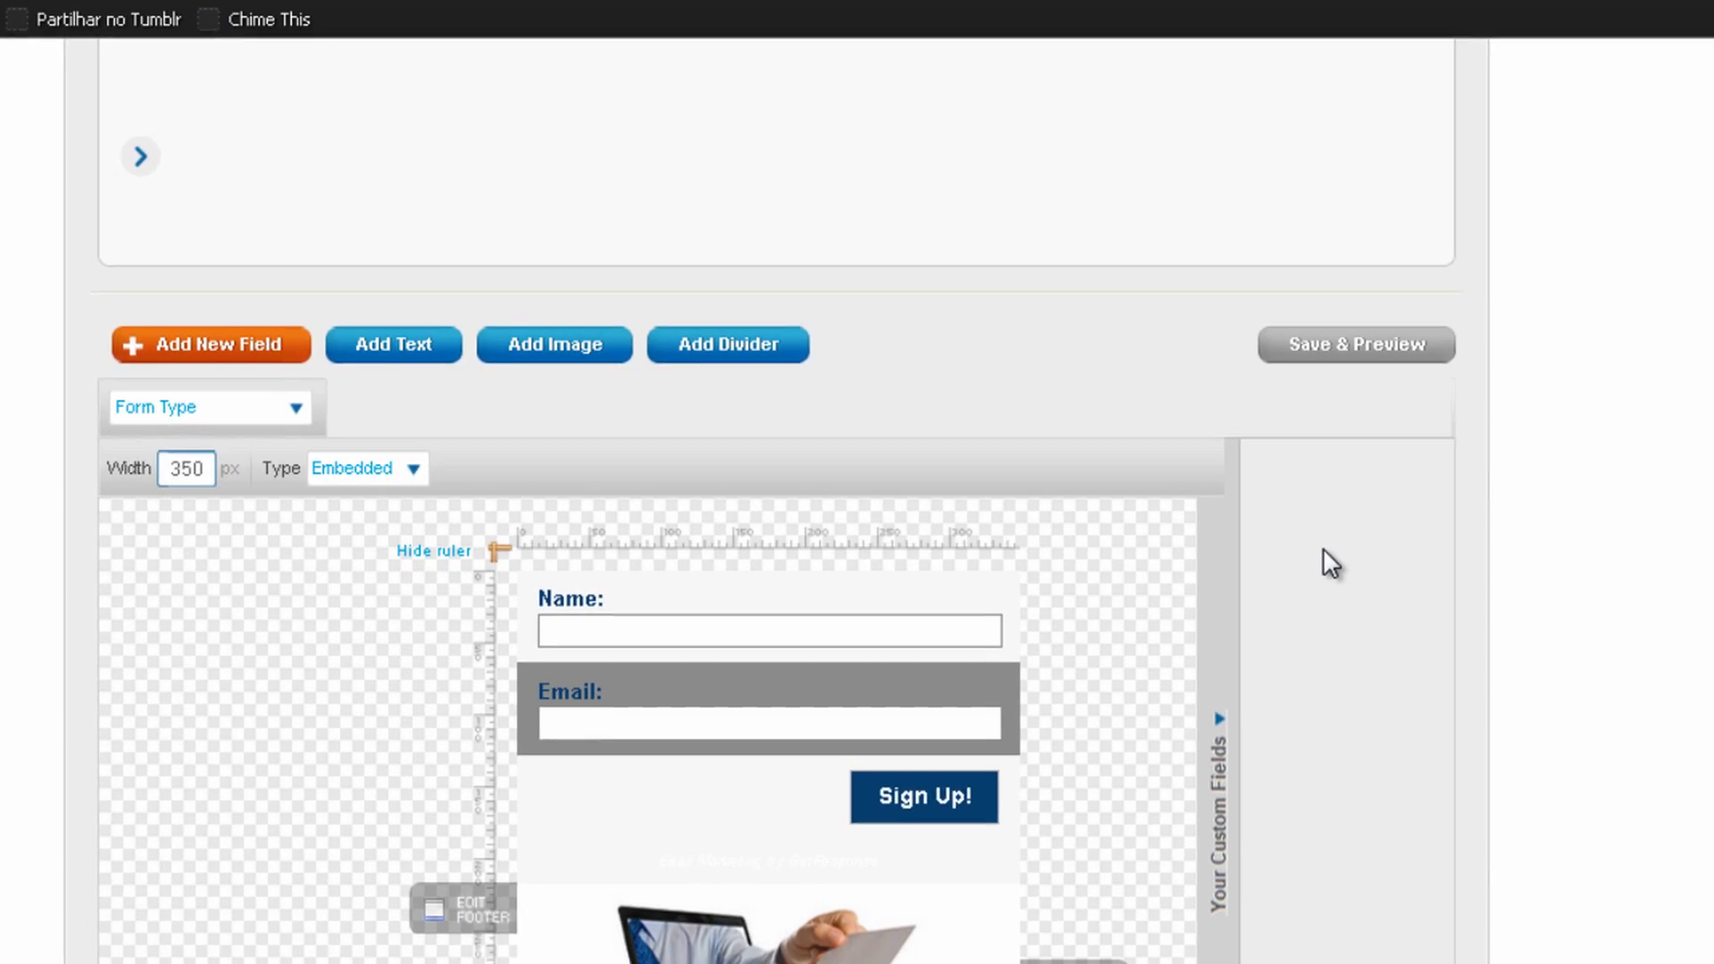
pyautogui.scroll(-5, 1303, 527)
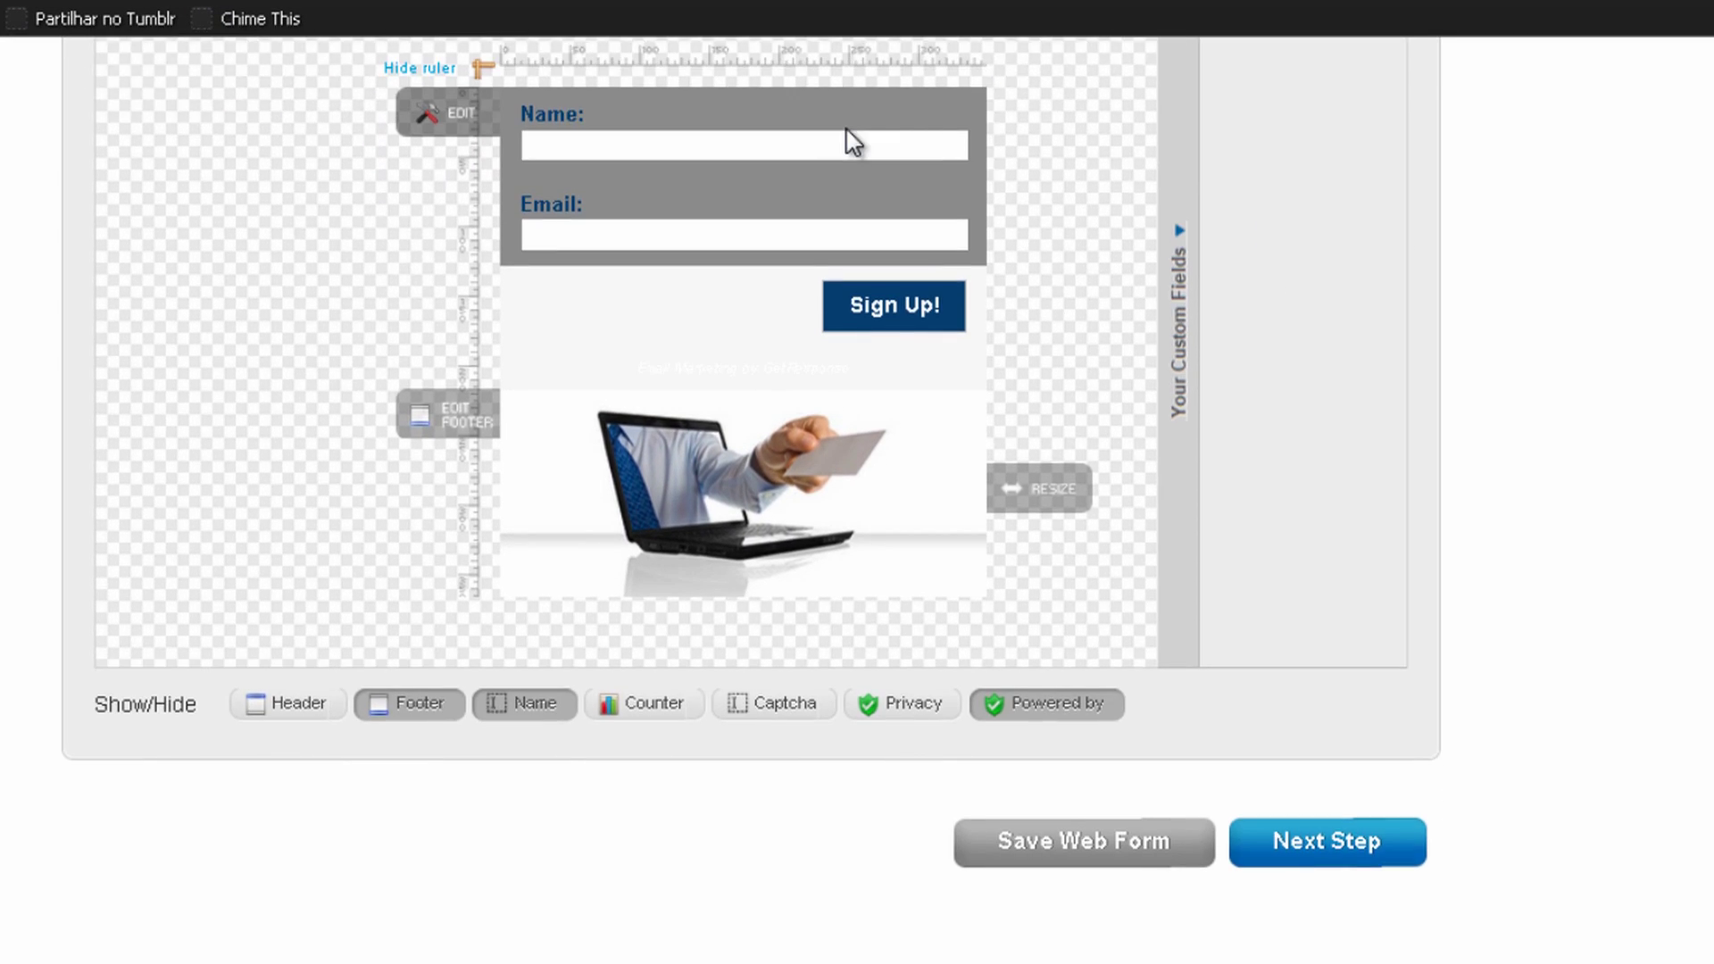
pyautogui.scroll(5, 352, 429)
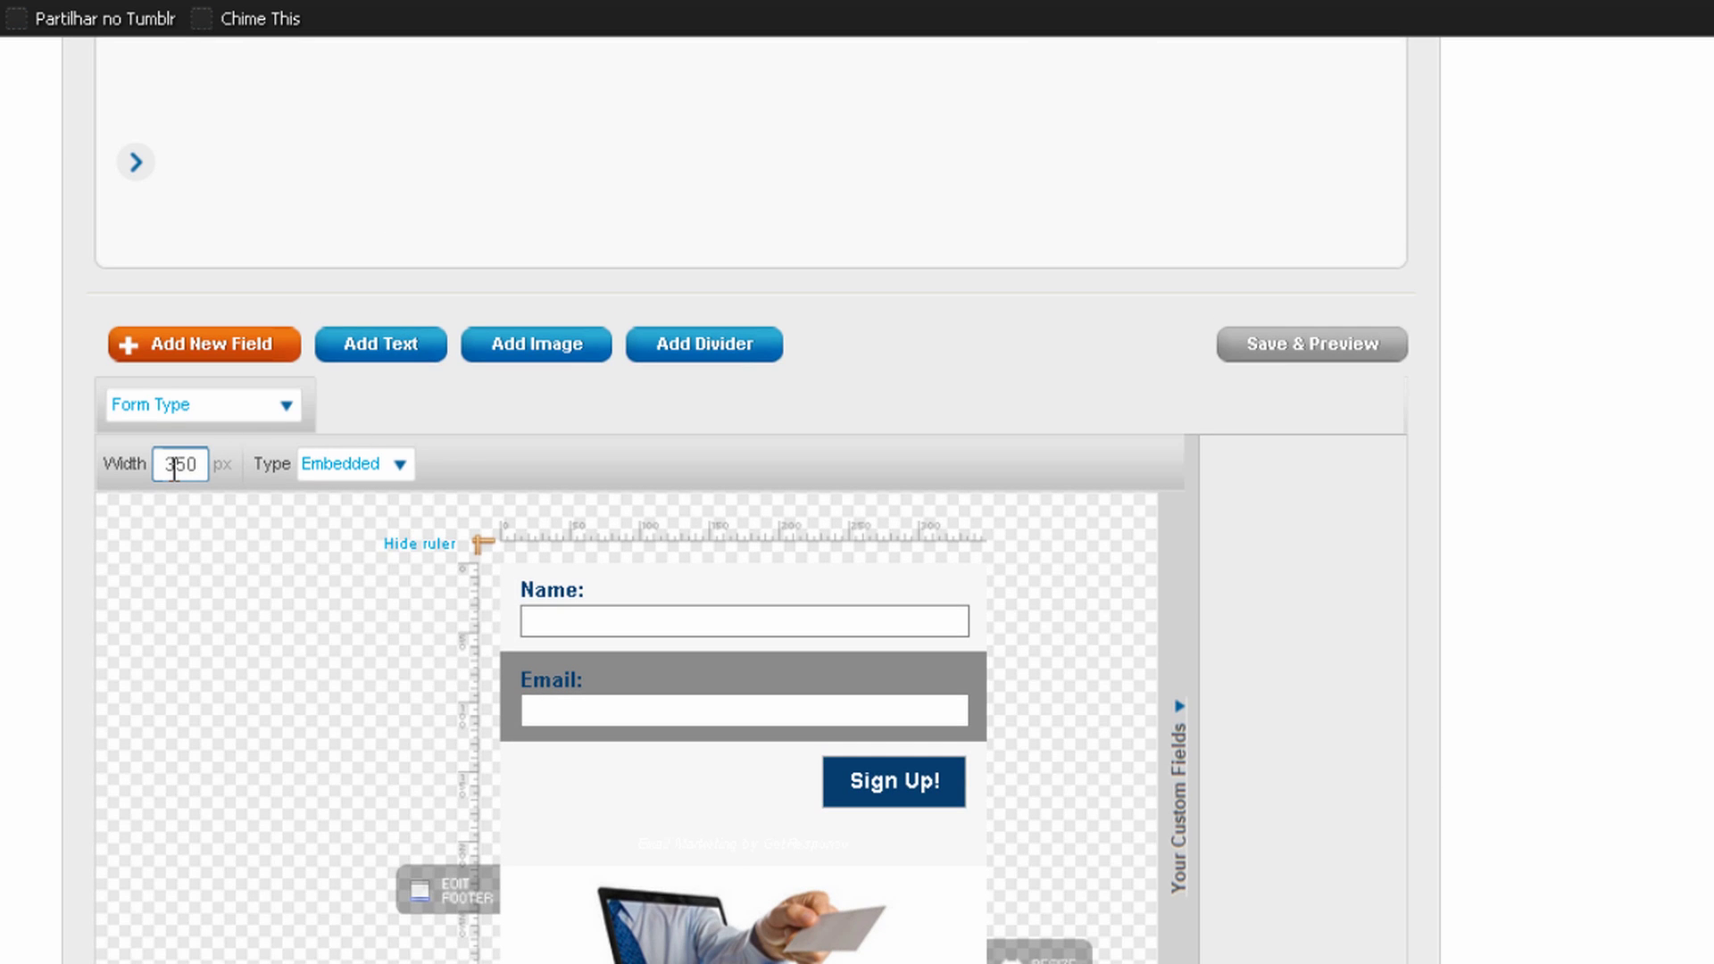
pyautogui.press('BackSpace')
pyautogui.press('BackSpace')
pyautogui.write('00')
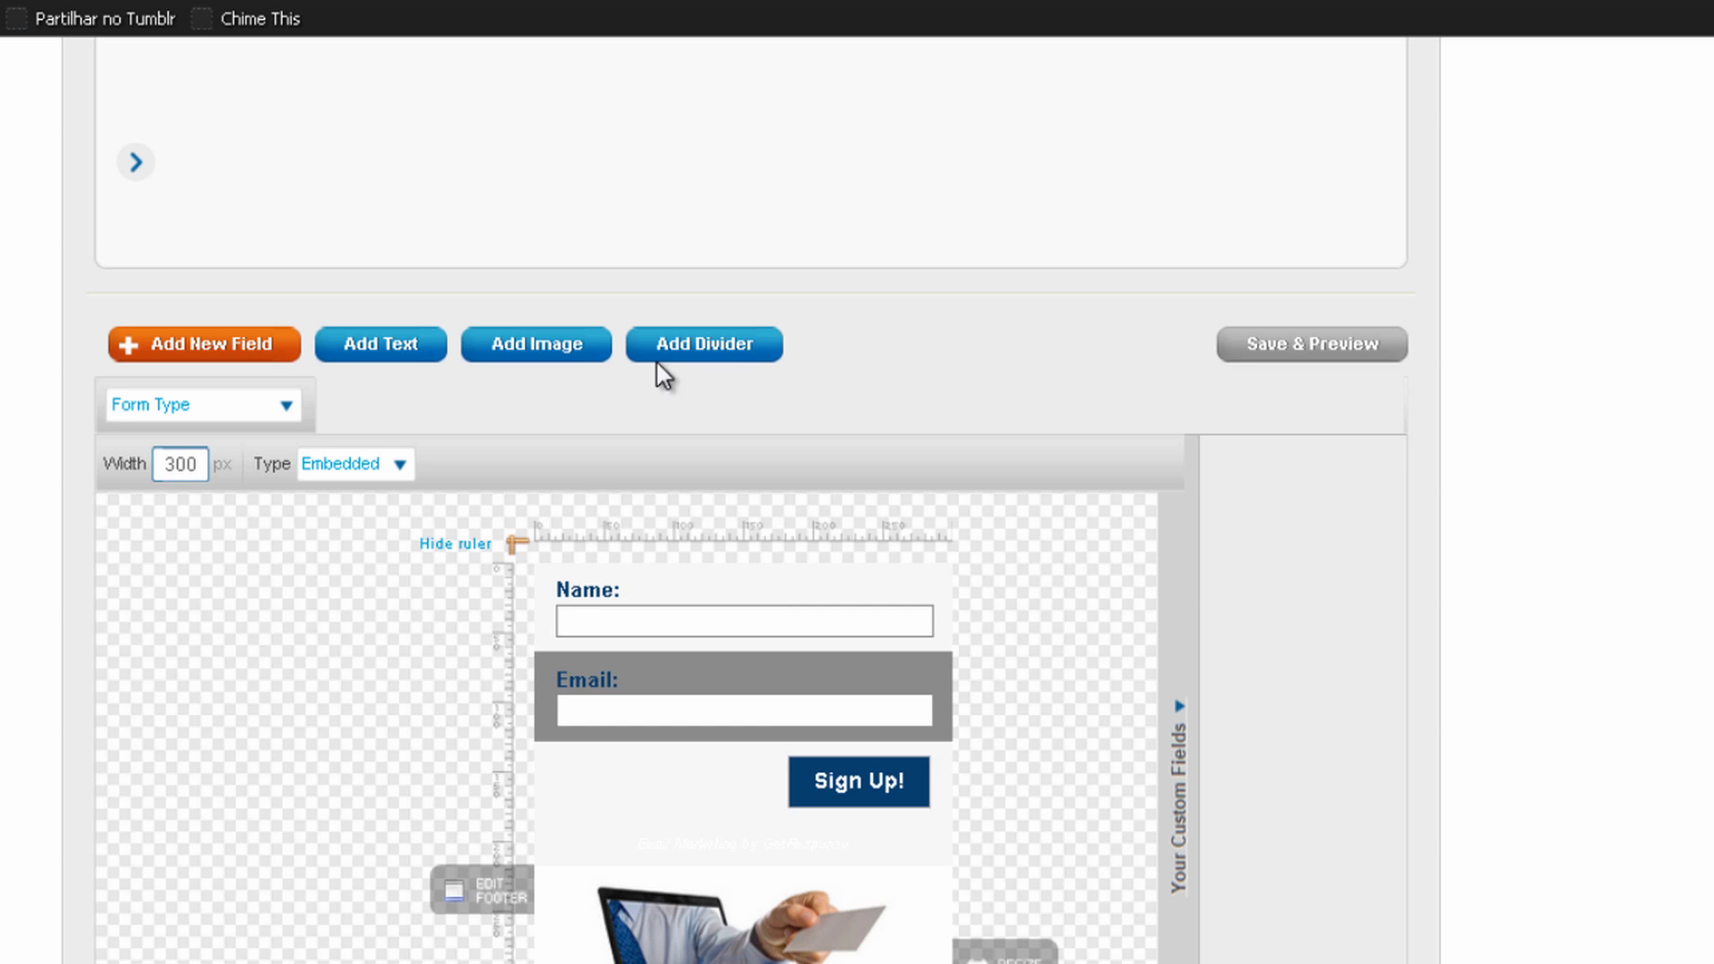
pyautogui.scroll(-3, 776, 160)
pyautogui.scroll(-1, 784, 134)
pyautogui.scroll(1, 944, 202)
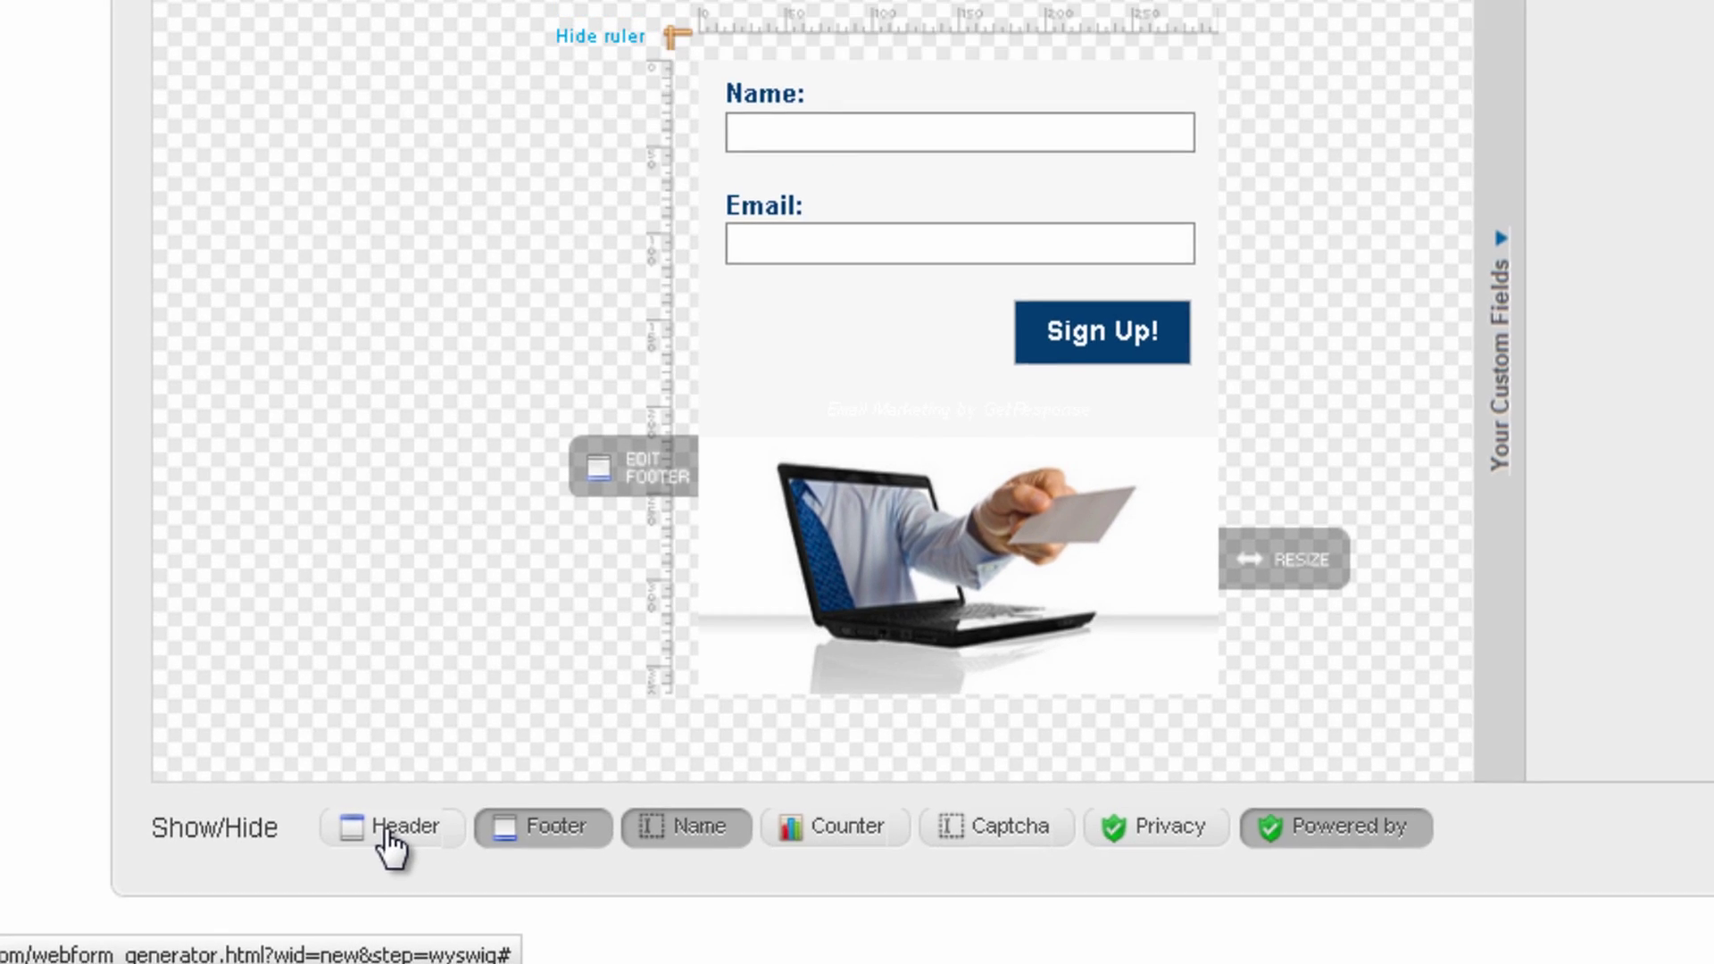
# Add a header whose headline offers the FREE ebook 'Get 1.000 Visitors To Your Website In a Month'
pyautogui.click(404, 823)
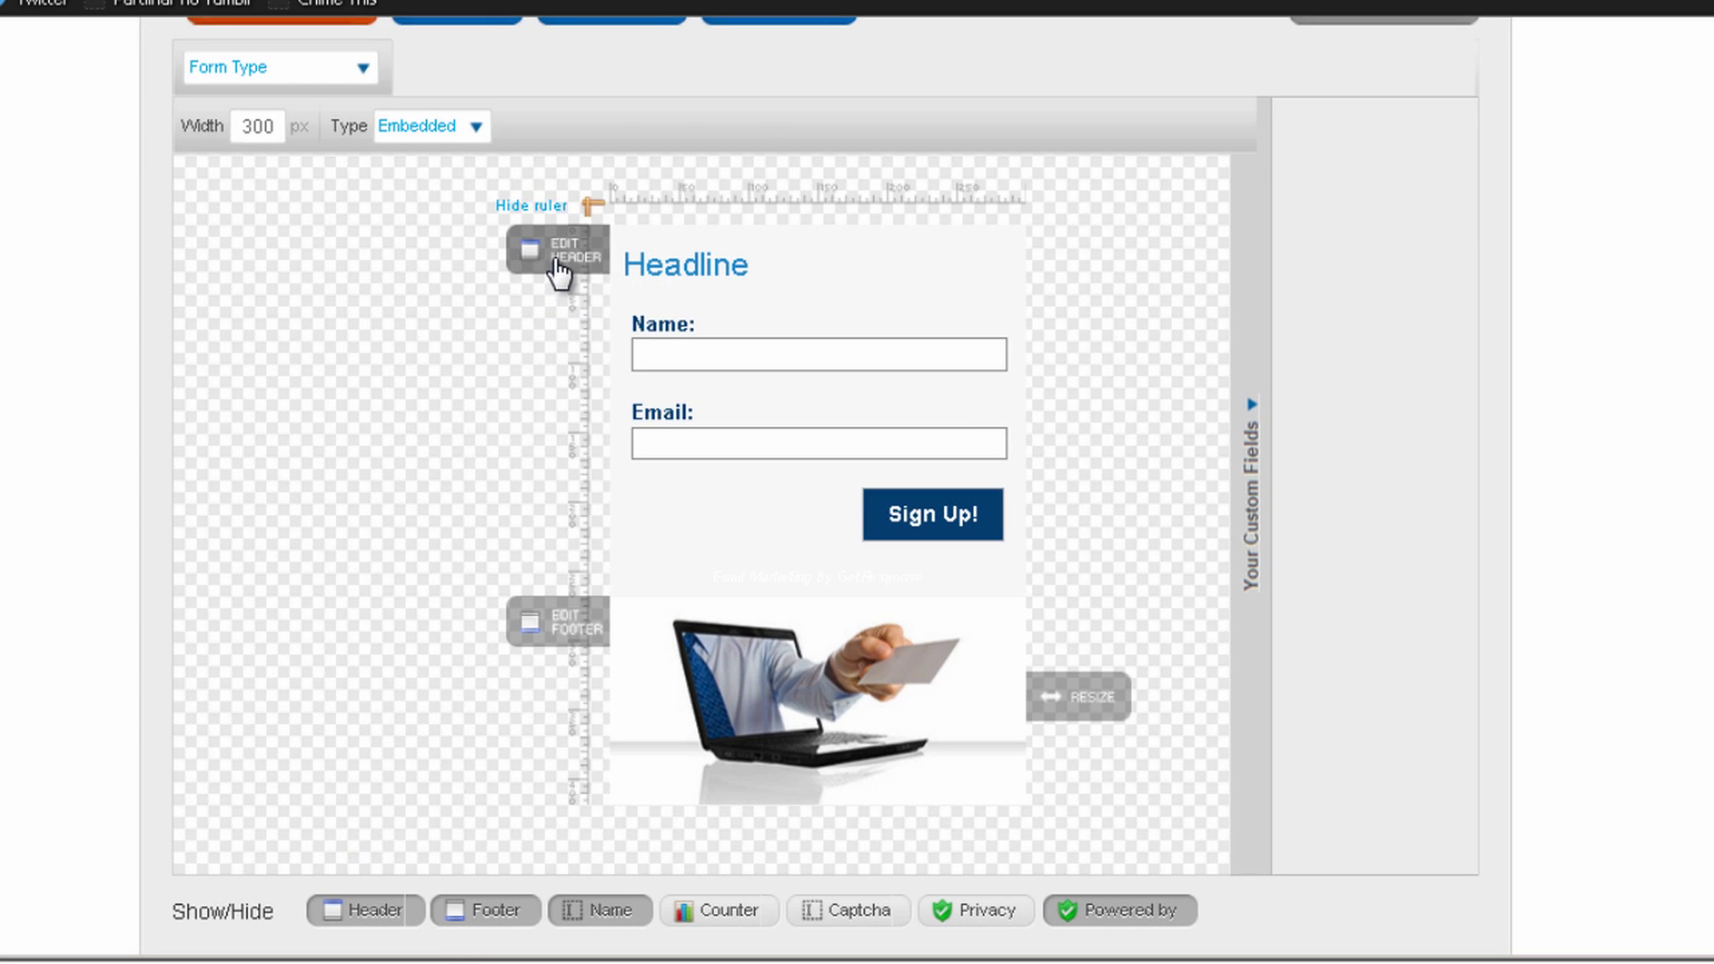
pyautogui.click(553, 268)
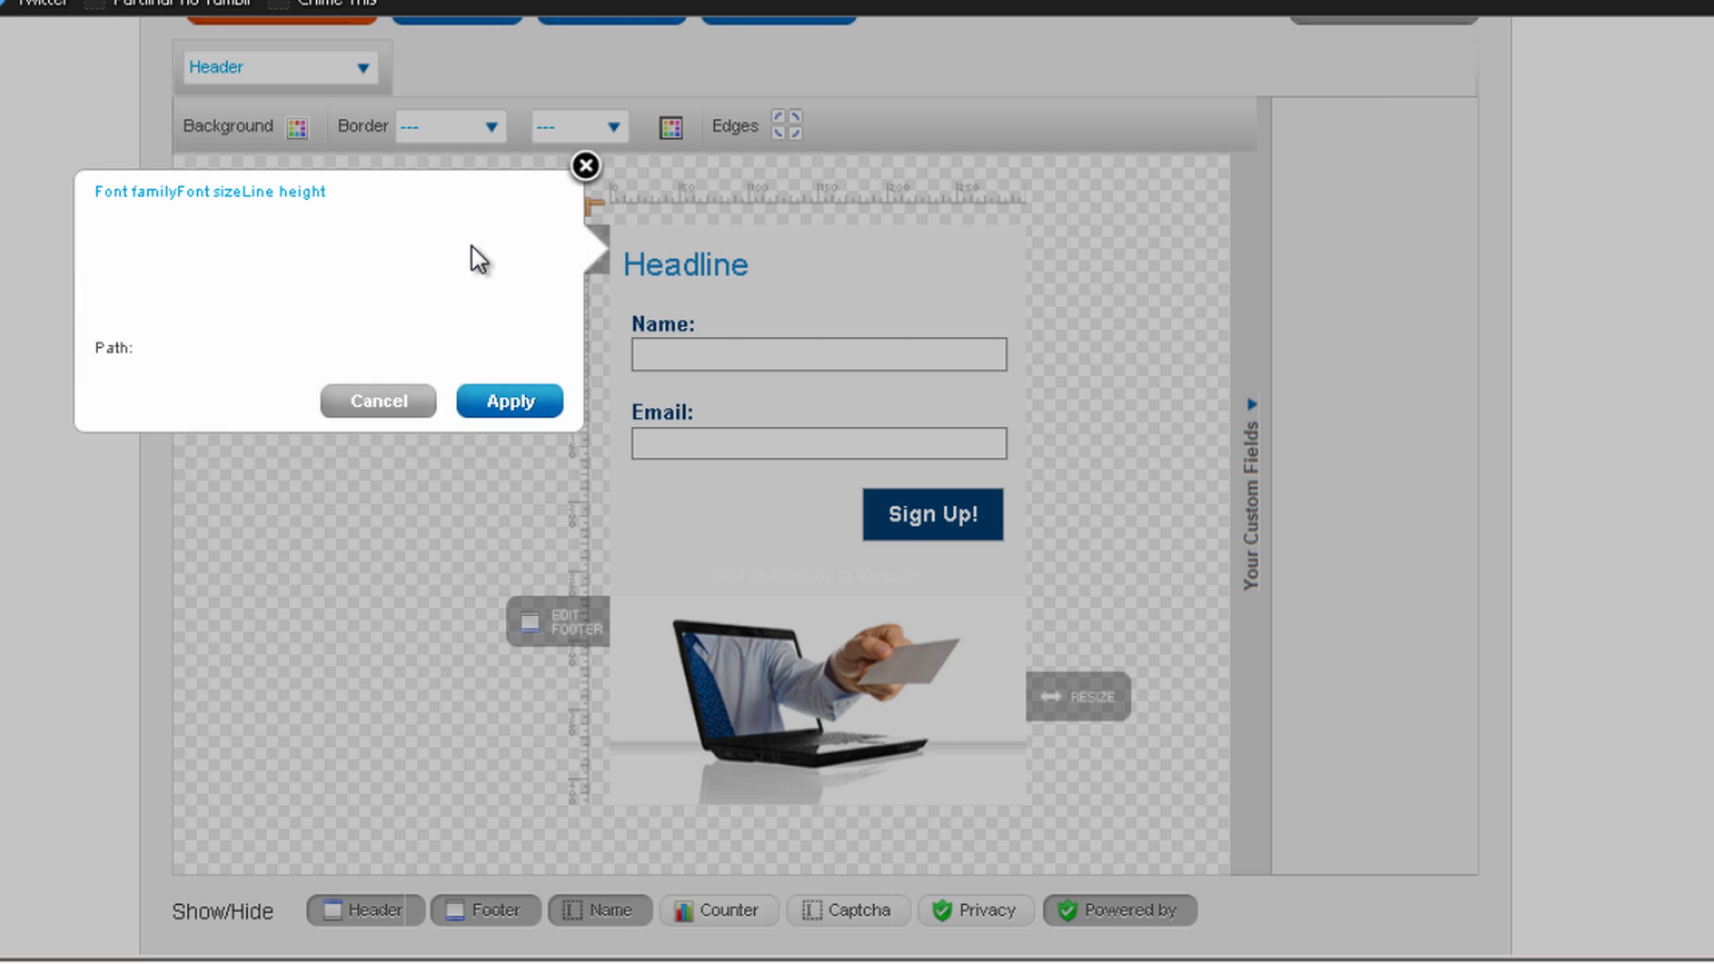
pyautogui.hotkey('ctrl', 'a')
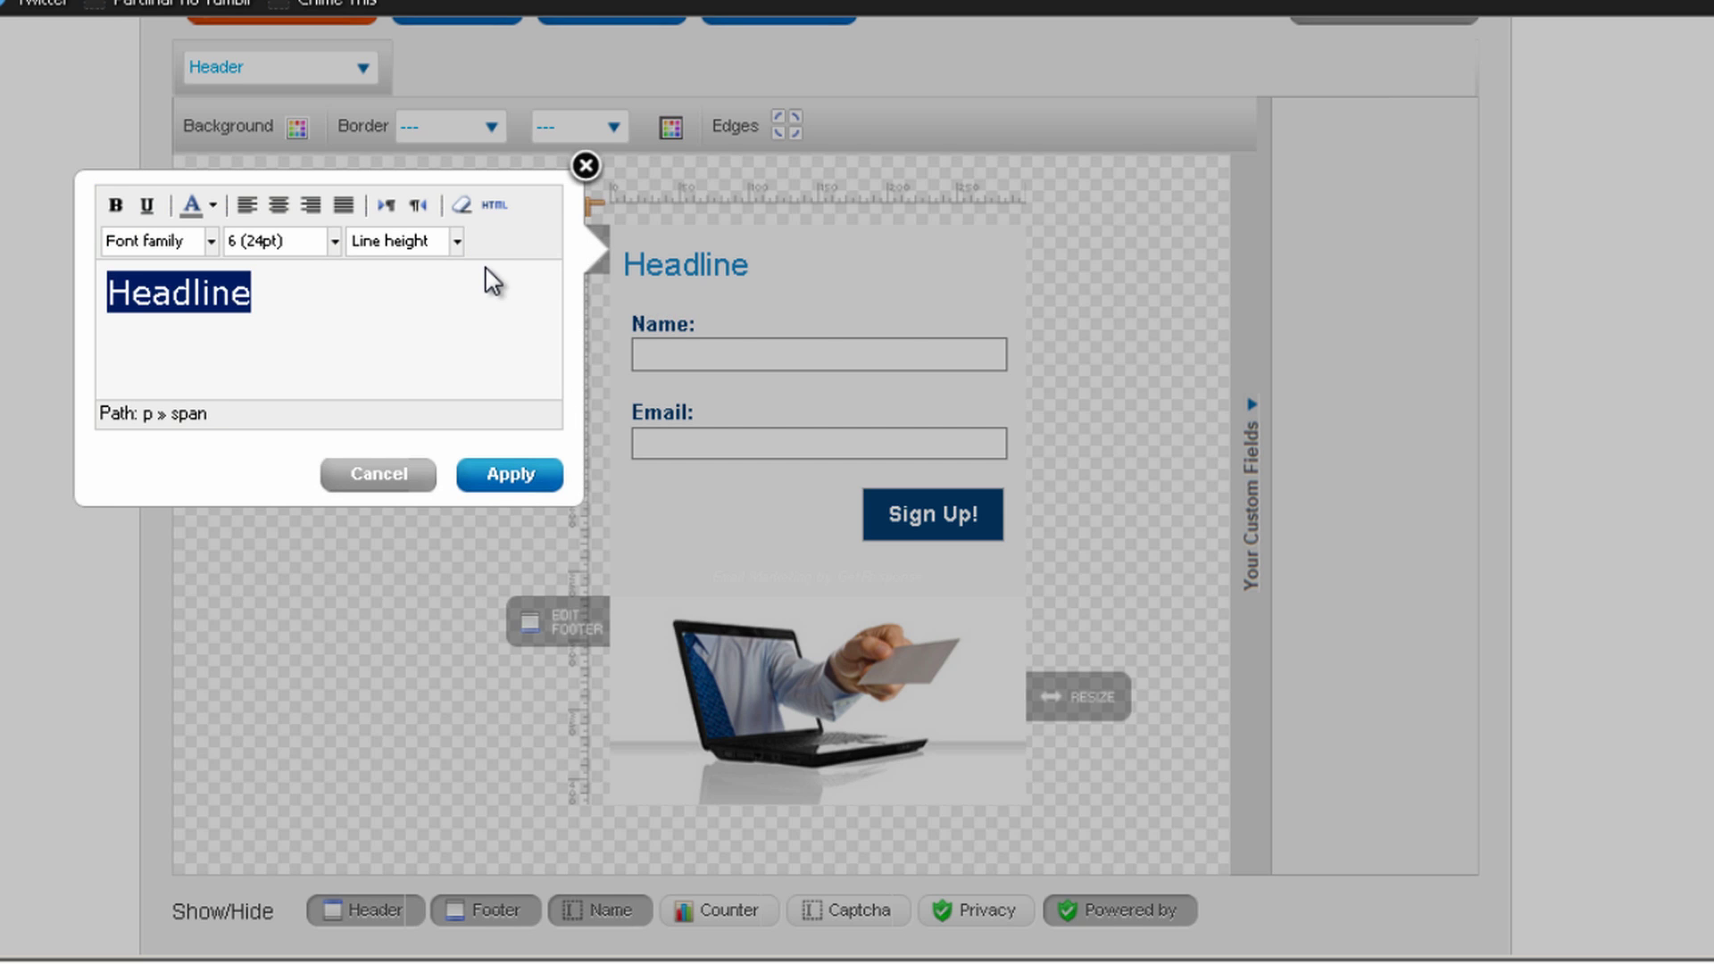
pyautogui.write('Subscr')
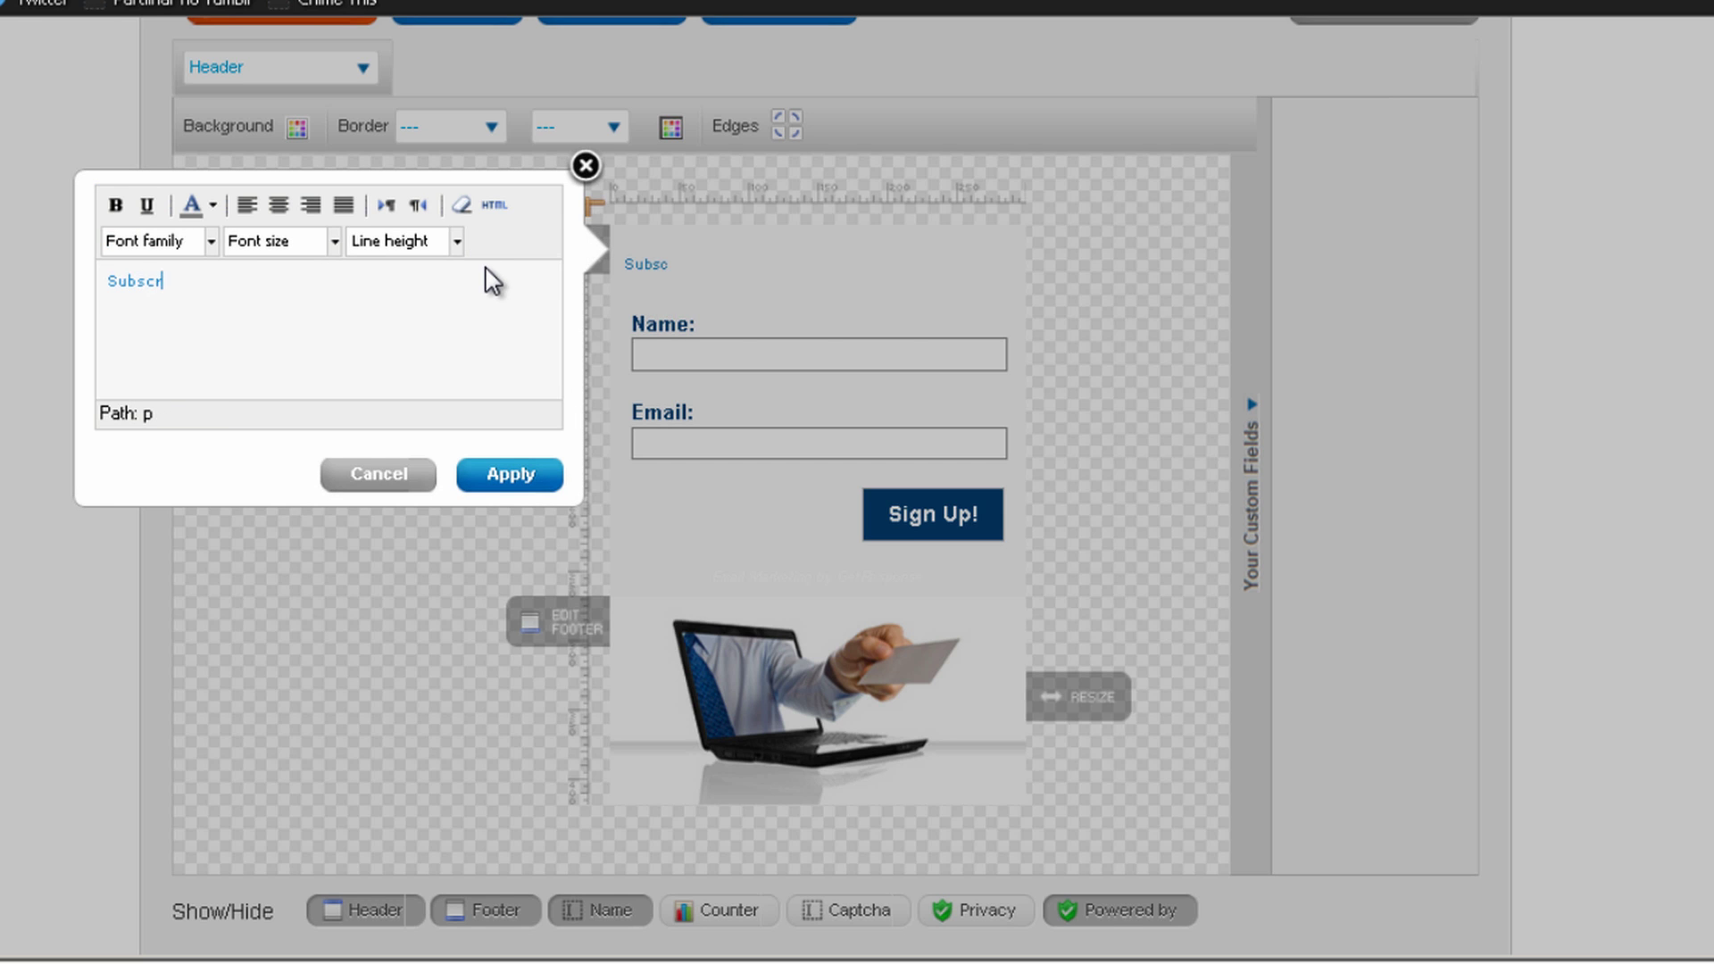
pyautogui.write('ibe to Ge')
pyautogui.press('BackSpace')
pyautogui.press('BackSpace')
pyautogui.press('BackSpace')
pyautogui.write('receive y')
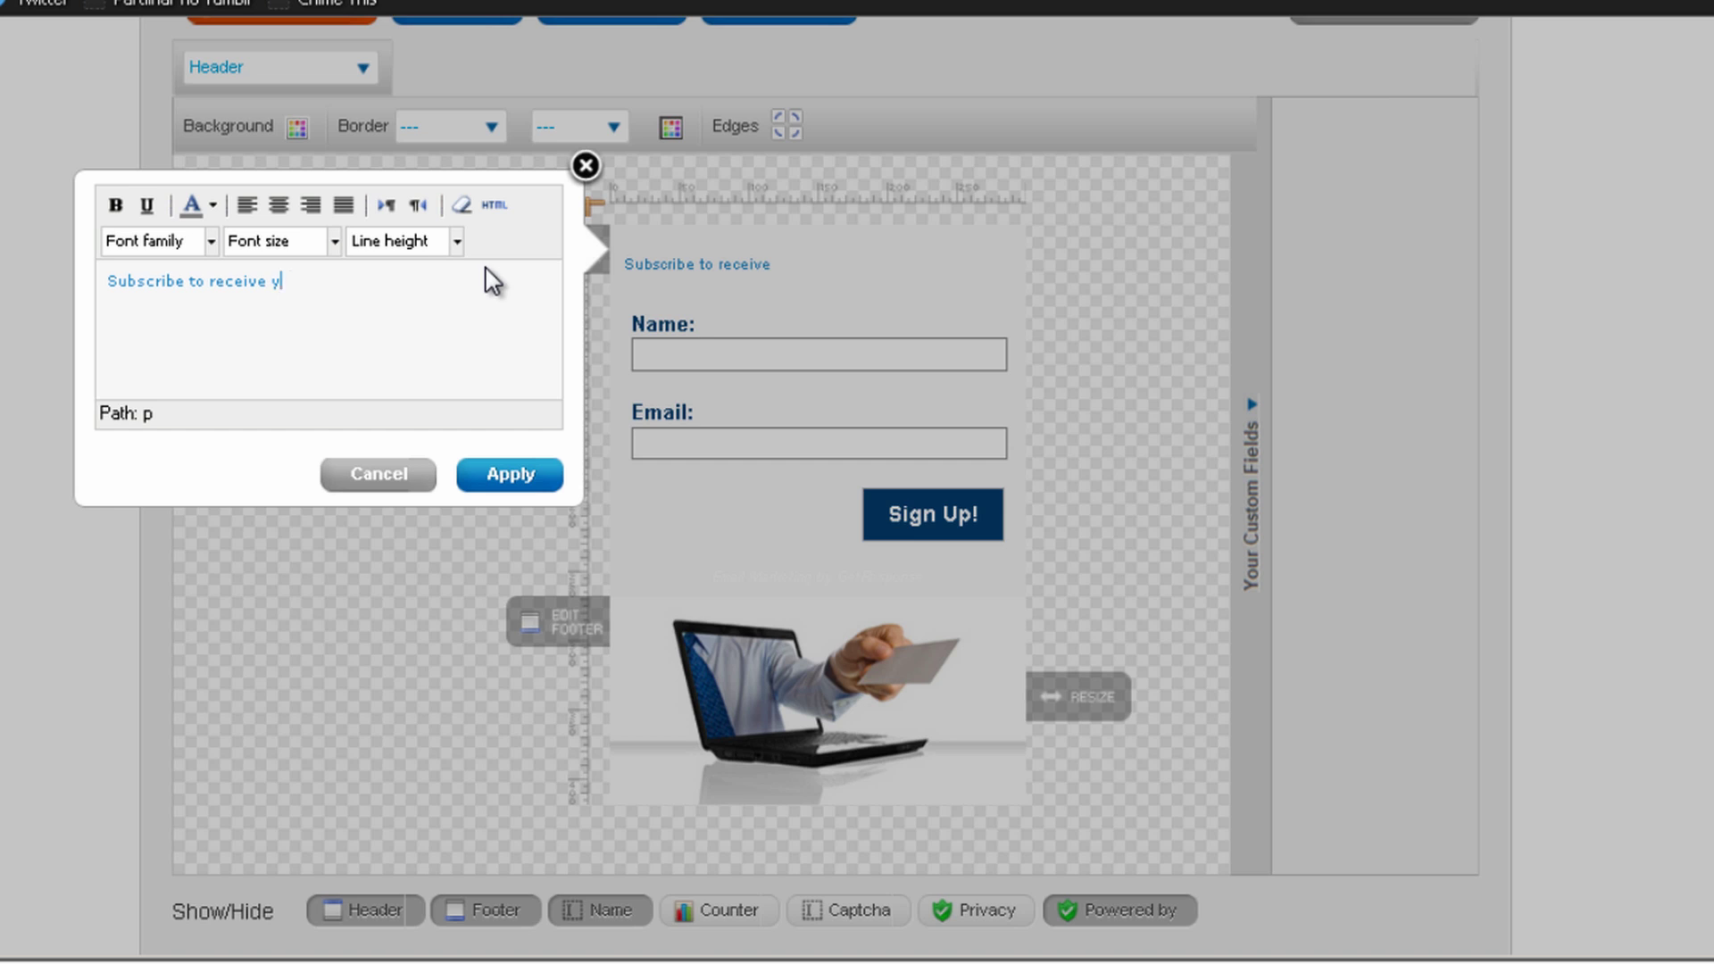
pyautogui.write('our FREE ebook,')
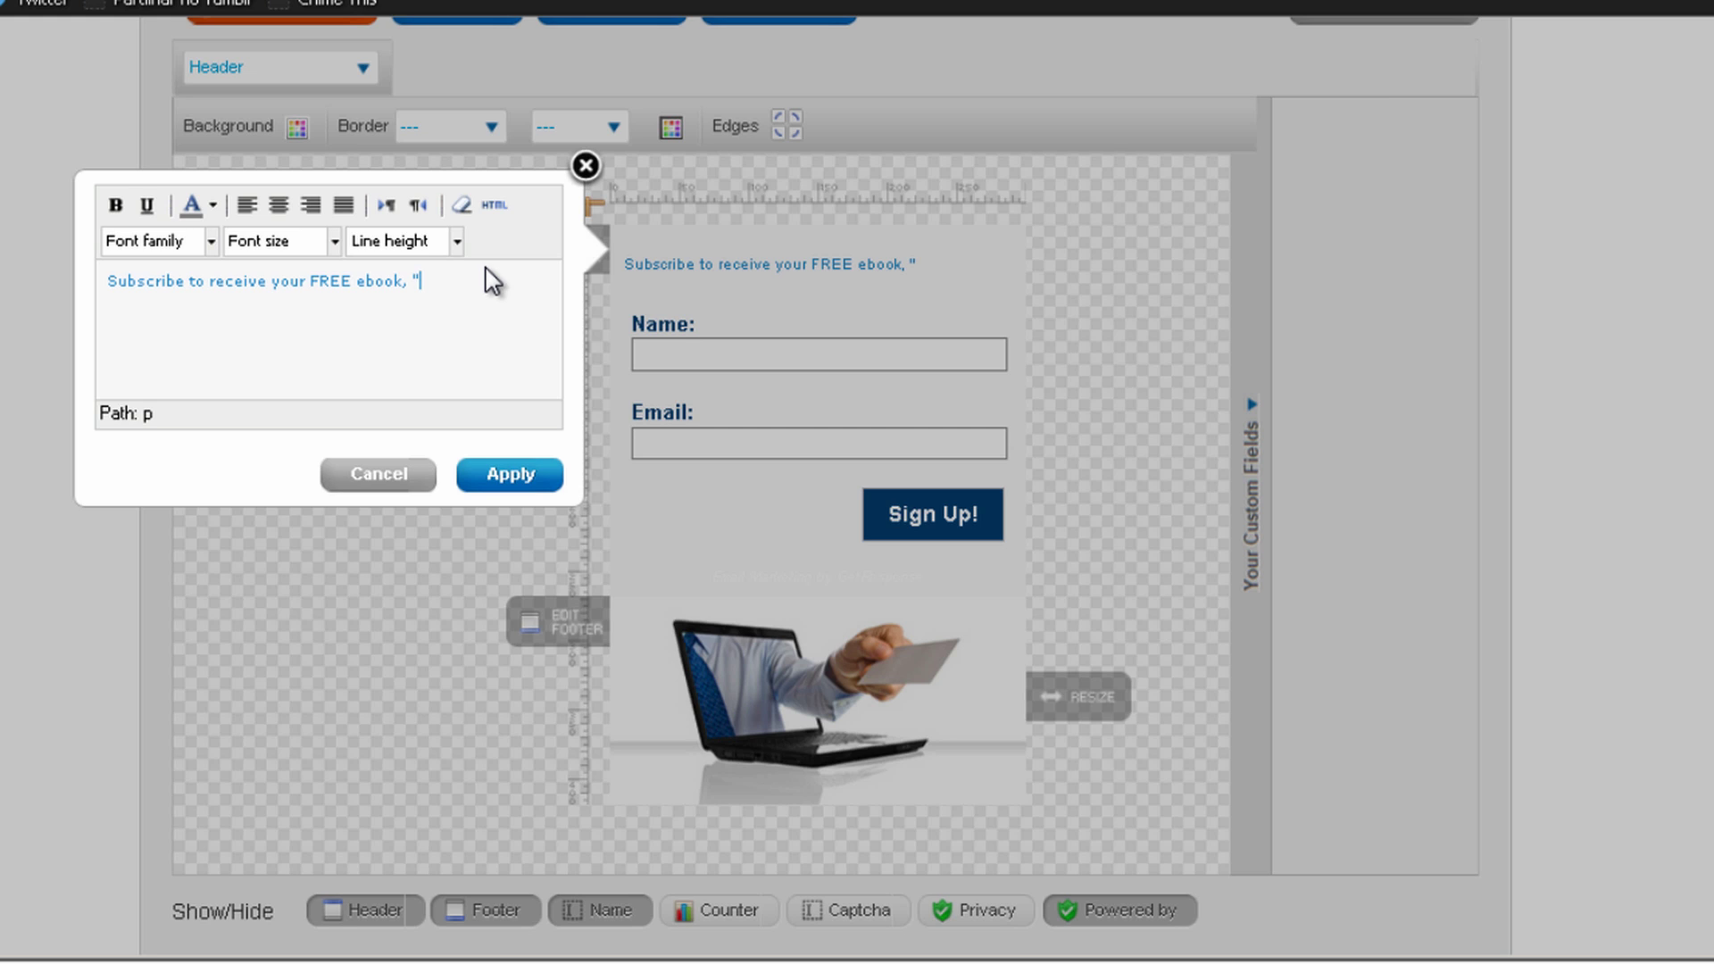
pyautogui.write('Get 1.000 Visitors')
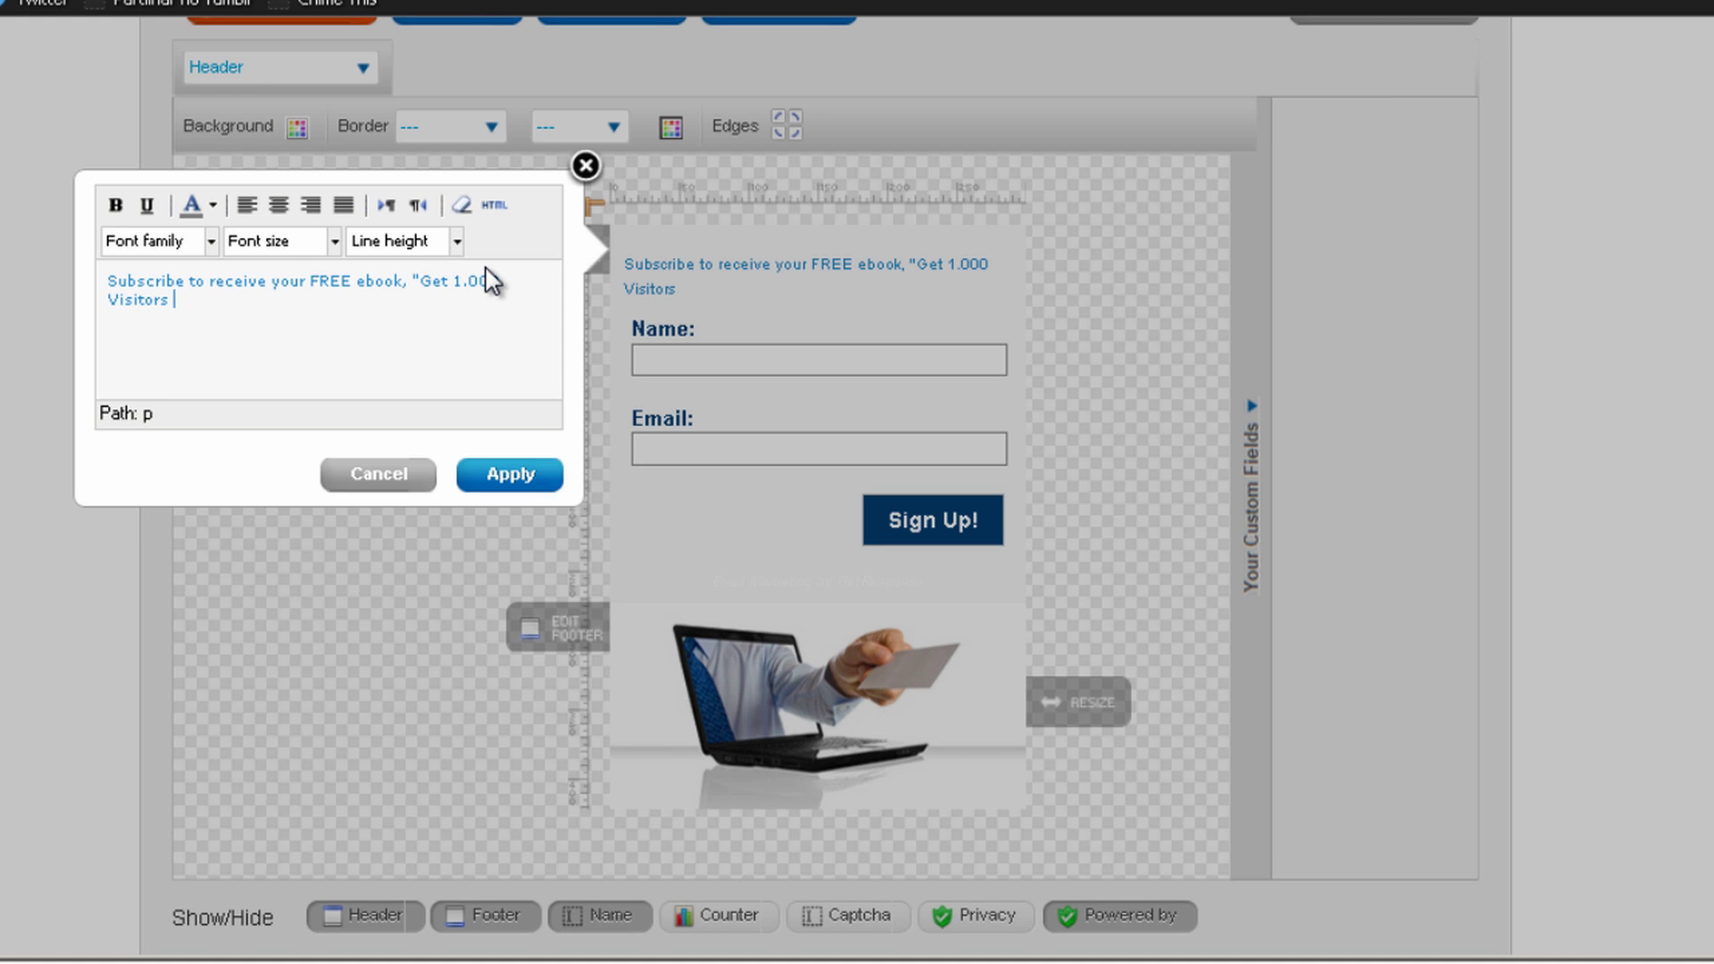
pyautogui.write(' To Your Website In ')
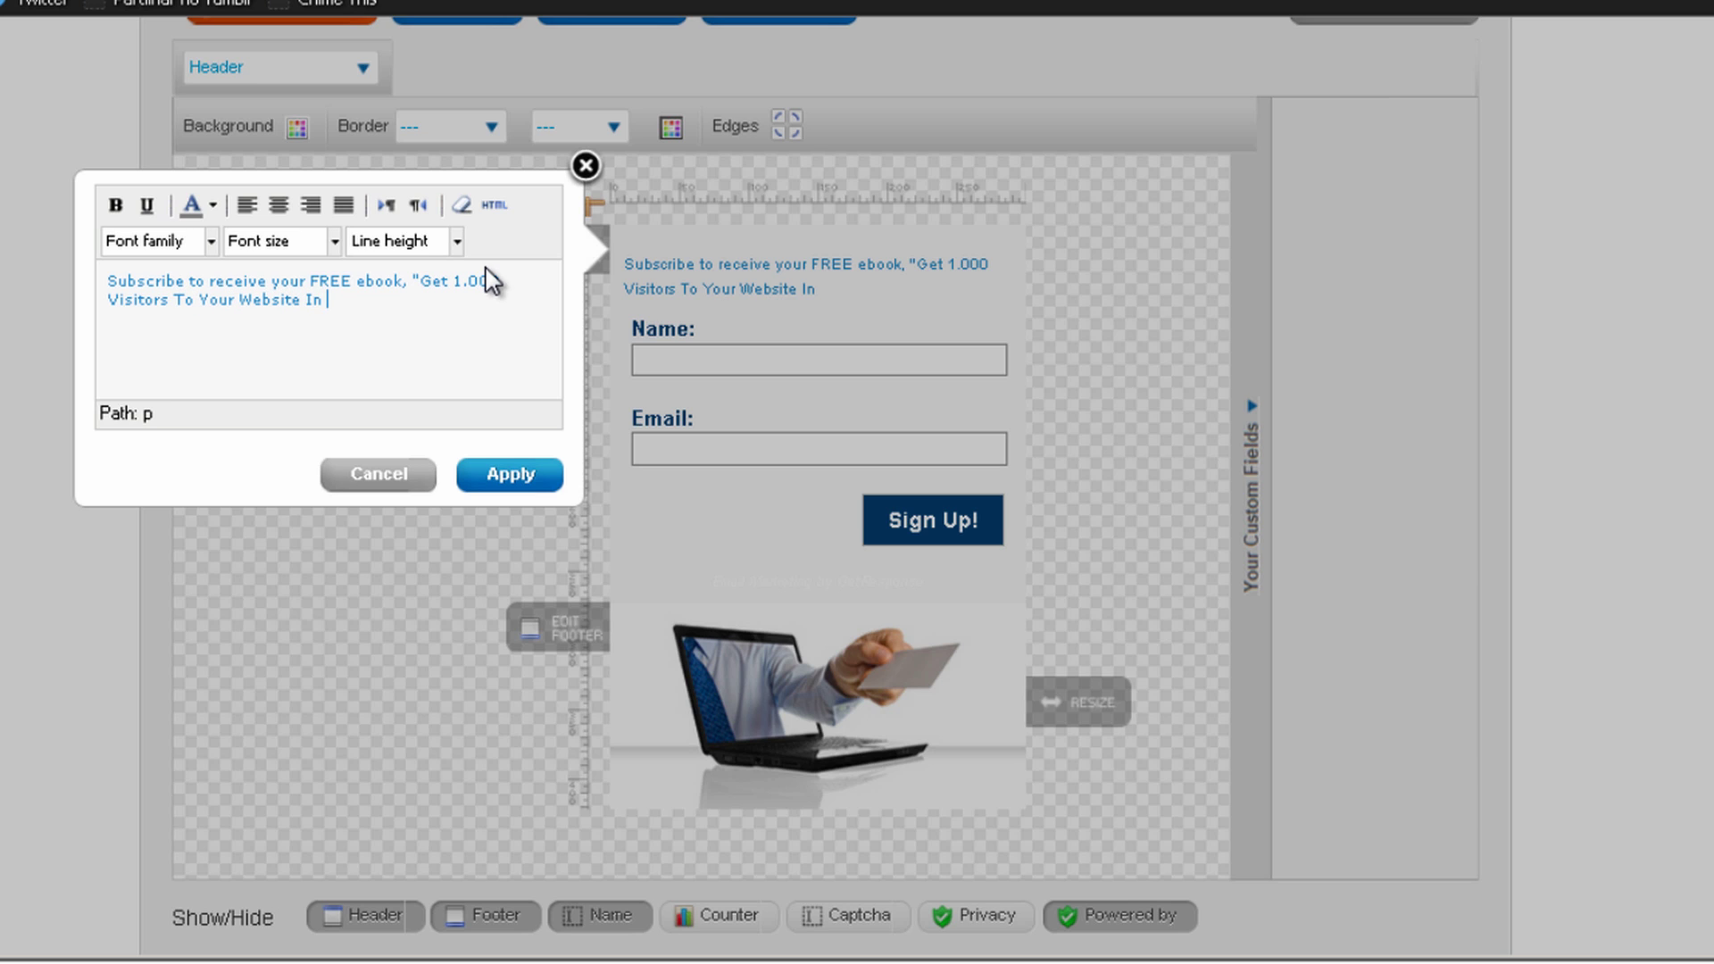
pyautogui.write('a MO')
pyautogui.press('BackSpace')
pyautogui.write('onth')
# Format the whole headline as 18pt, bold and centred, and apply it
pyautogui.hotkey('ctrl', 'a')
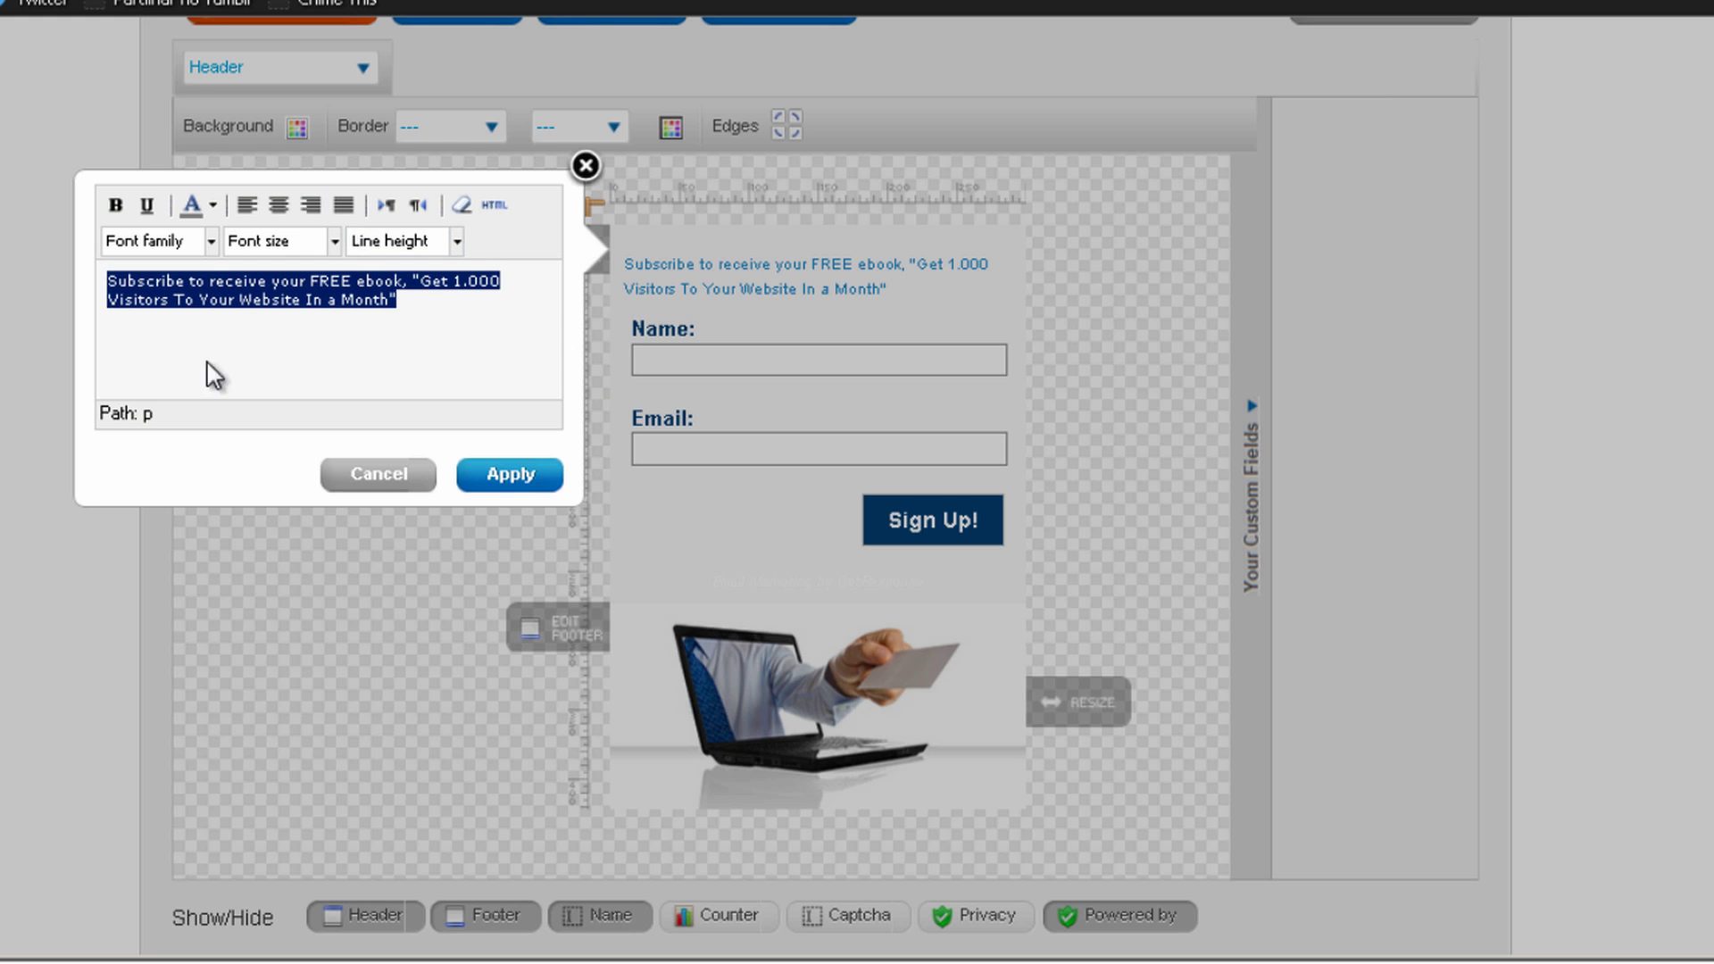
pyautogui.click(301, 250)
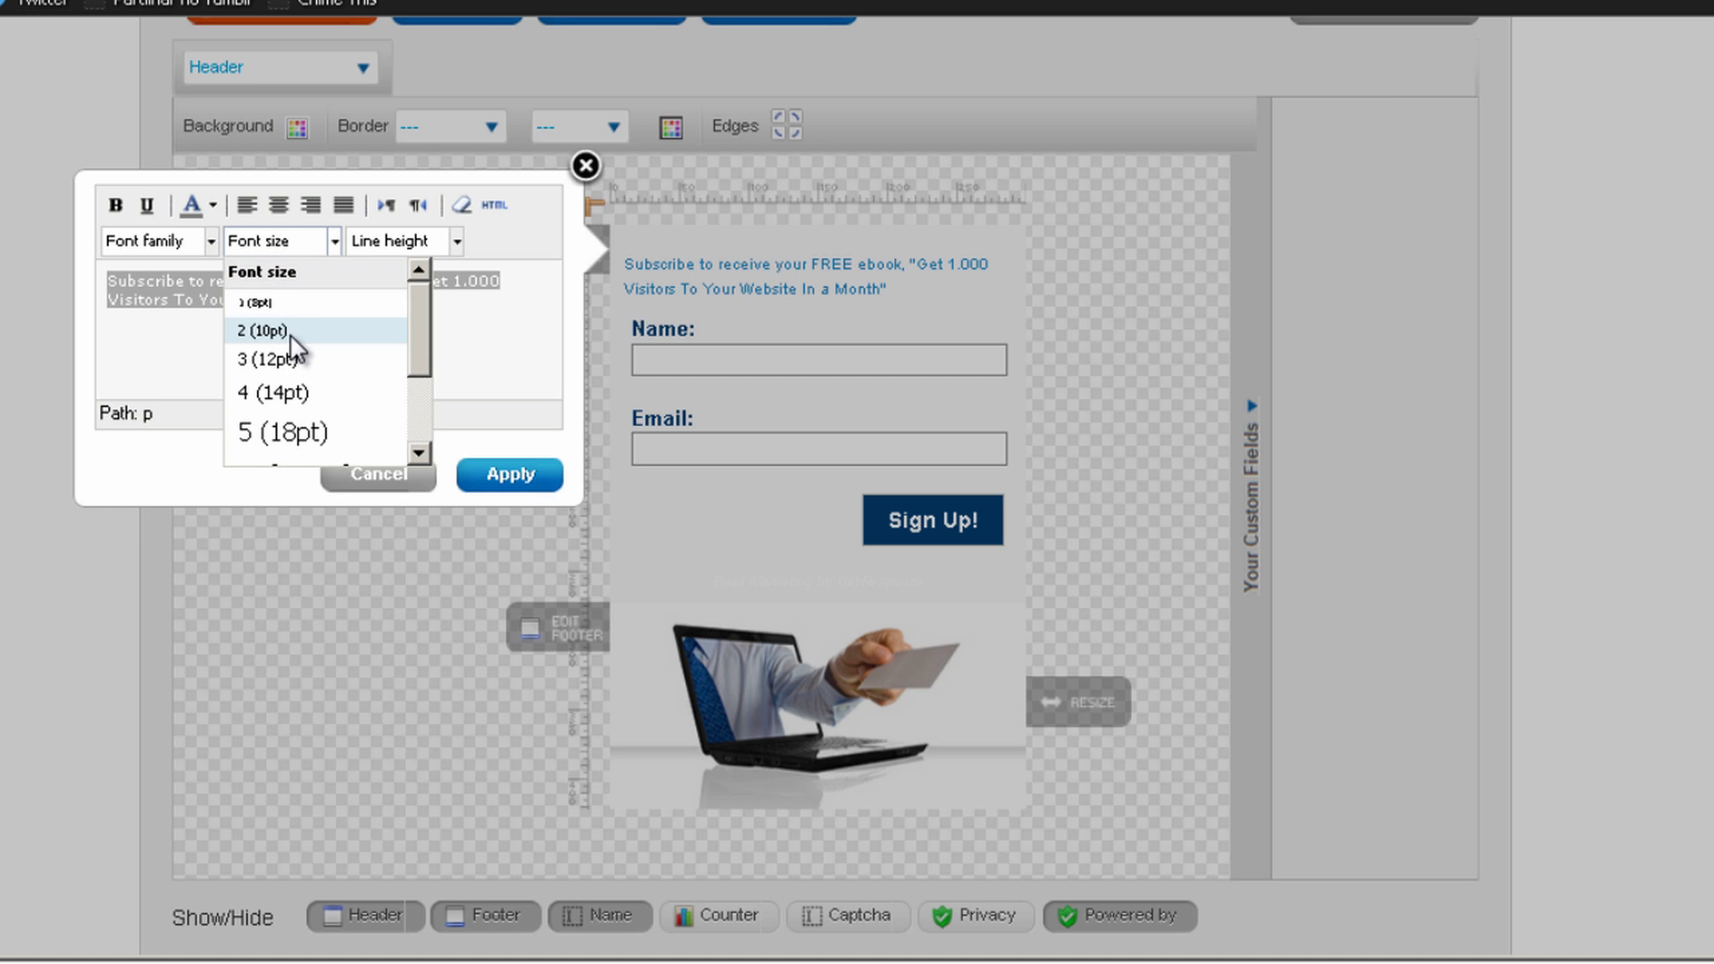
pyautogui.scroll(-1, 298, 355)
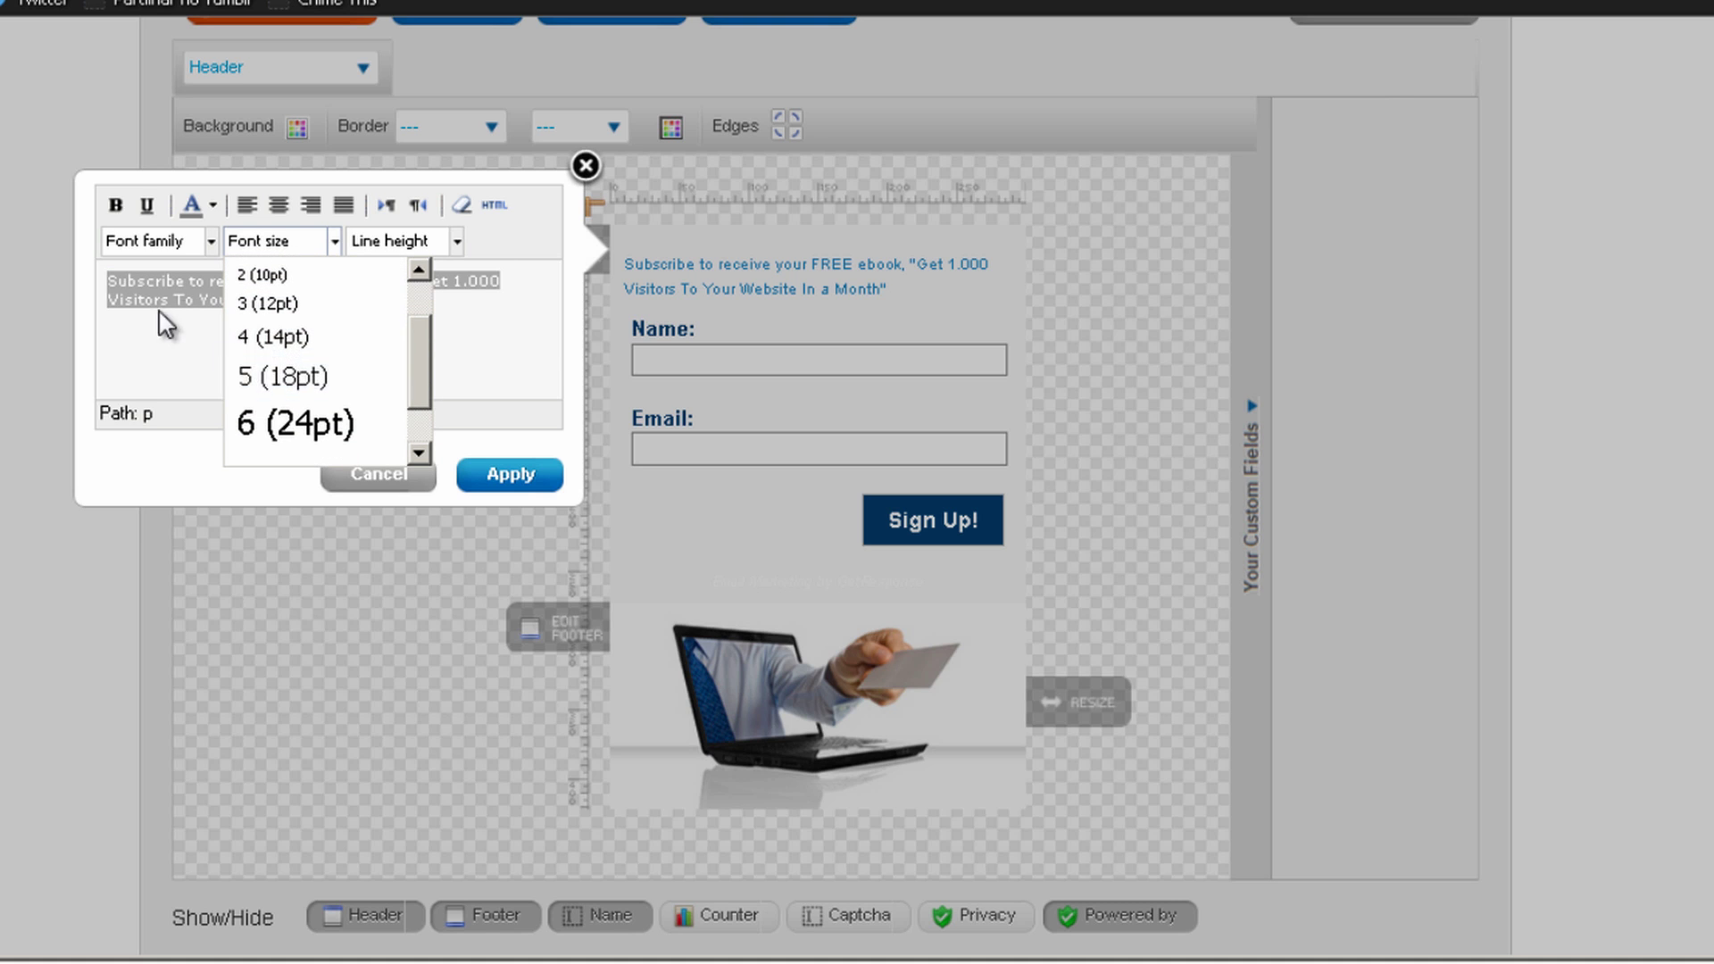
pyautogui.click(308, 429)
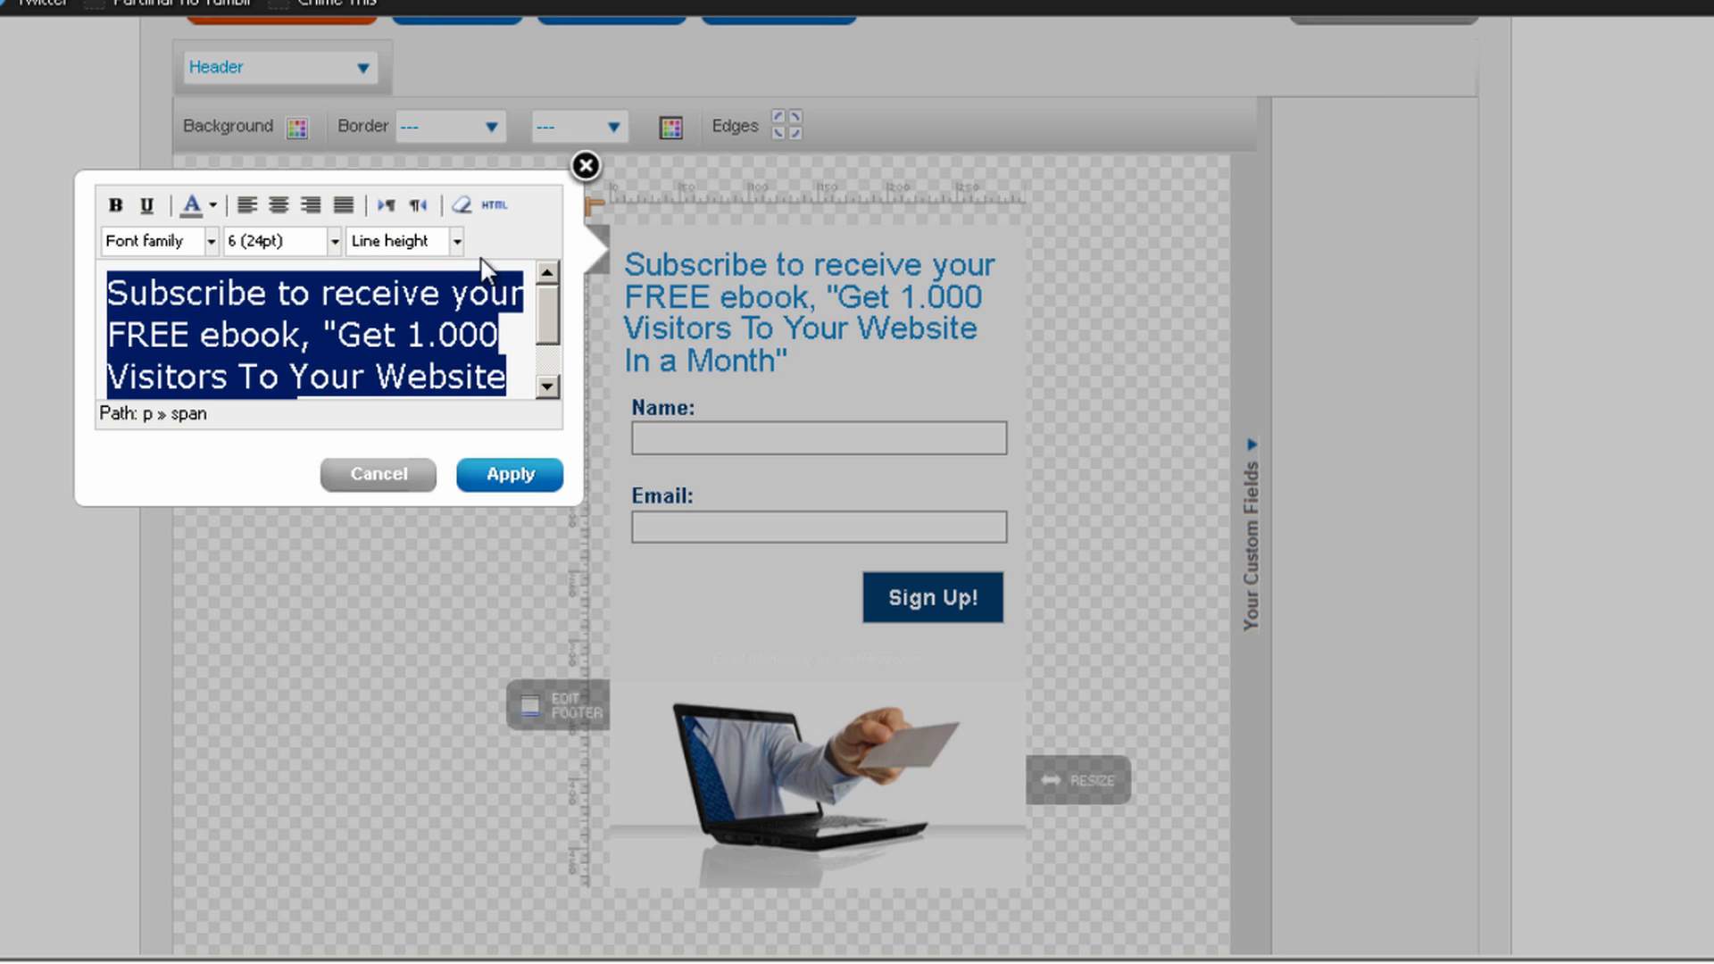
pyautogui.click(283, 243)
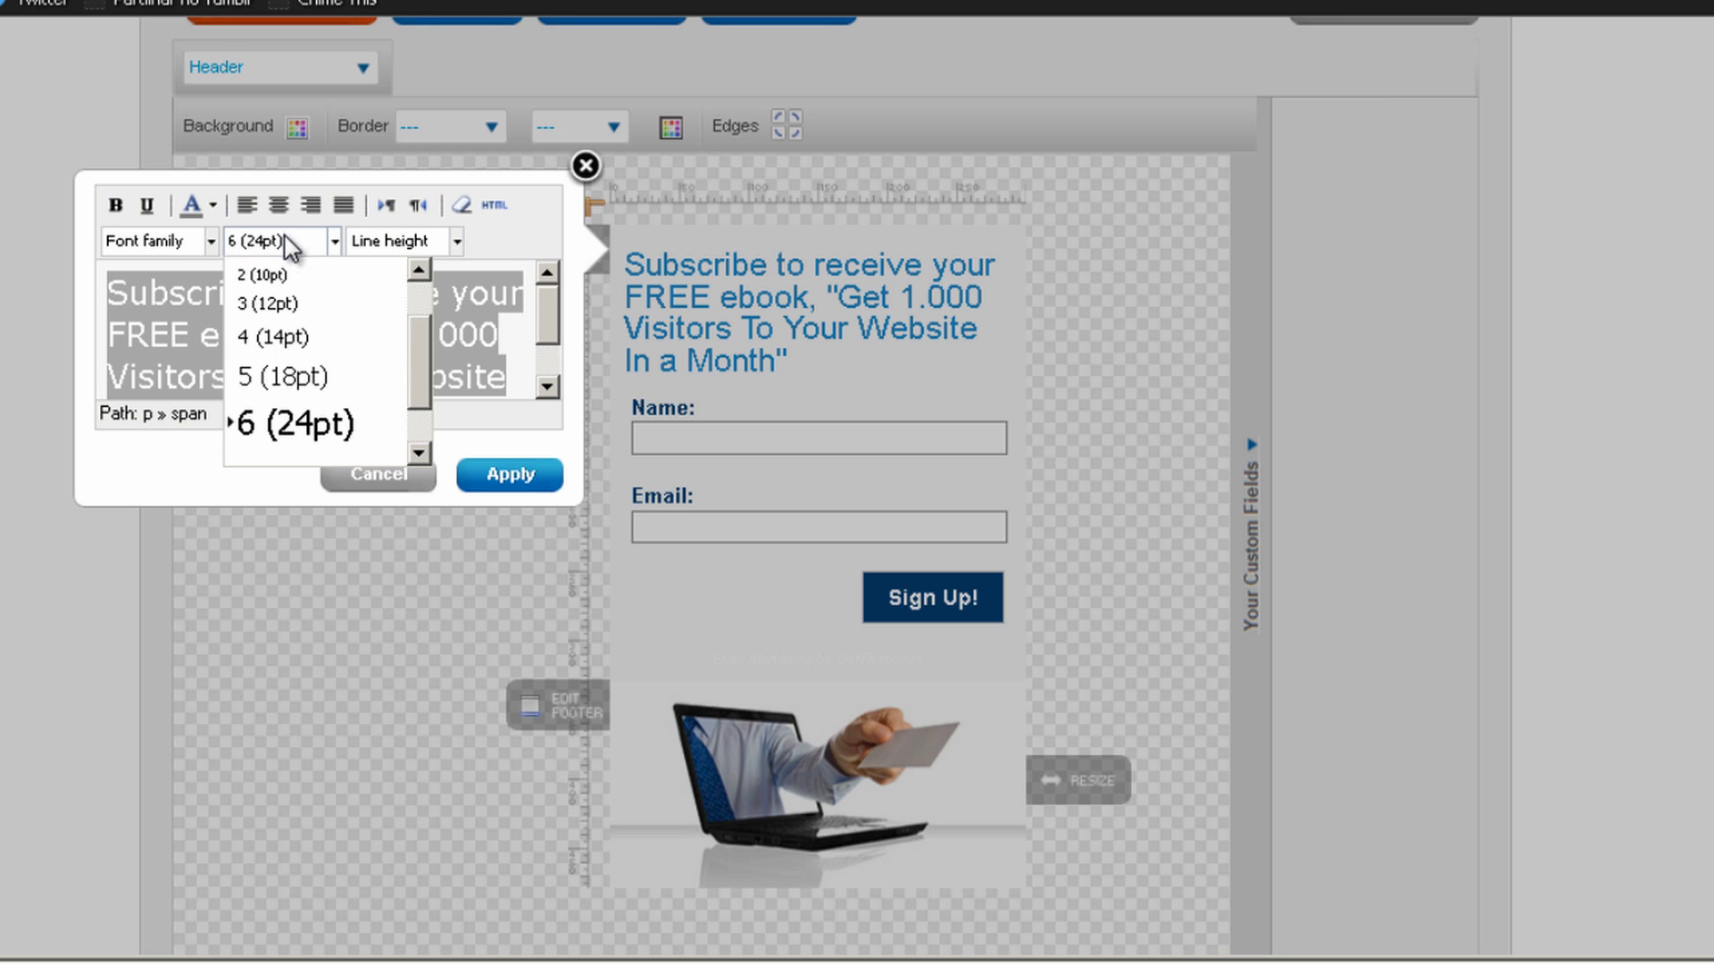
pyautogui.click(296, 389)
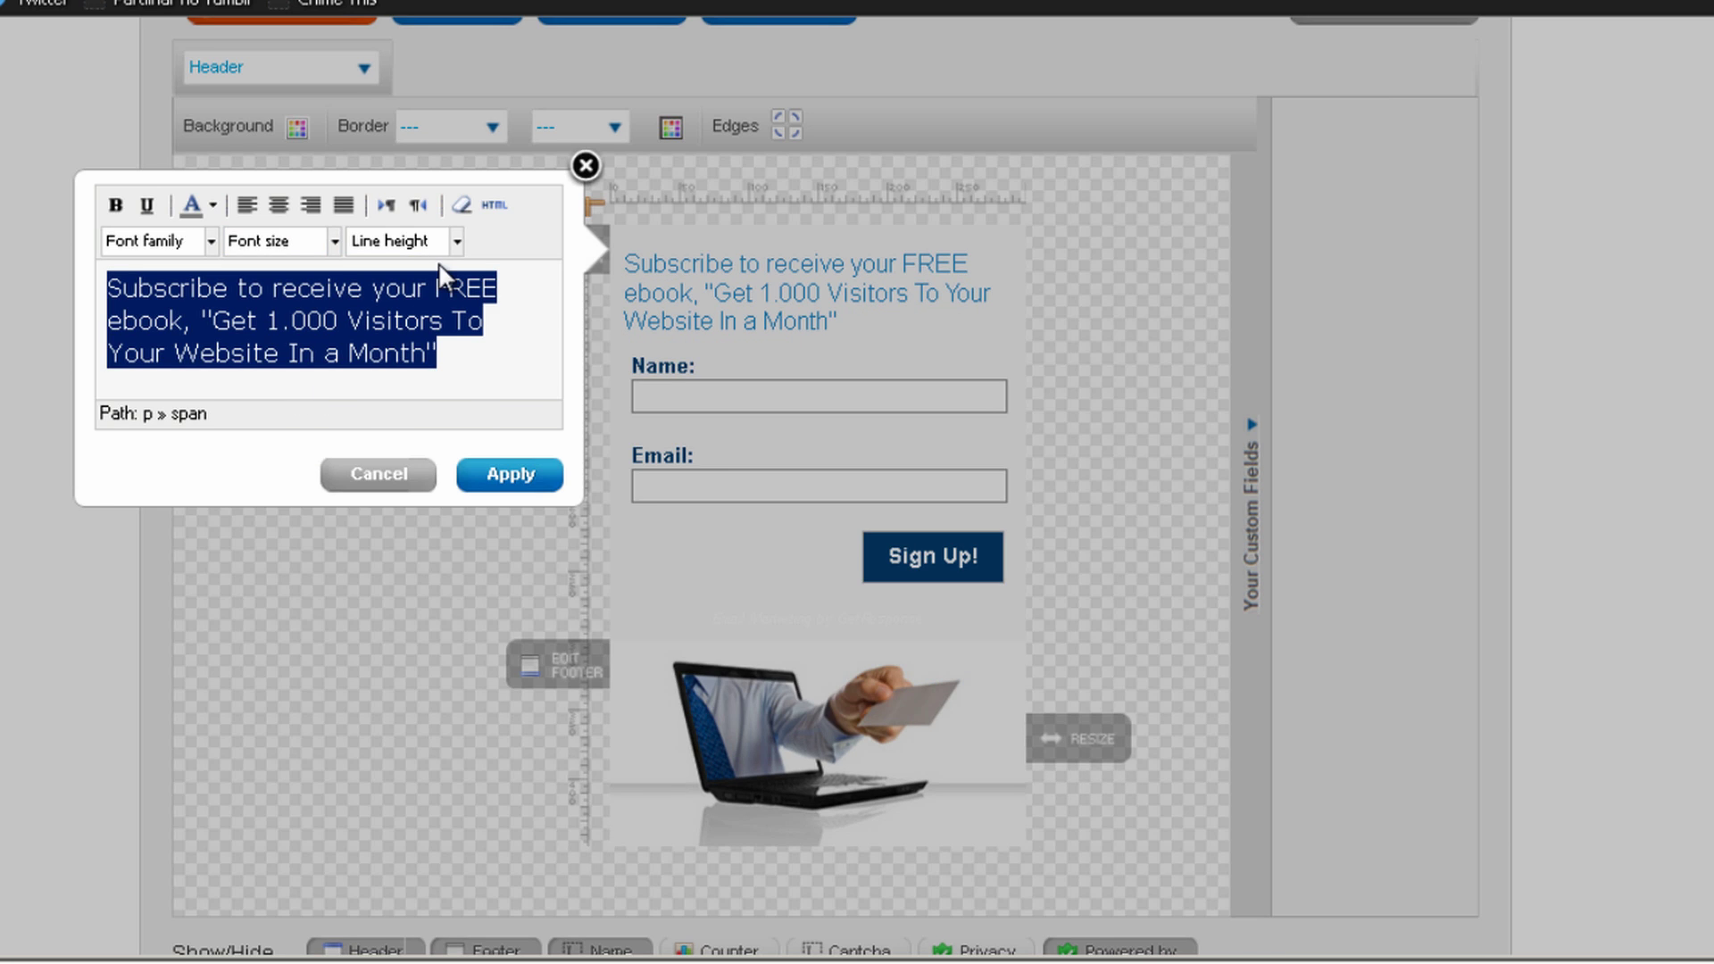
pyautogui.click(114, 206)
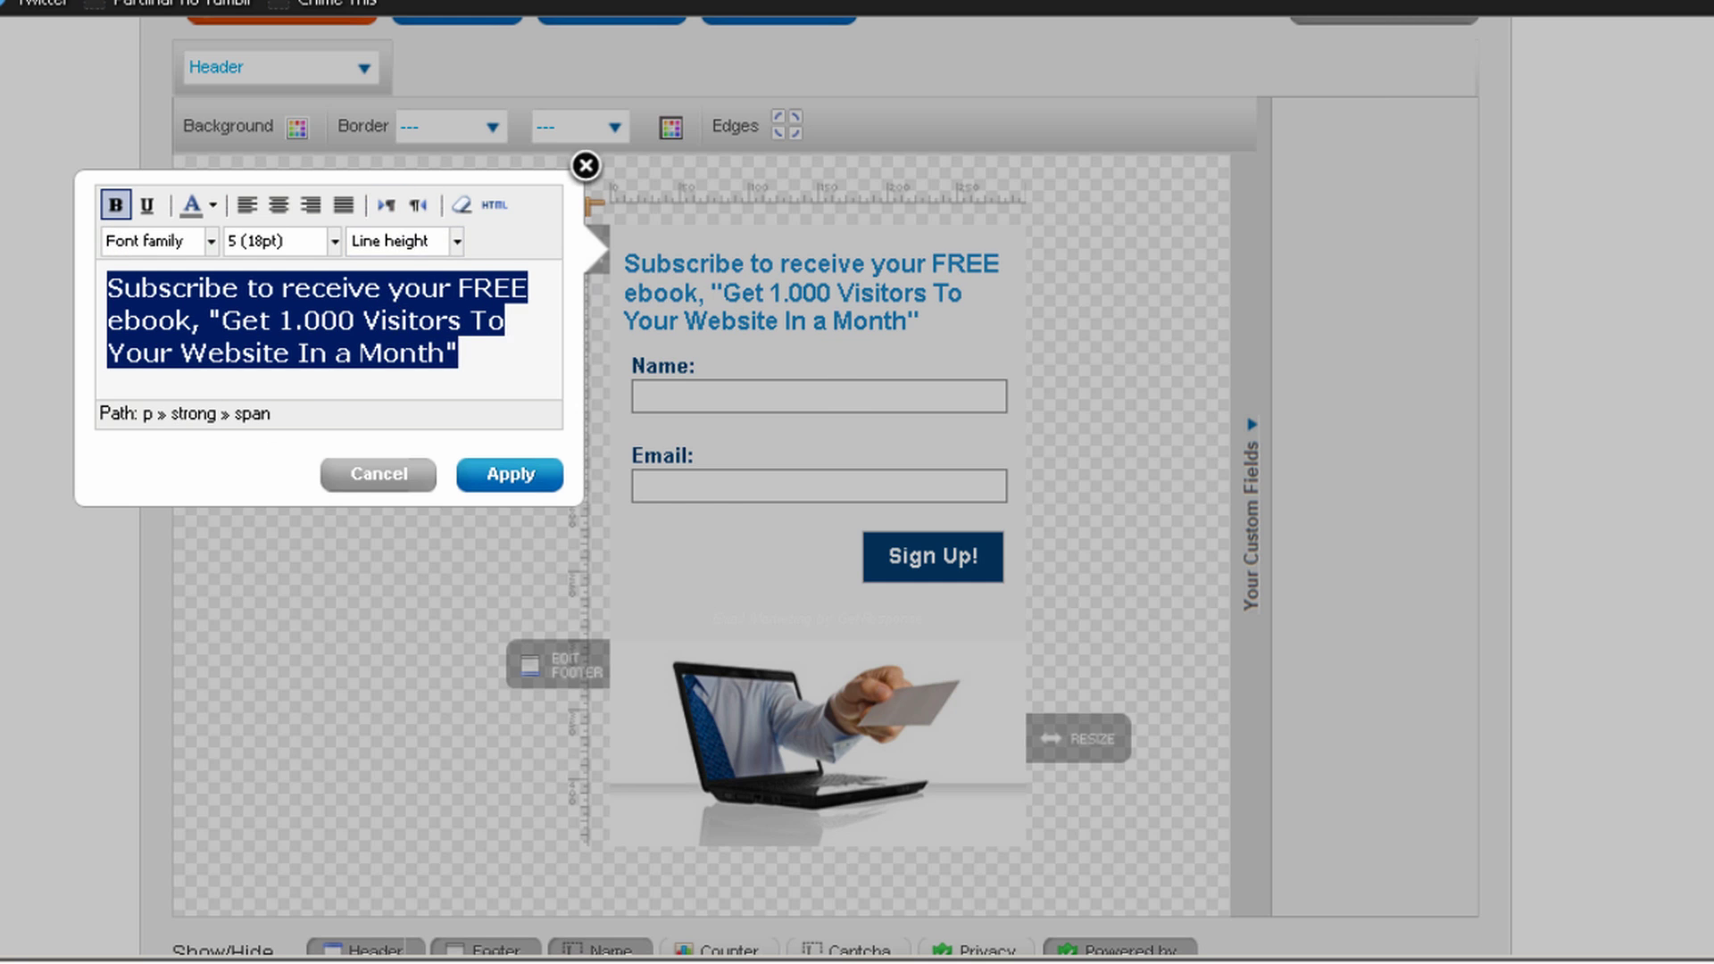
pyautogui.click(280, 207)
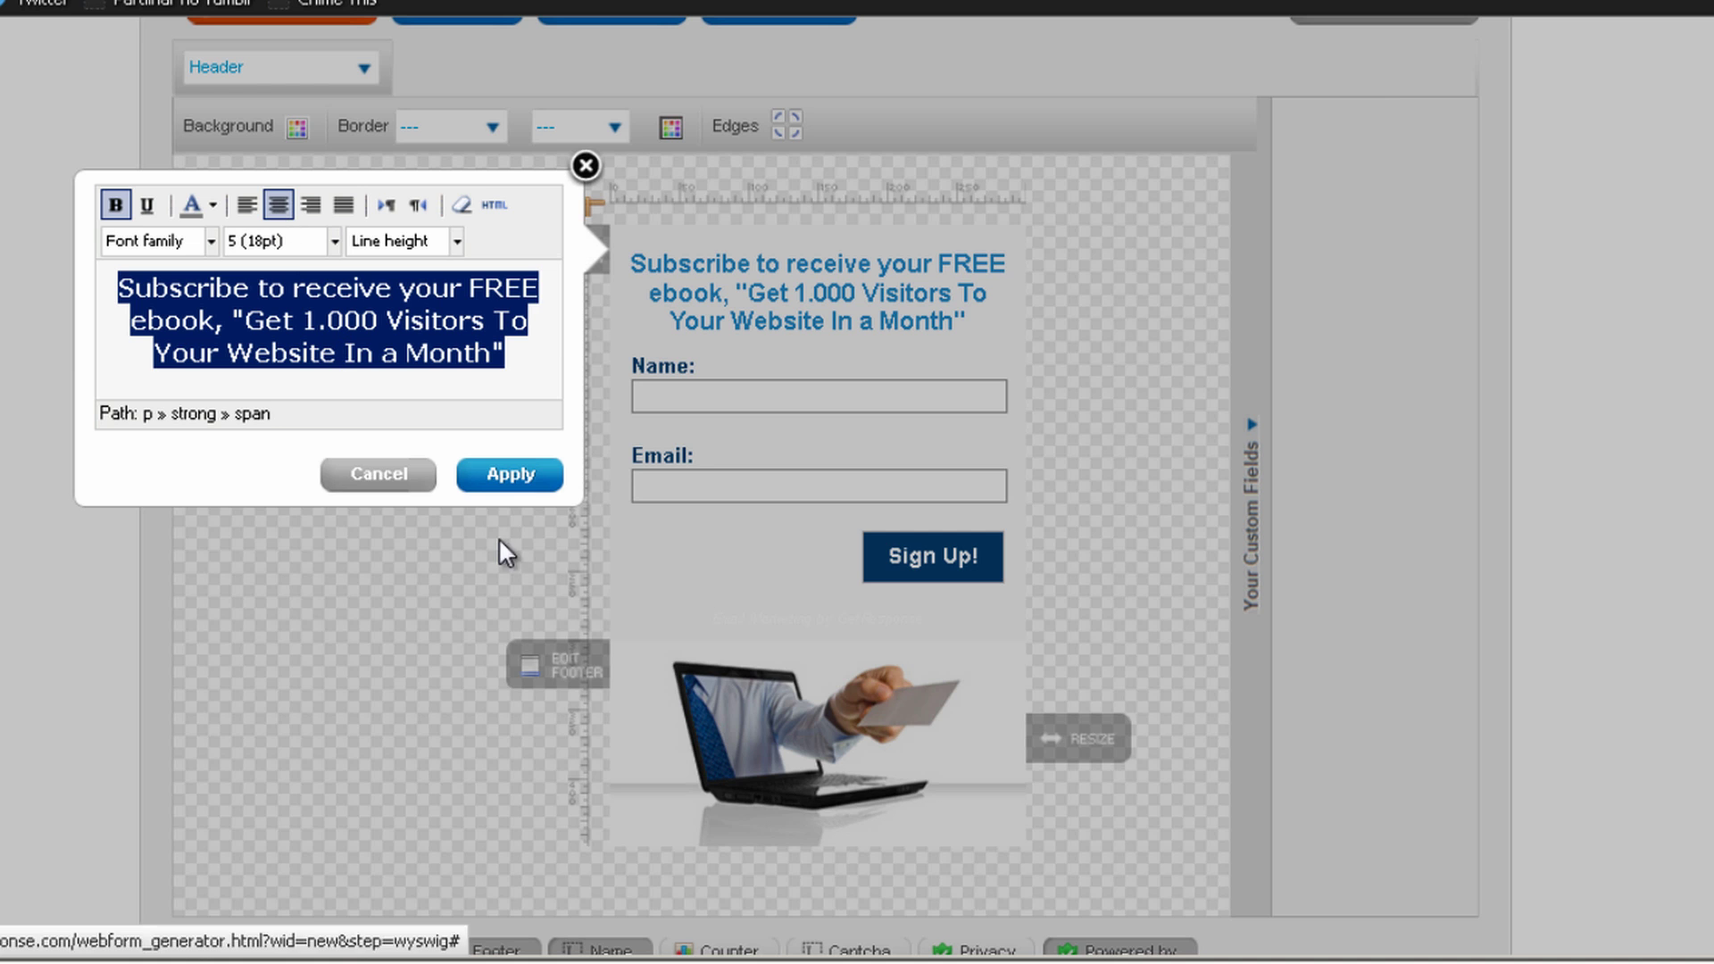
pyautogui.click(511, 475)
# Open the Name field's settings and close them without changes
pyautogui.scroll(-2, 1139, 299)
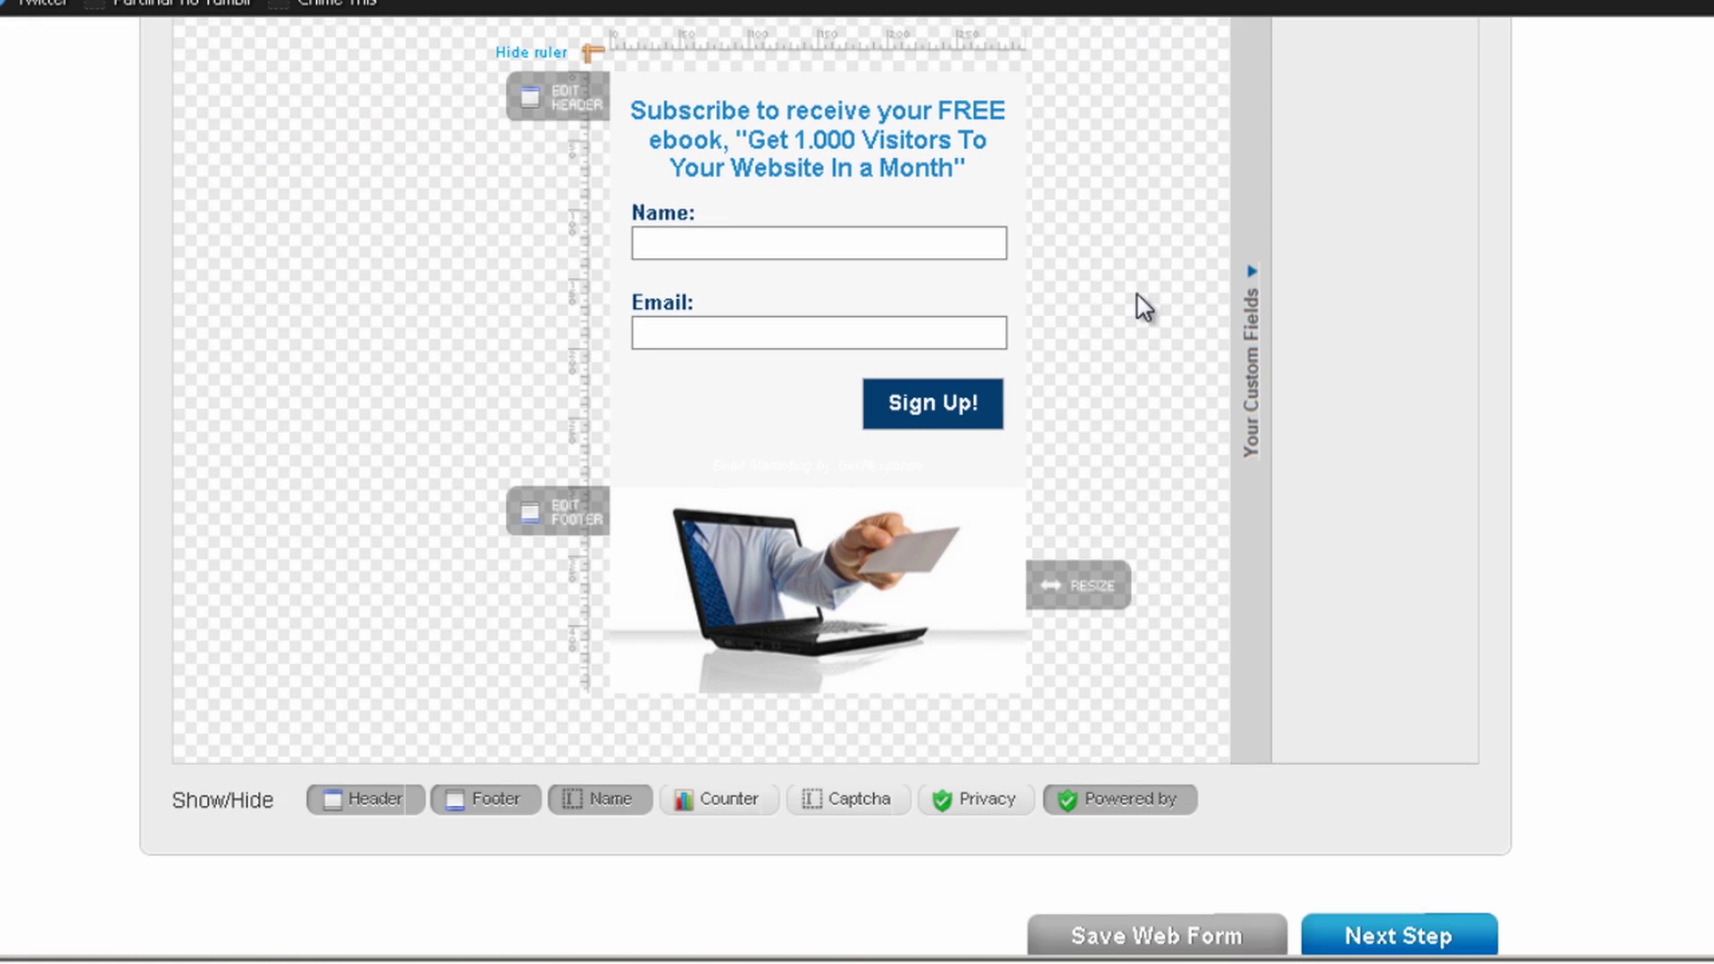
pyautogui.scroll(2, 1139, 300)
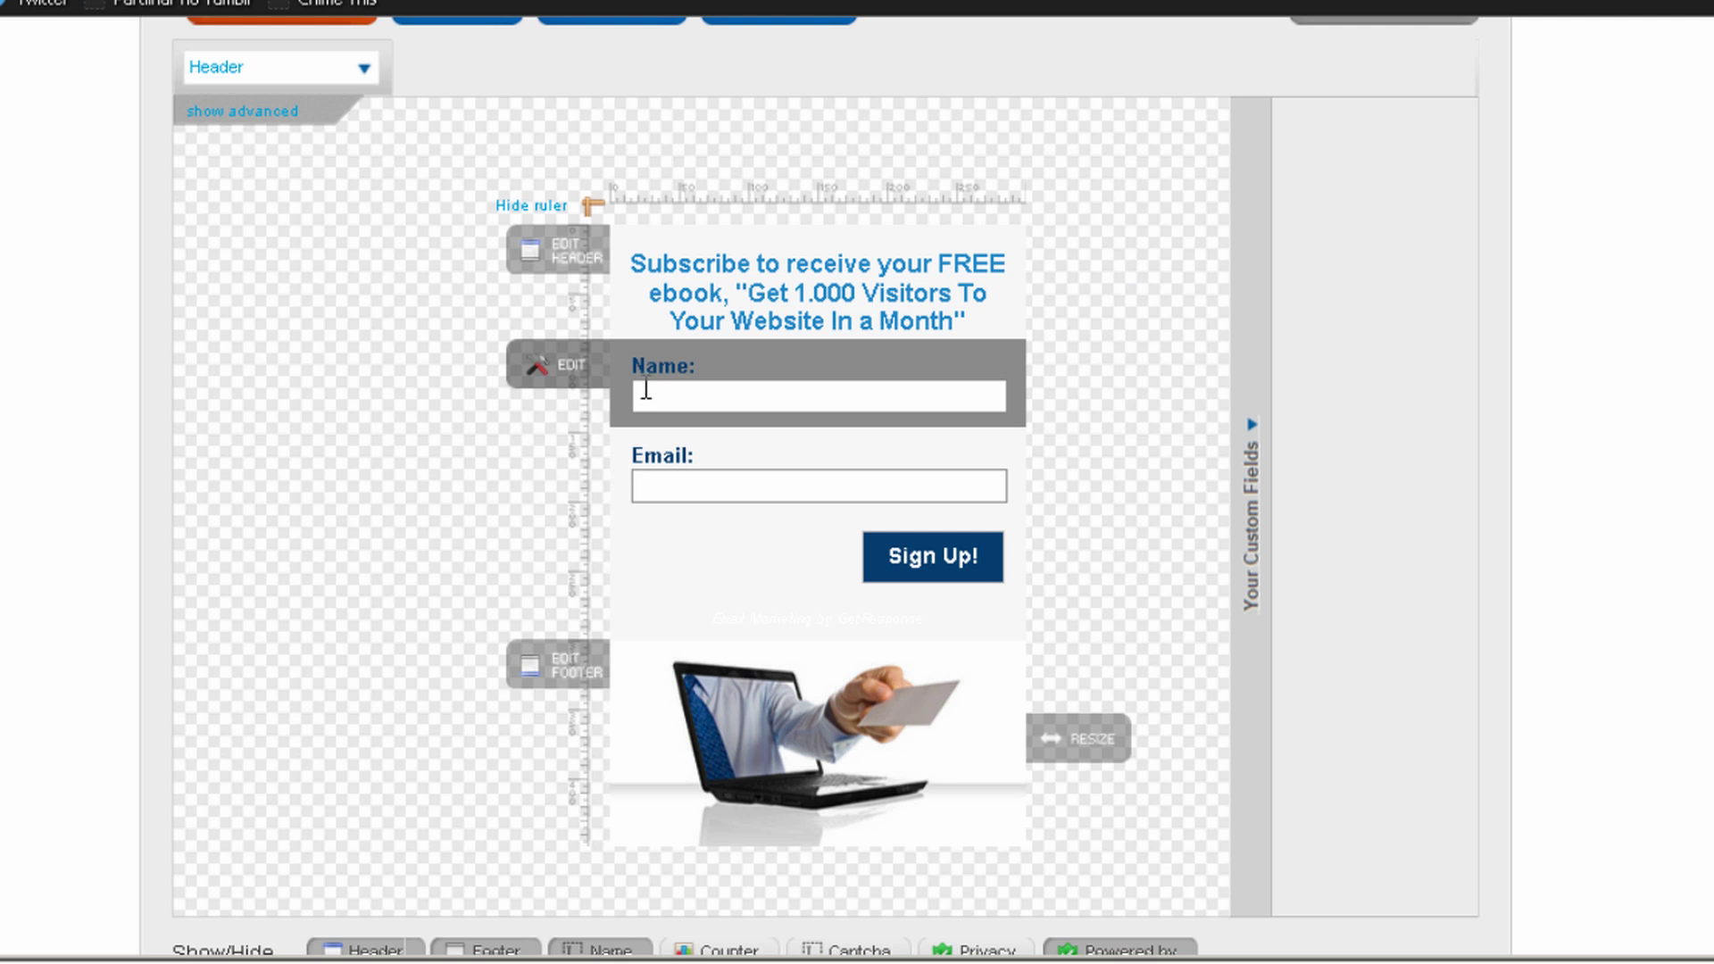
pyautogui.click(557, 362)
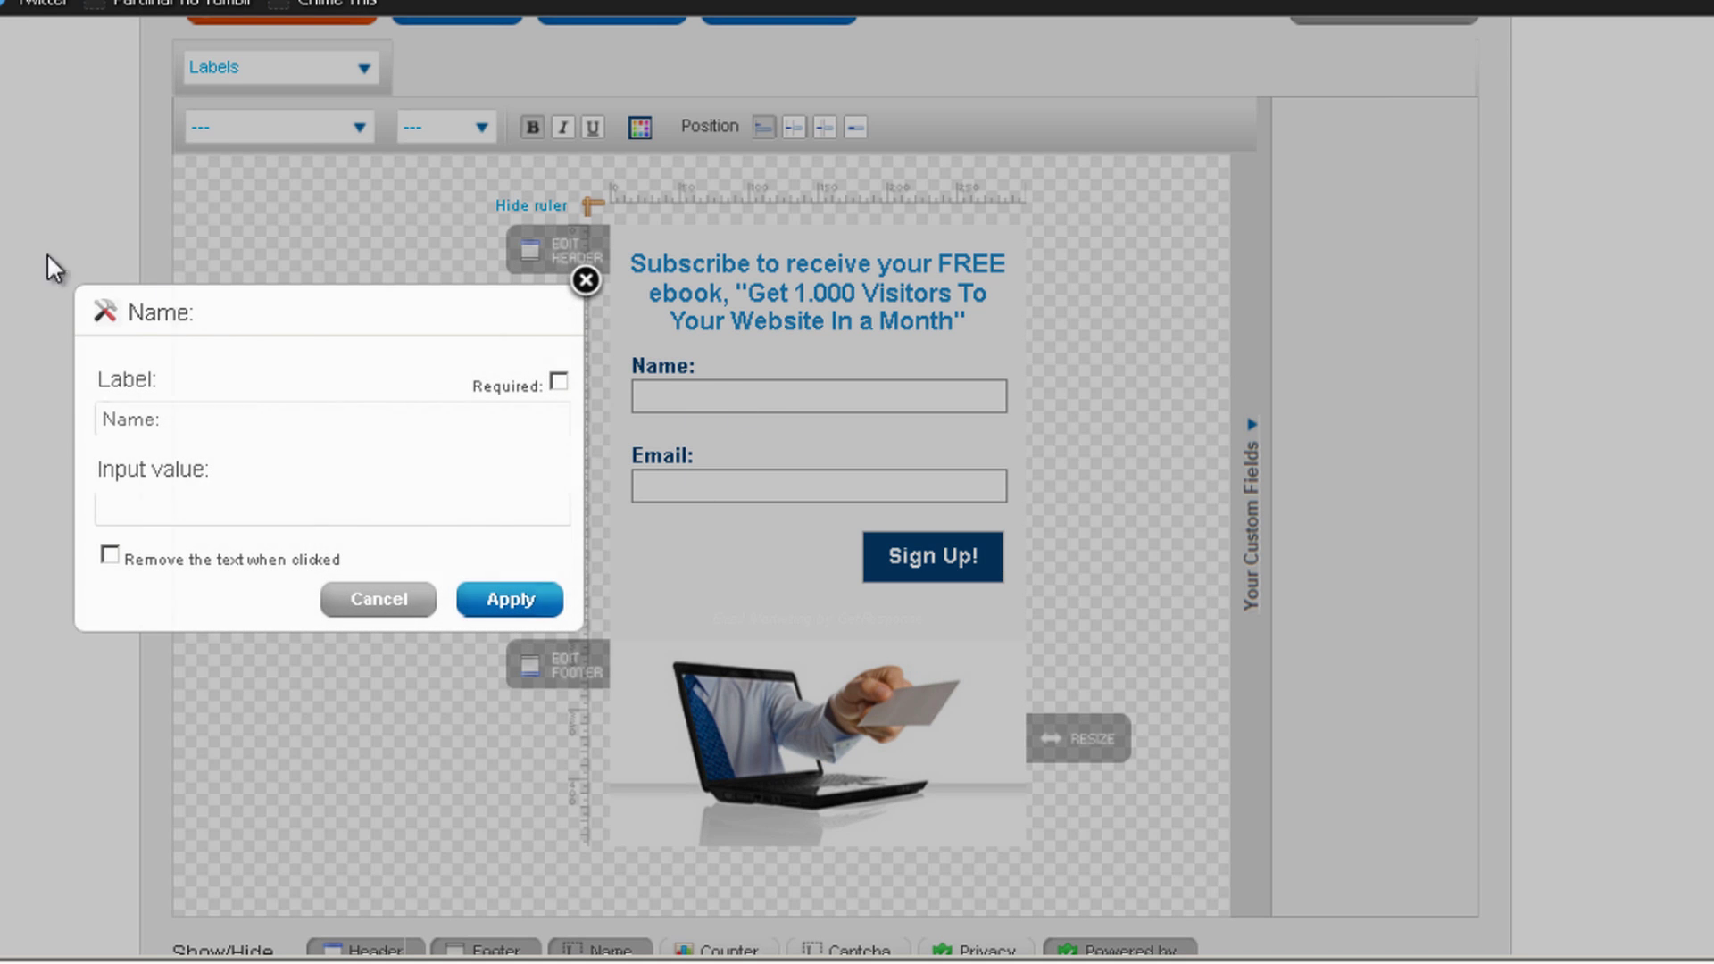
pyautogui.click(594, 287)
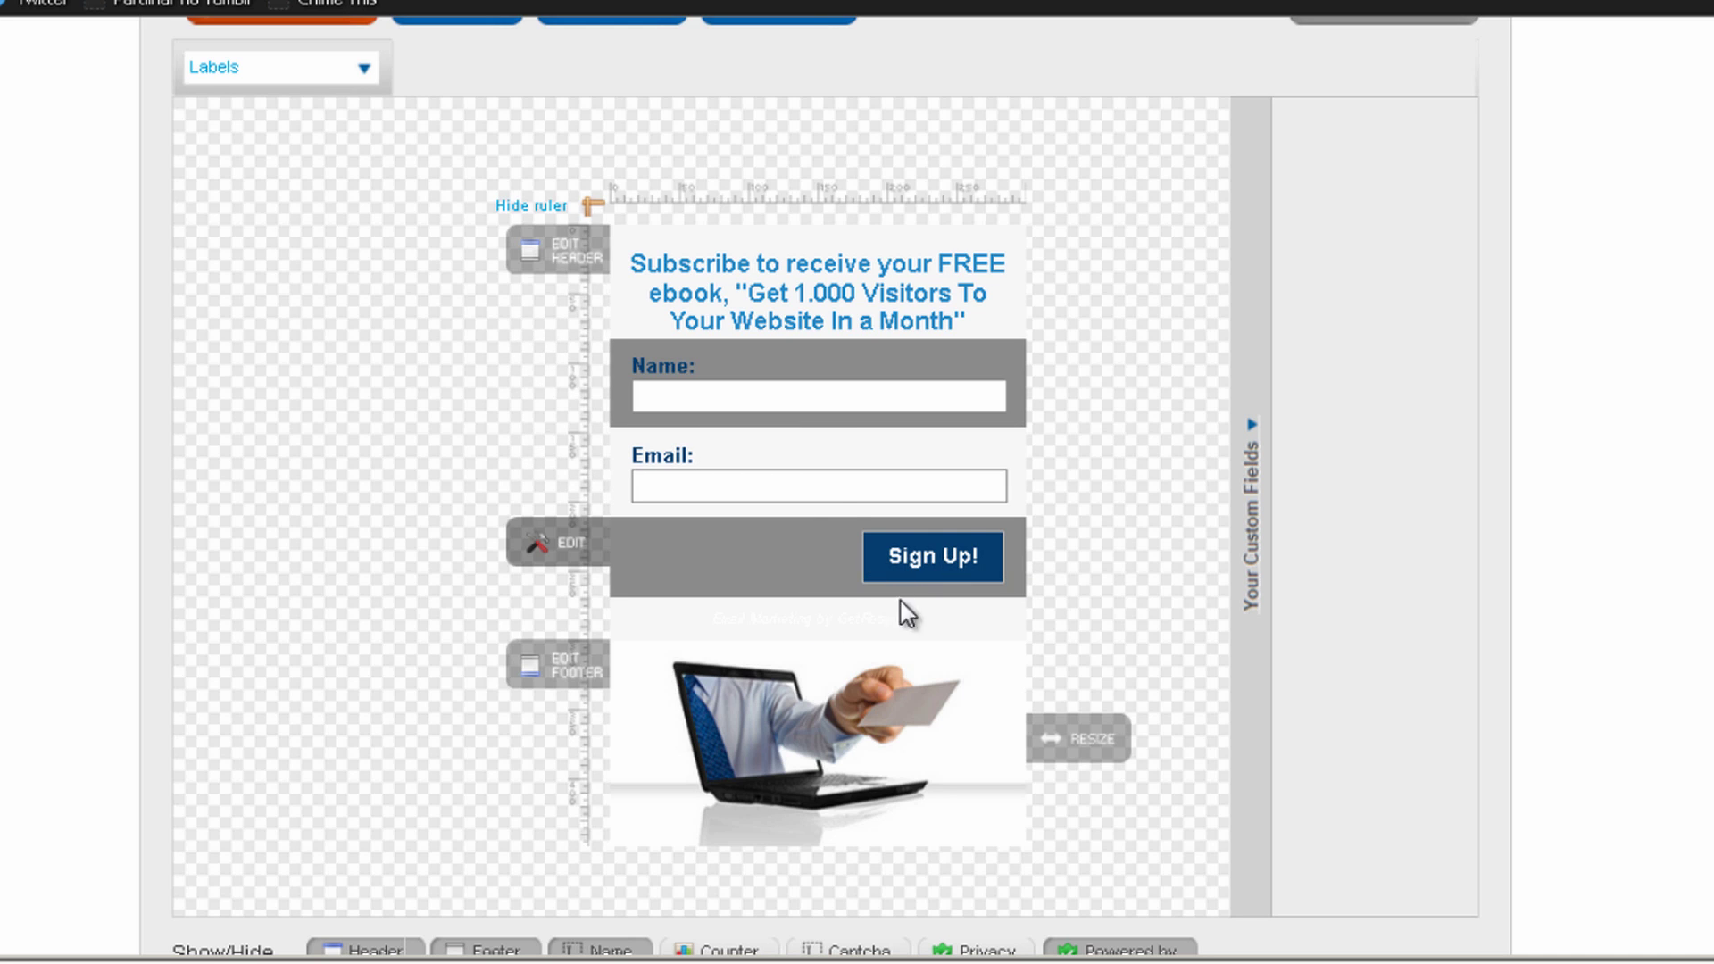
# Relabel the submit button from Sign Up! to 'Get it Now' and apply it
pyautogui.click(580, 547)
pyautogui.click(402, 606)
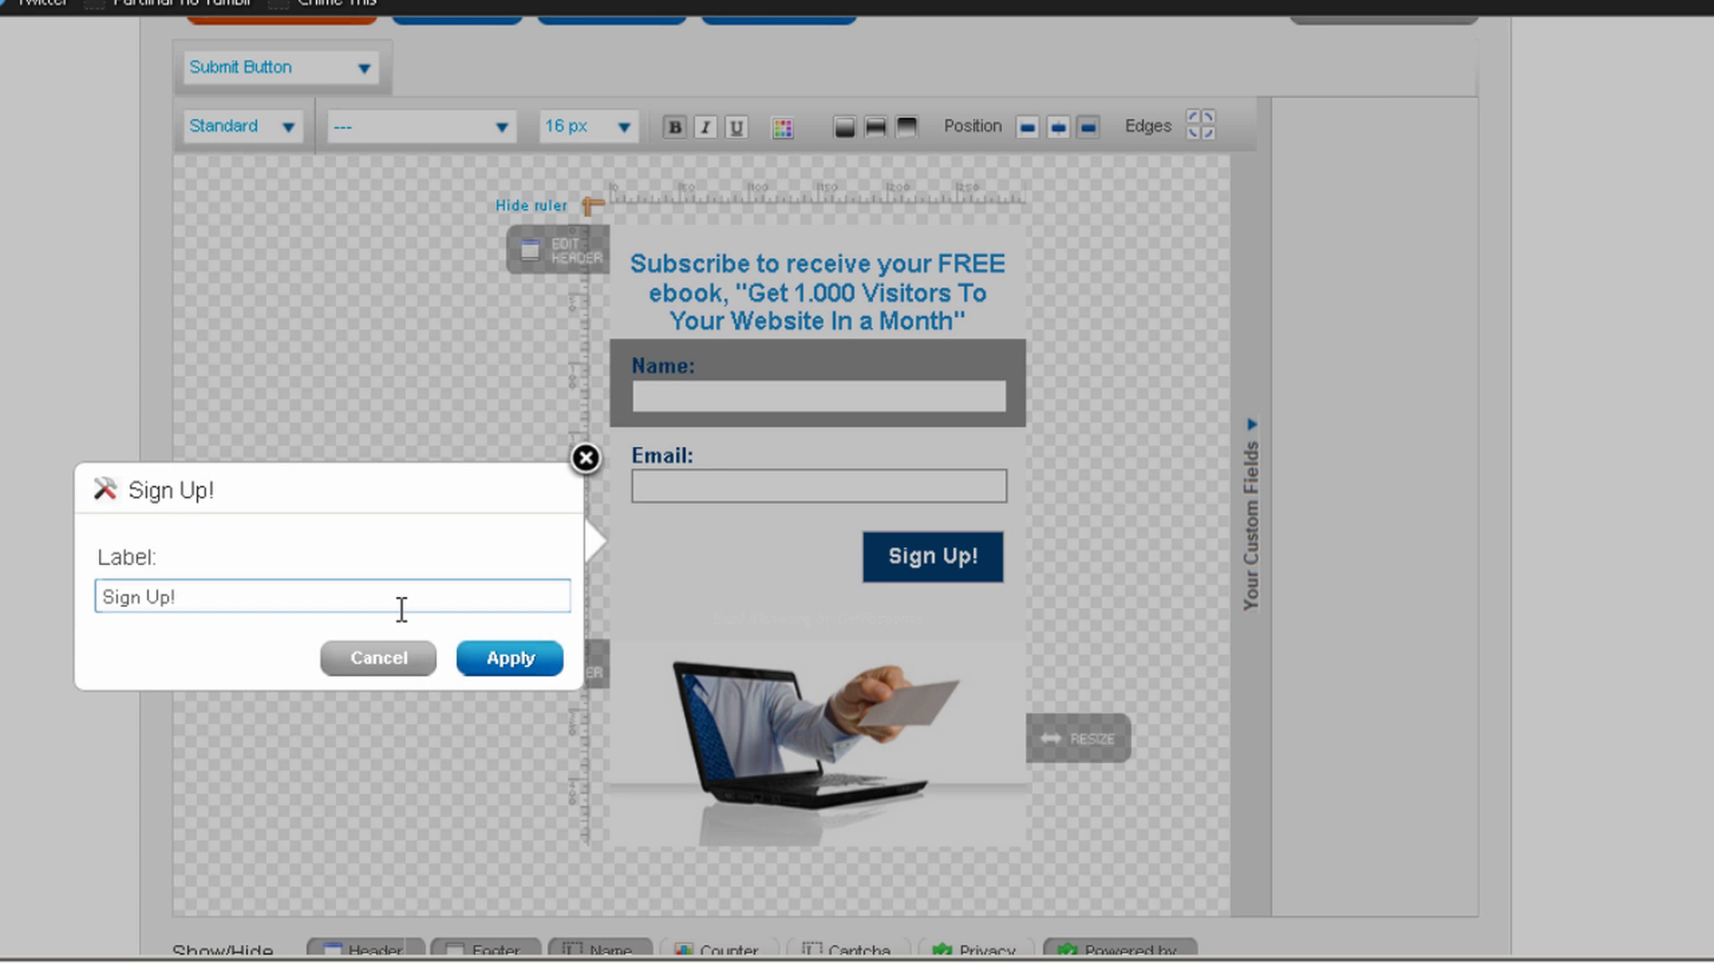
pyautogui.hotkey('ctrl', 'a')
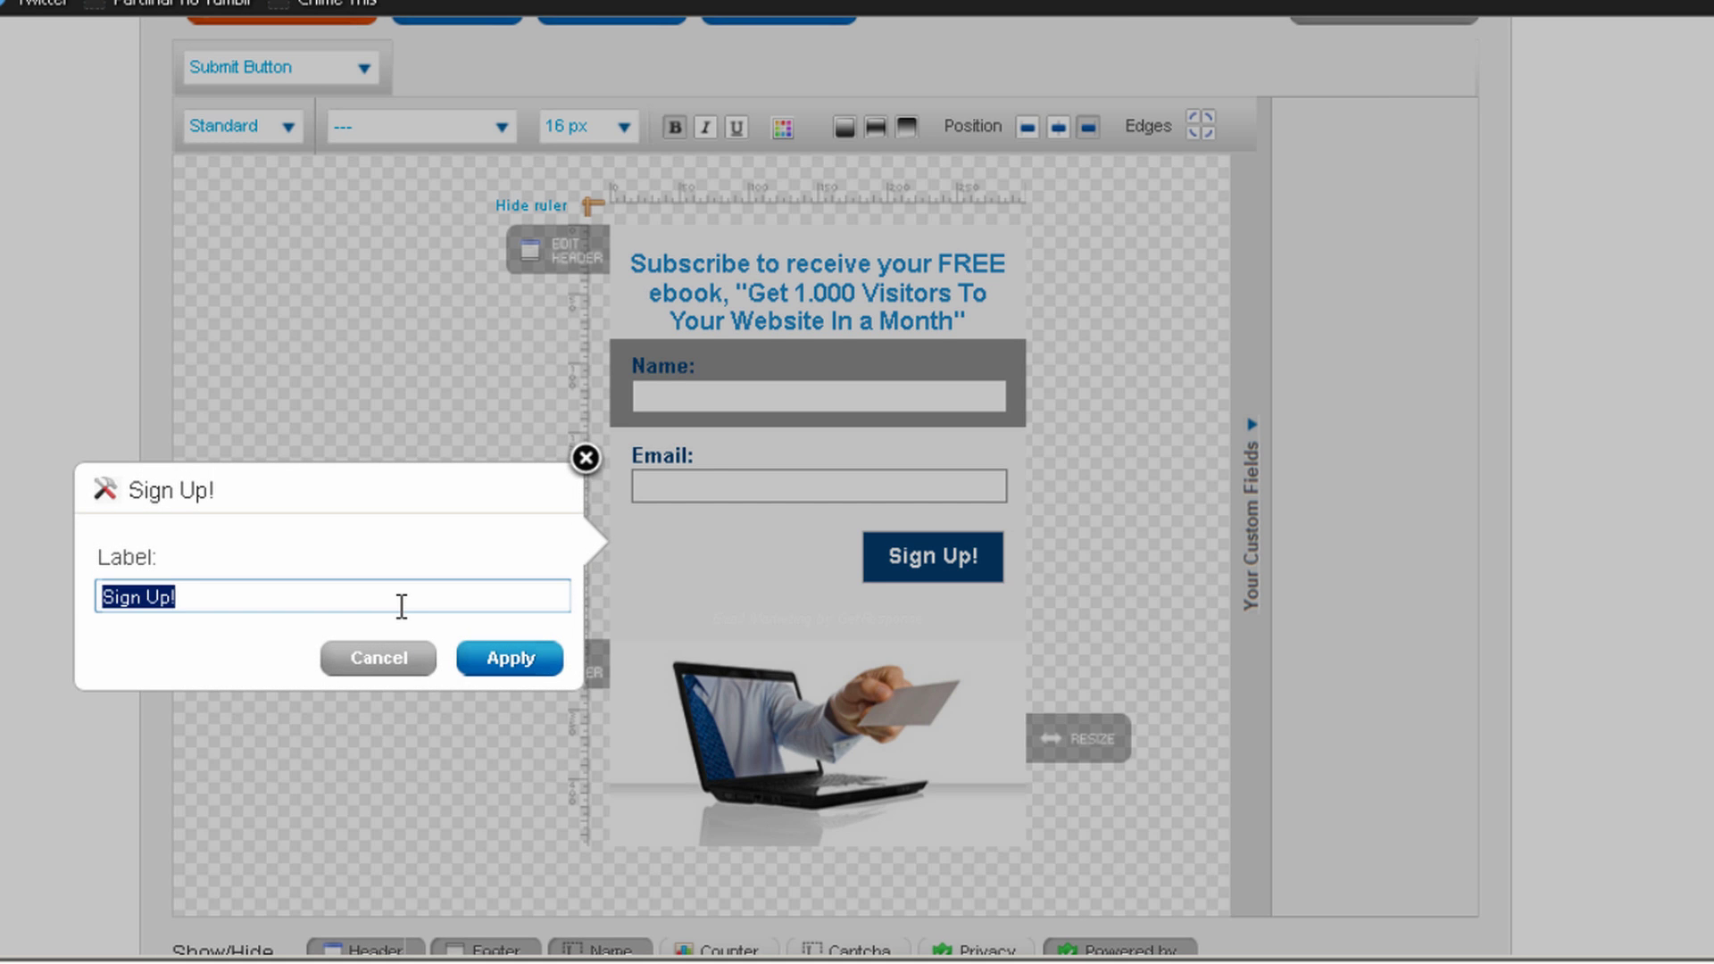
pyautogui.write('Get ')
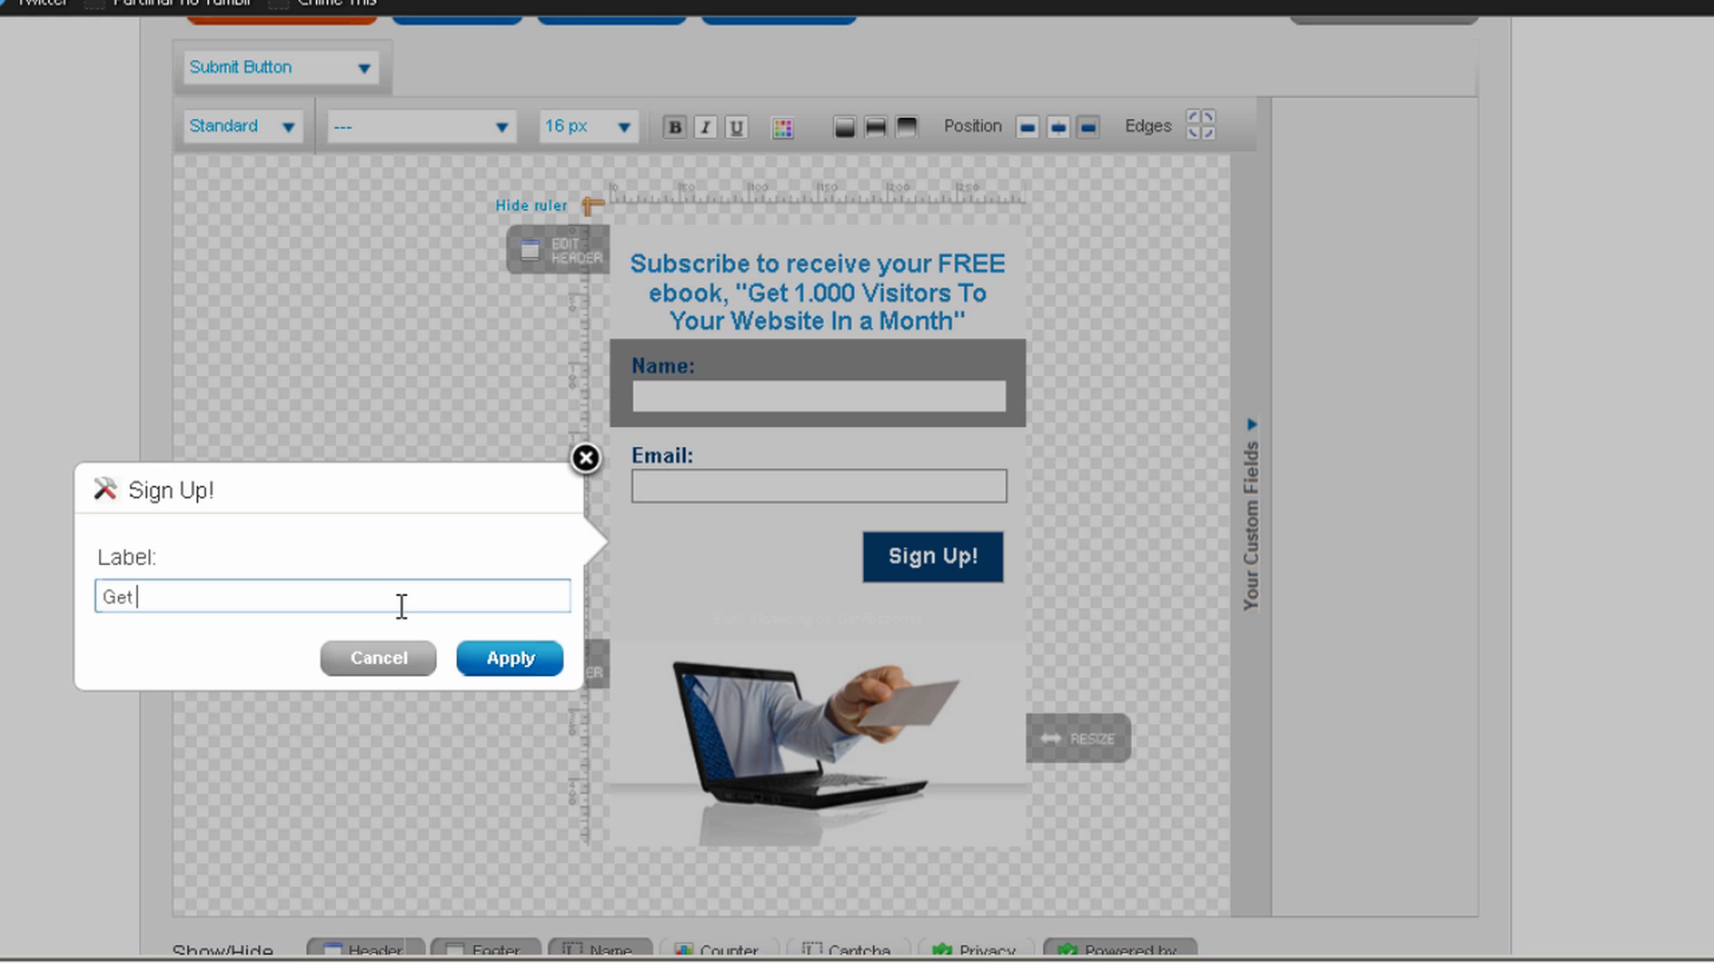
pyautogui.write('it Now')
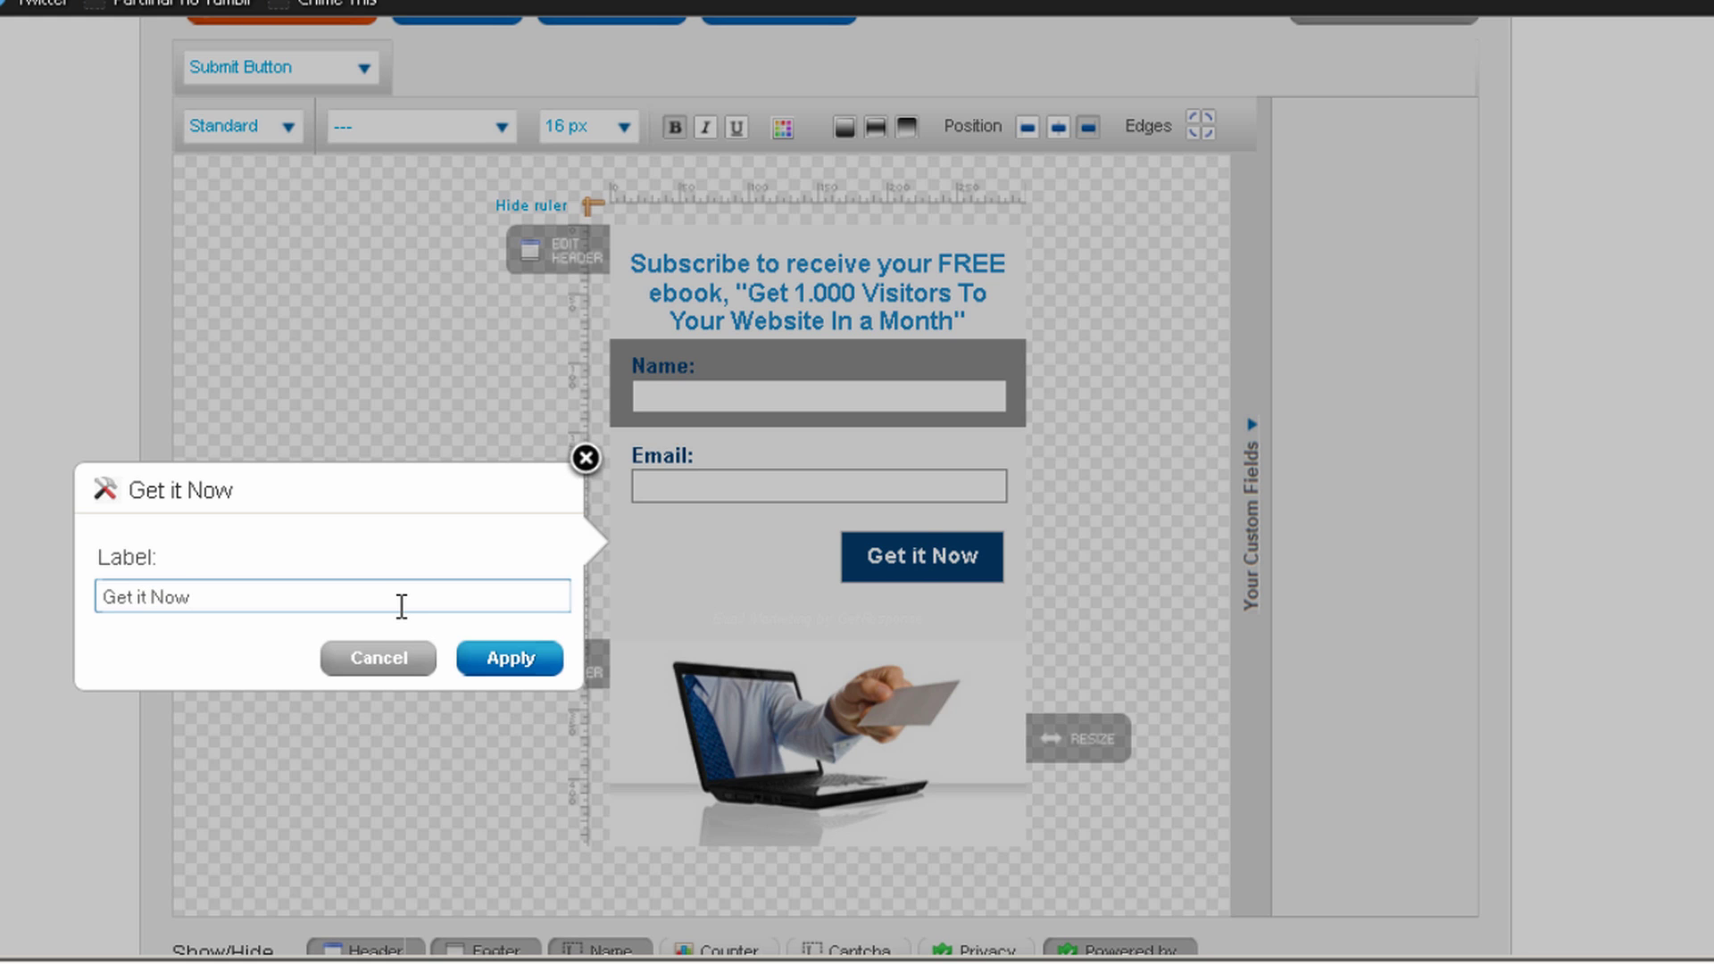
pyautogui.click(541, 661)
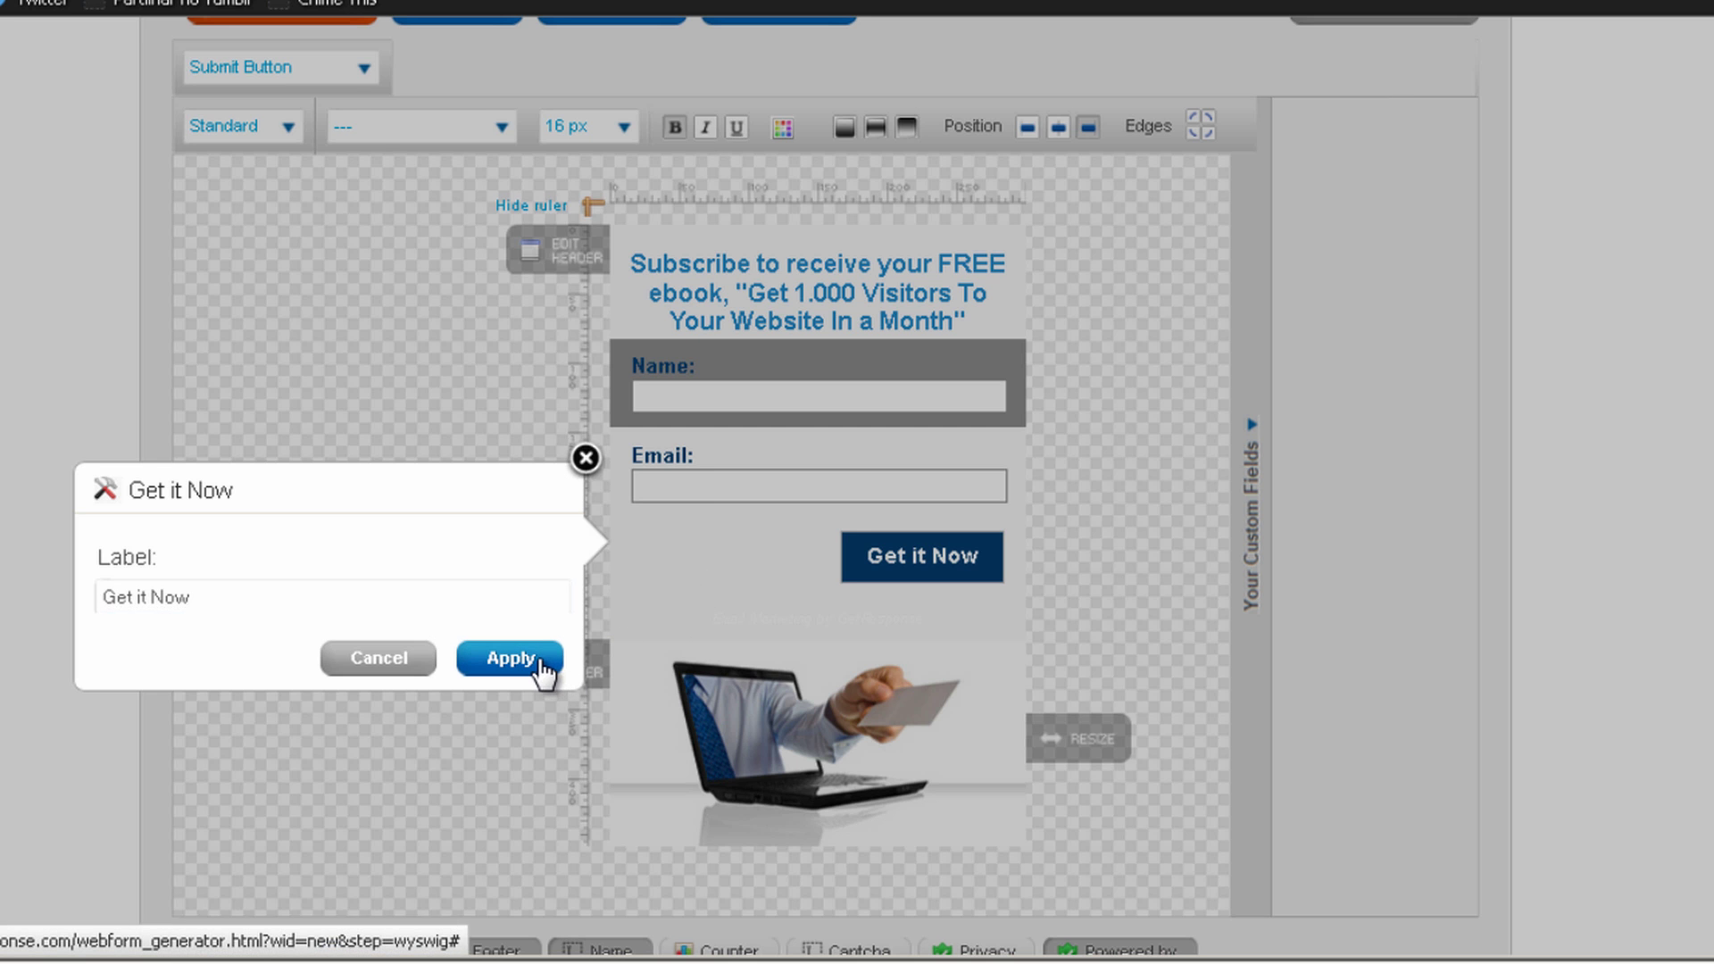
pyautogui.scroll(-4, 719, 134)
pyautogui.scroll(2, 1026, 176)
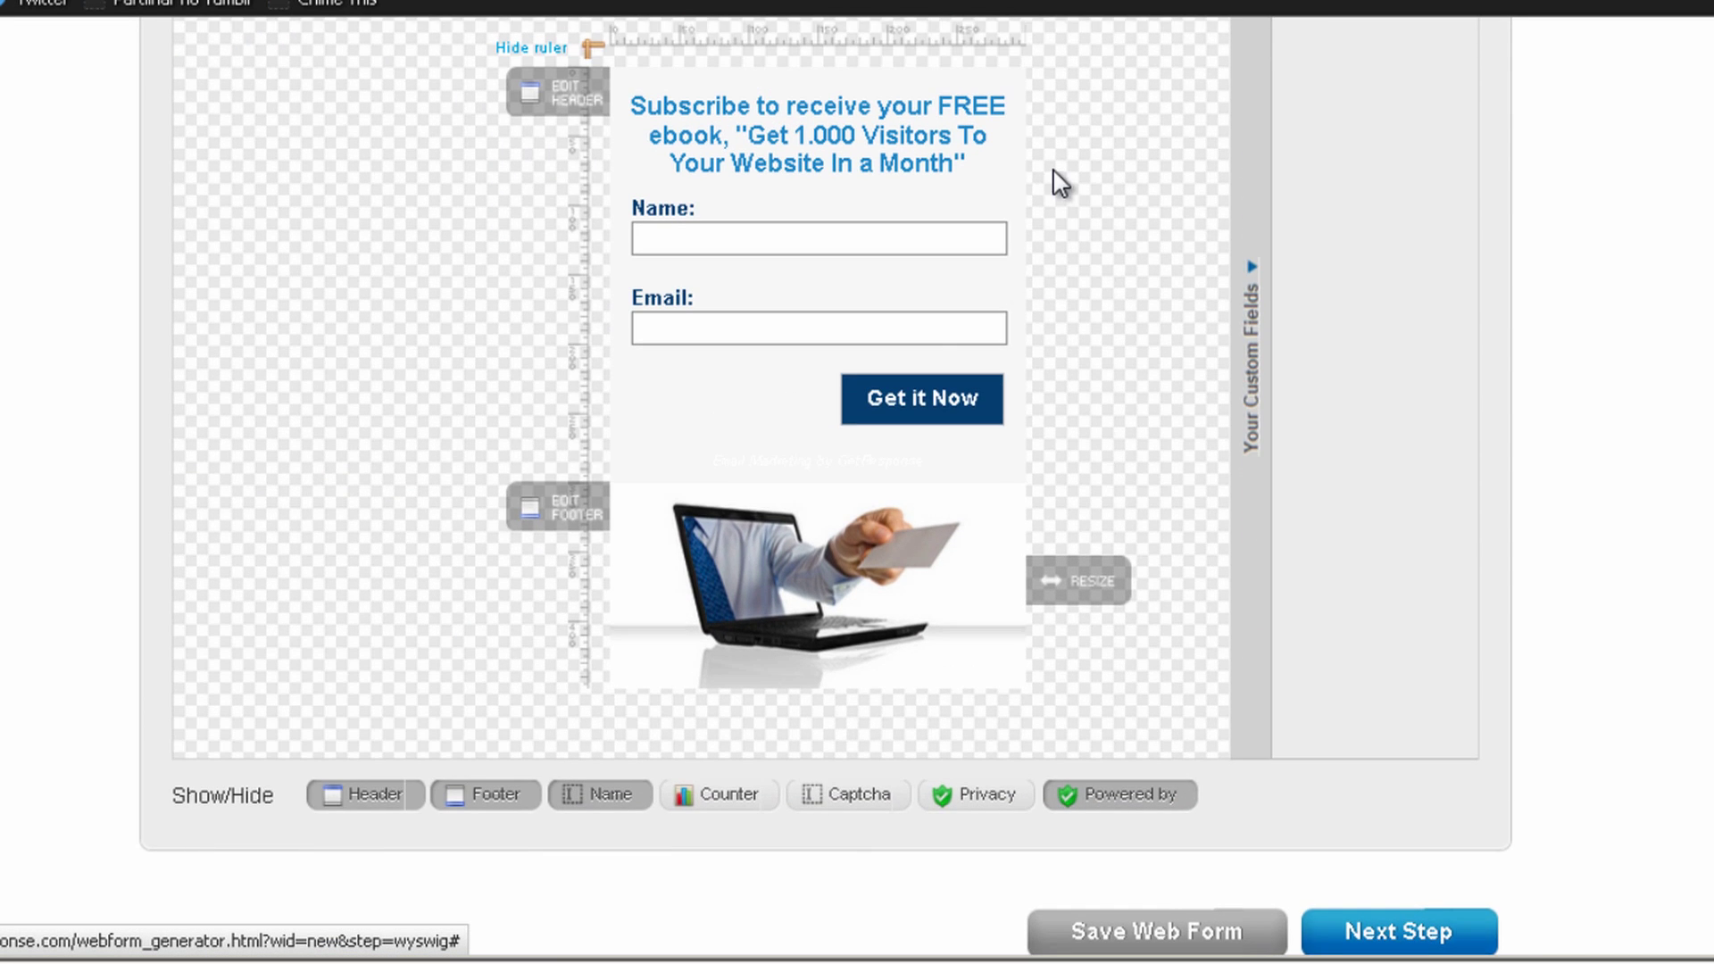
pyautogui.scroll(4, 1054, 175)
pyautogui.scroll(-6, 1002, 260)
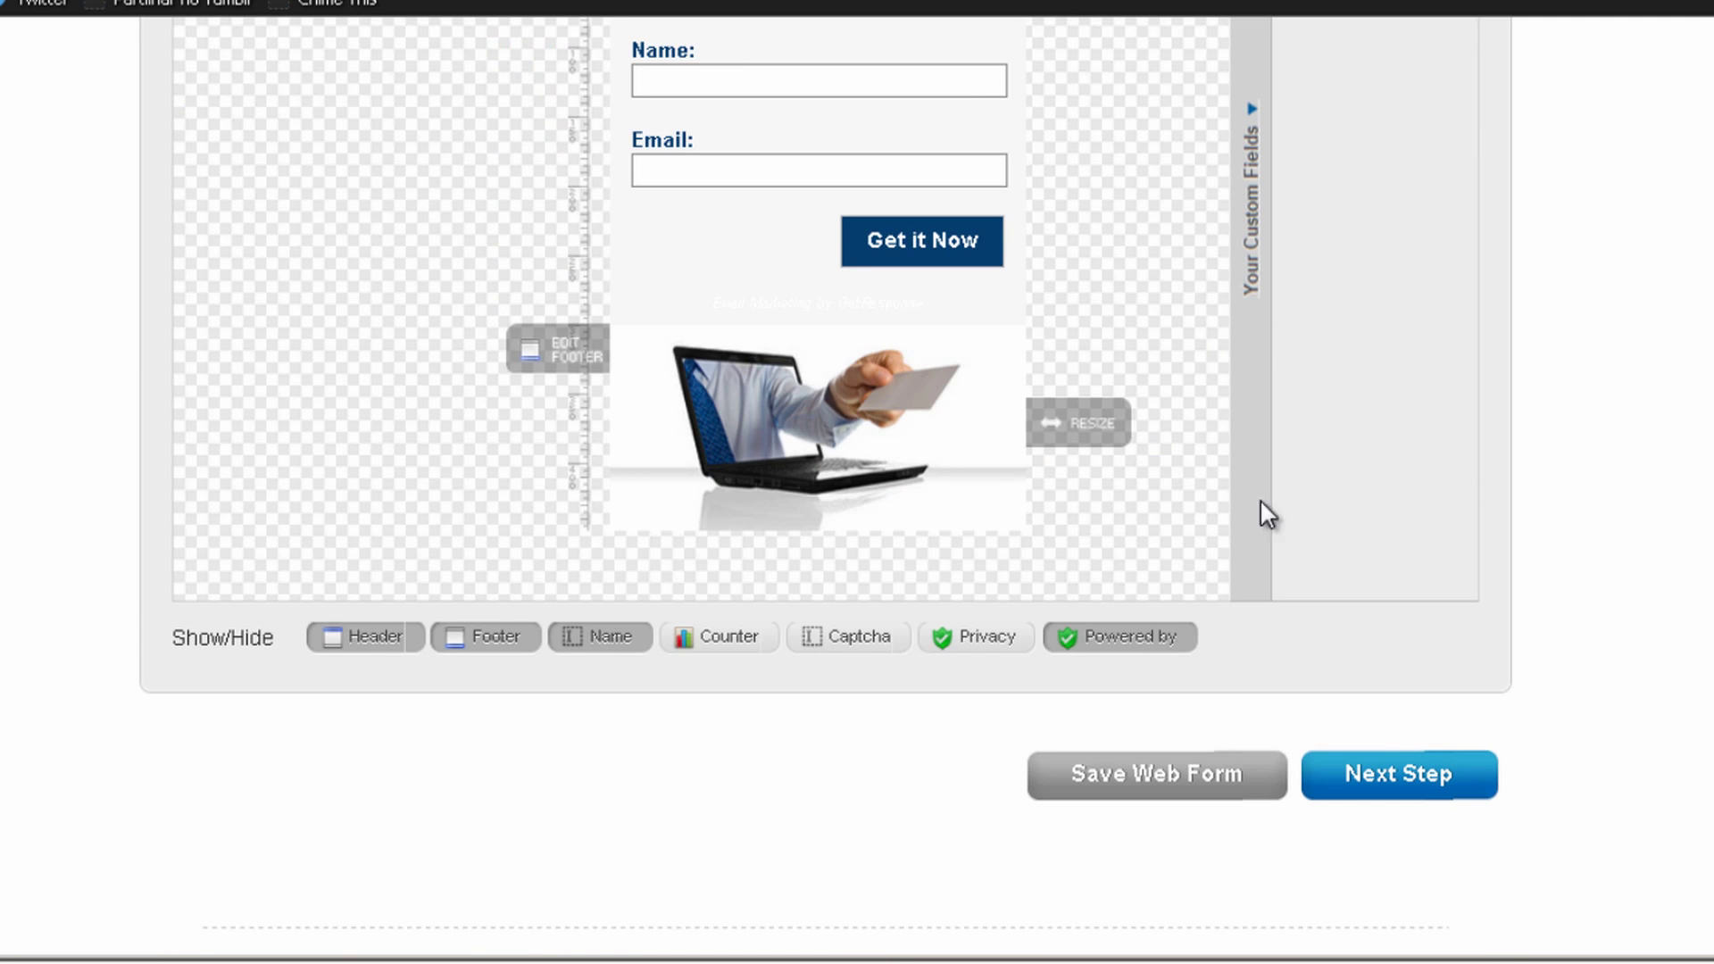
# On the settings step, name the form 'Prositetutorials Web Form' and open Campaign Settings in a new tab
pyautogui.click(1194, 770)
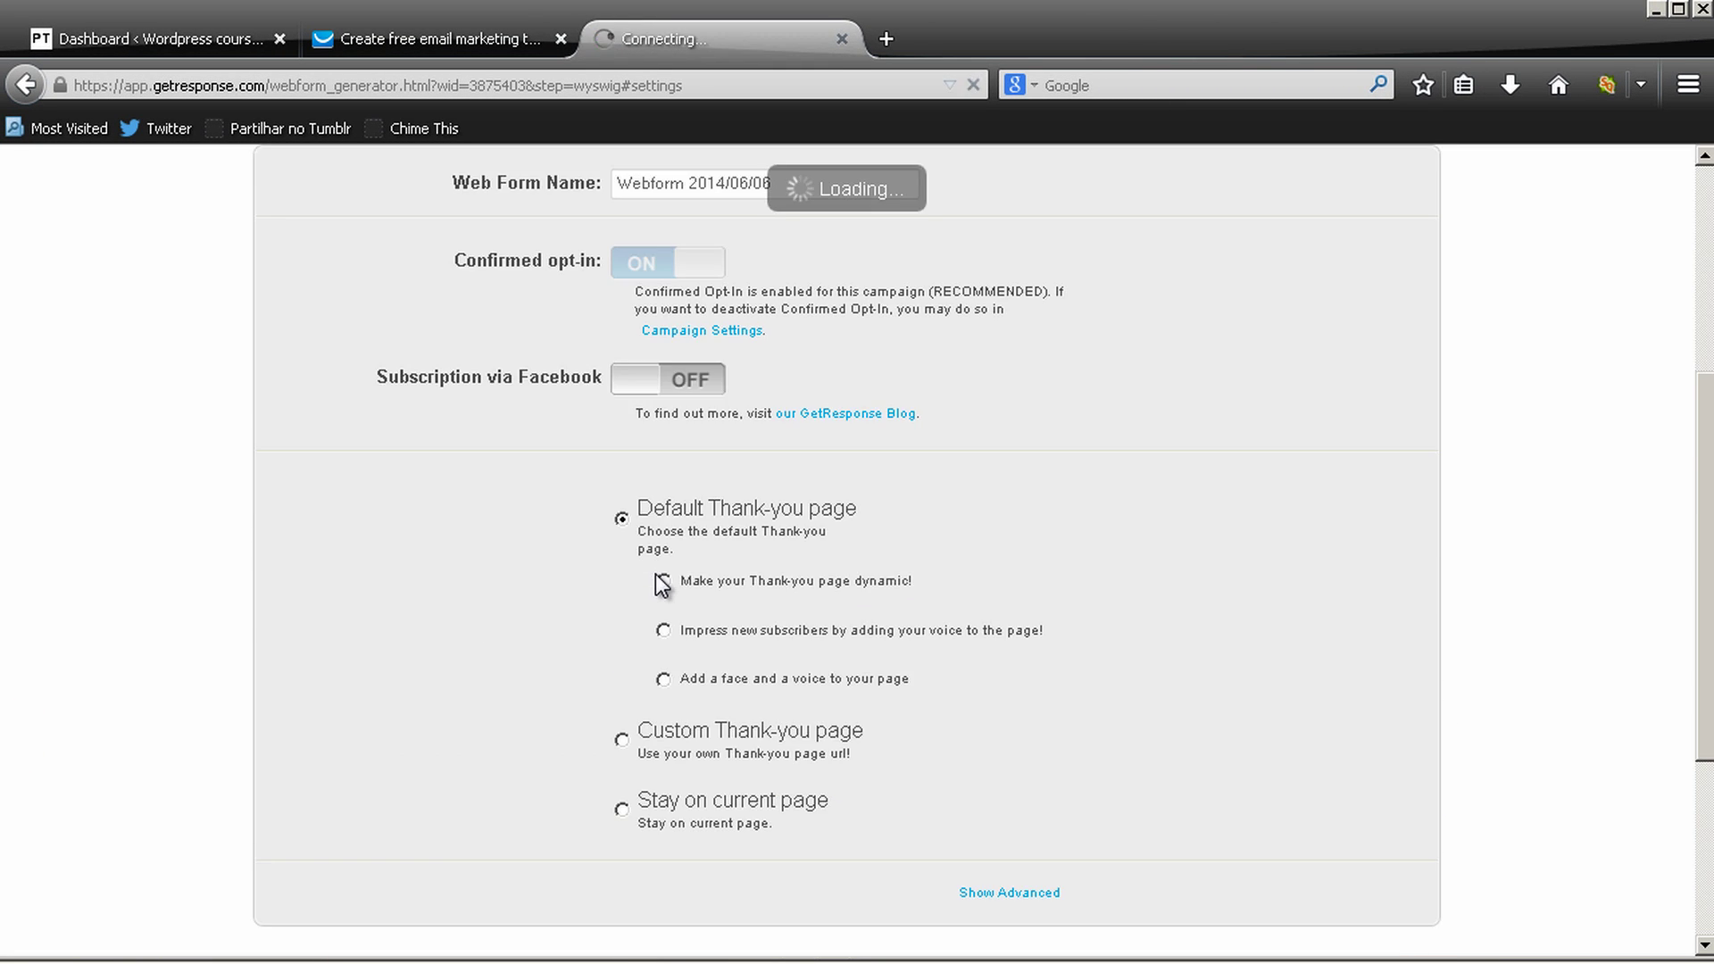
pyautogui.tripleClick(821, 318)
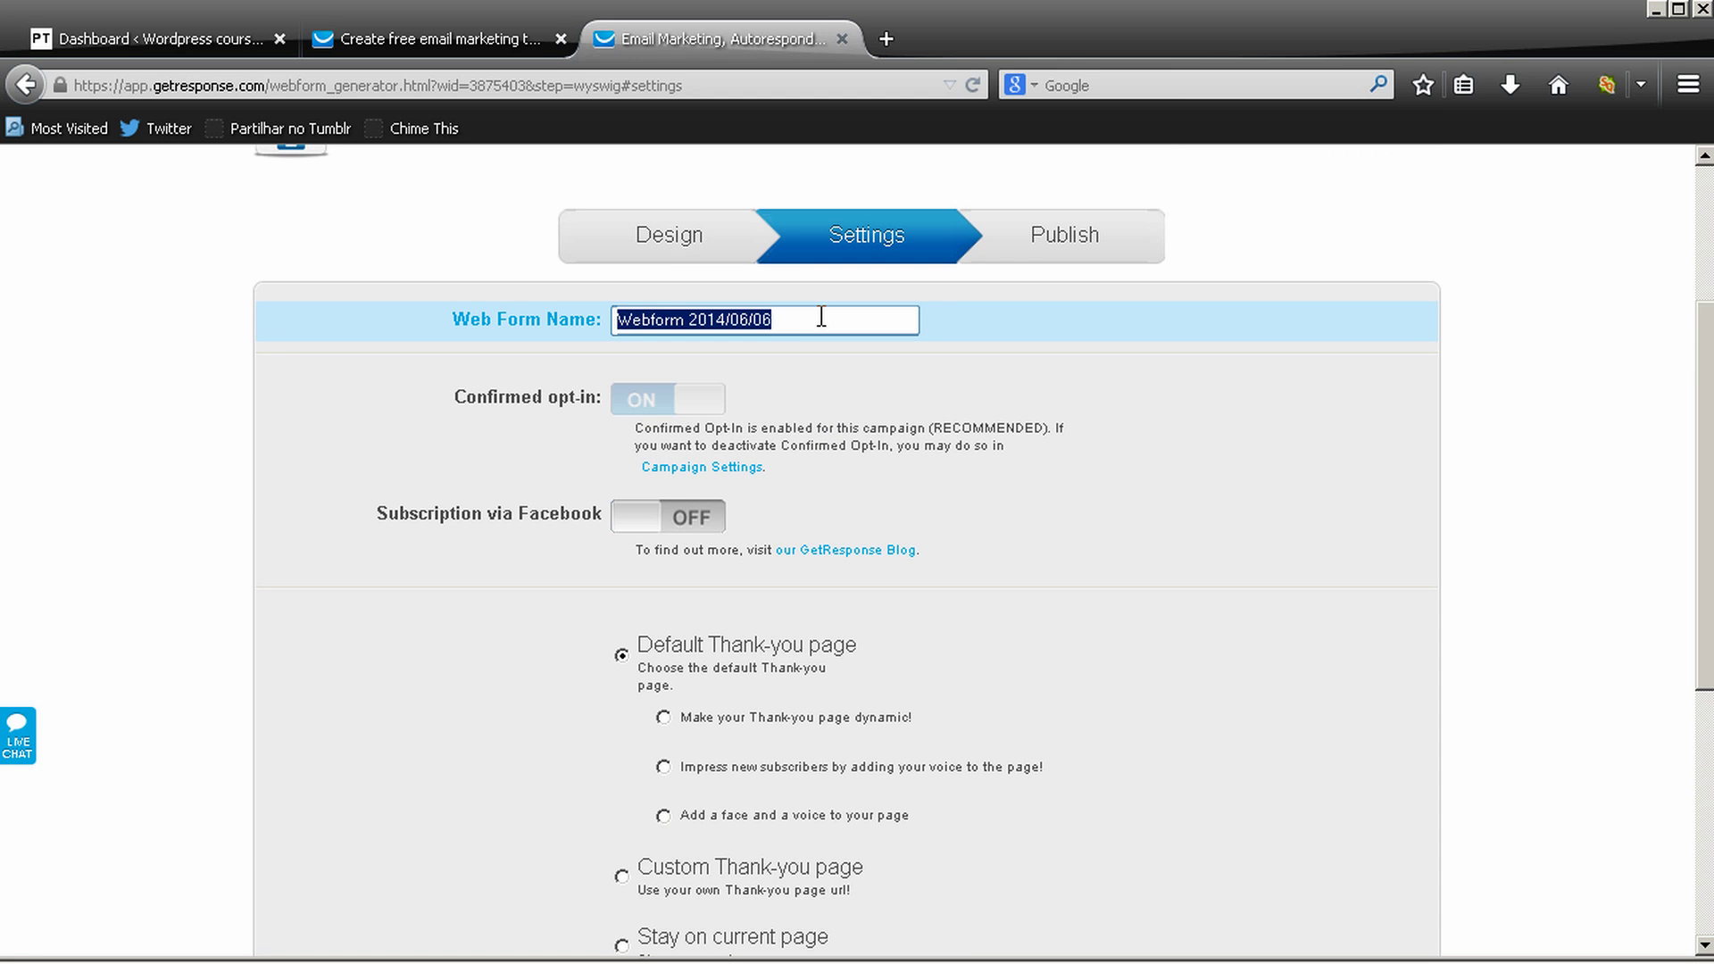
pyautogui.write('Pro')
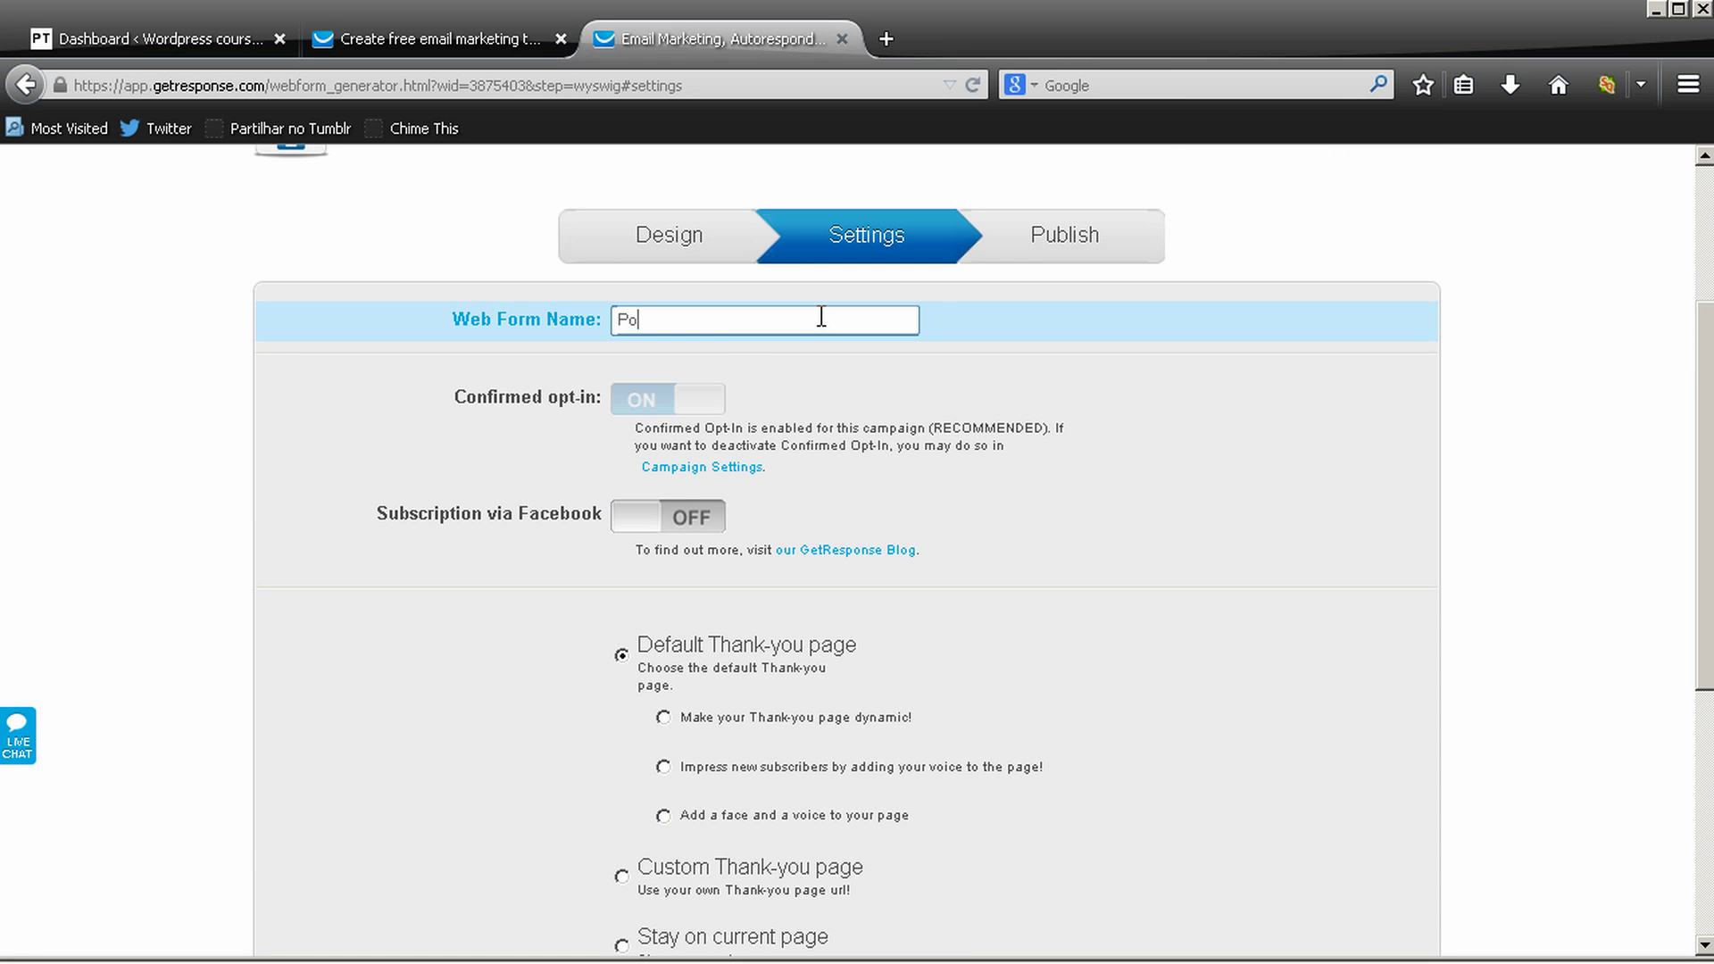
pyautogui.press('BackSpace')
pyautogui.press('BackSpace')
pyautogui.write('rositetutorials Web Form')
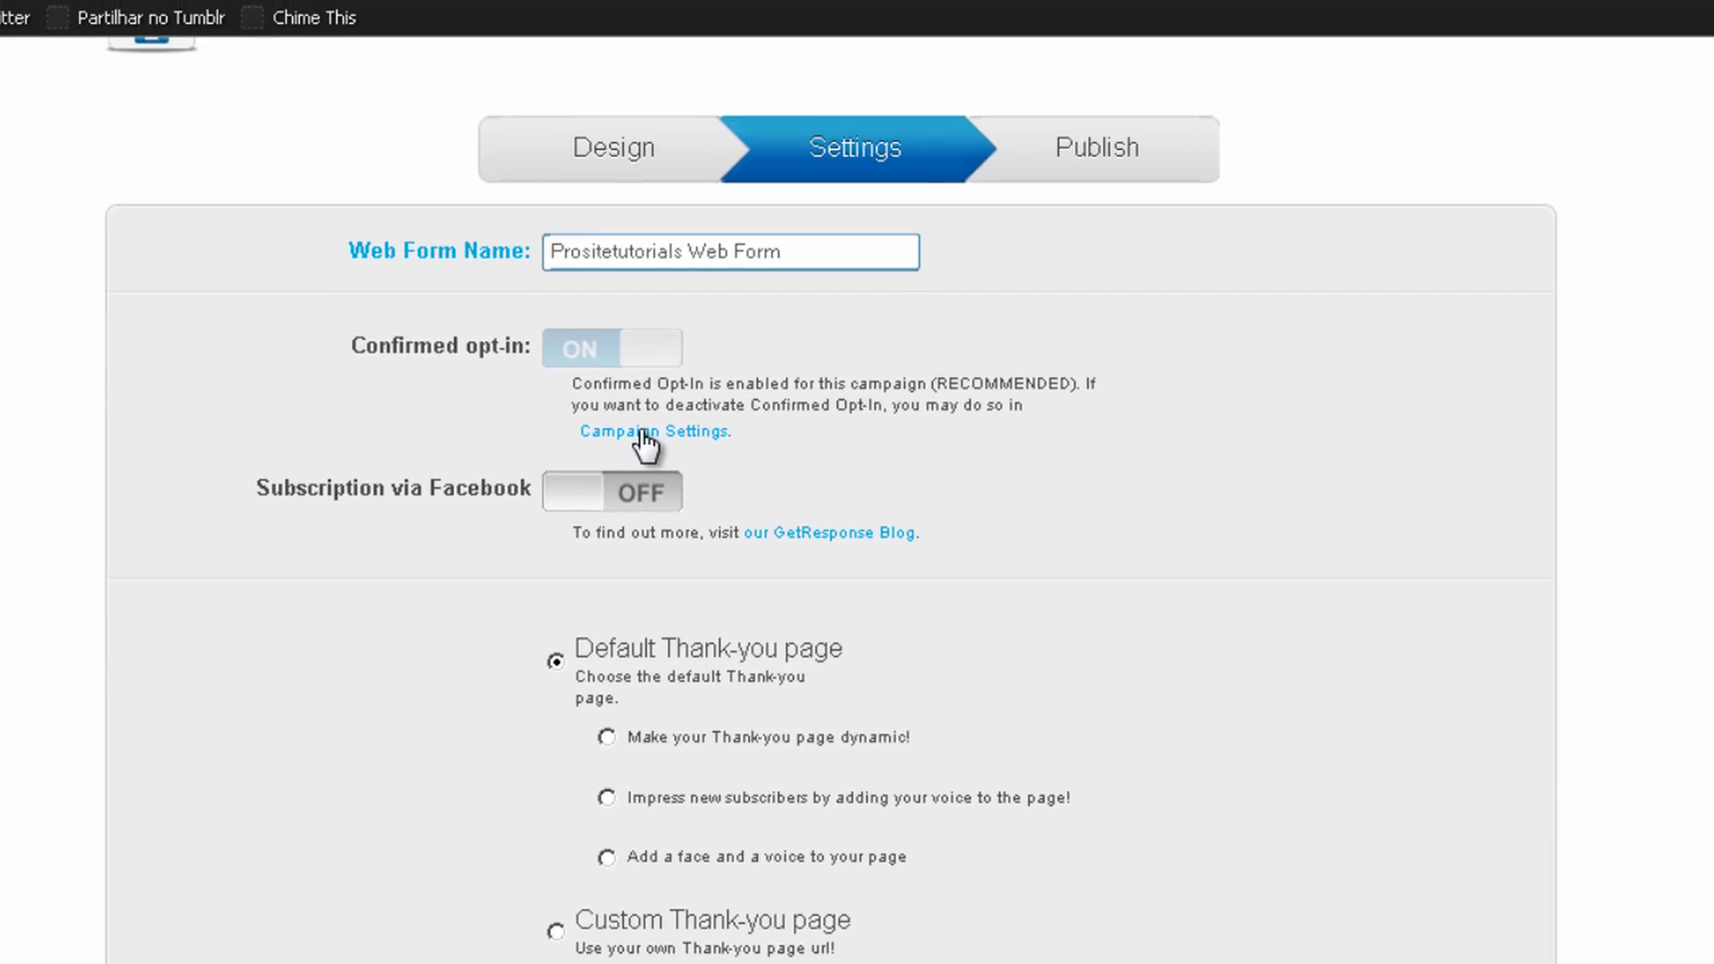
pyautogui.click(686, 465)
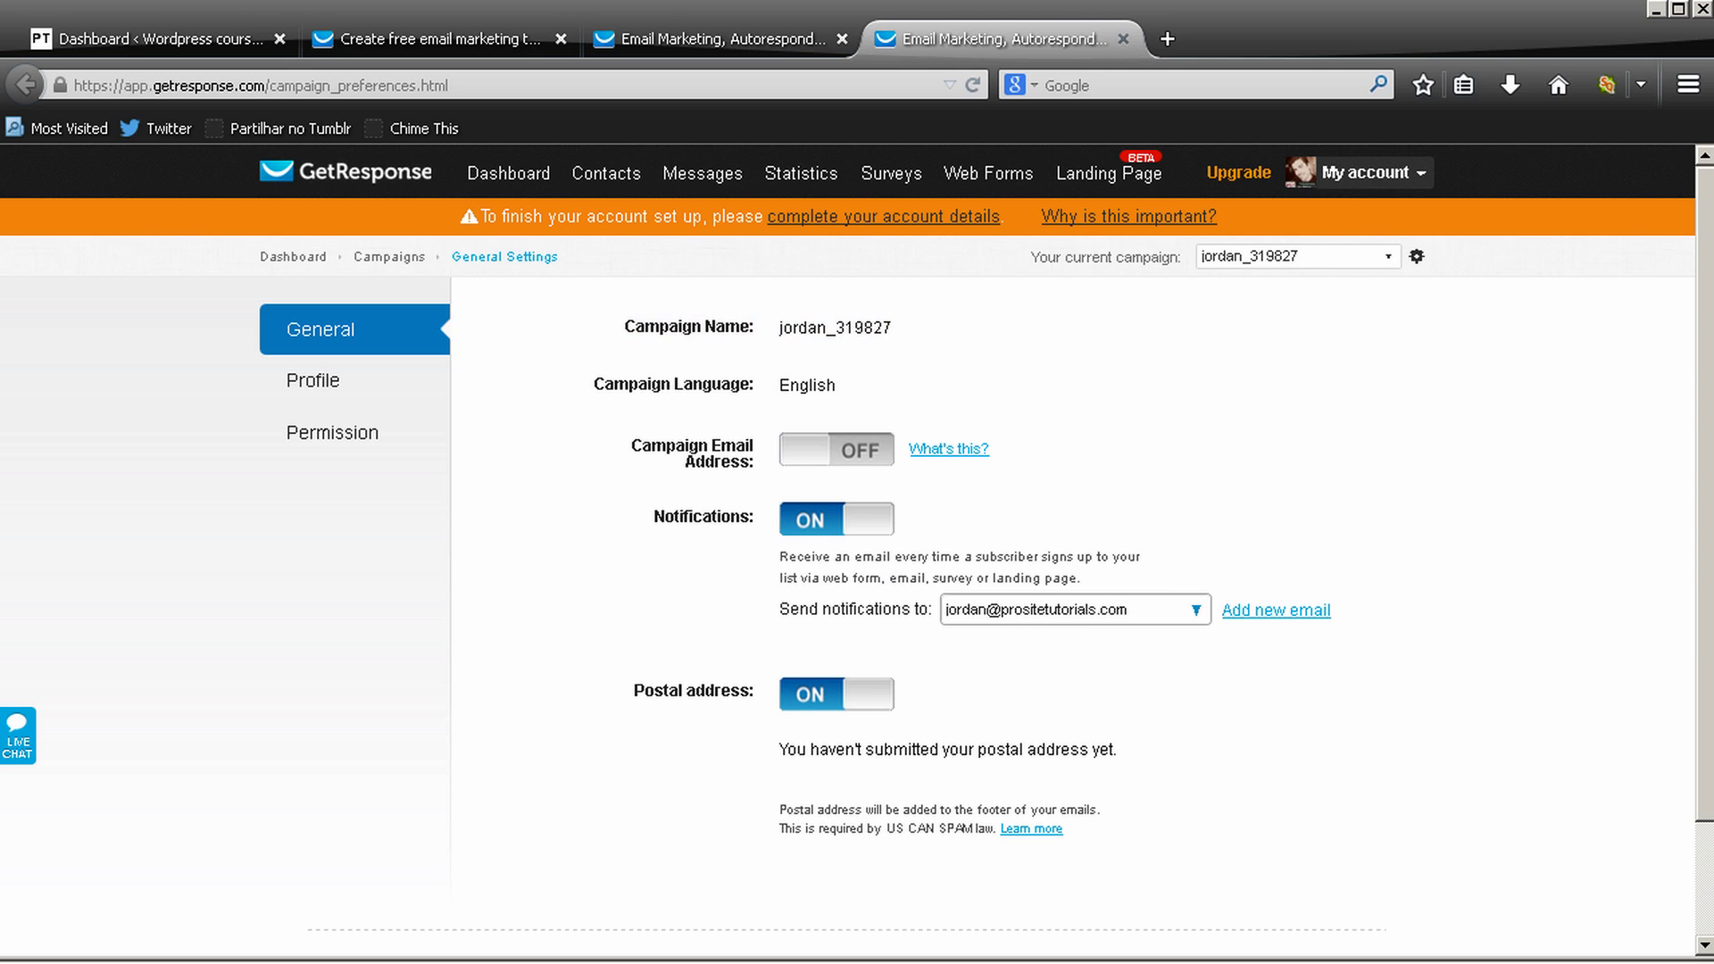
# Close the settings tab and, after trying a custom page, pick the default Thank-you page made dynamic
pyautogui.click(1124, 40)
pyautogui.scroll(-3, 1014, 268)
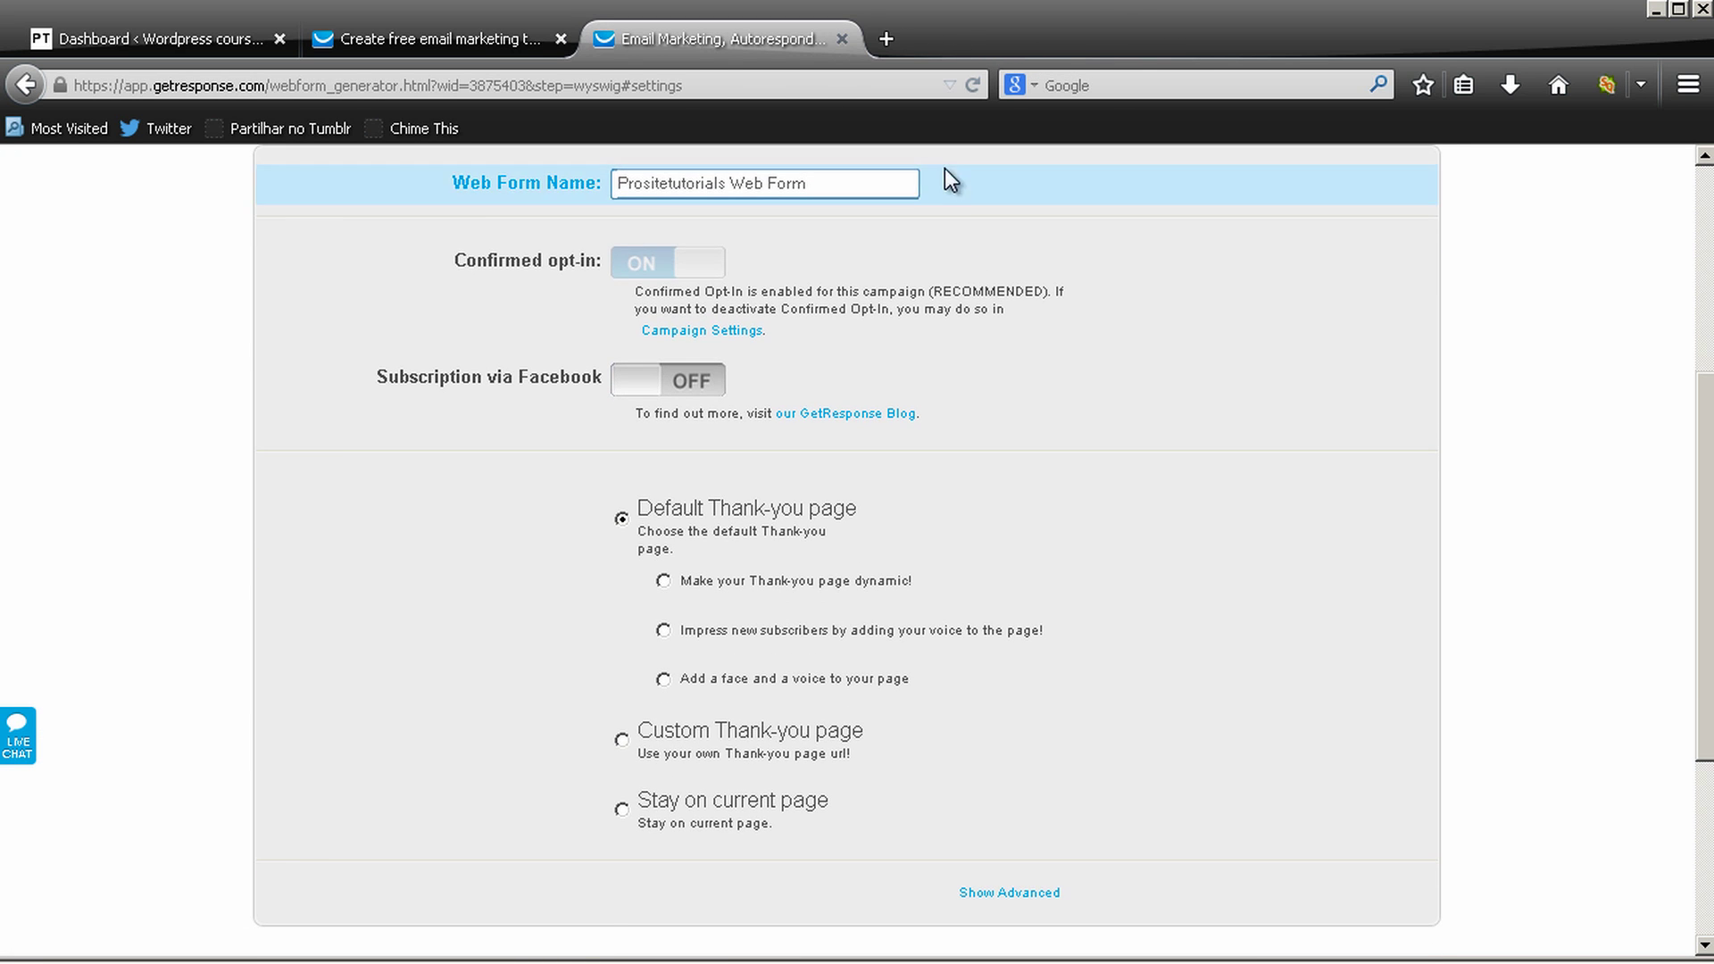
pyautogui.scroll(-3, 968, 179)
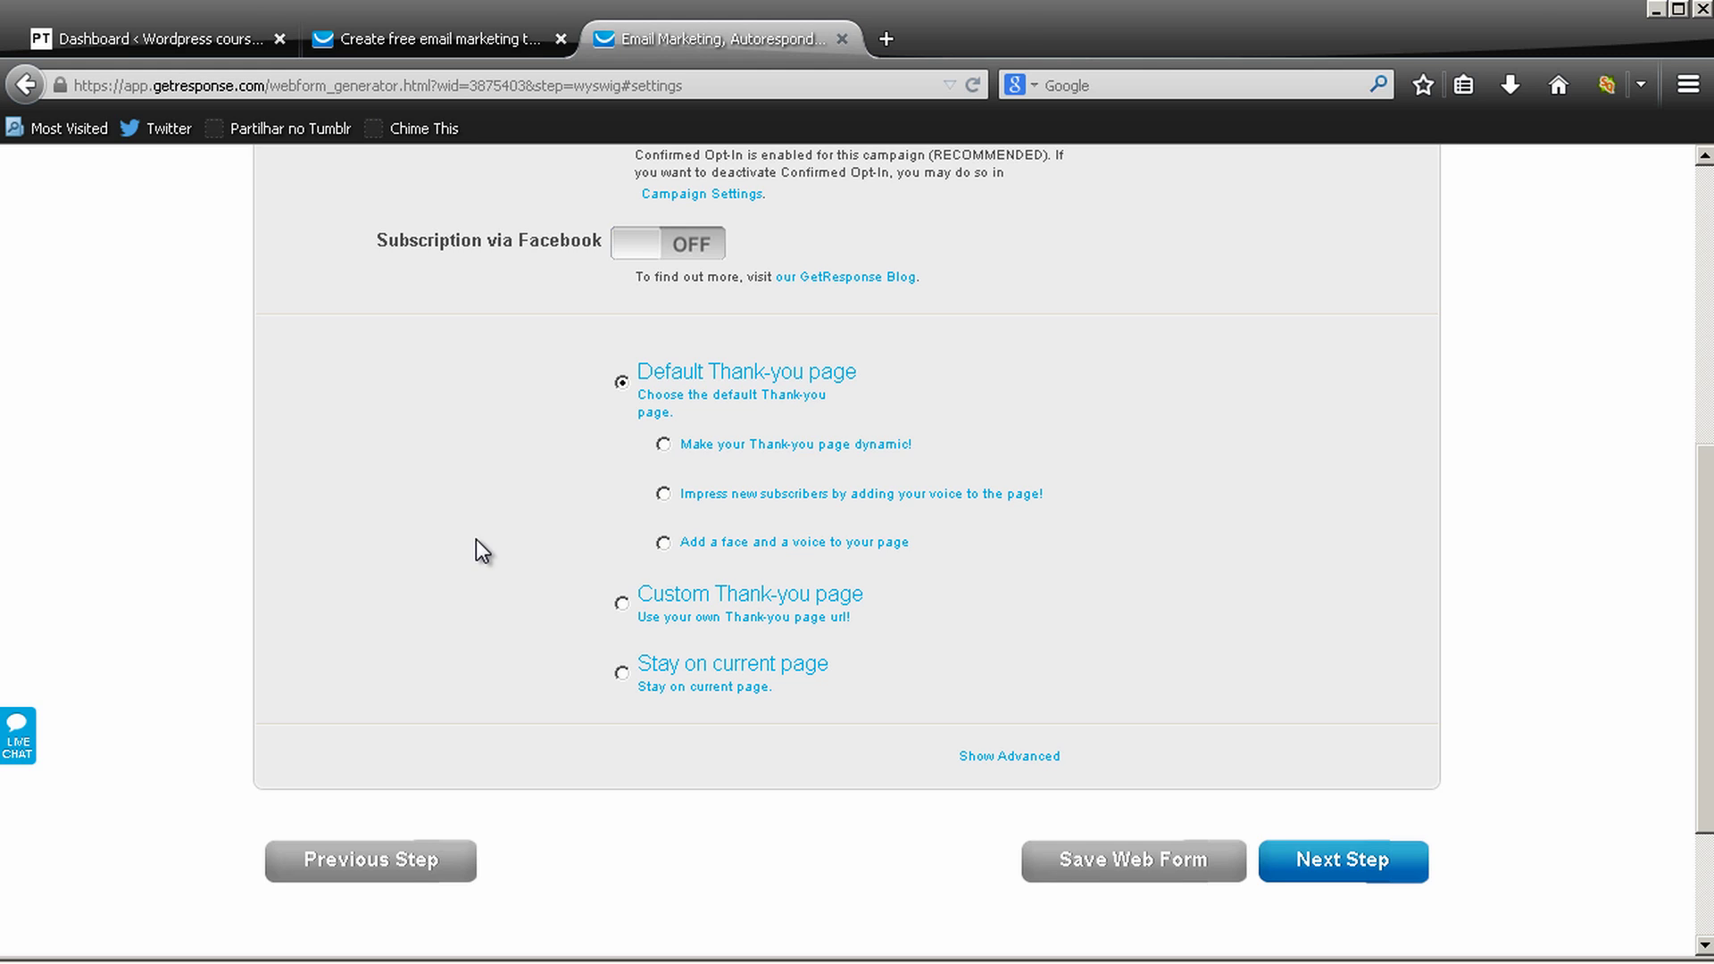
pyautogui.click(622, 605)
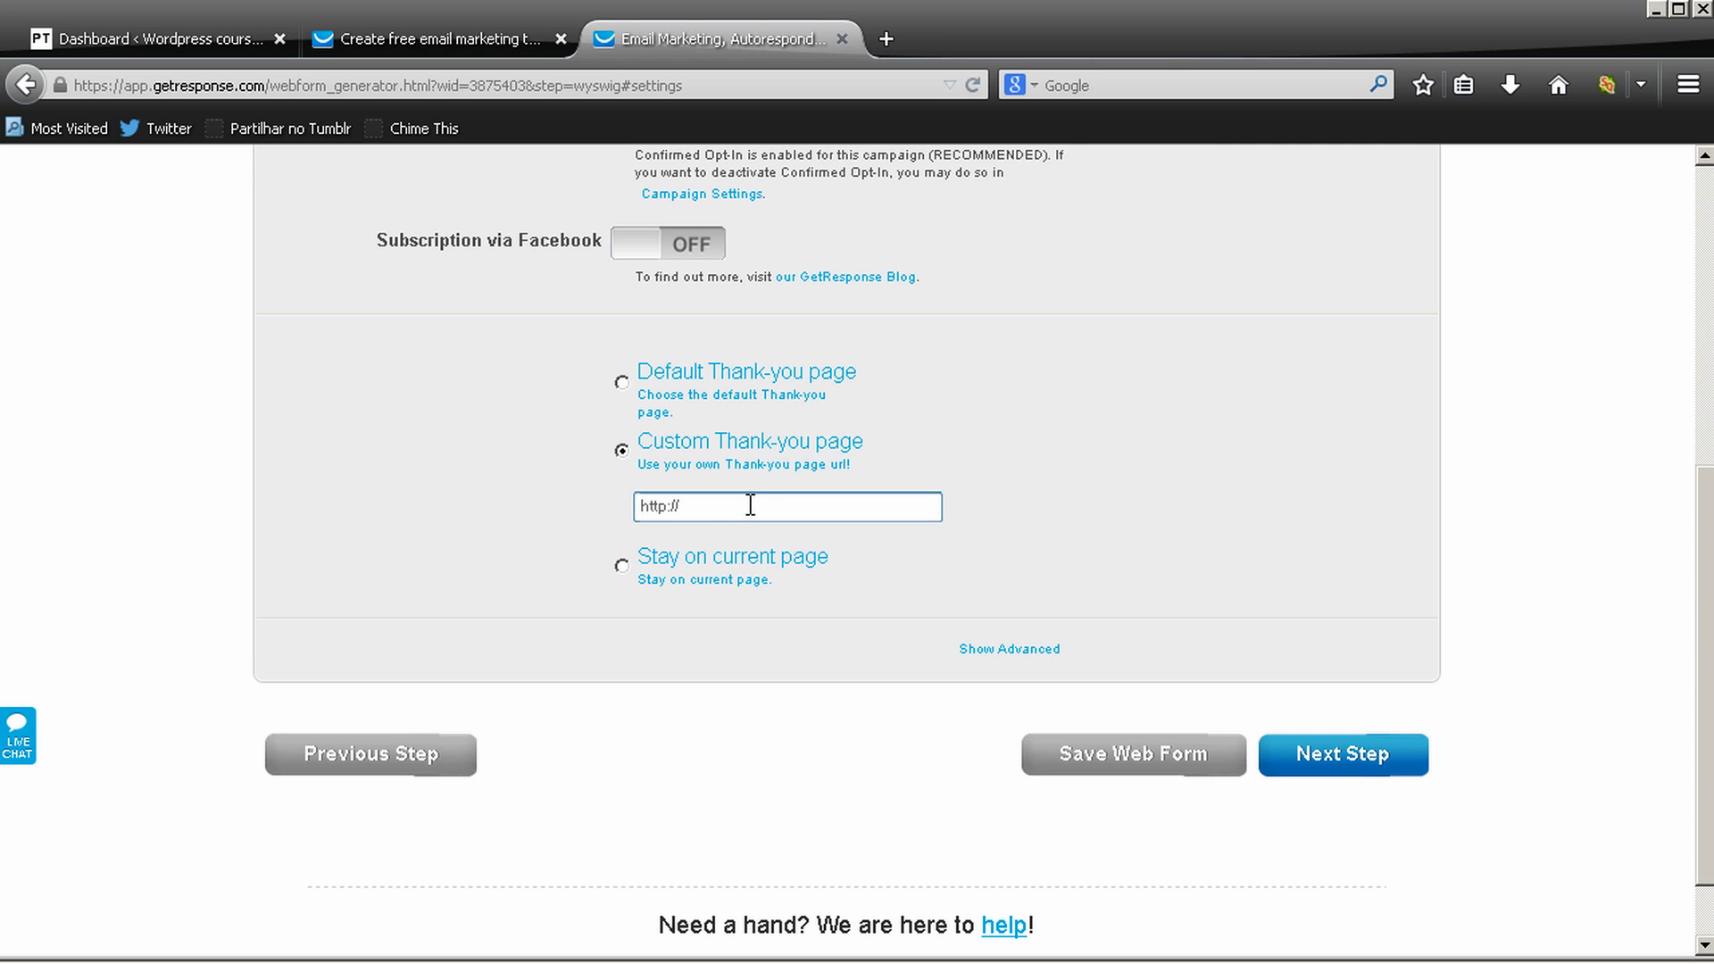
pyautogui.moveTo(750, 504); pyautogui.dragTo(660, 506)
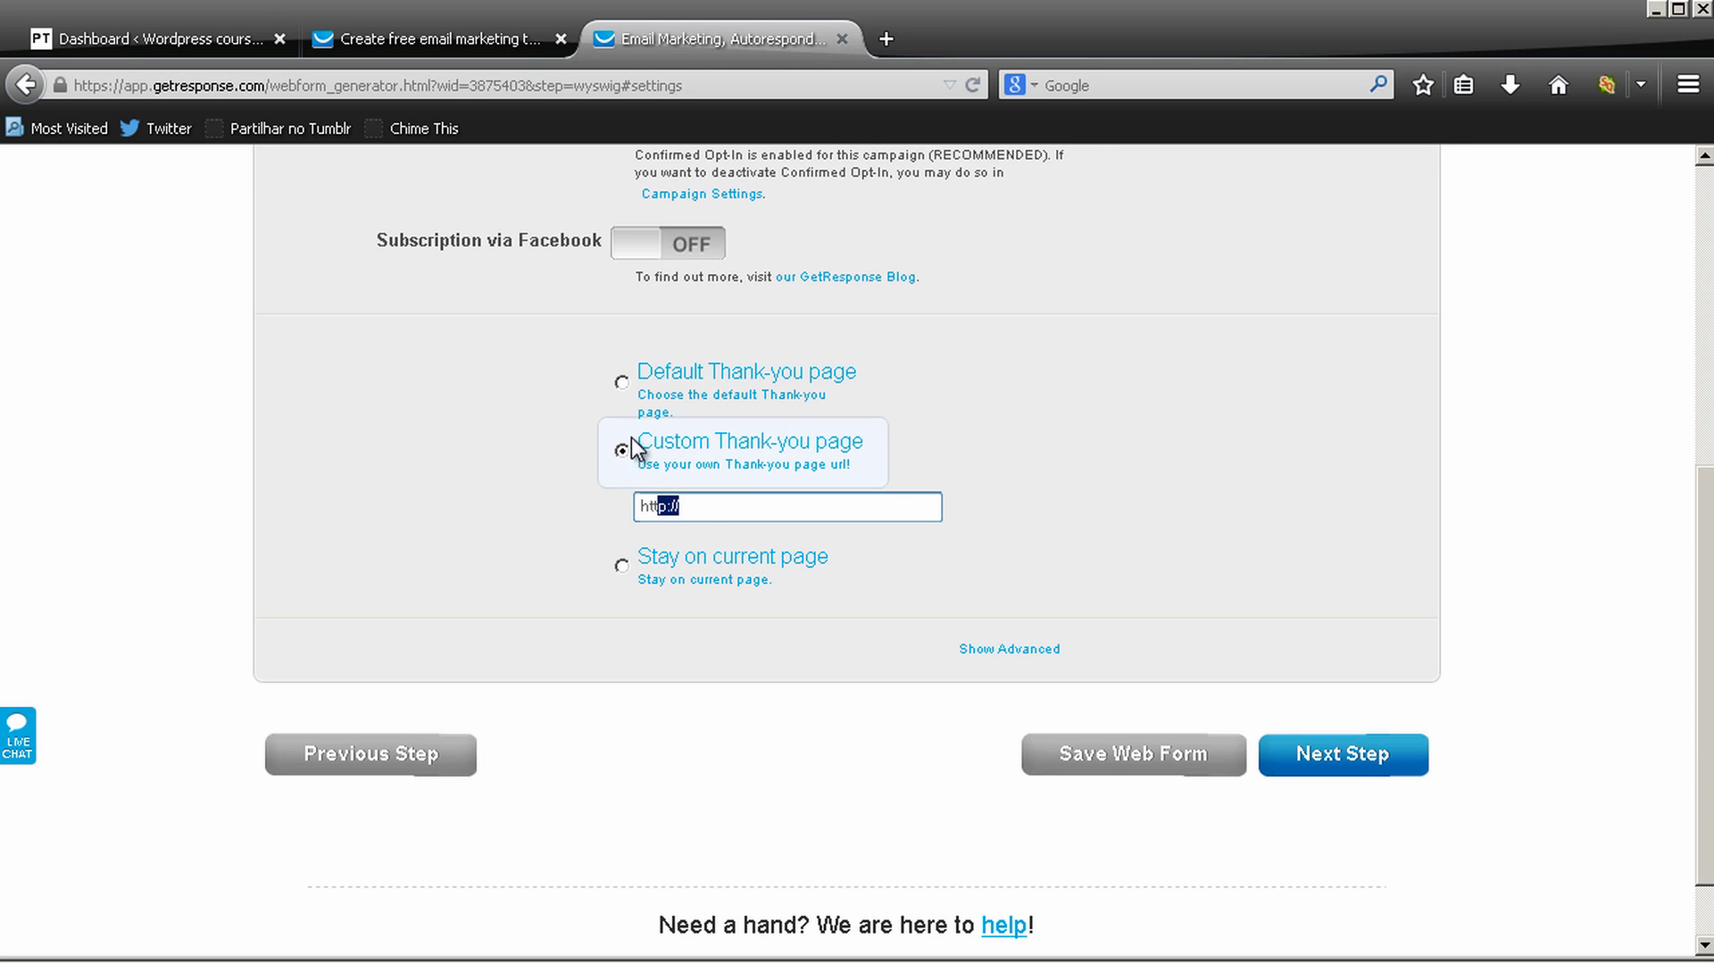
pyautogui.click(622, 387)
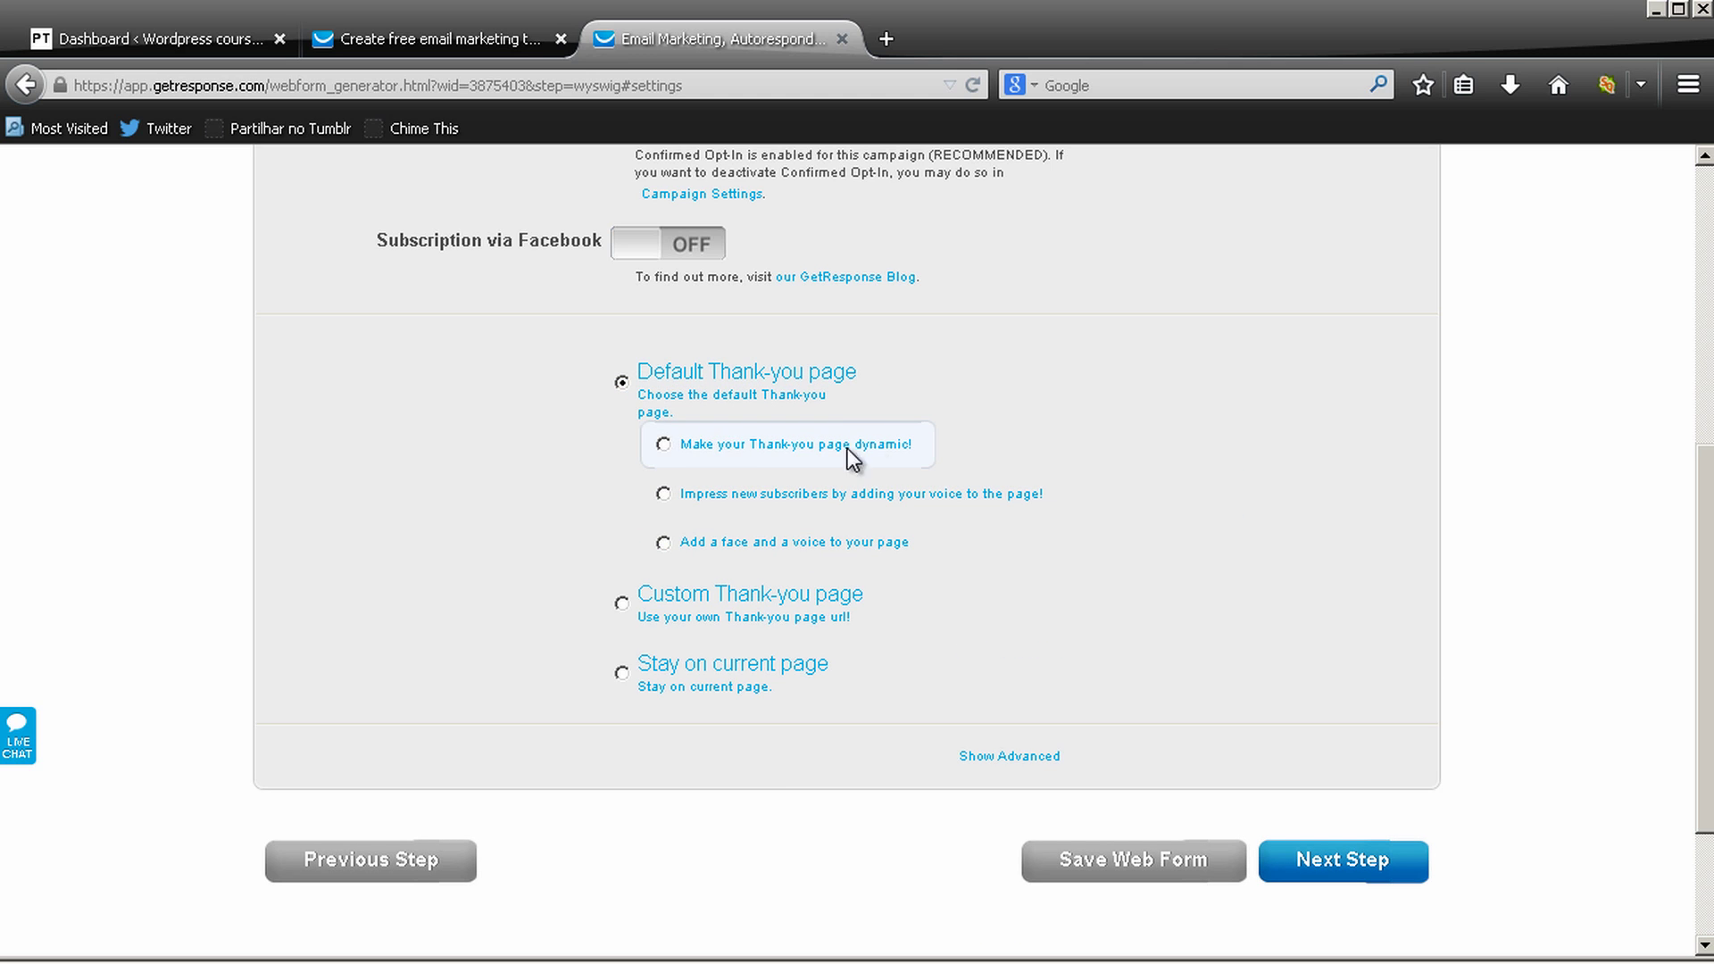
pyautogui.click(663, 449)
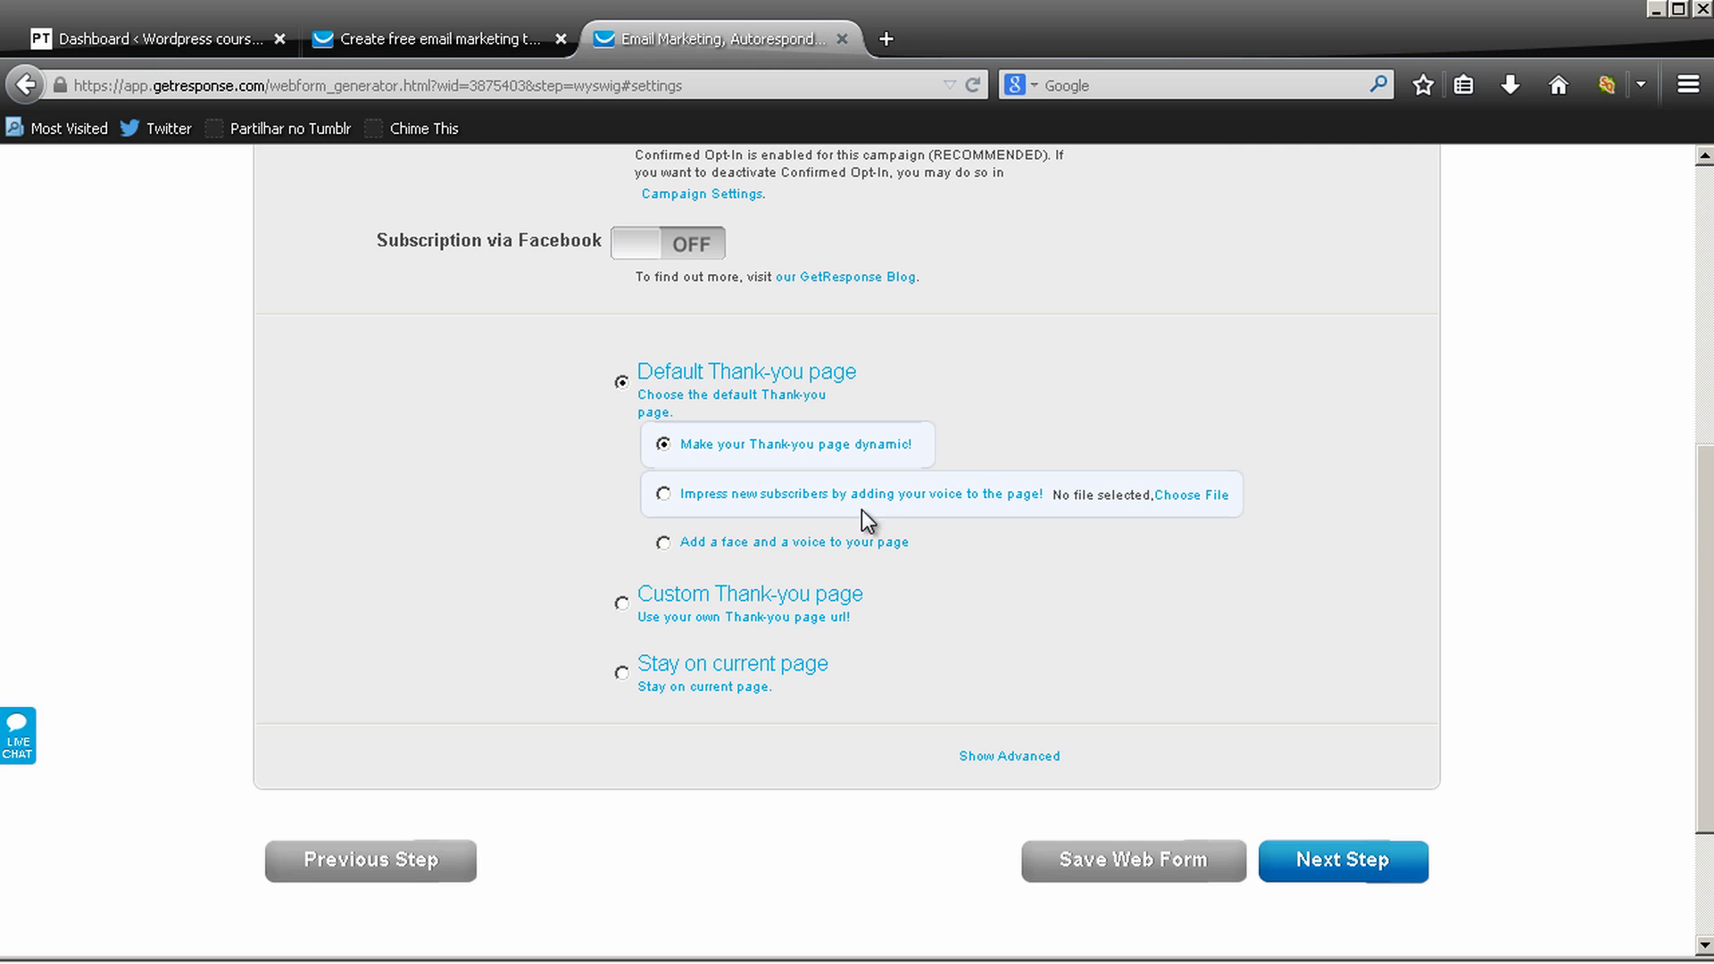
pyautogui.scroll(-3, 946, 255)
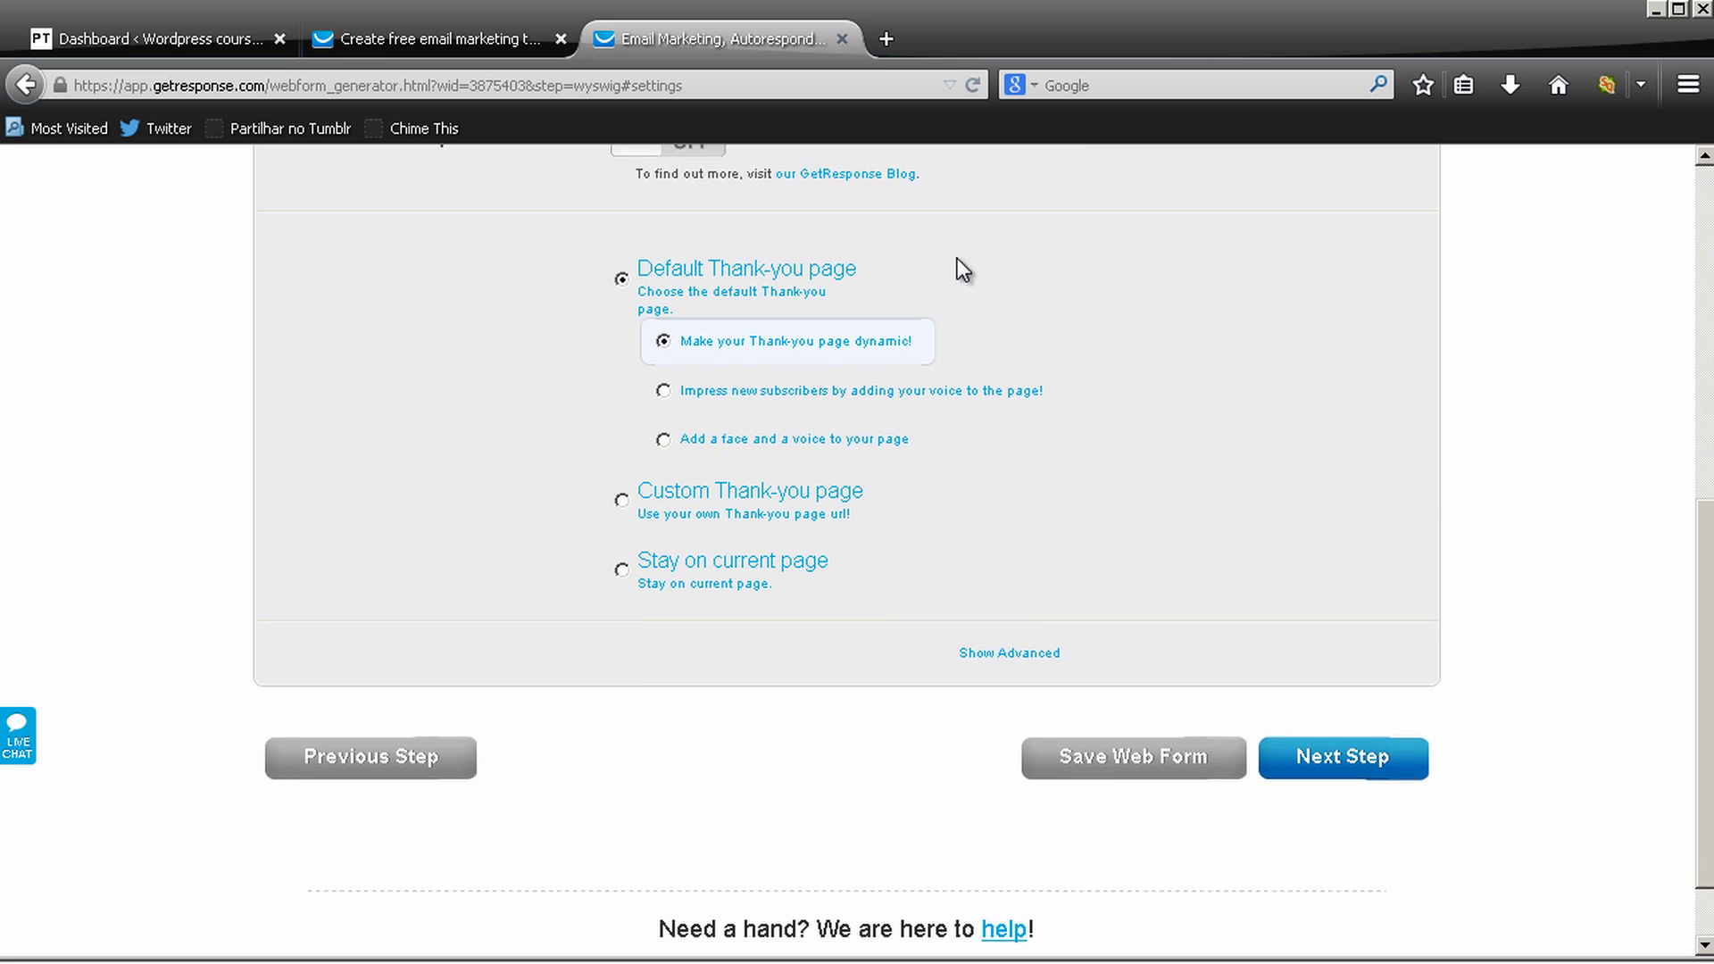
# Move to the publishing step and select the form's JavaScript embed code
pyautogui.click(1341, 724)
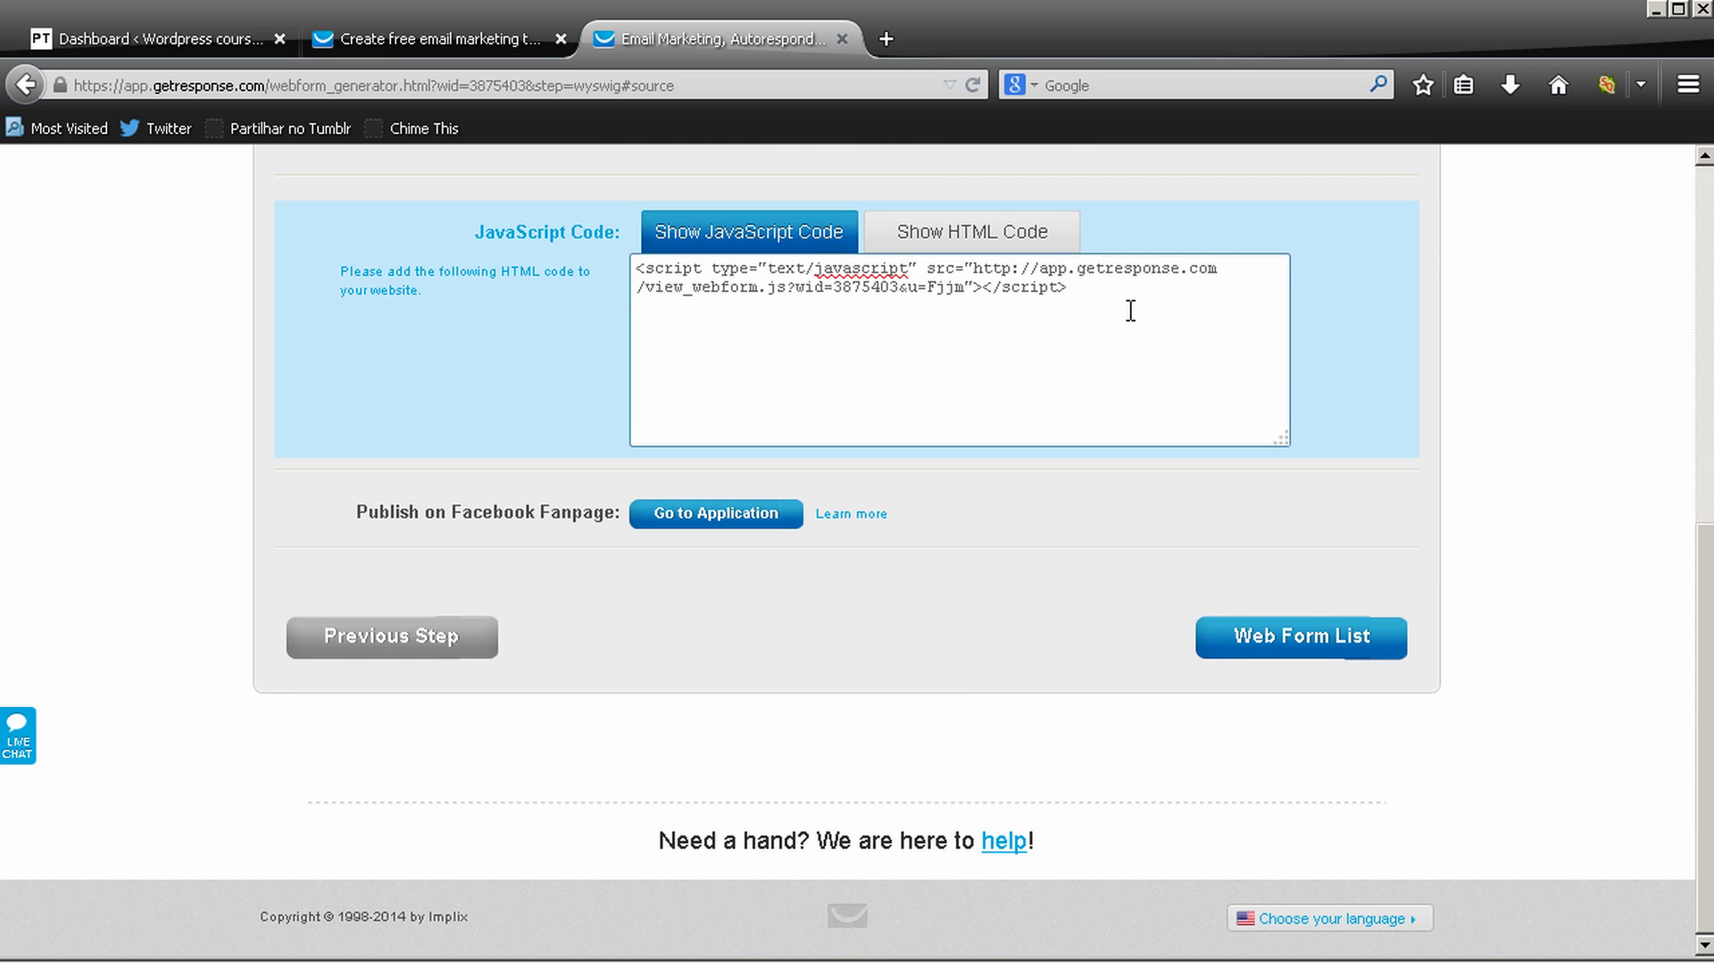
pyautogui.scroll(3, 1130, 308)
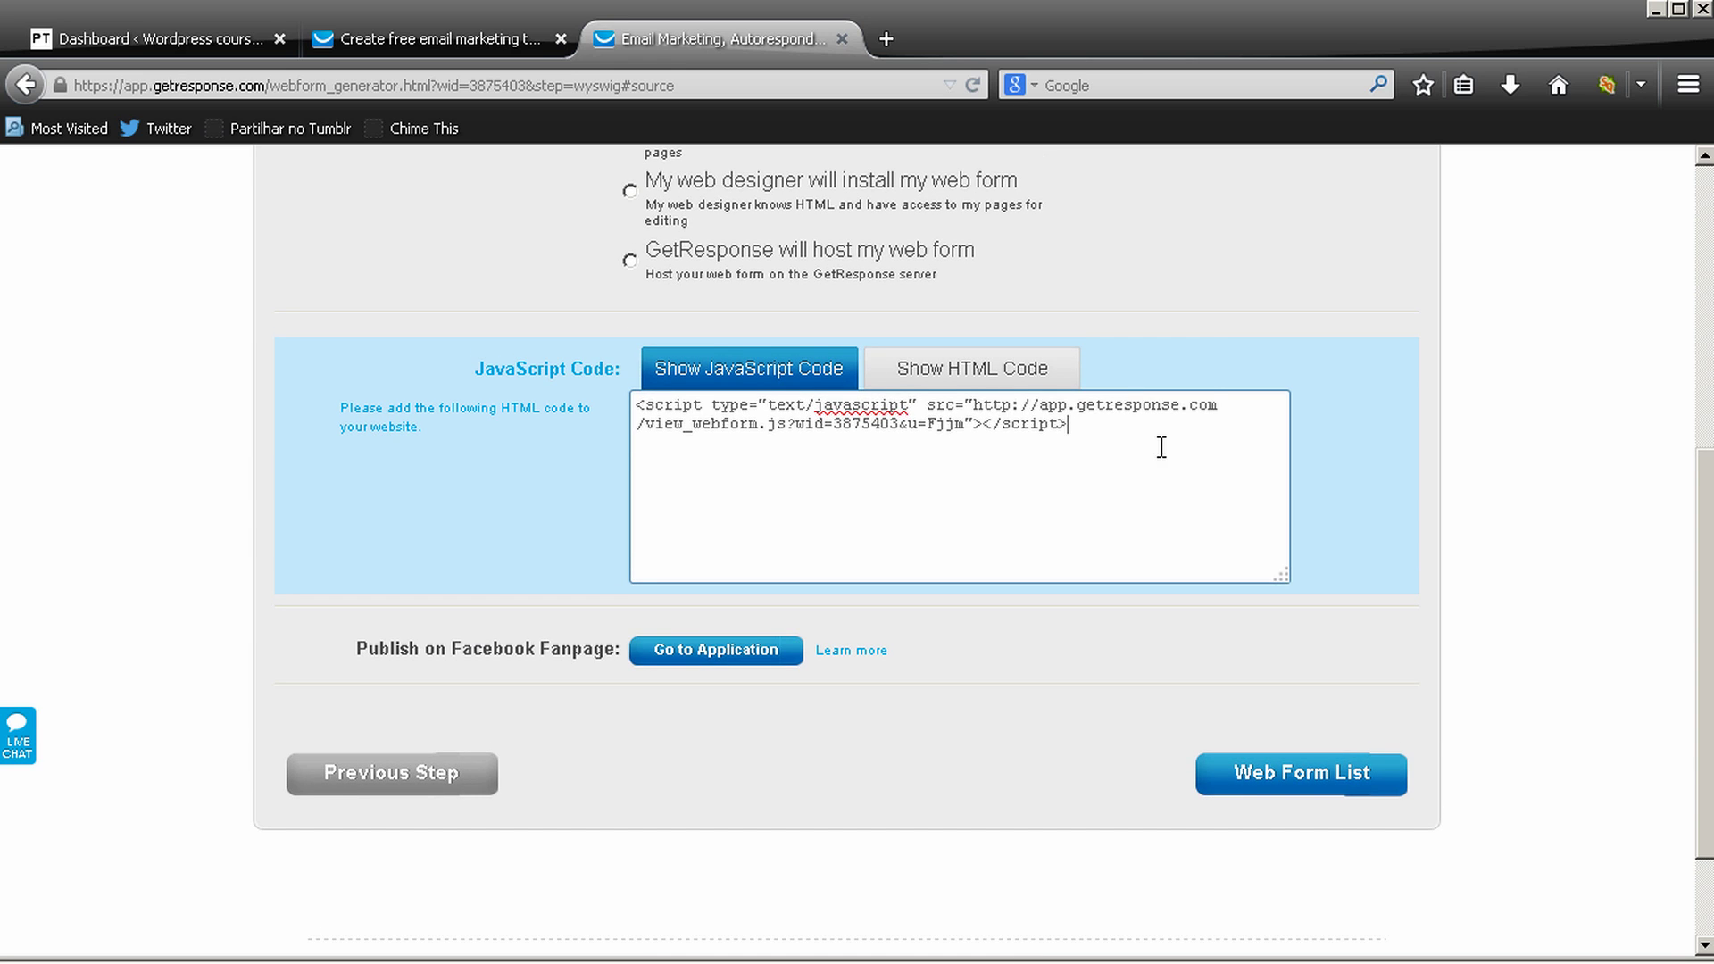
pyautogui.moveTo(1161, 447); pyautogui.dragTo(632, 358)
pyautogui.hotkey('ctrl', 'c')
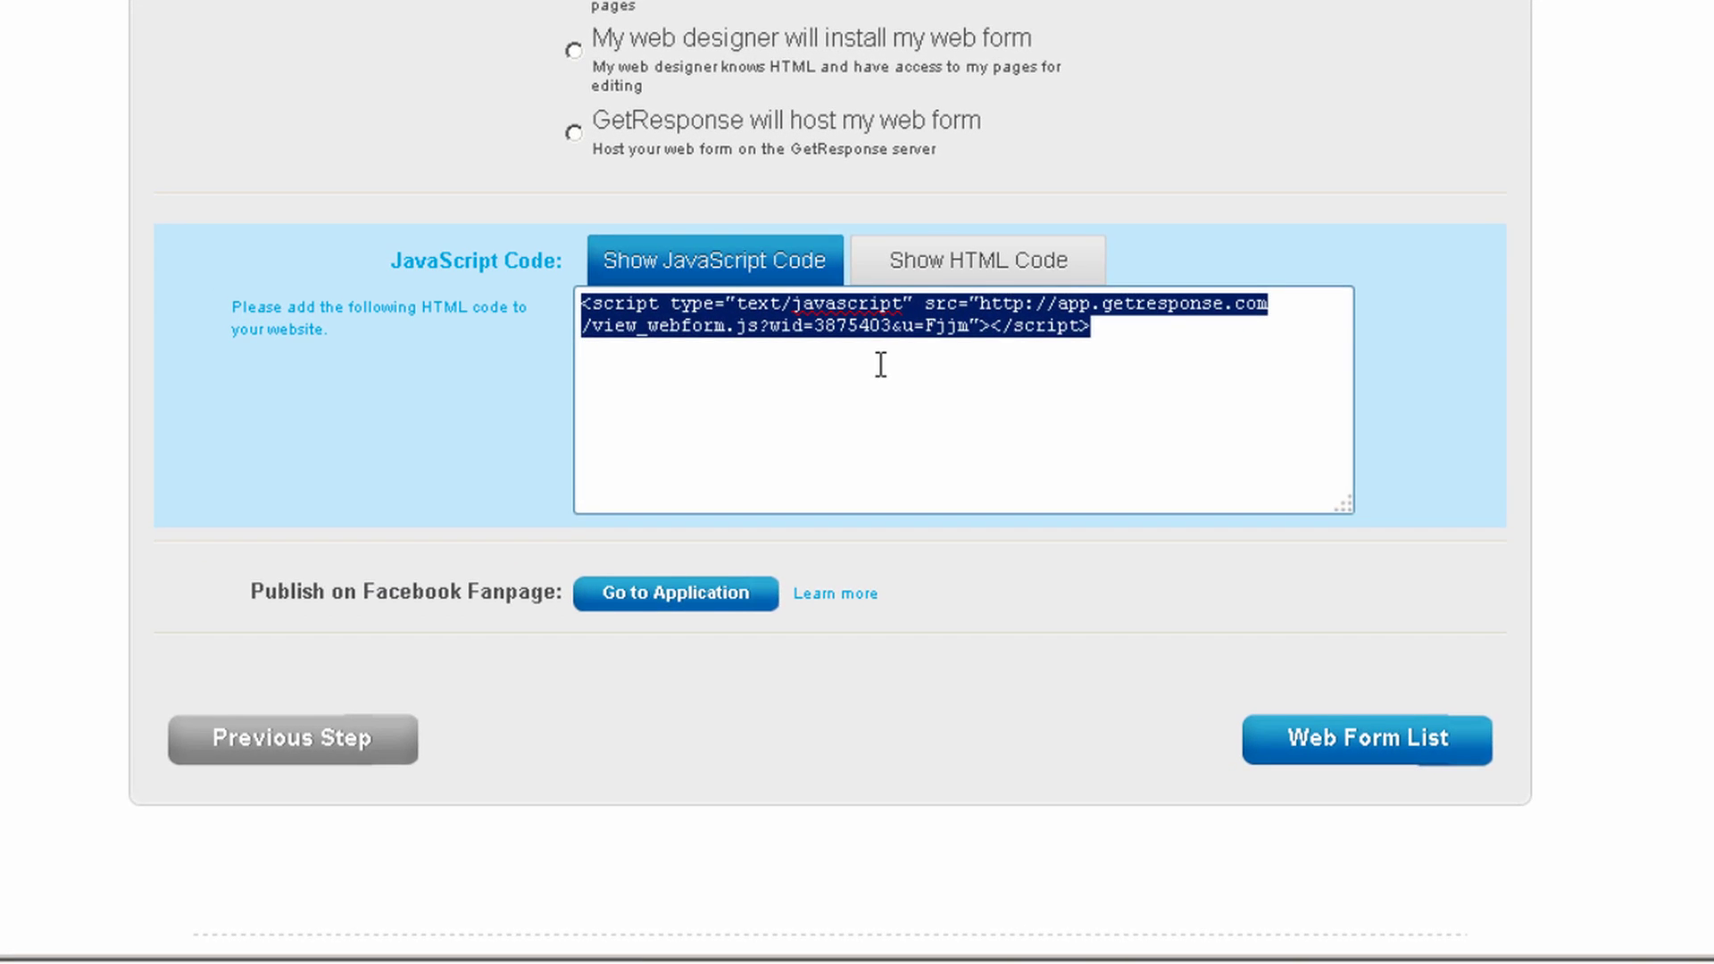
# In WordPress Widgets, add a Text widget to the Right Sidebar with the pasted form script and save
pyautogui.click(95, 34)
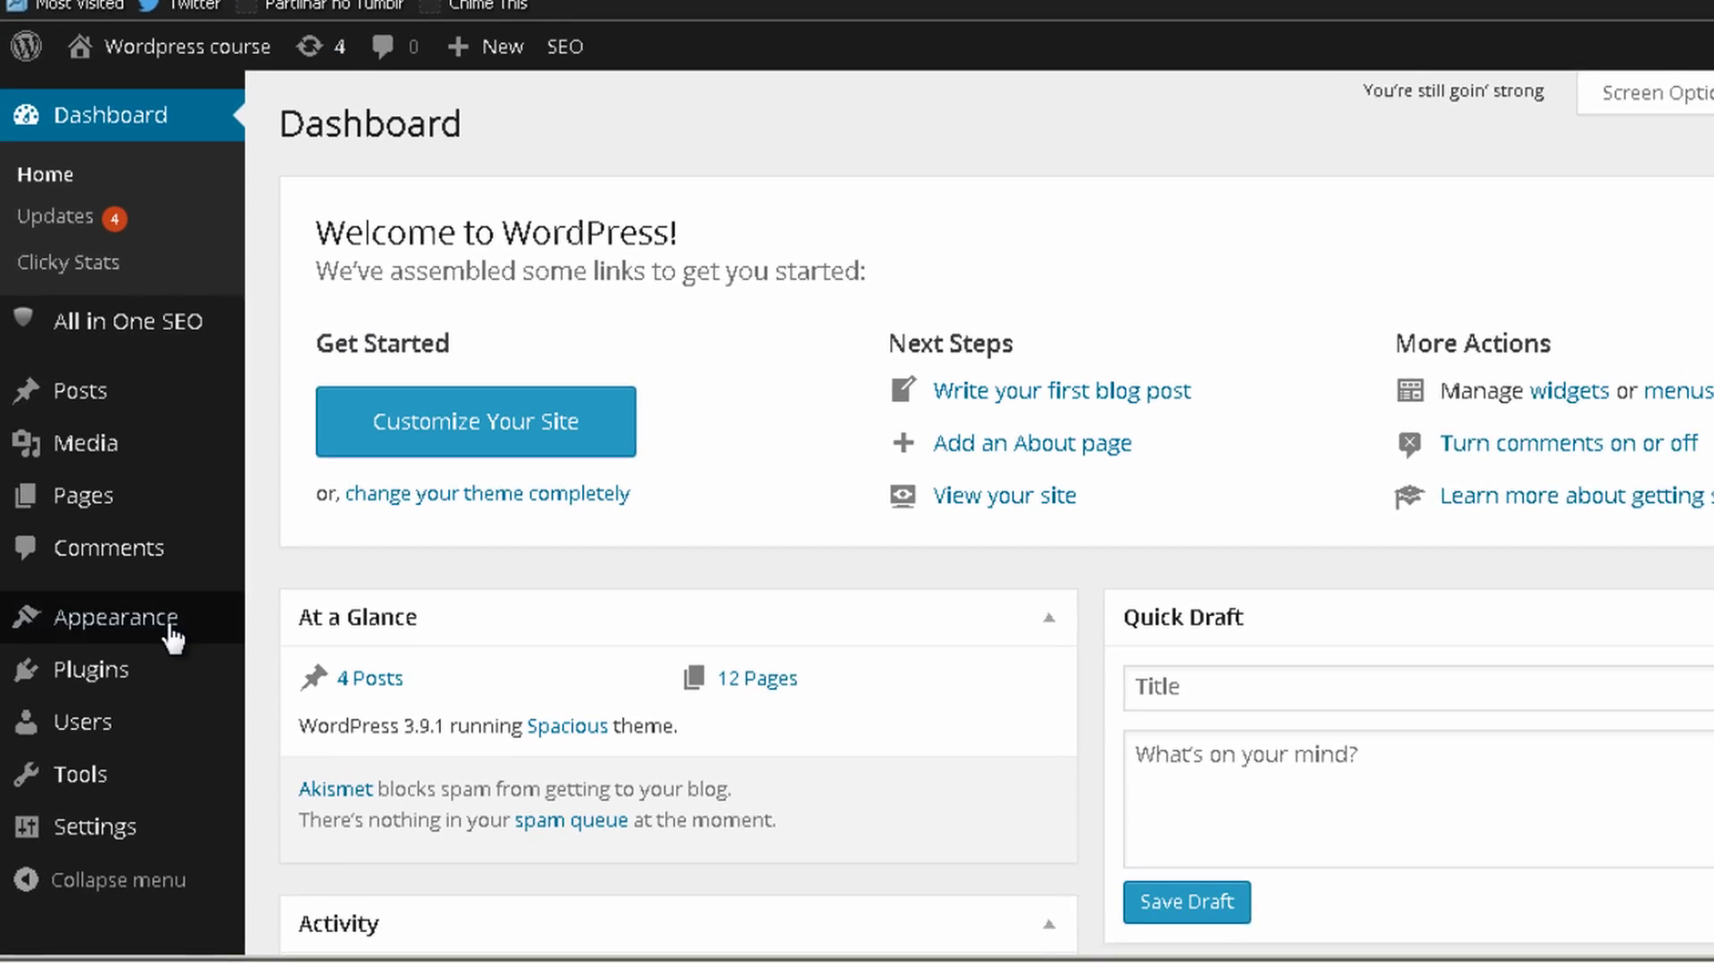
pyautogui.moveTo(143, 669)
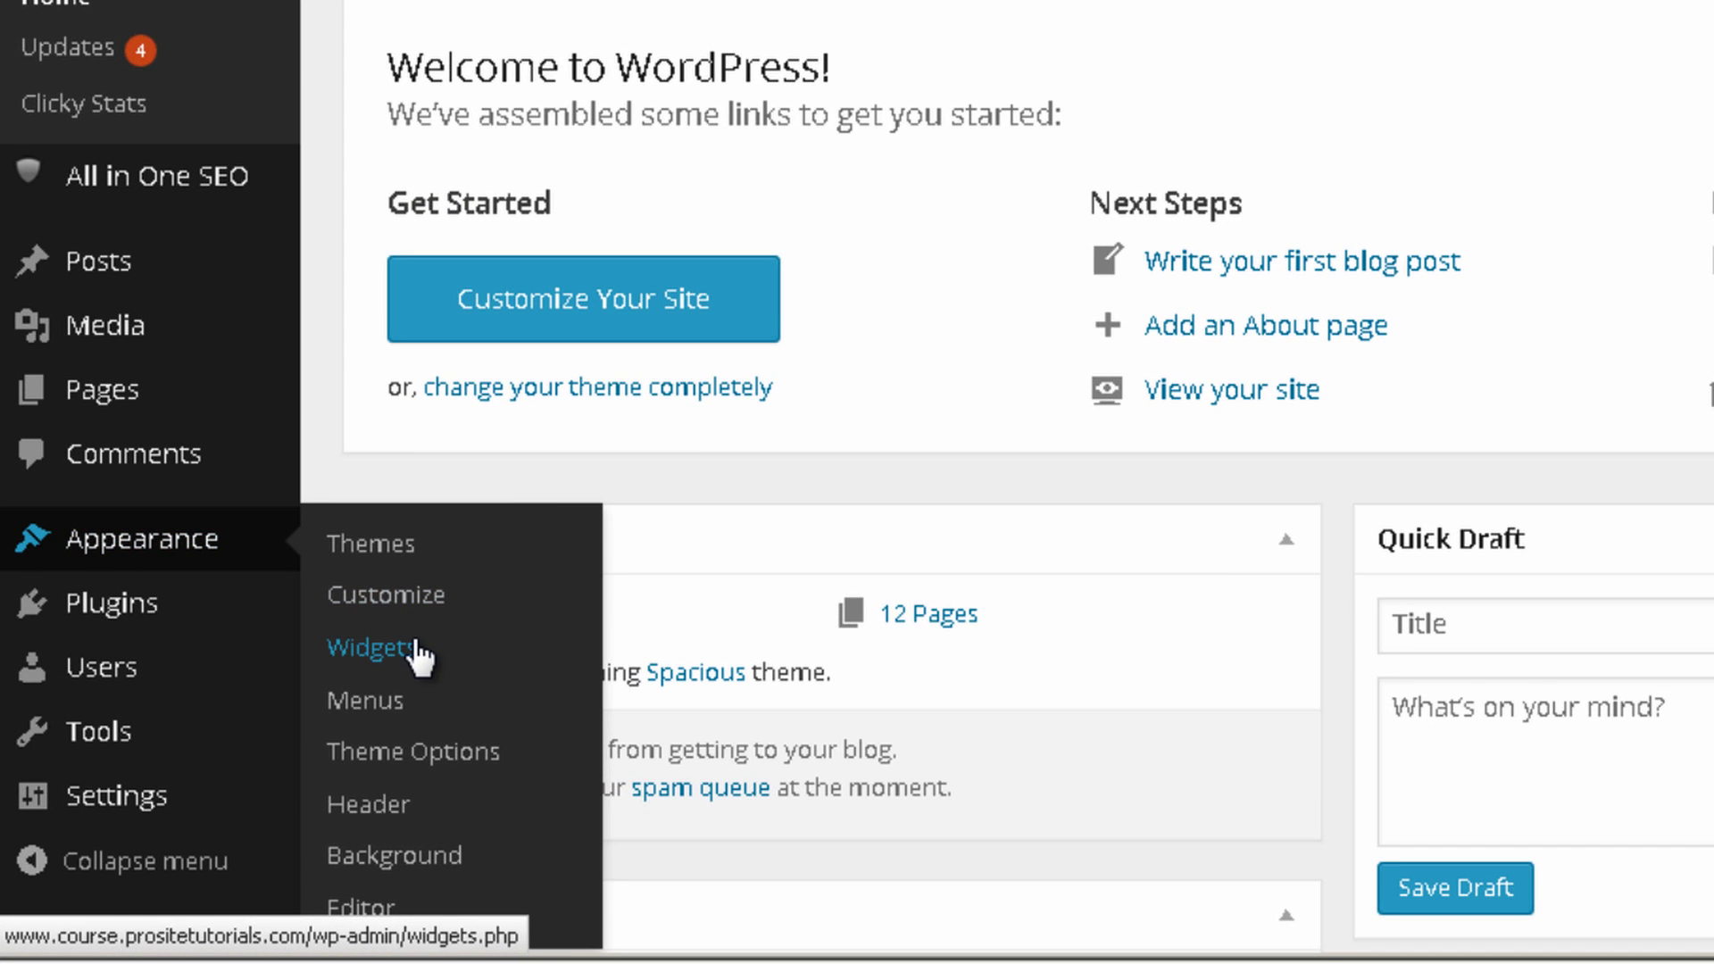
pyautogui.click(372, 648)
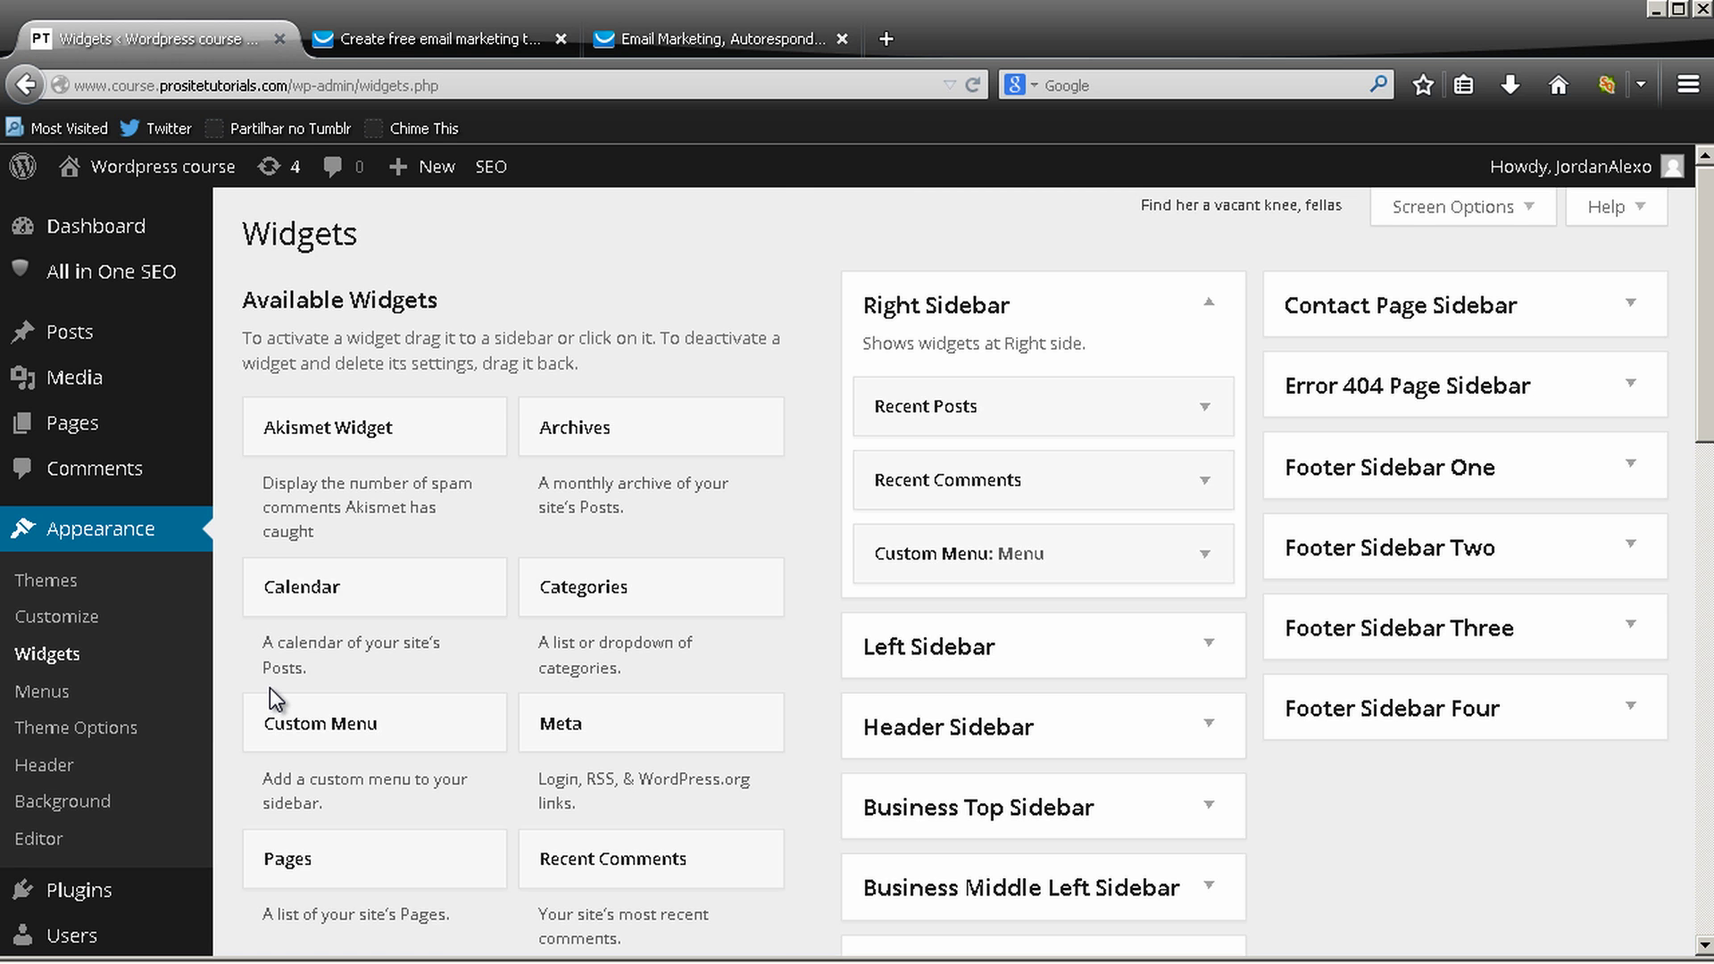
pyautogui.scroll(-7, 592, 284)
pyautogui.scroll(-3, 340, 491)
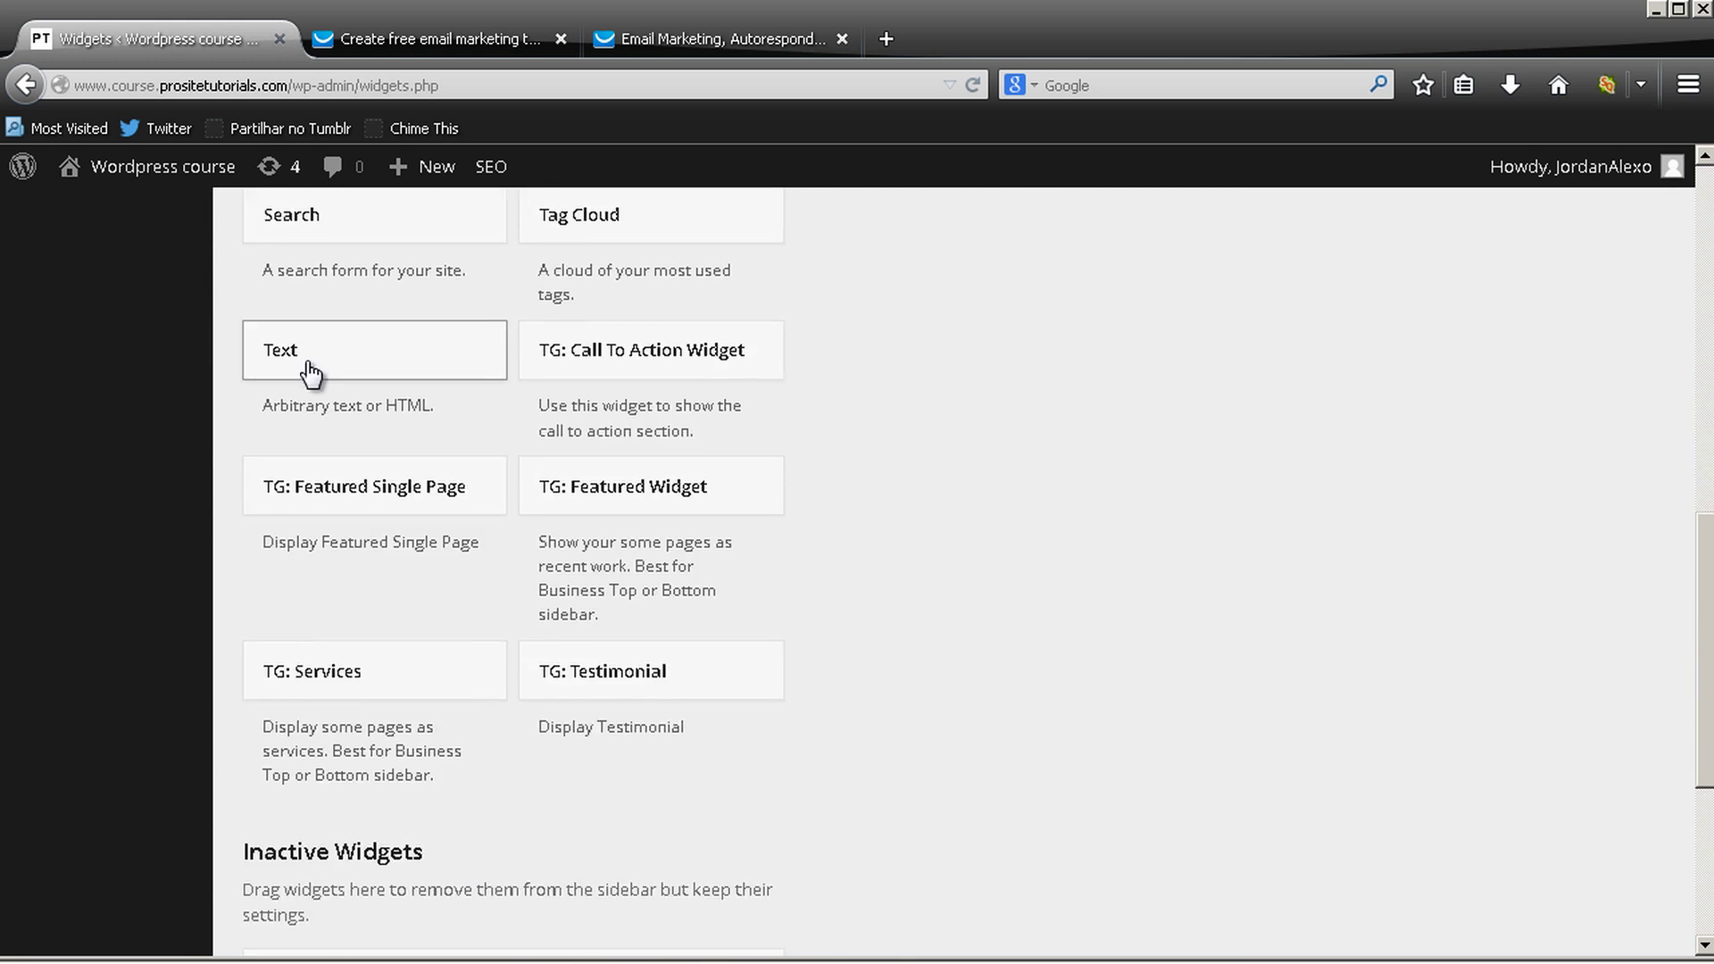
pyautogui.moveTo(309, 384); pyautogui.dragTo(394, 288)
pyautogui.moveTo(218, 190); pyautogui.dragTo(849, 319)
pyautogui.click(822, 575)
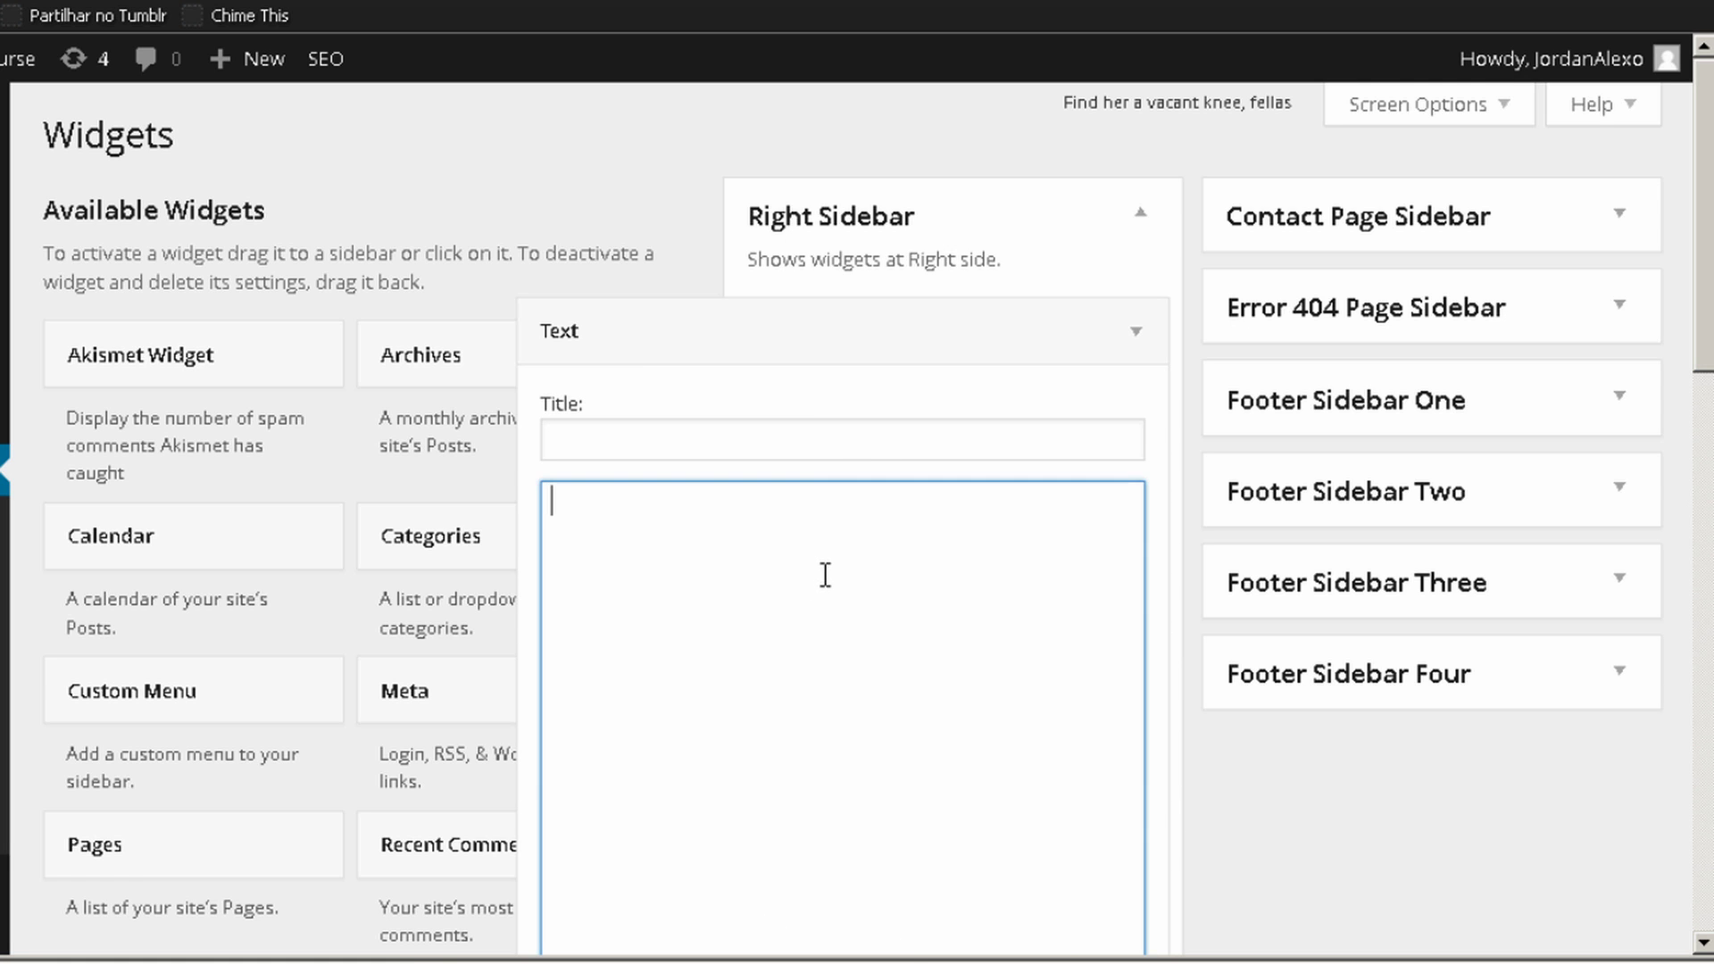
pyautogui.scroll(-4, 800, 340)
pyautogui.hotkey('ctrl', 'v')
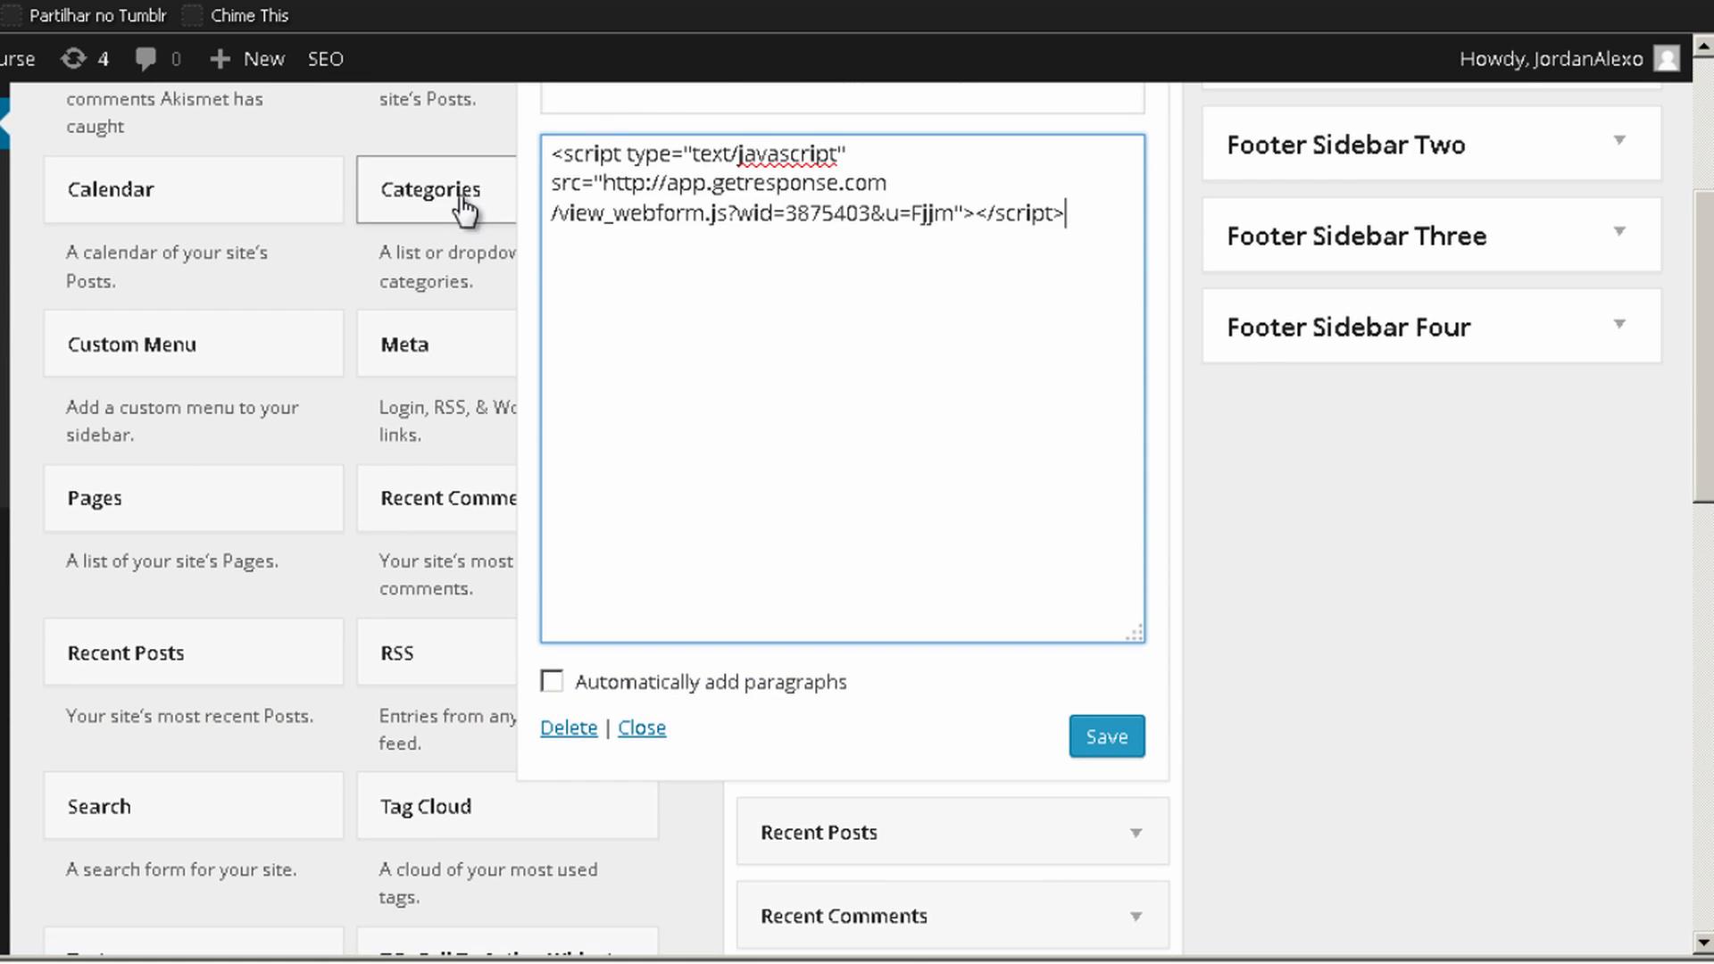
pyautogui.click(1123, 743)
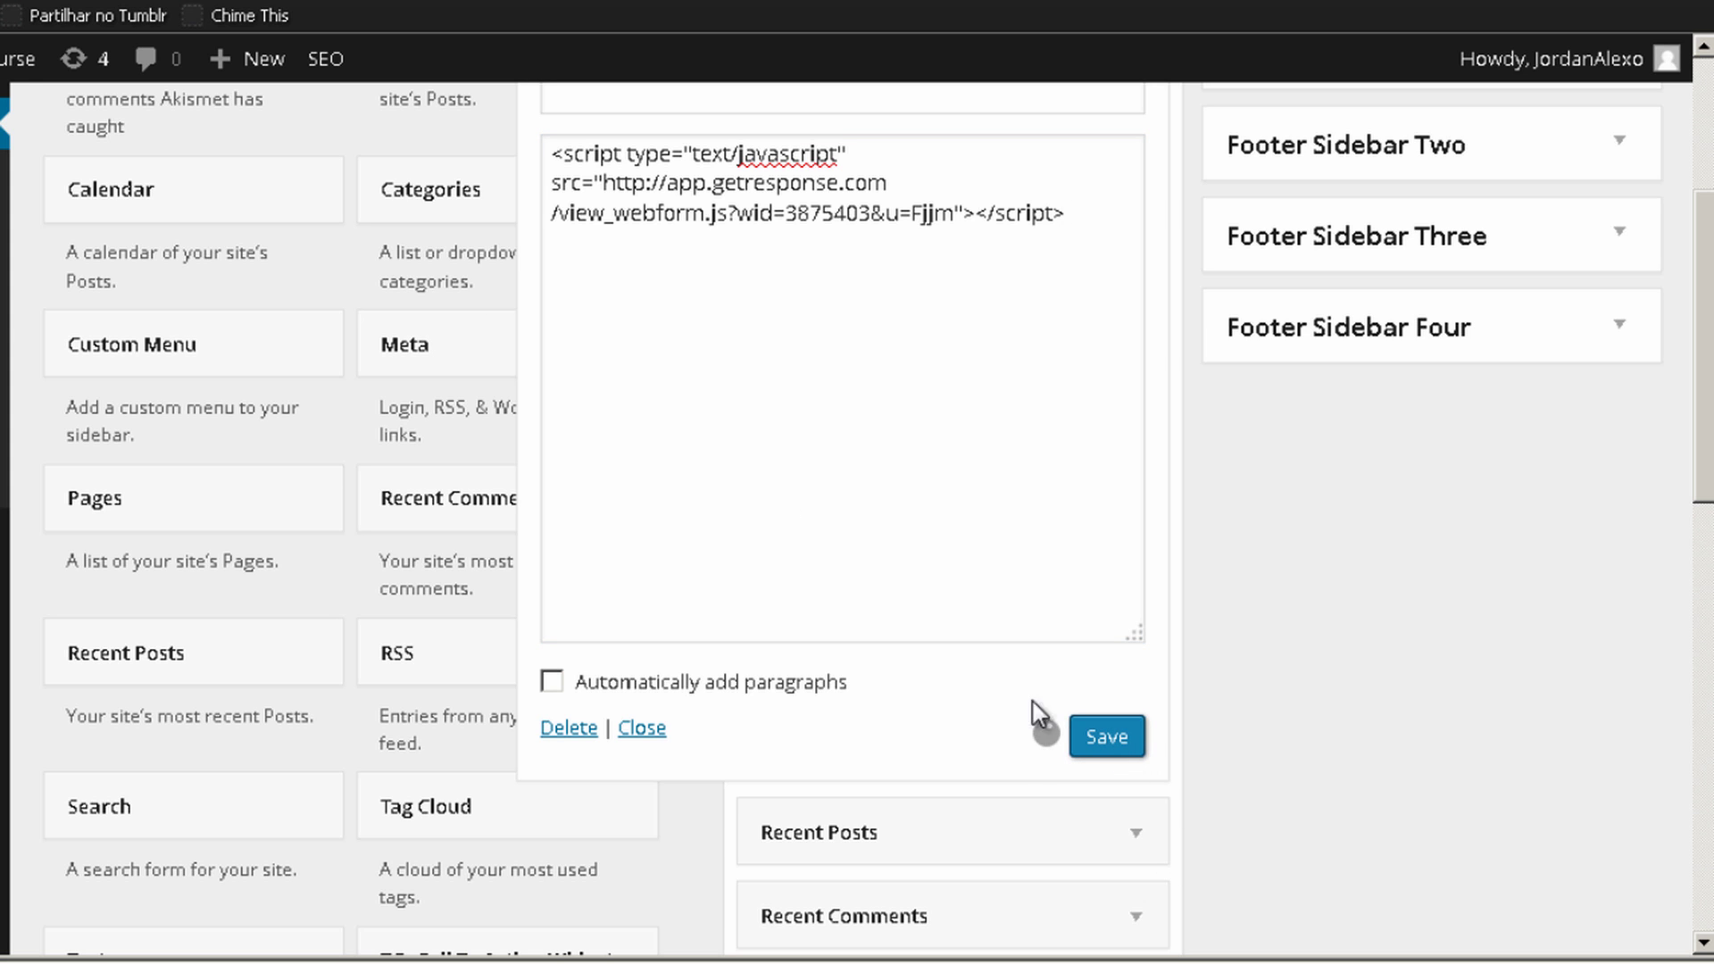
pyautogui.click(1107, 741)
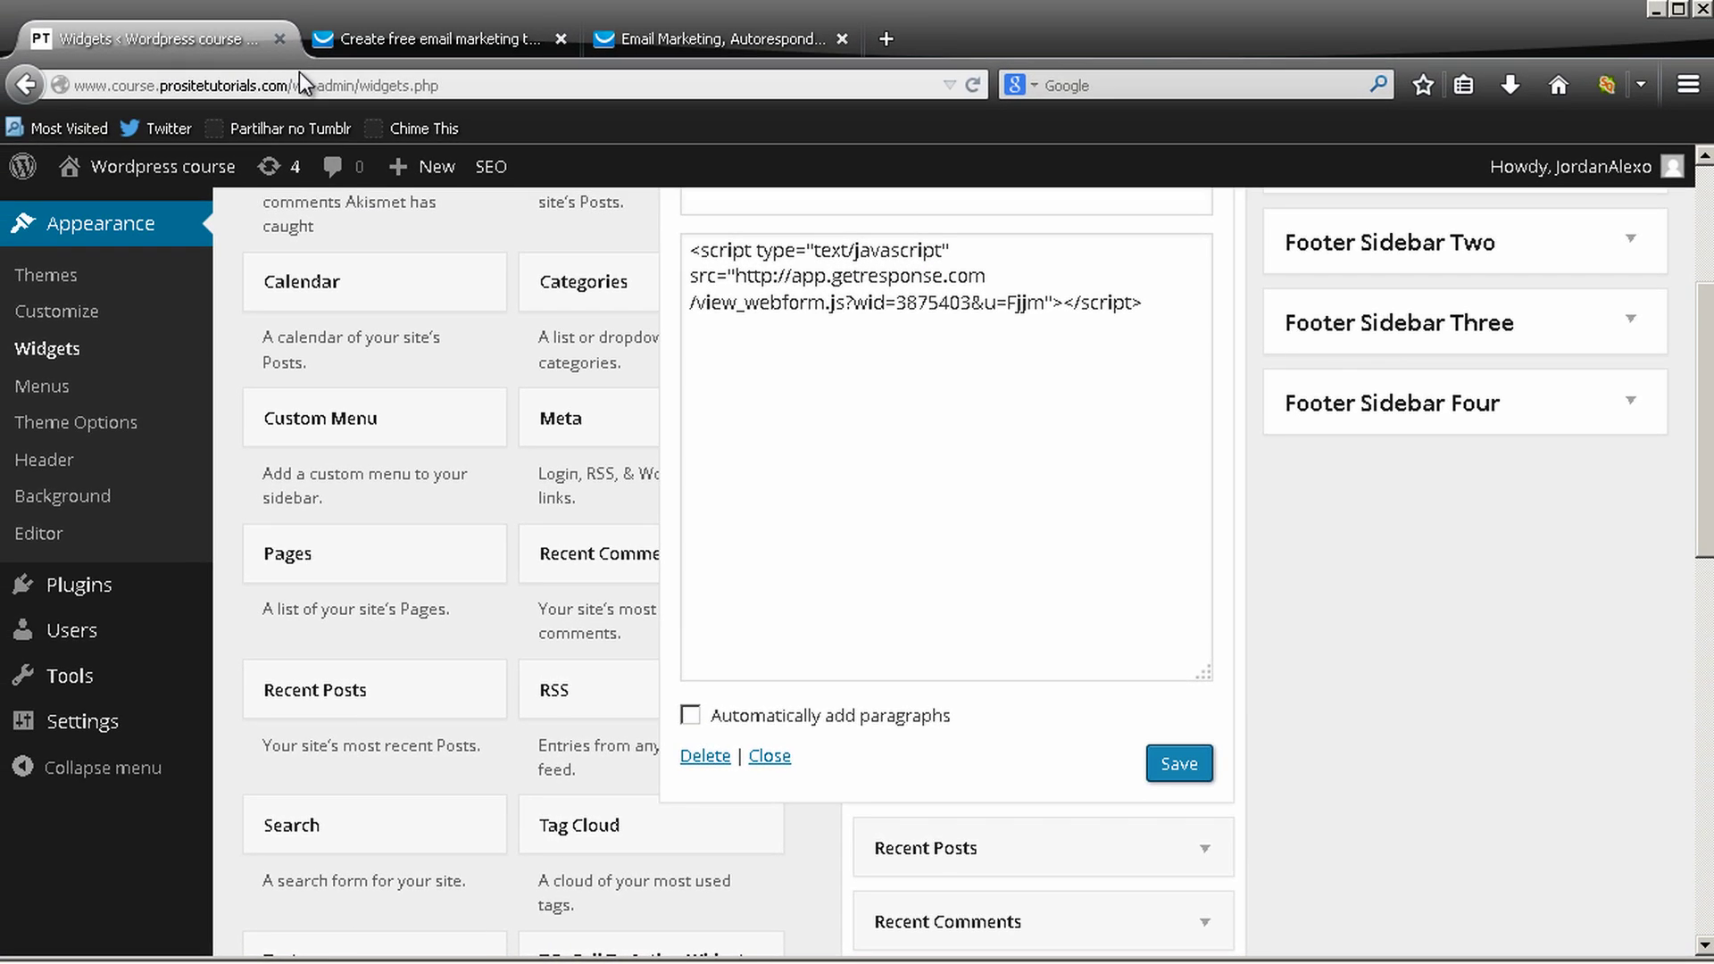
# Select and copy the site's domain from the address bar
pyautogui.click(279, 72)
pyautogui.moveTo(268, 75); pyautogui.dragTo(130, 66)
pyautogui.hotkey('ctrl', 'c')
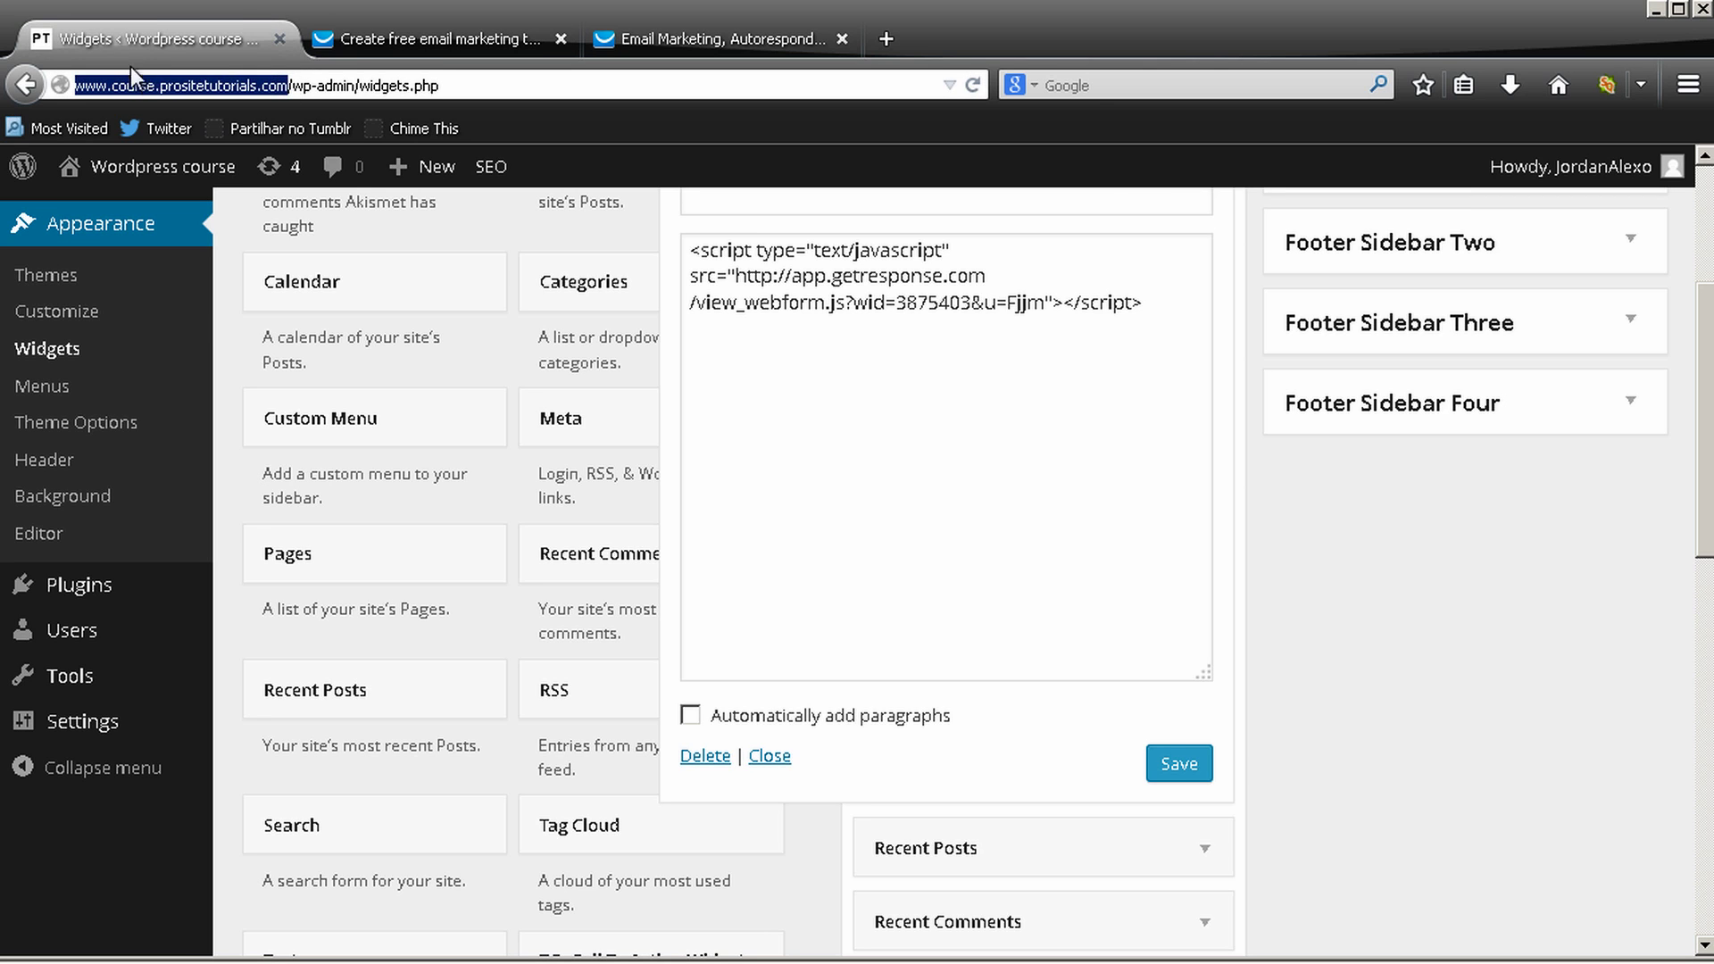
pyautogui.rightClick(140, 41)
pyautogui.press('Escape')
# Load the course site in a new tab, check its sidebar ebook sign-up form, then return to GetResponse
pyautogui.click(884, 38)
pyautogui.hotkey('ctrl', 'v')
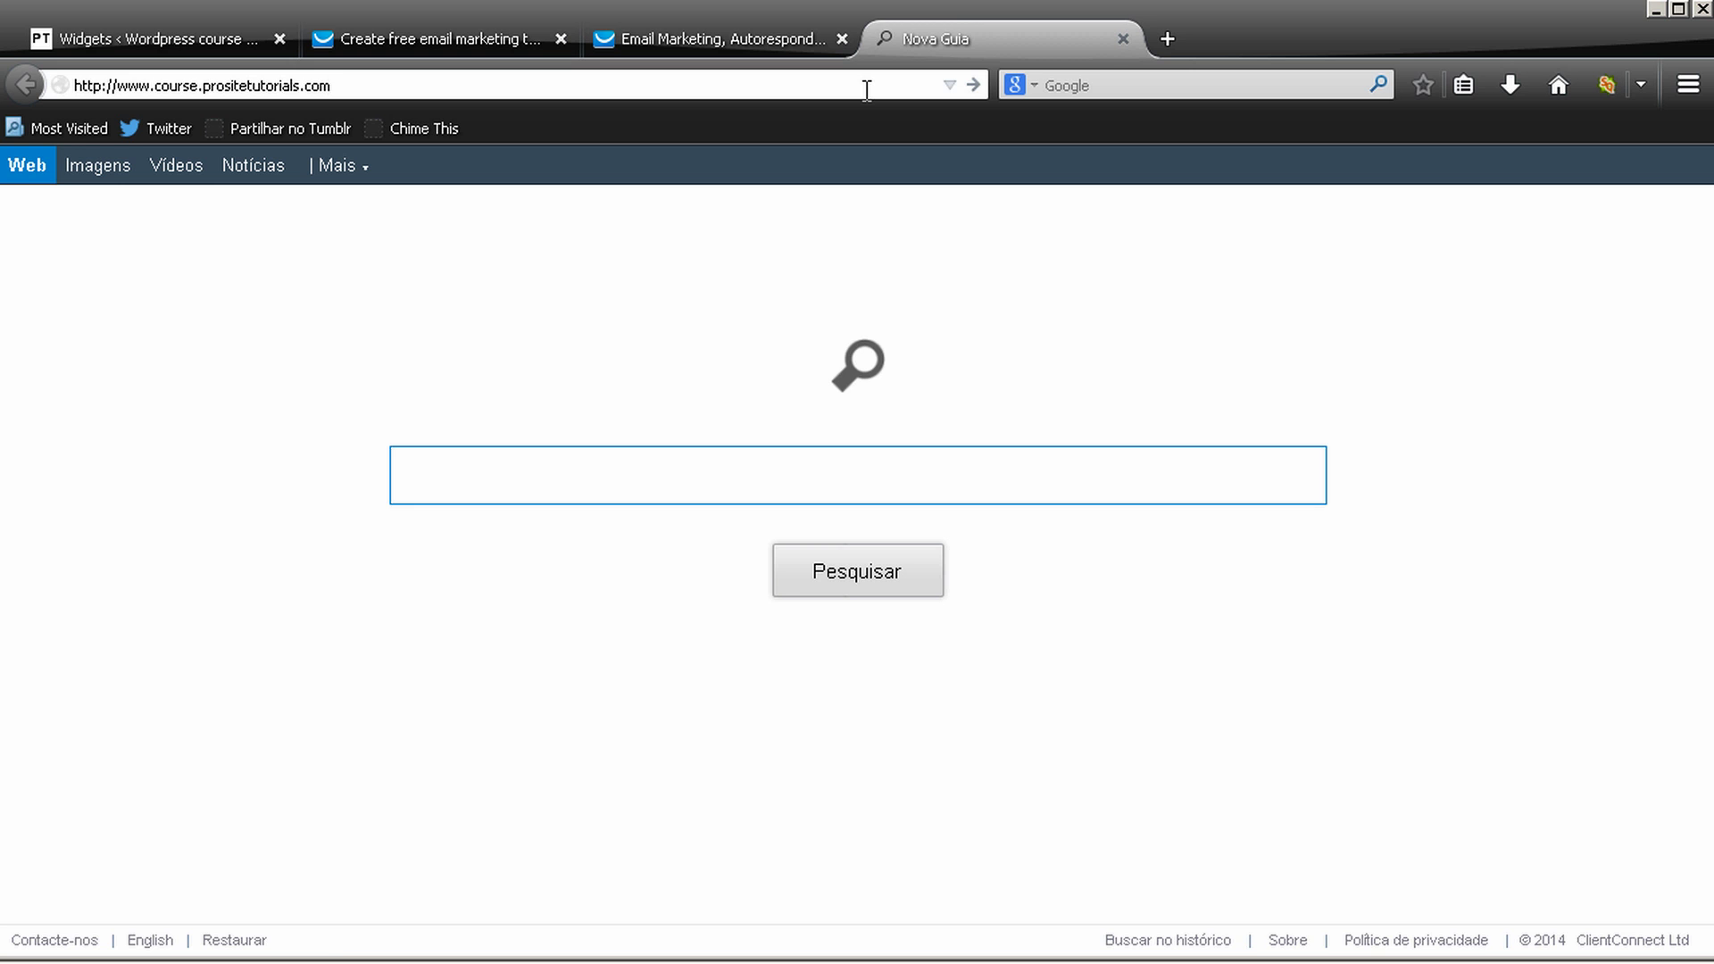
pyautogui.press('Return')
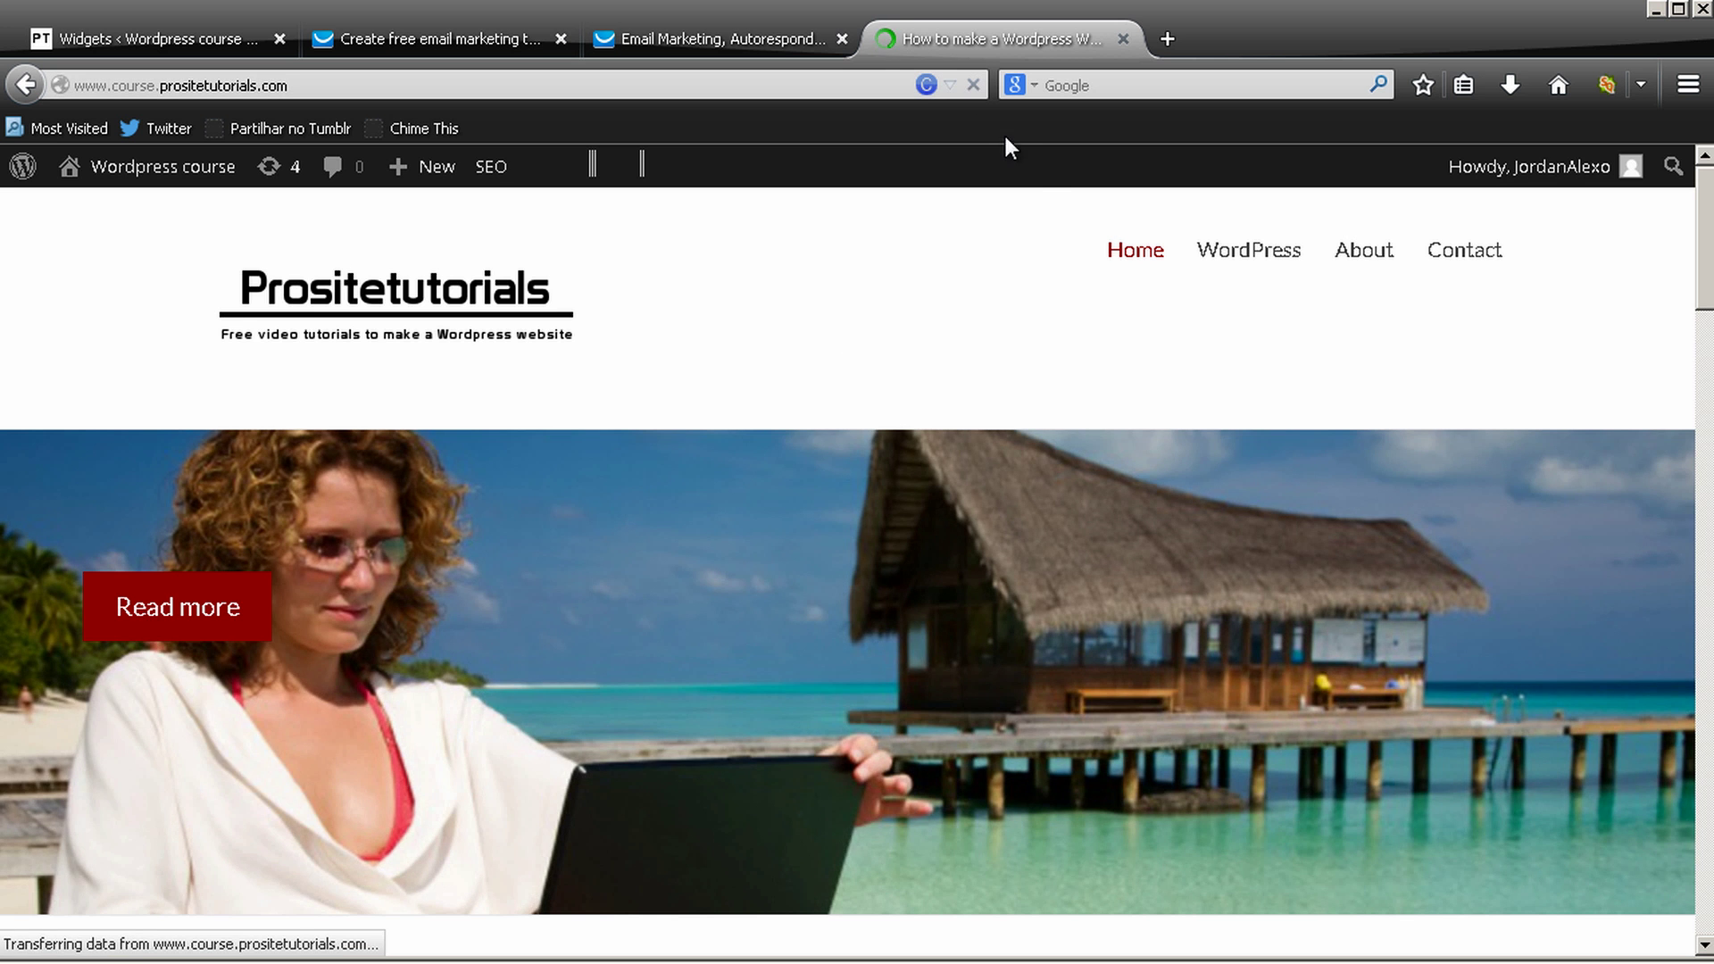
pyautogui.scroll(-10, 1143, 232)
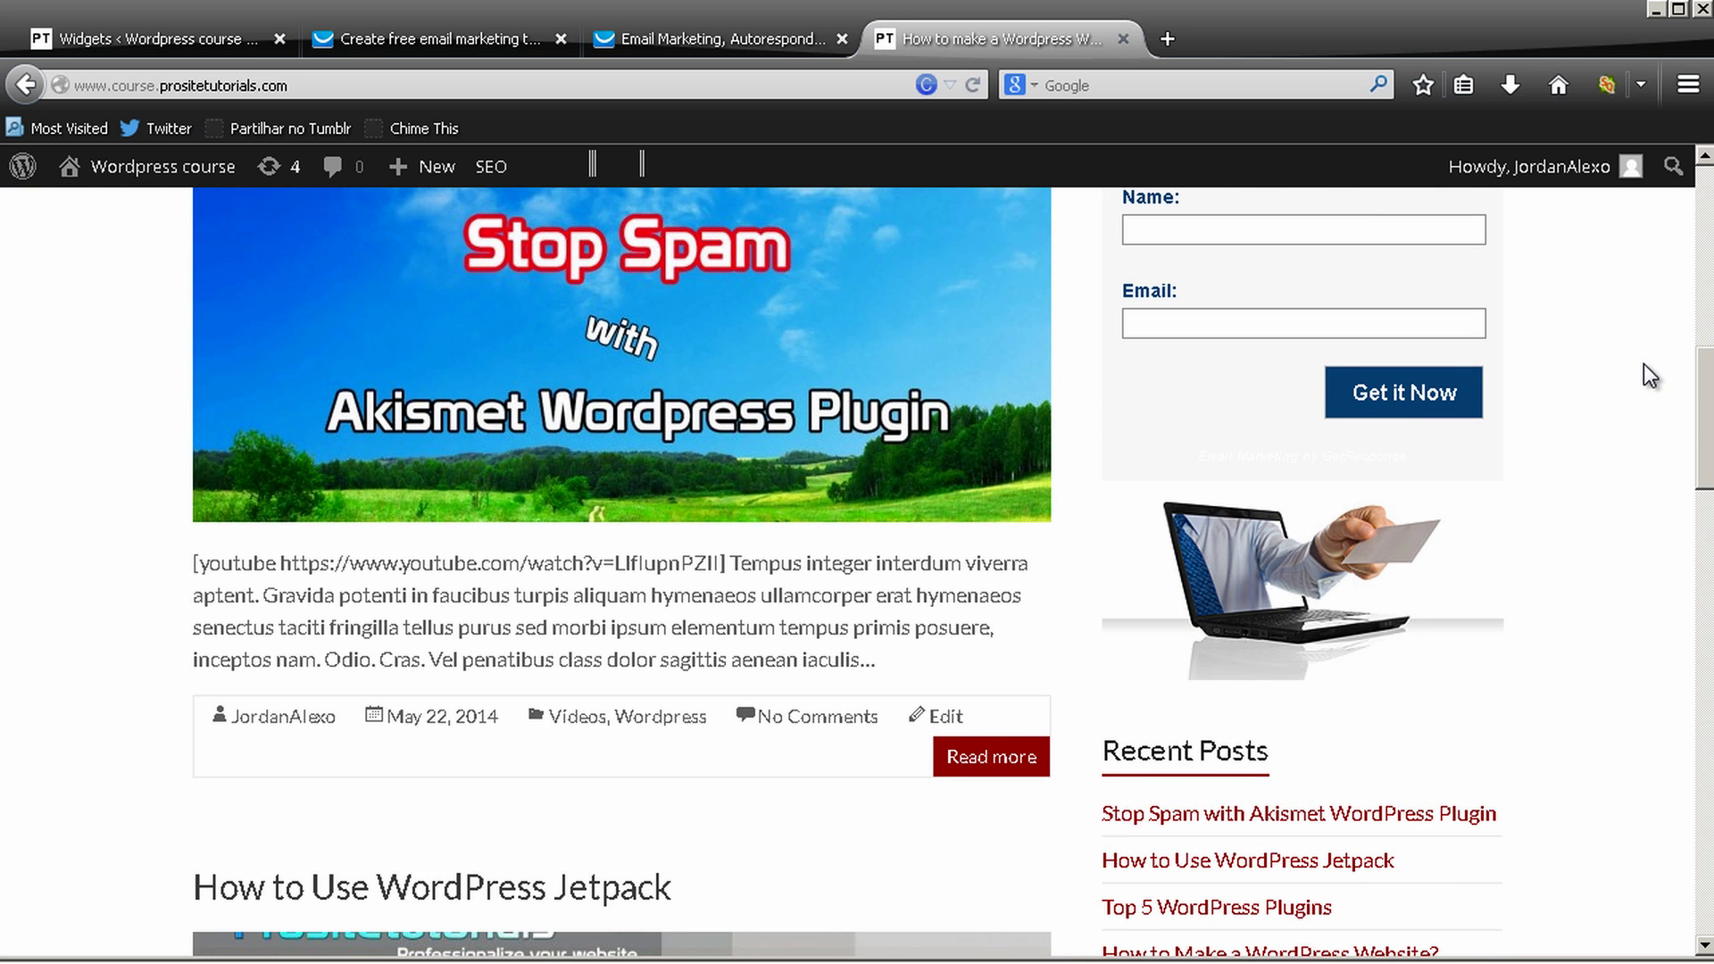
pyautogui.scroll(3, 1402, 394)
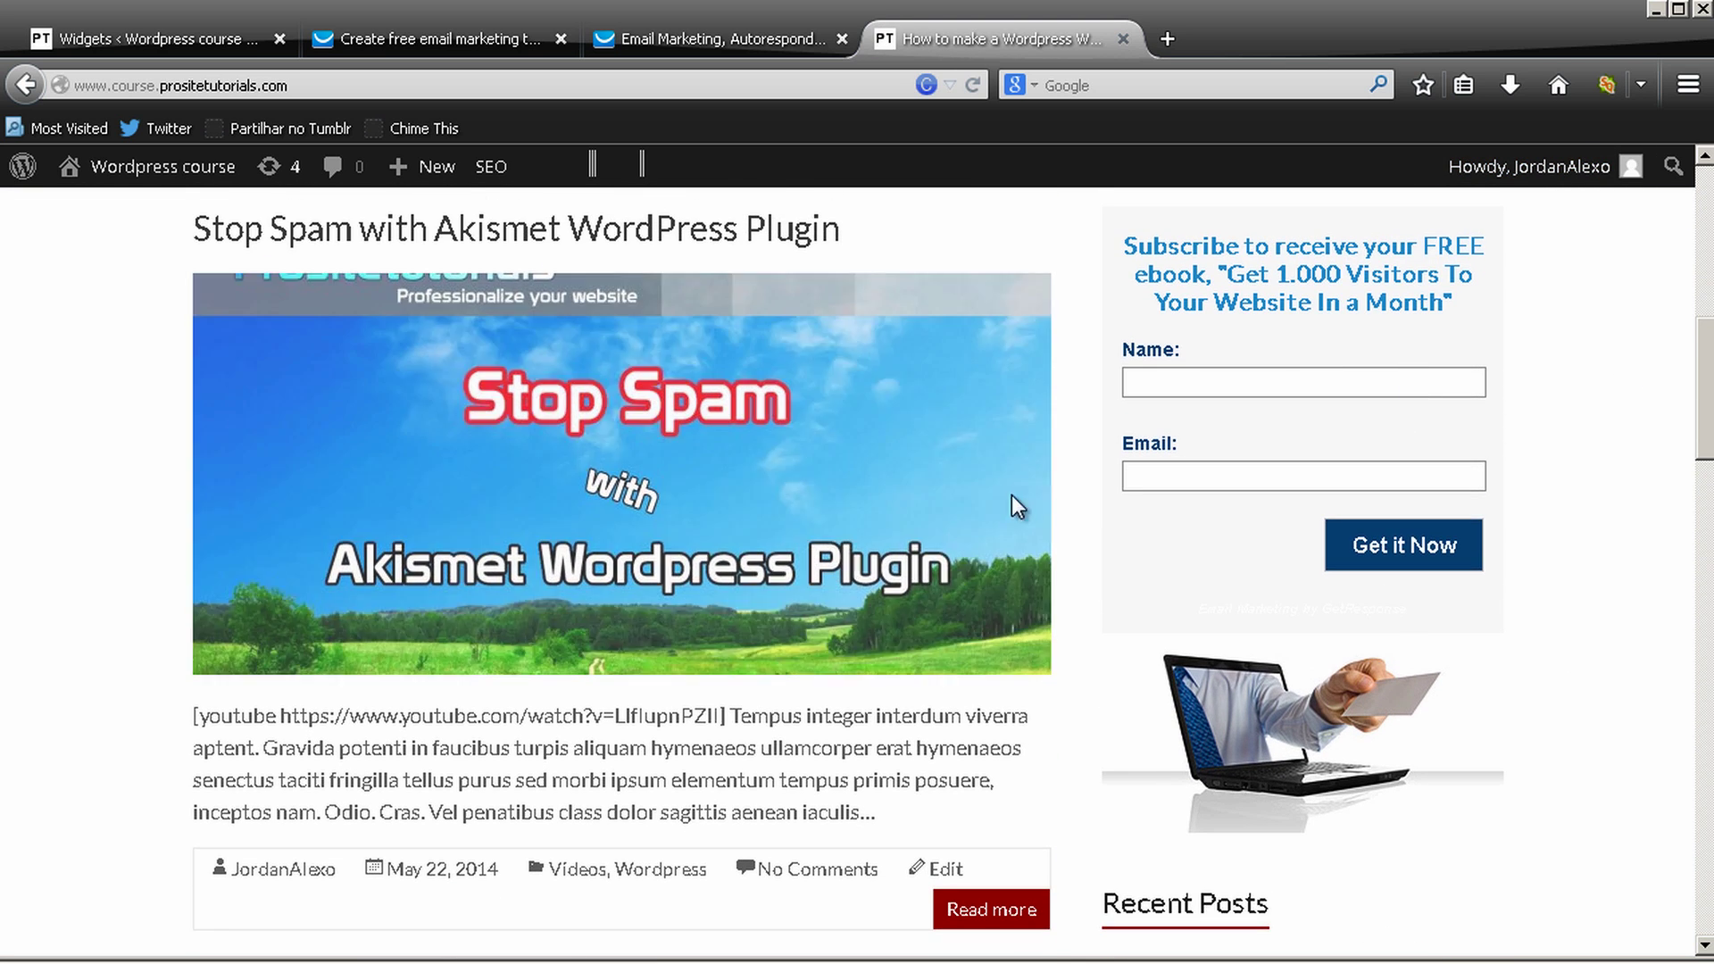
pyautogui.scroll(-3, 1348, 561)
pyautogui.scroll(2, 1348, 561)
pyautogui.rightClick(1287, 280)
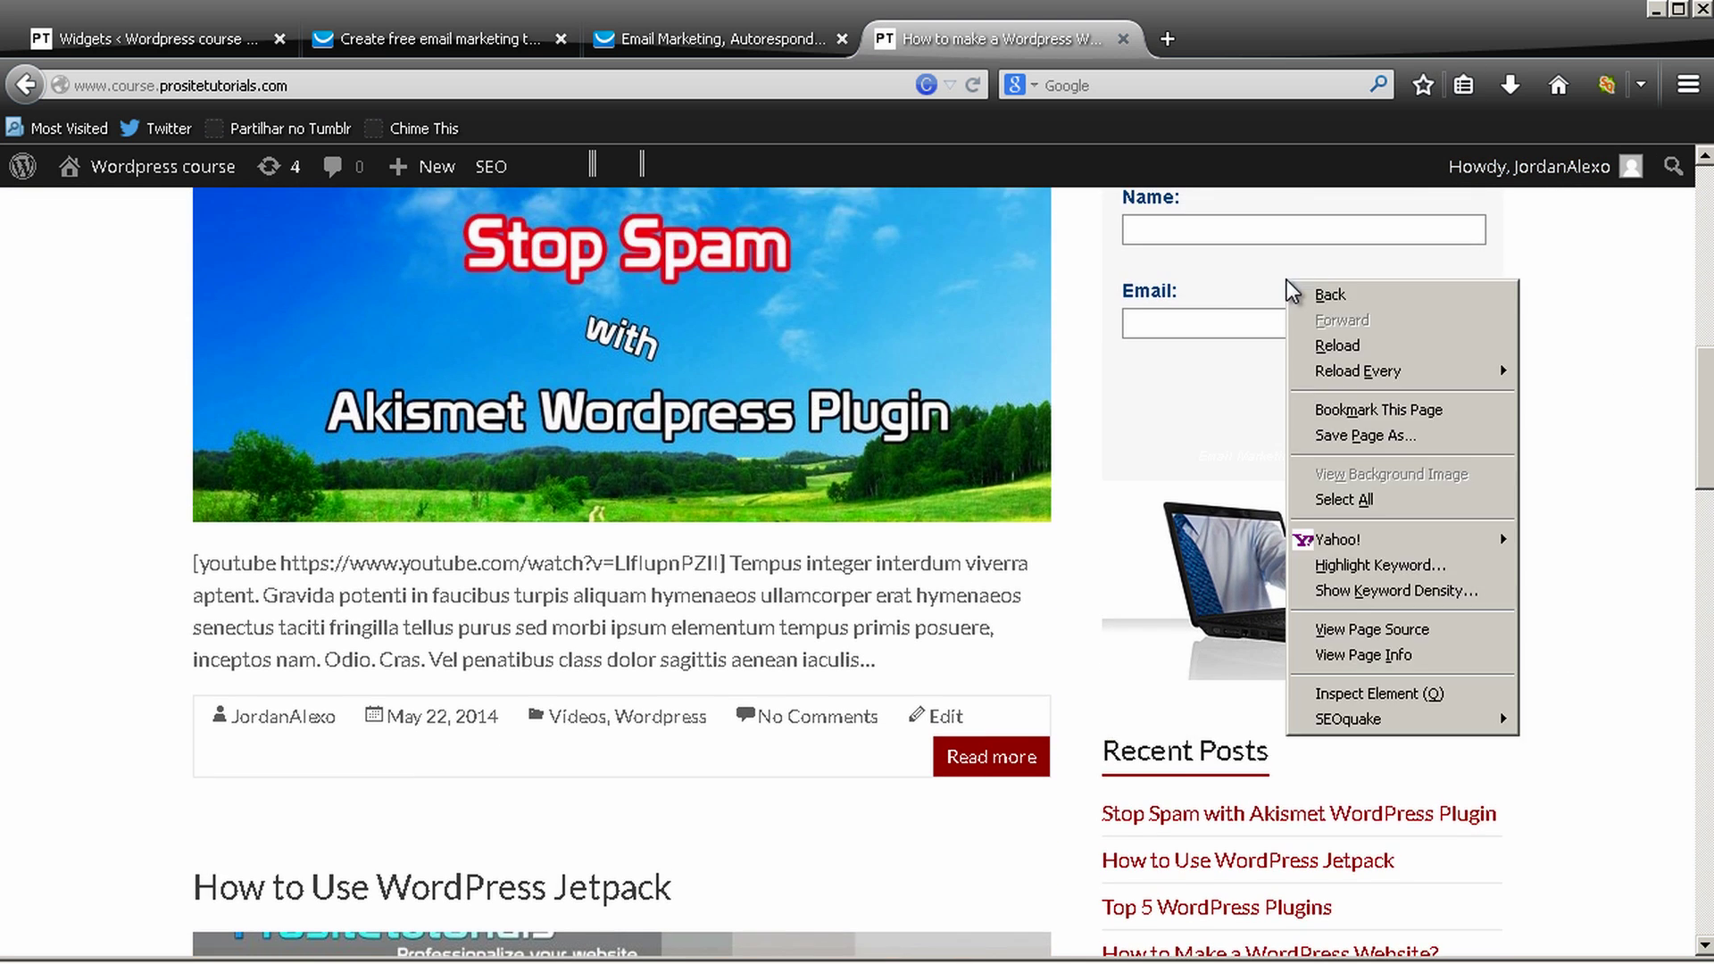
pyautogui.moveTo(1128, 302); pyautogui.dragTo(1121, 286)
pyautogui.scroll(6, 1121, 286)
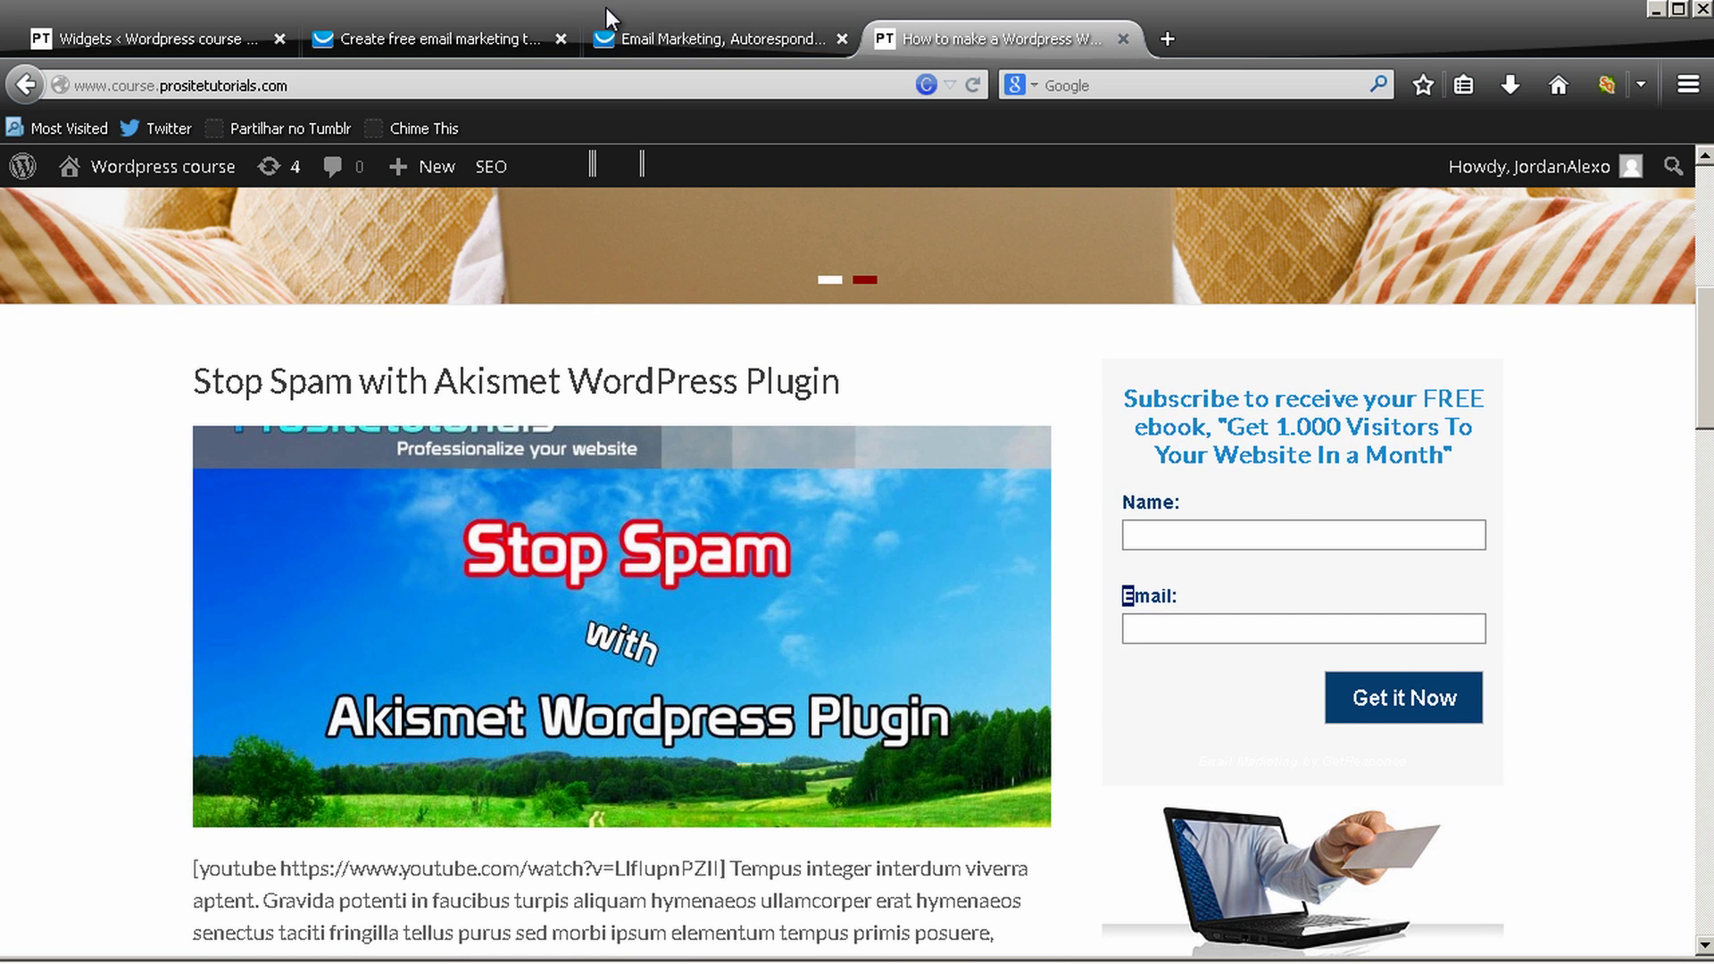
pyautogui.click(607, 36)
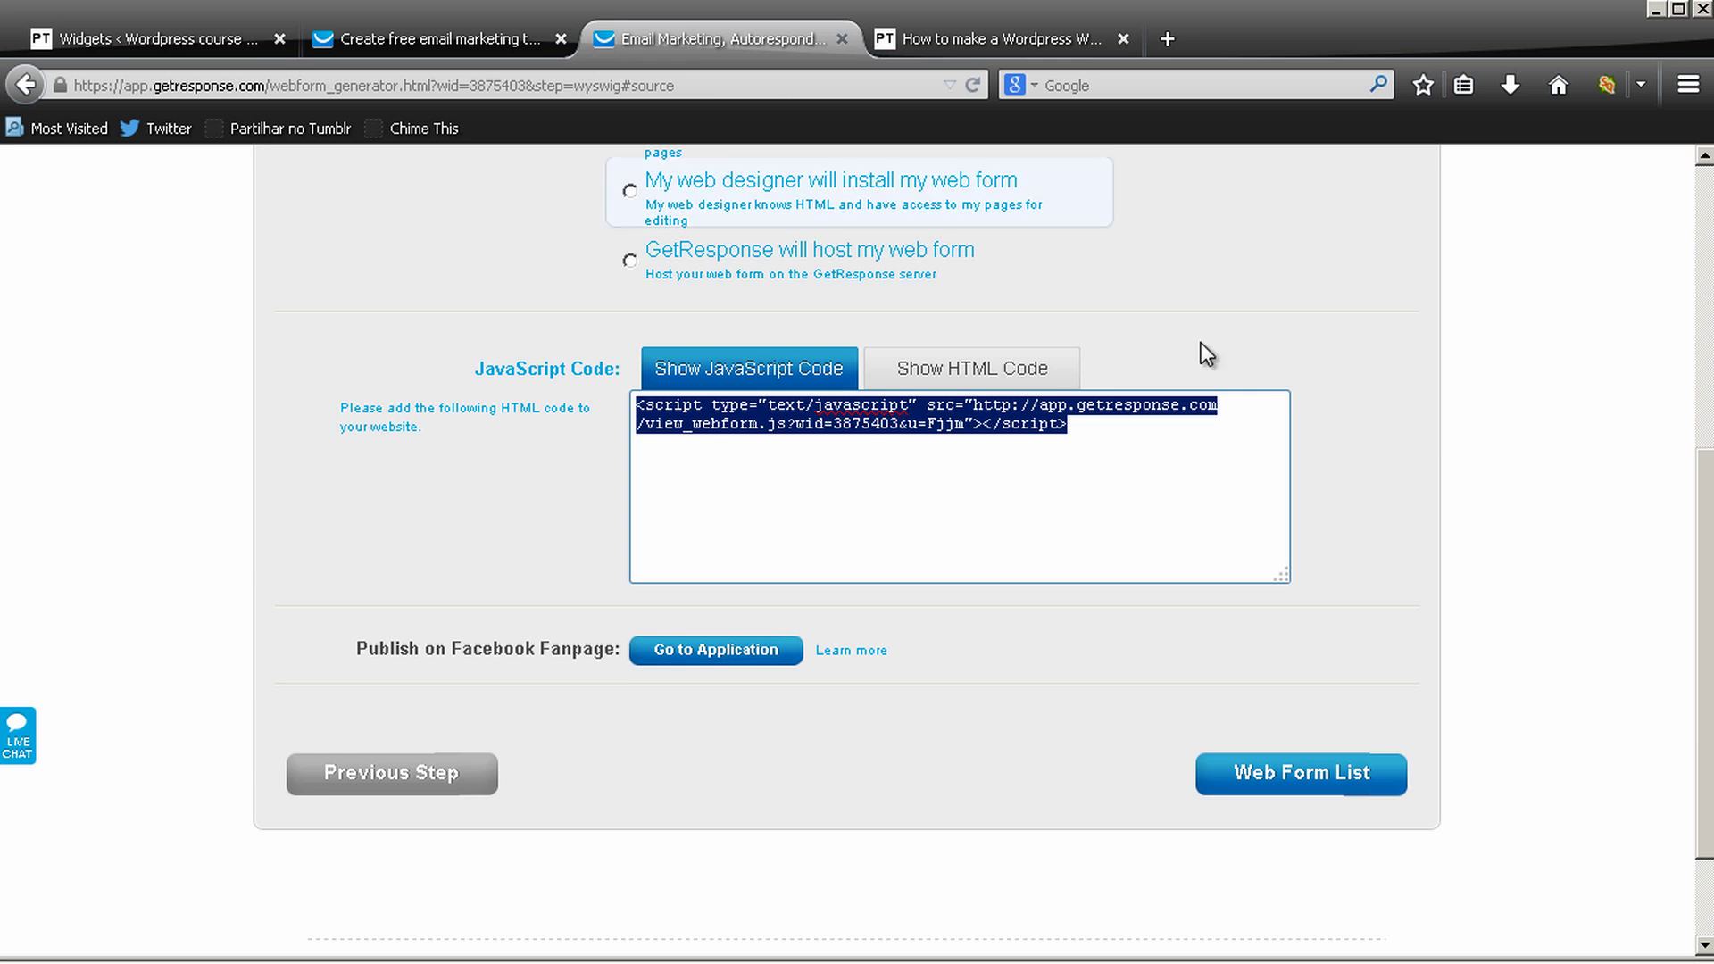
# Finish the form and open the Web Forms list showing Prositetutorials Web Form active
pyautogui.scroll(-3, 1251, 421)
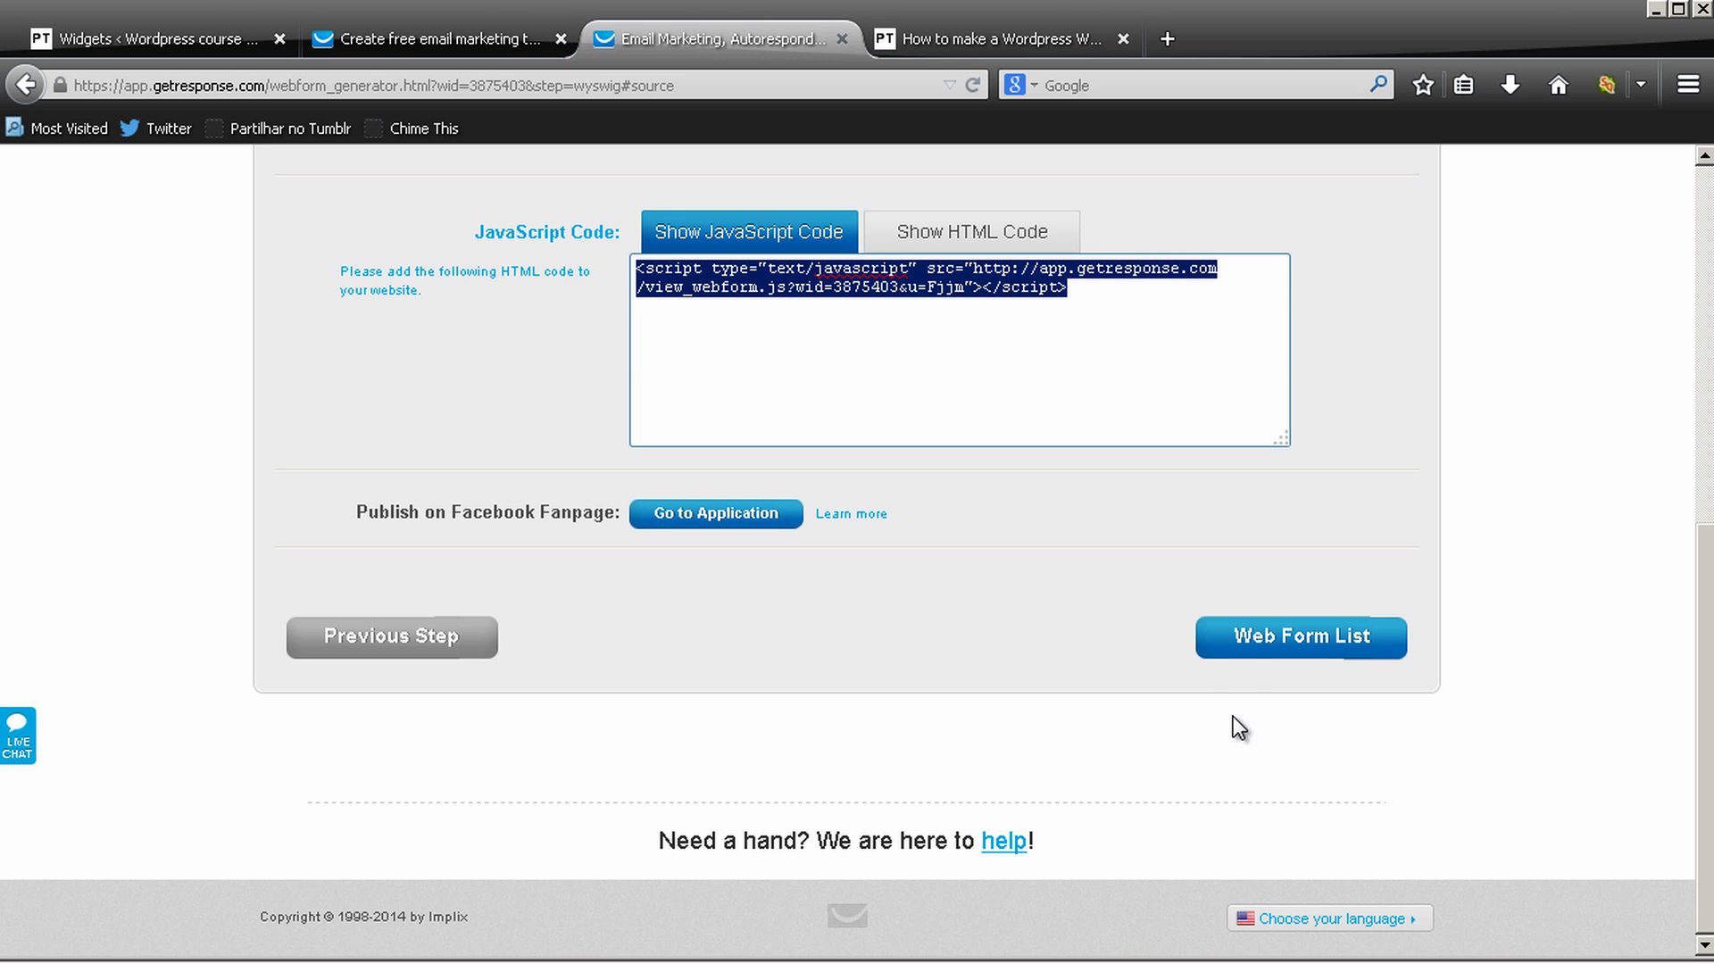
pyautogui.click(1235, 661)
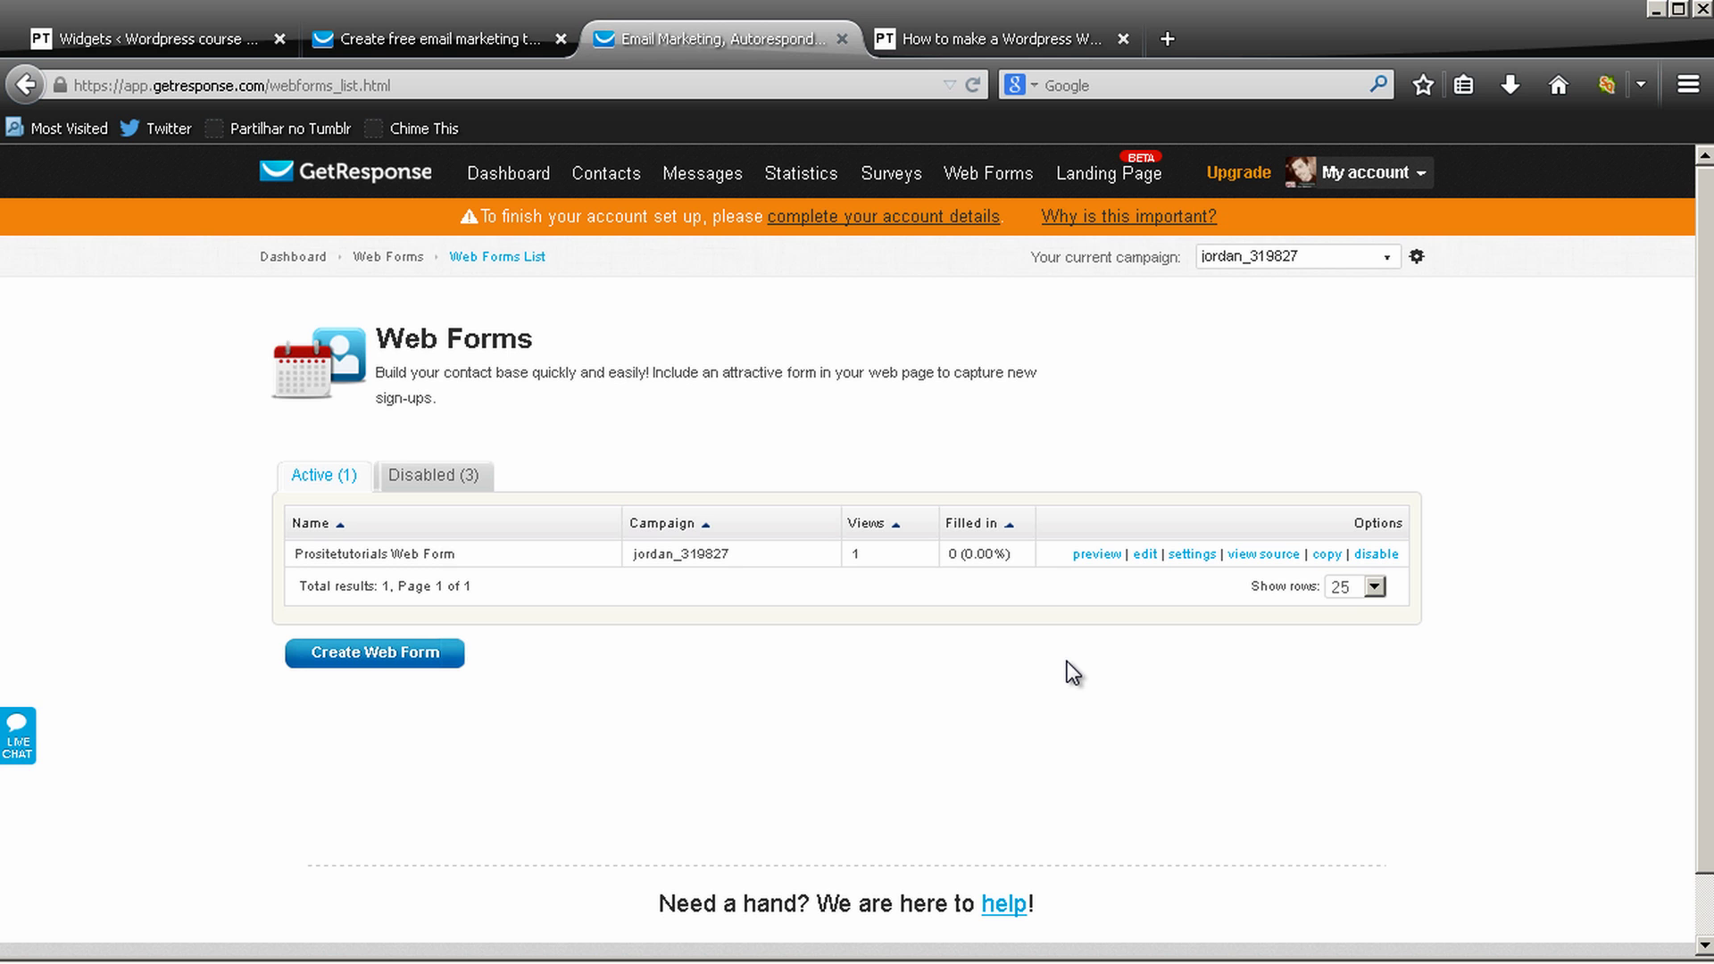
pyautogui.moveTo(703, 166)
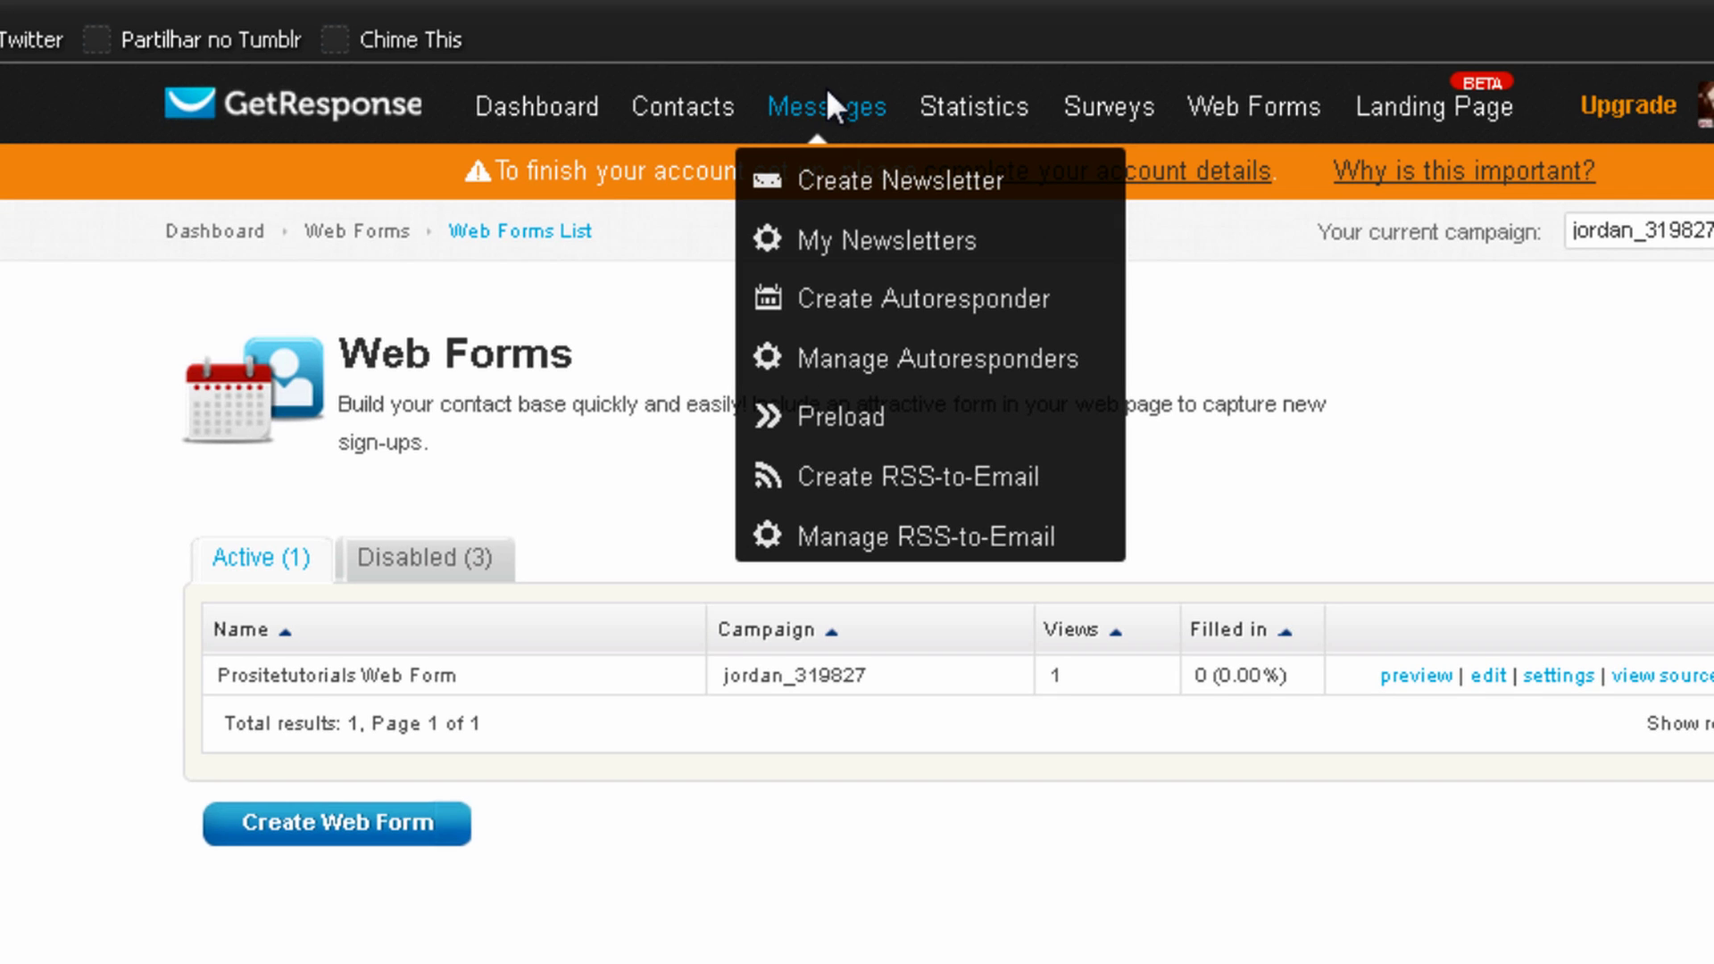
pyautogui.click(886, 299)
pyautogui.scroll(-4, 749, 200)
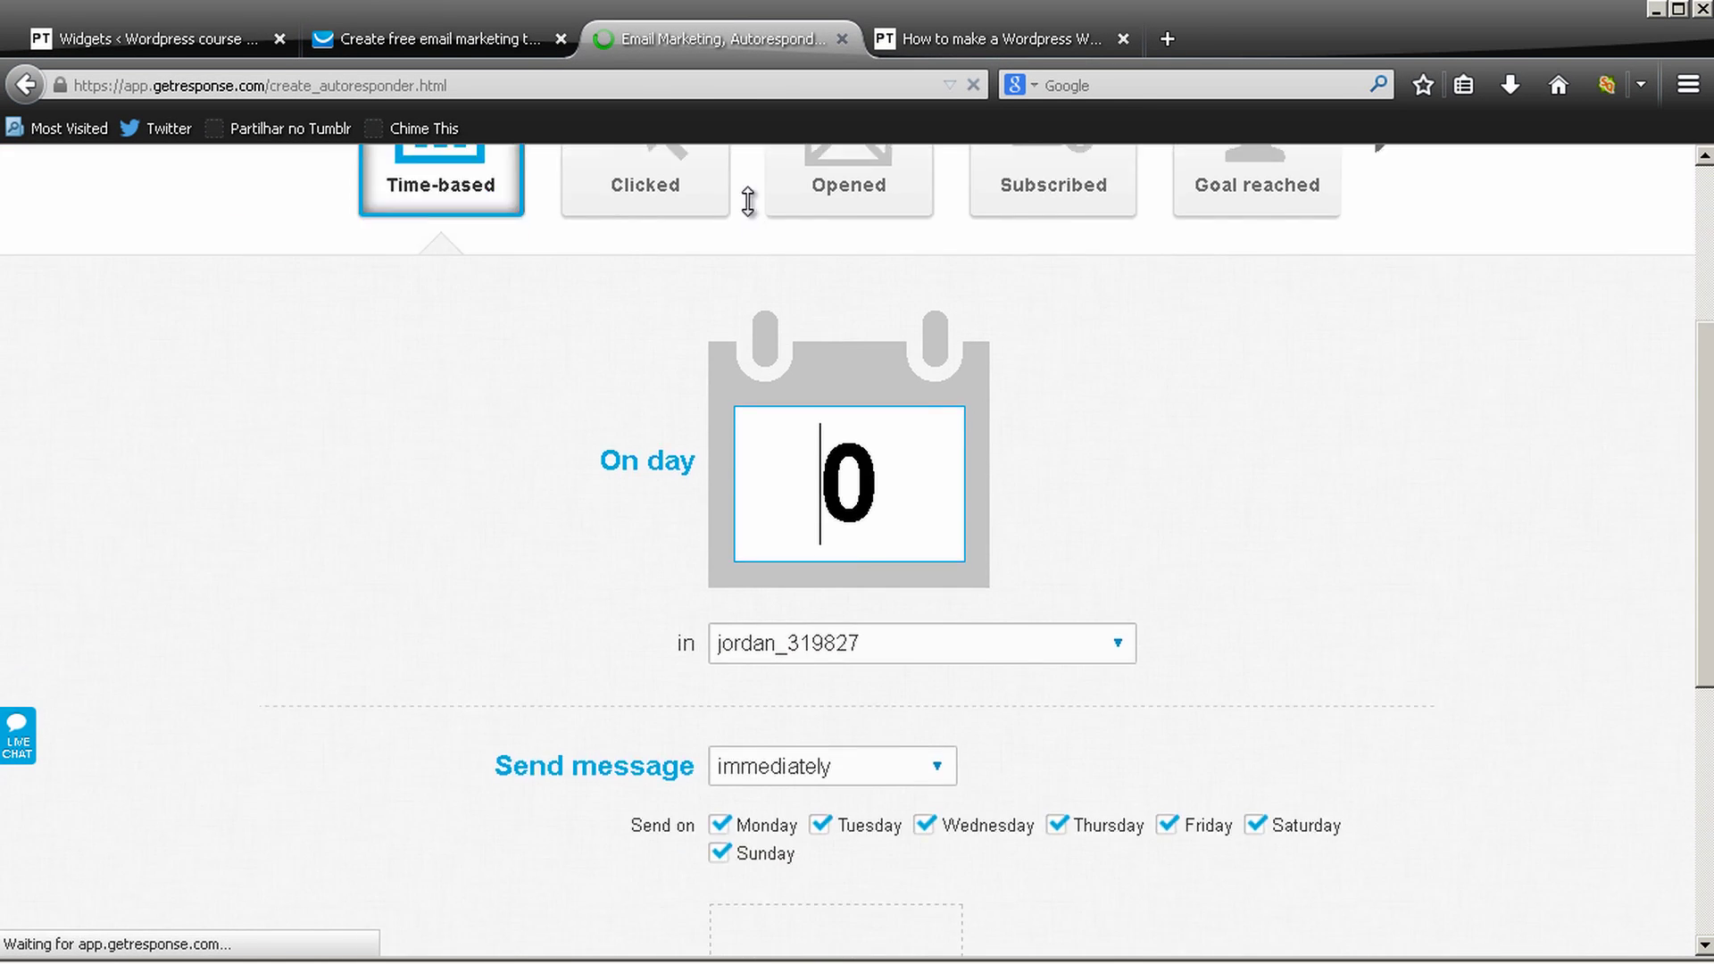
pyautogui.scroll(3, 710, 291)
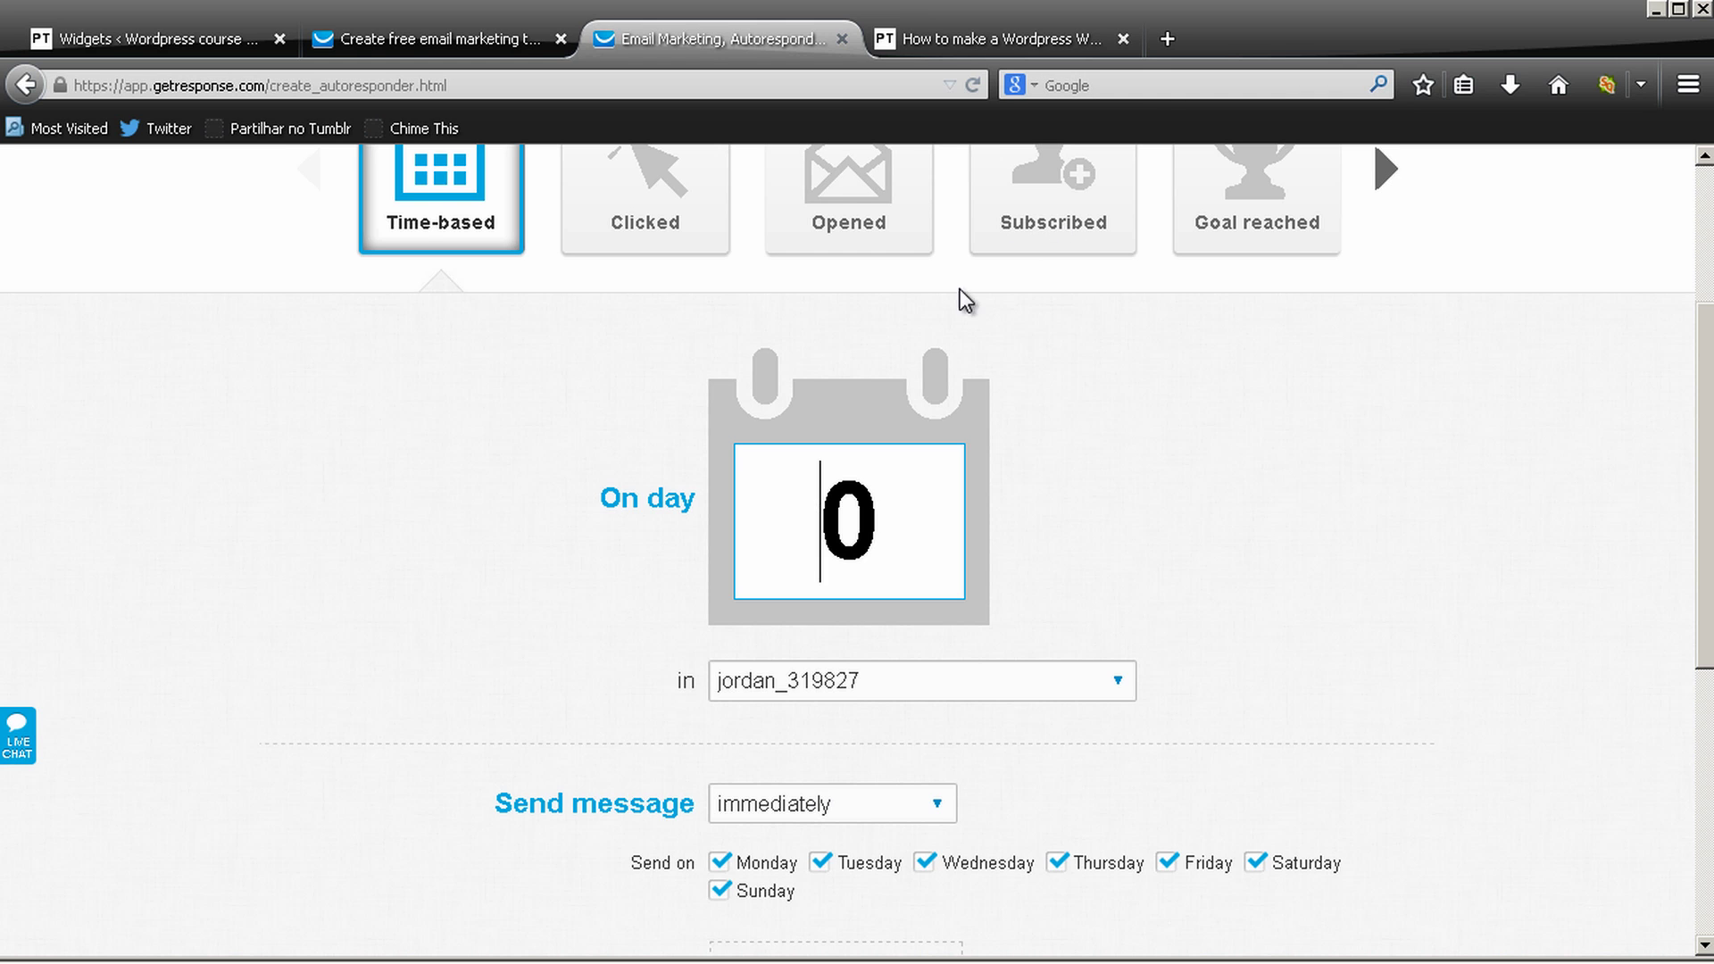
pyautogui.scroll(-4, 982, 349)
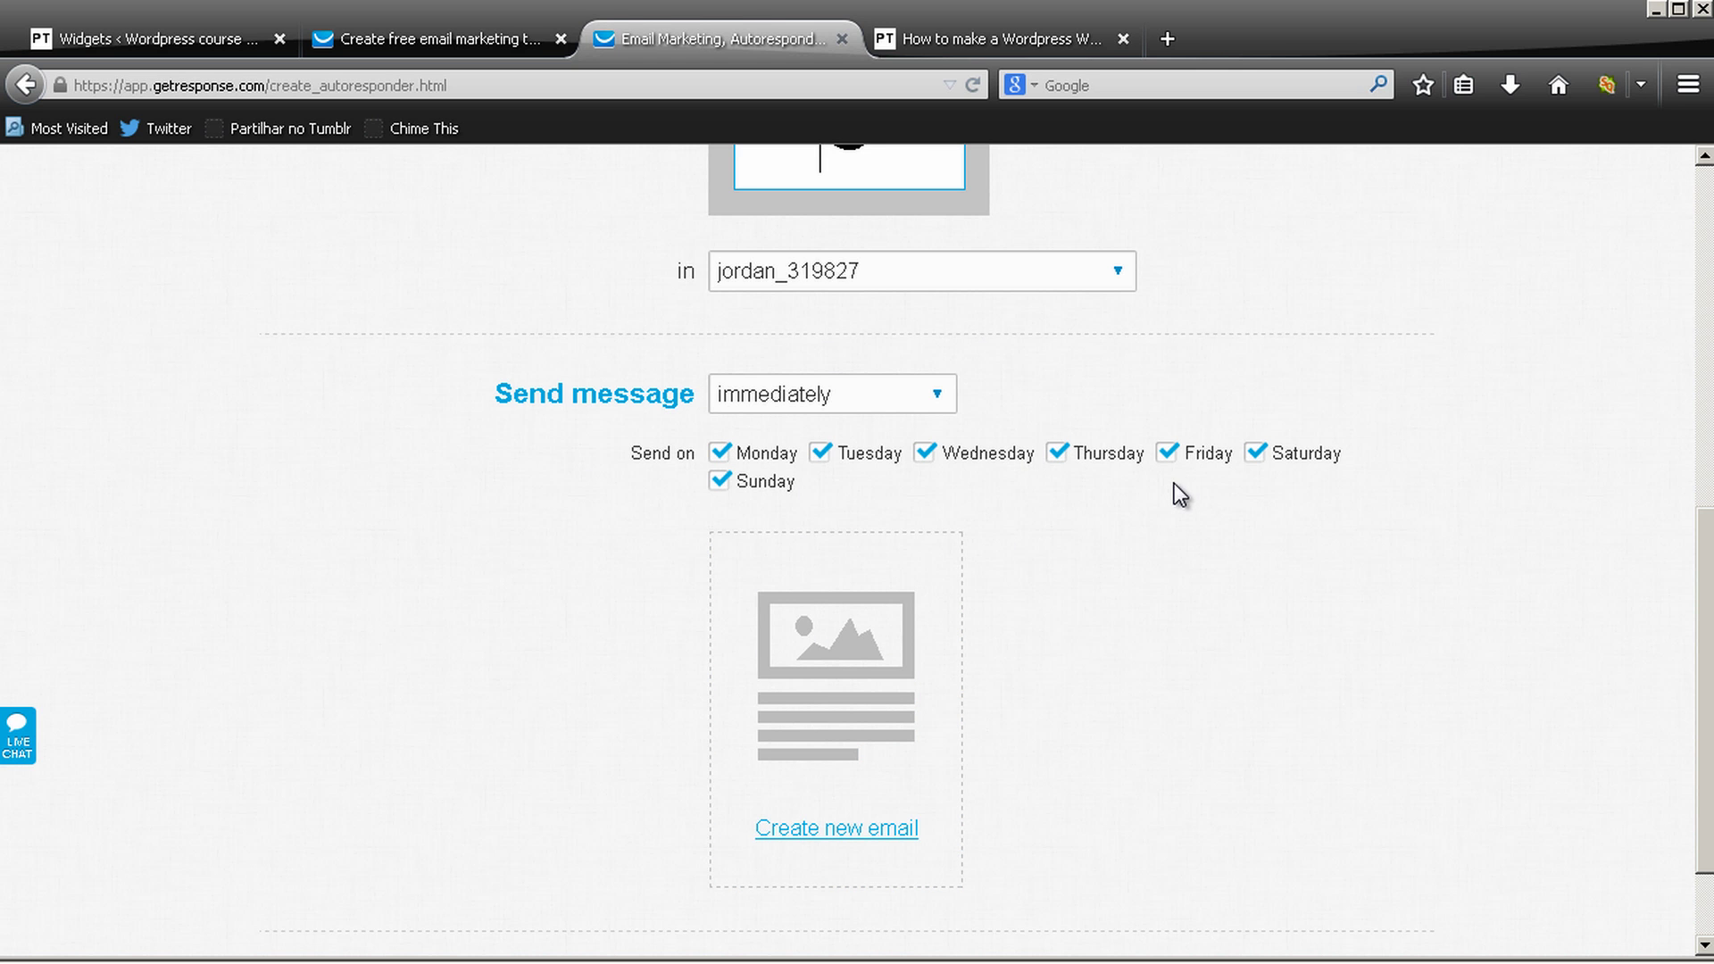
pyautogui.scroll(-2, 1113, 368)
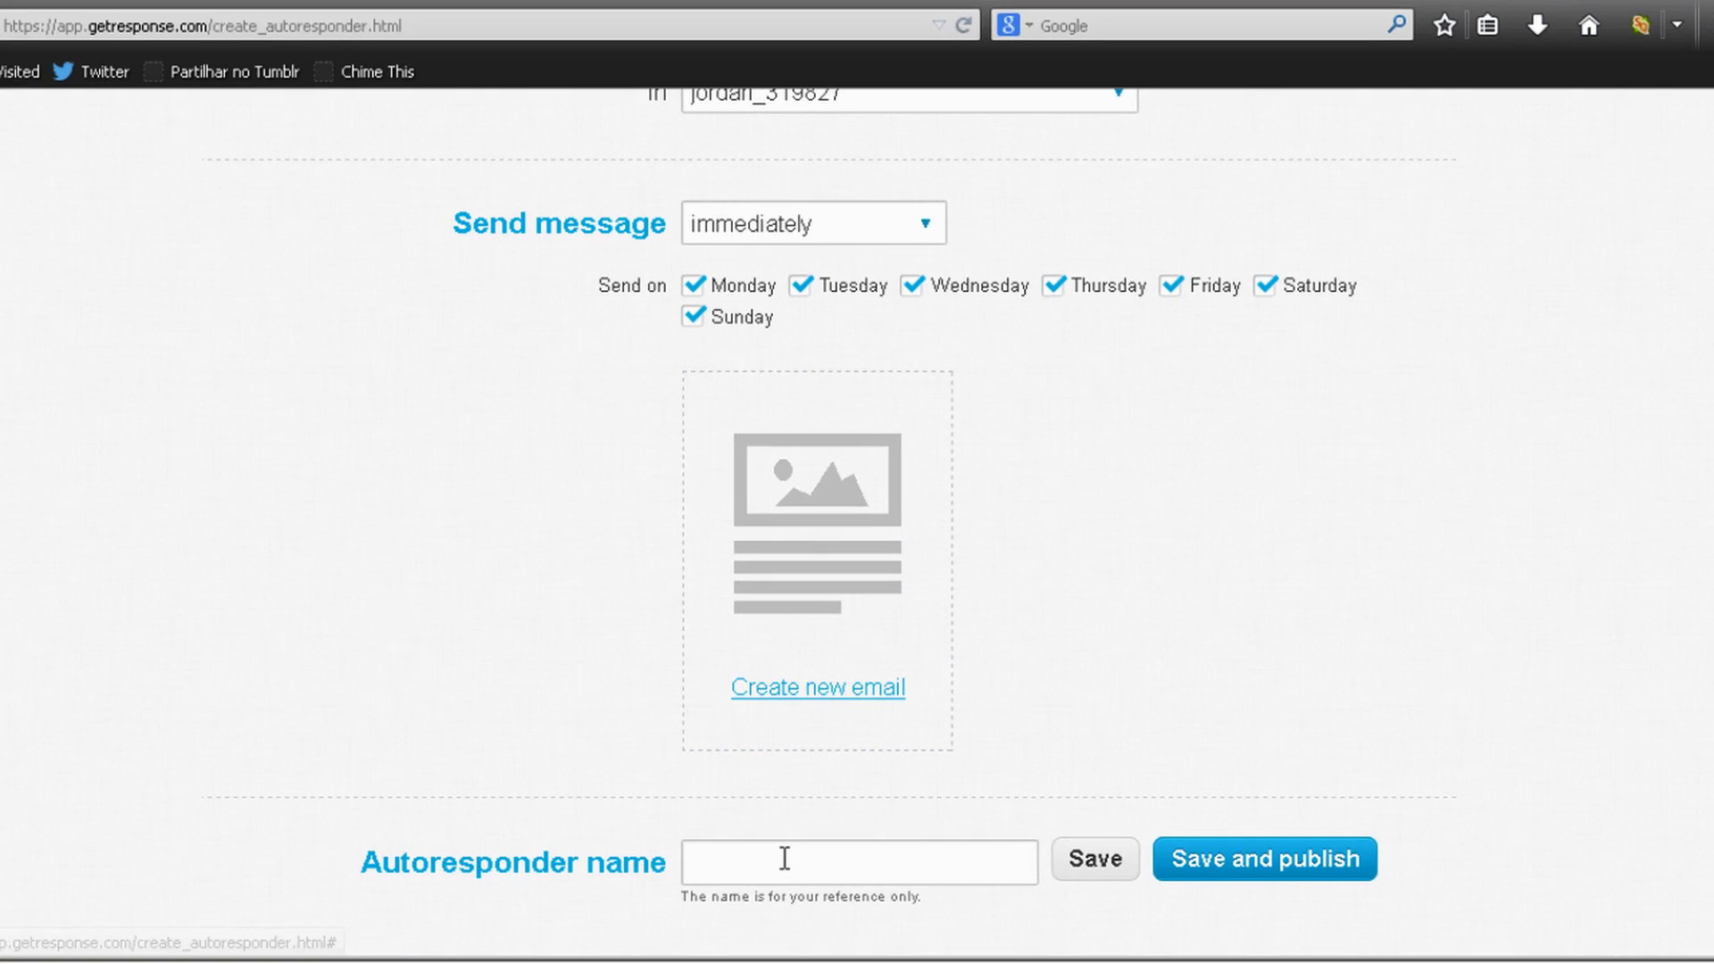
# Name the autoresponder 'Prositetutorials Course Autoresponder' and start creating its email message
pyautogui.click(785, 858)
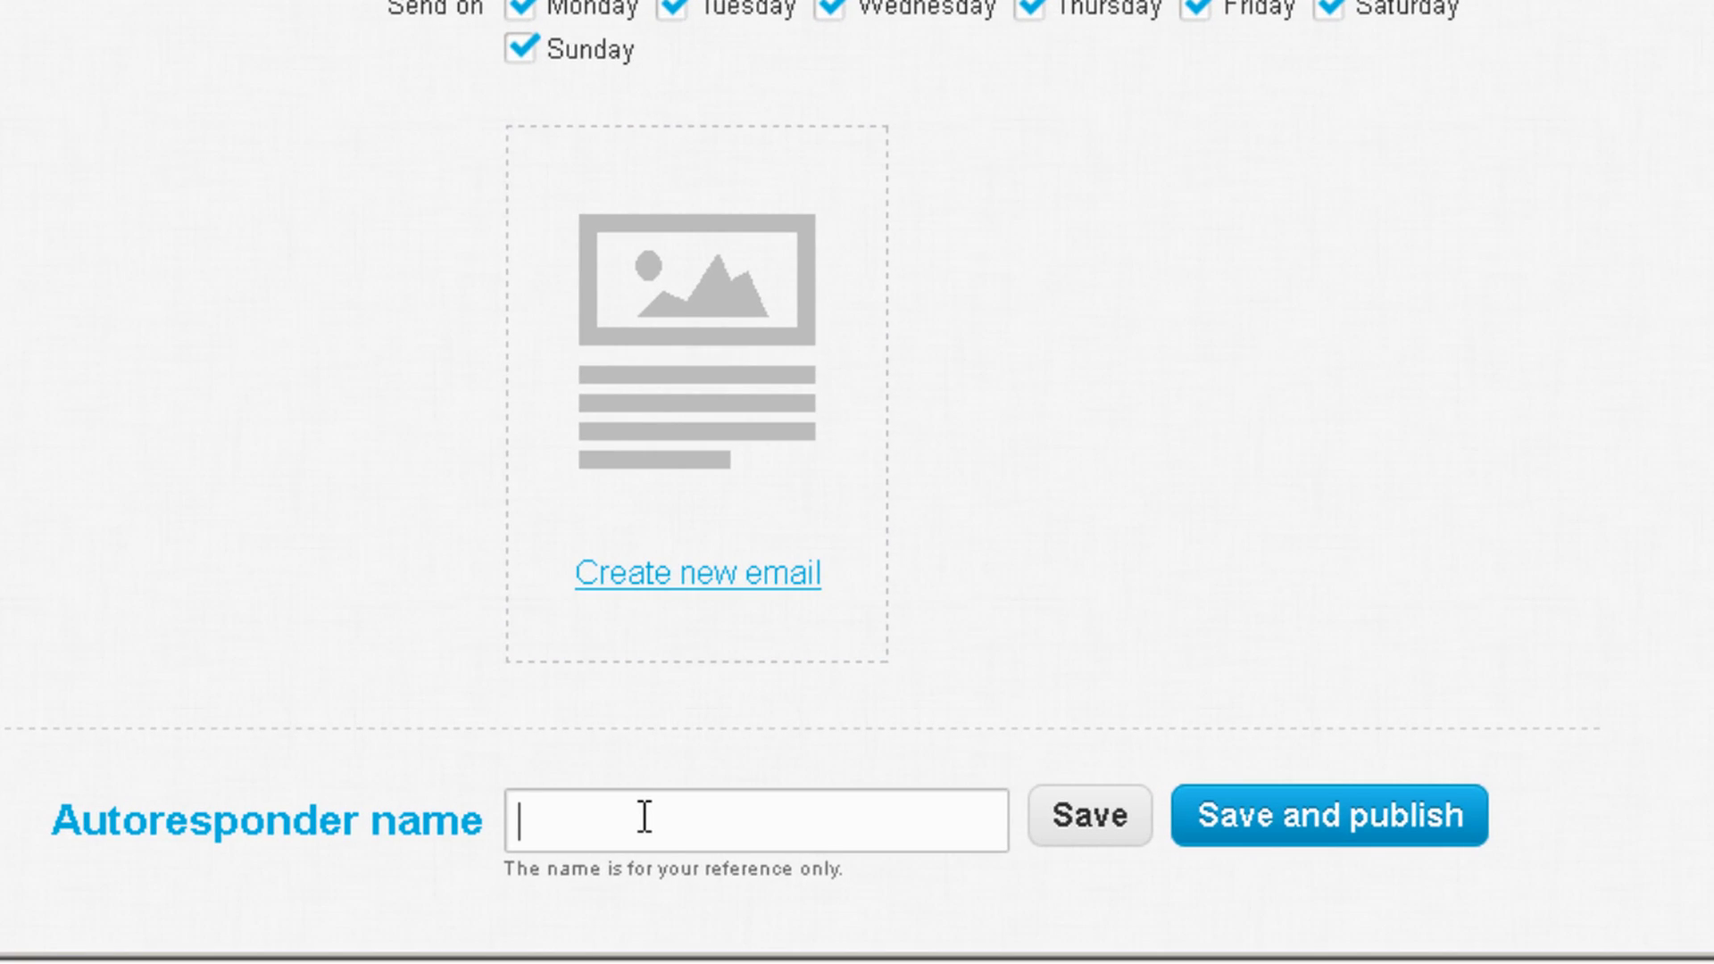
pyautogui.write('Prositetutorials C')
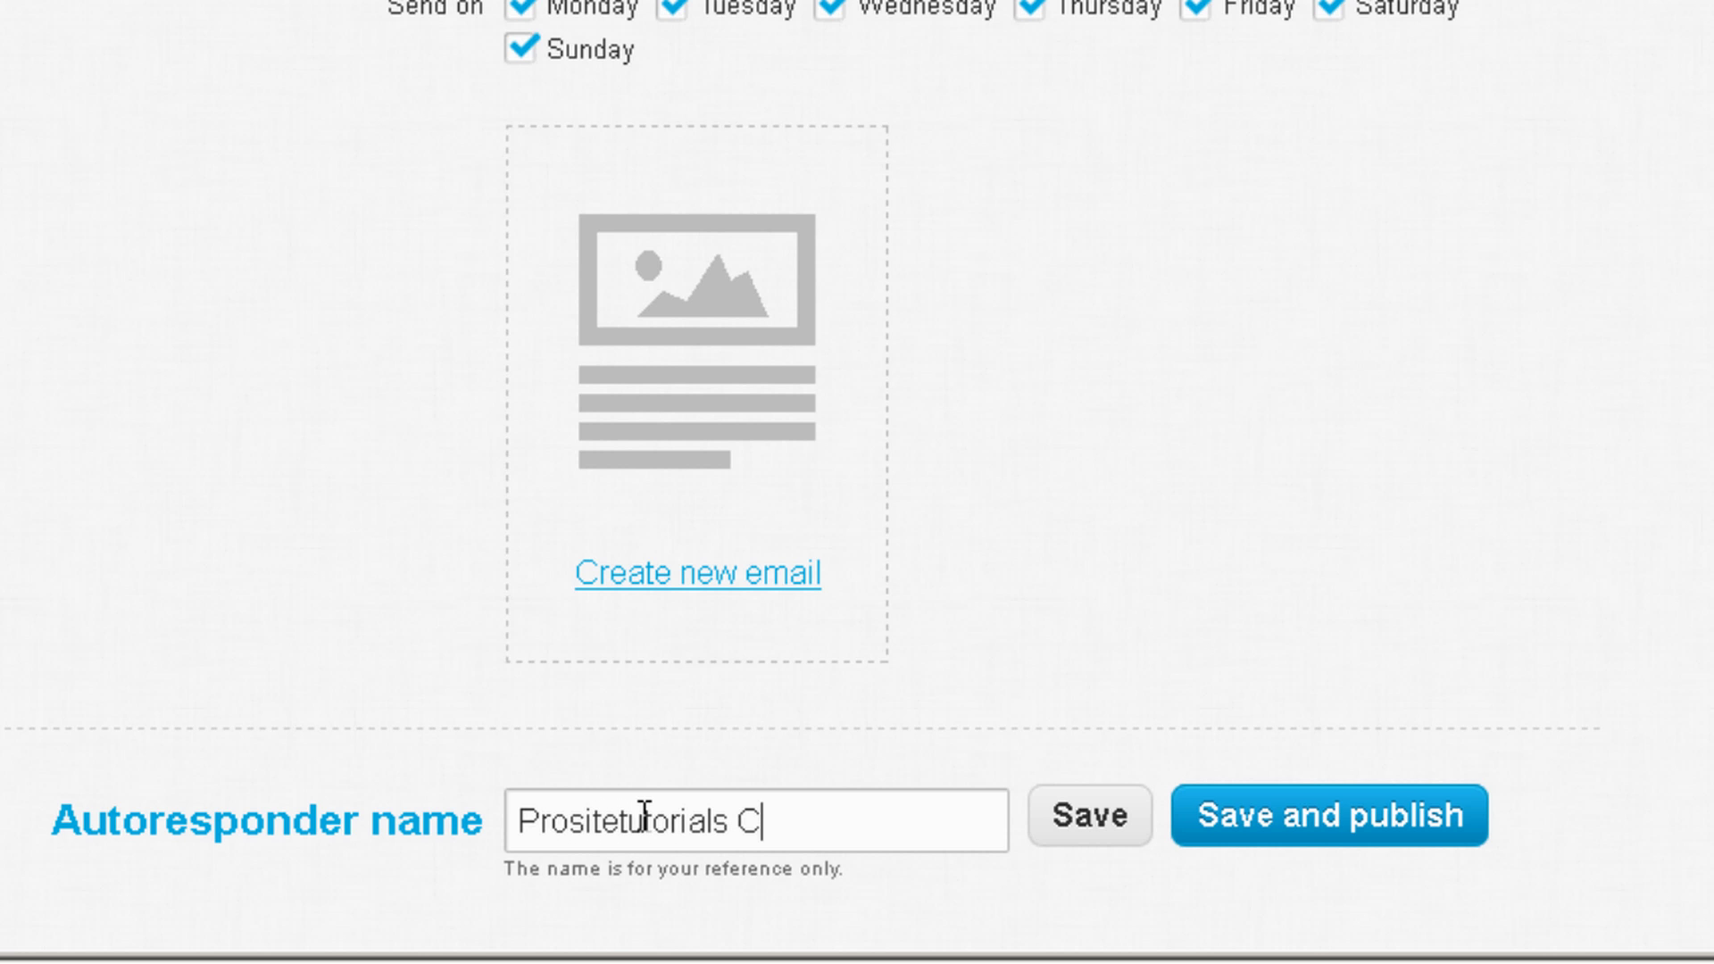
pyautogui.write('ourse Autore')
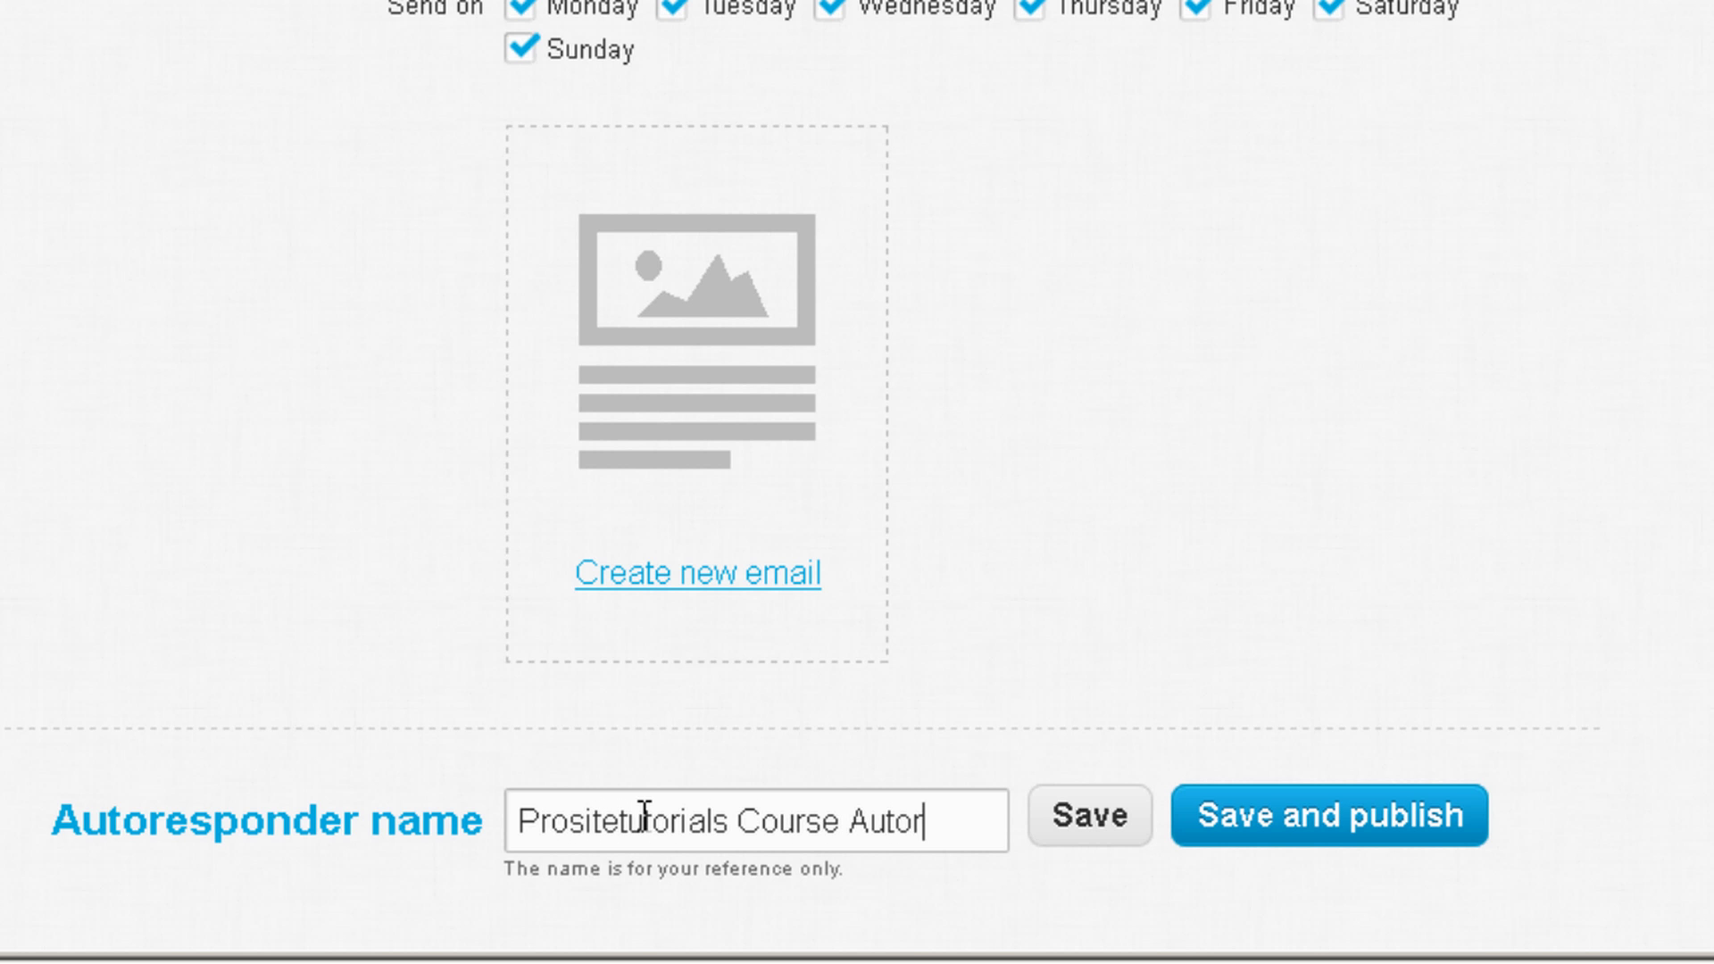
pyautogui.write('sponder')
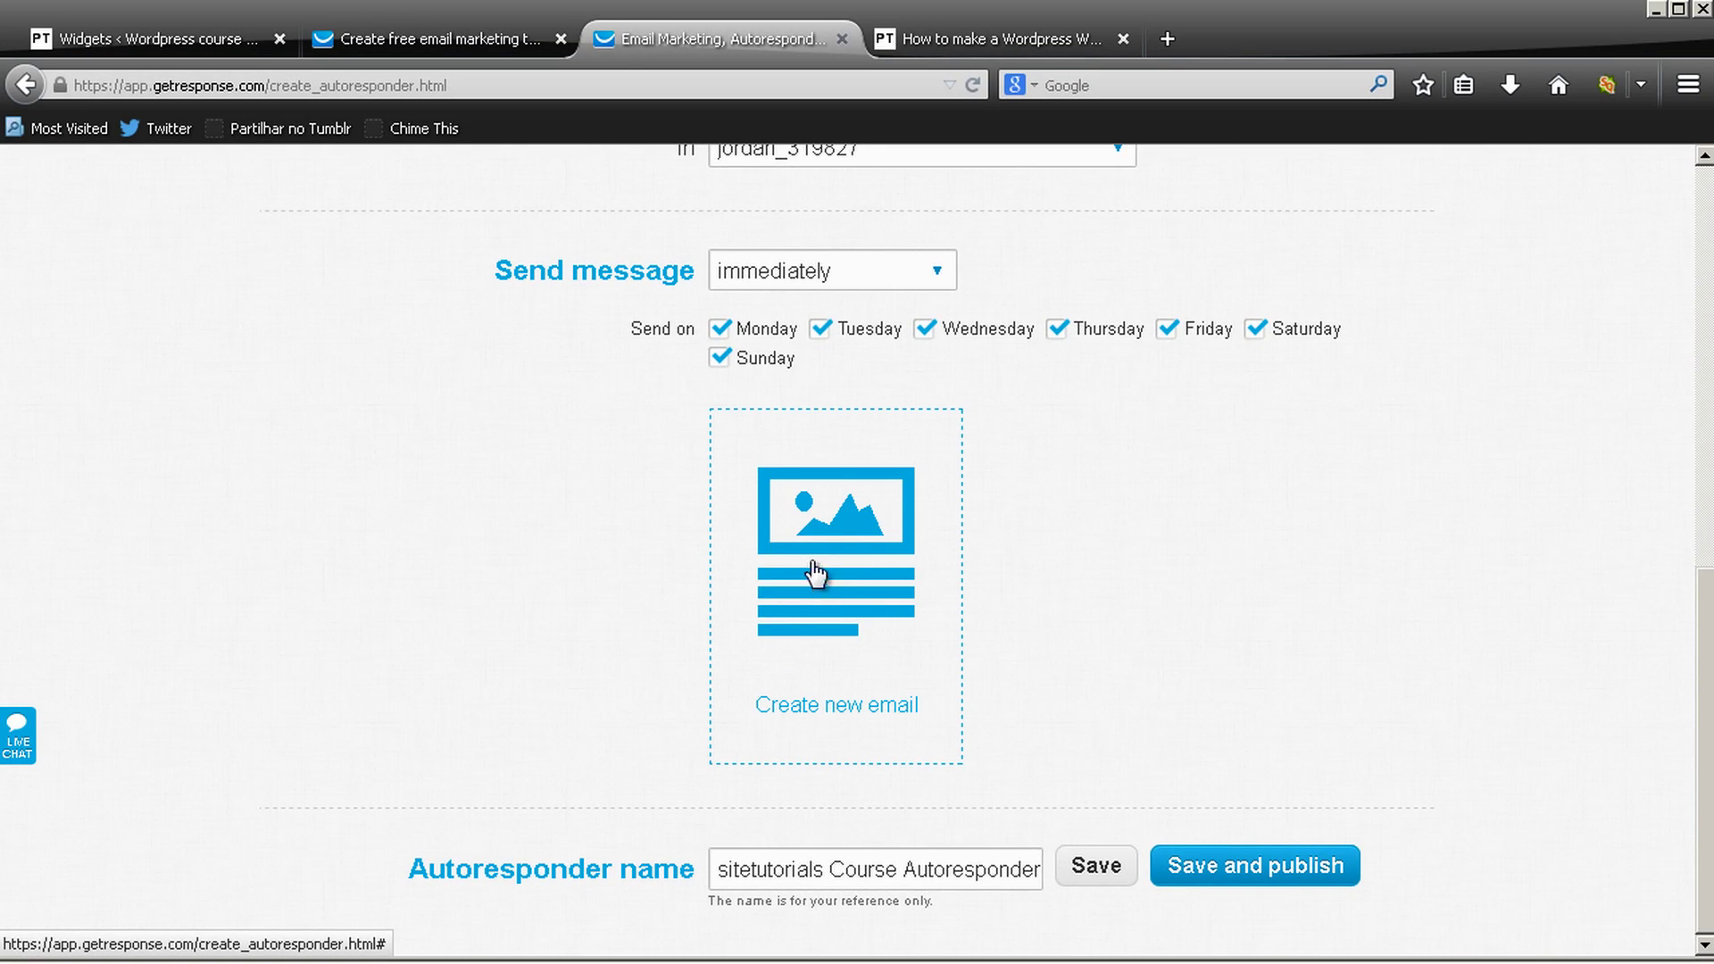
pyautogui.click(818, 578)
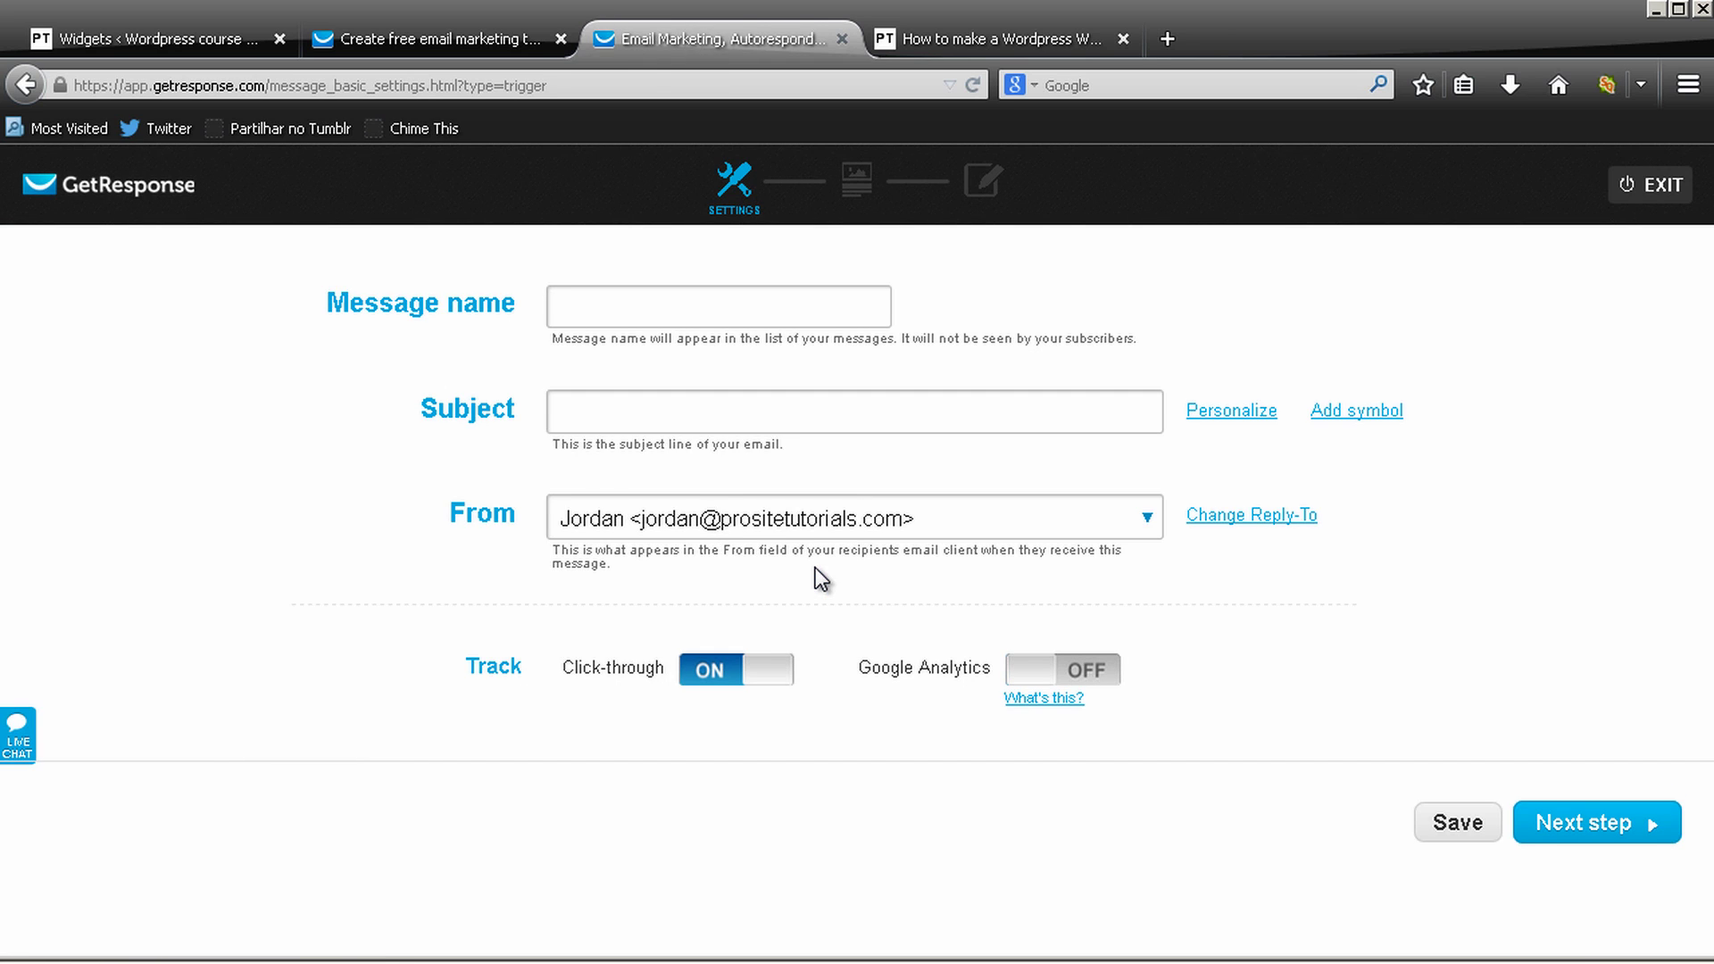
# Name the message 'Email Day 0' with subject 'Free ebook, "Get 1.000 Visitors To Your Website In a Month"'
pyautogui.click(659, 306)
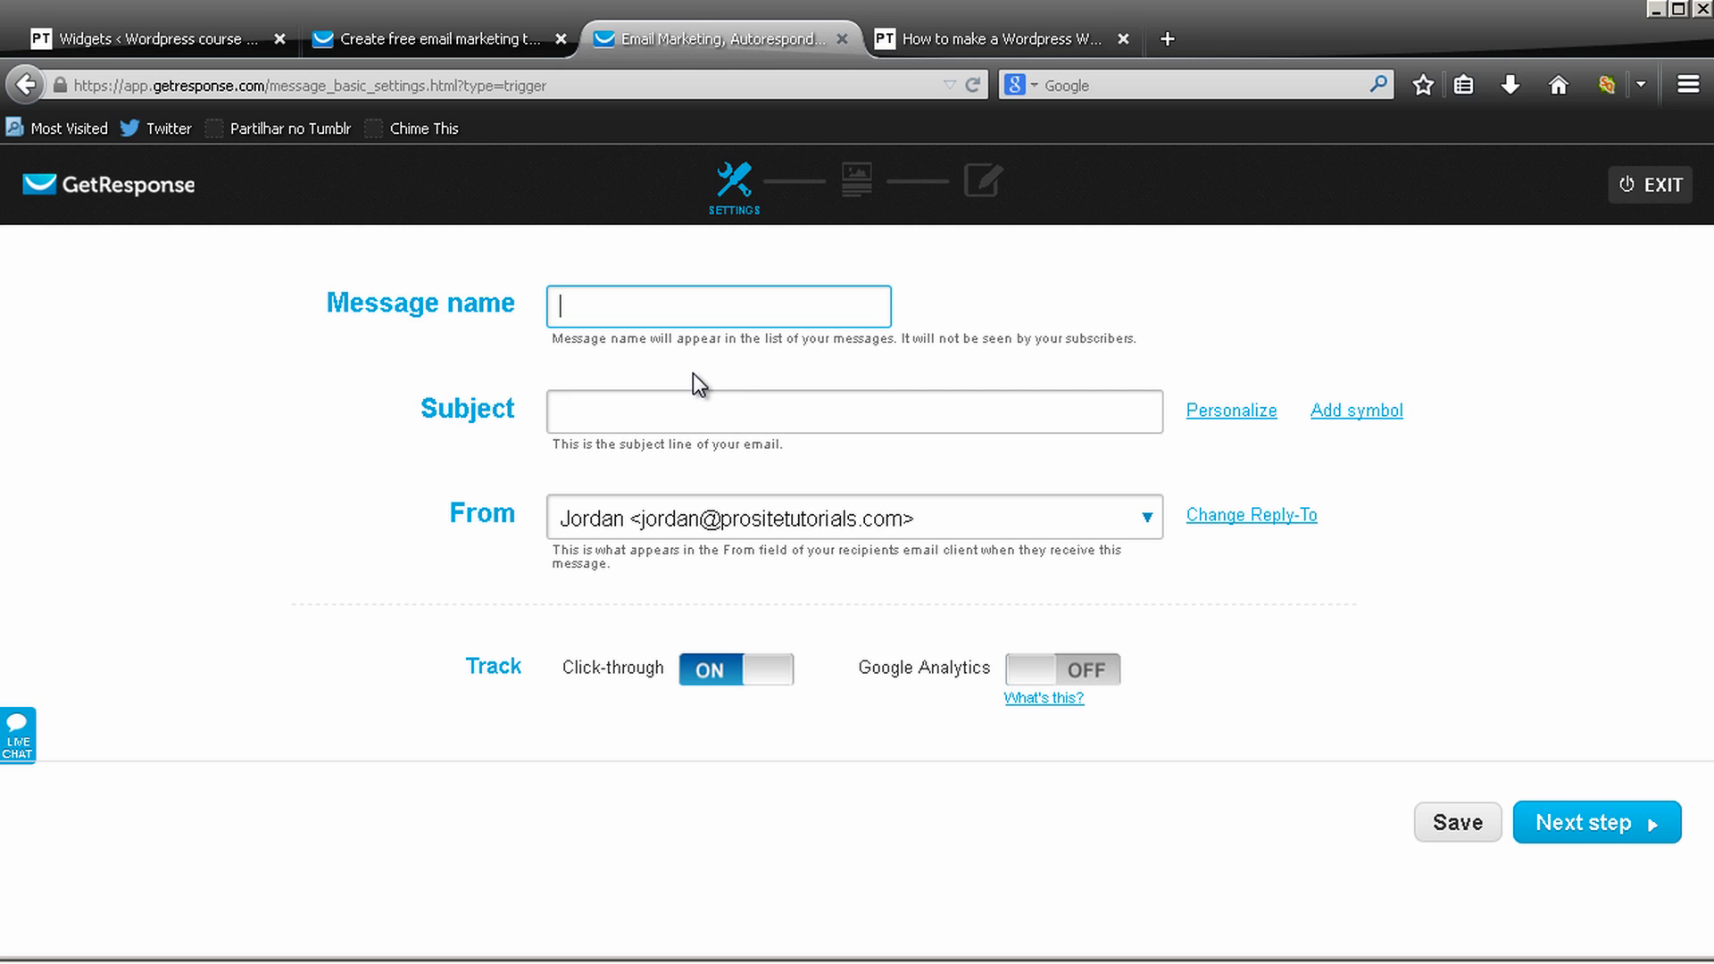
pyautogui.write('Email ')
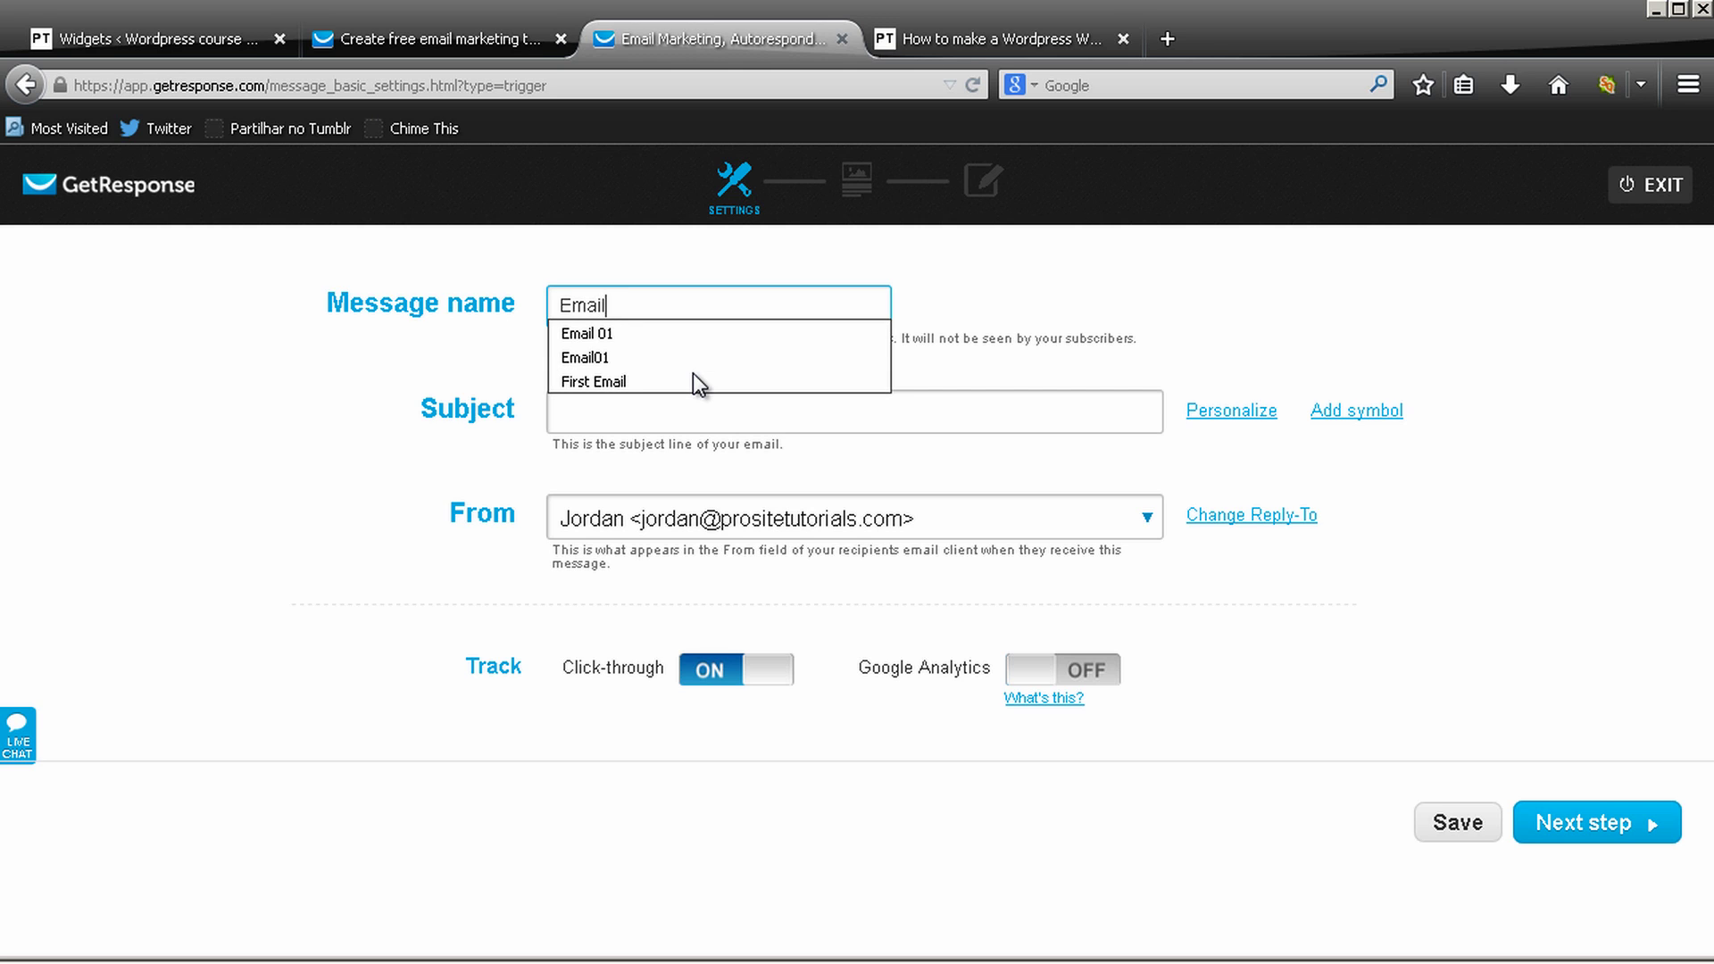
pyautogui.write('Day 1')
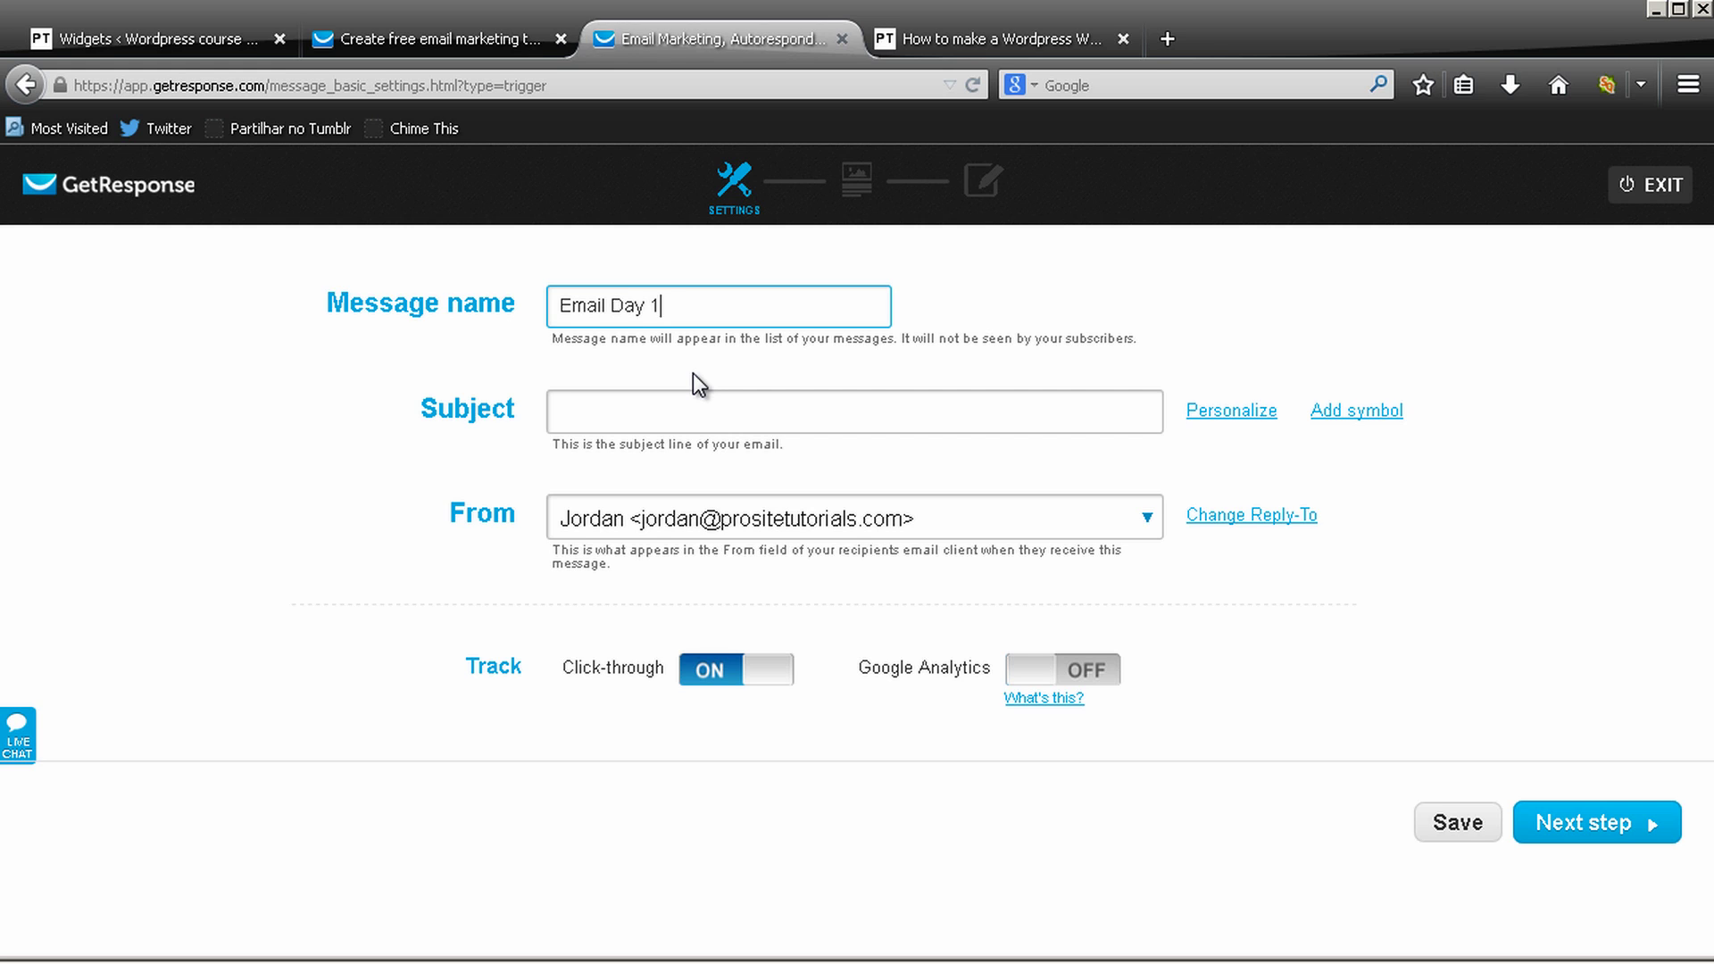
pyautogui.press('BackSpace')
pyautogui.write('0')
pyautogui.press('Tab')
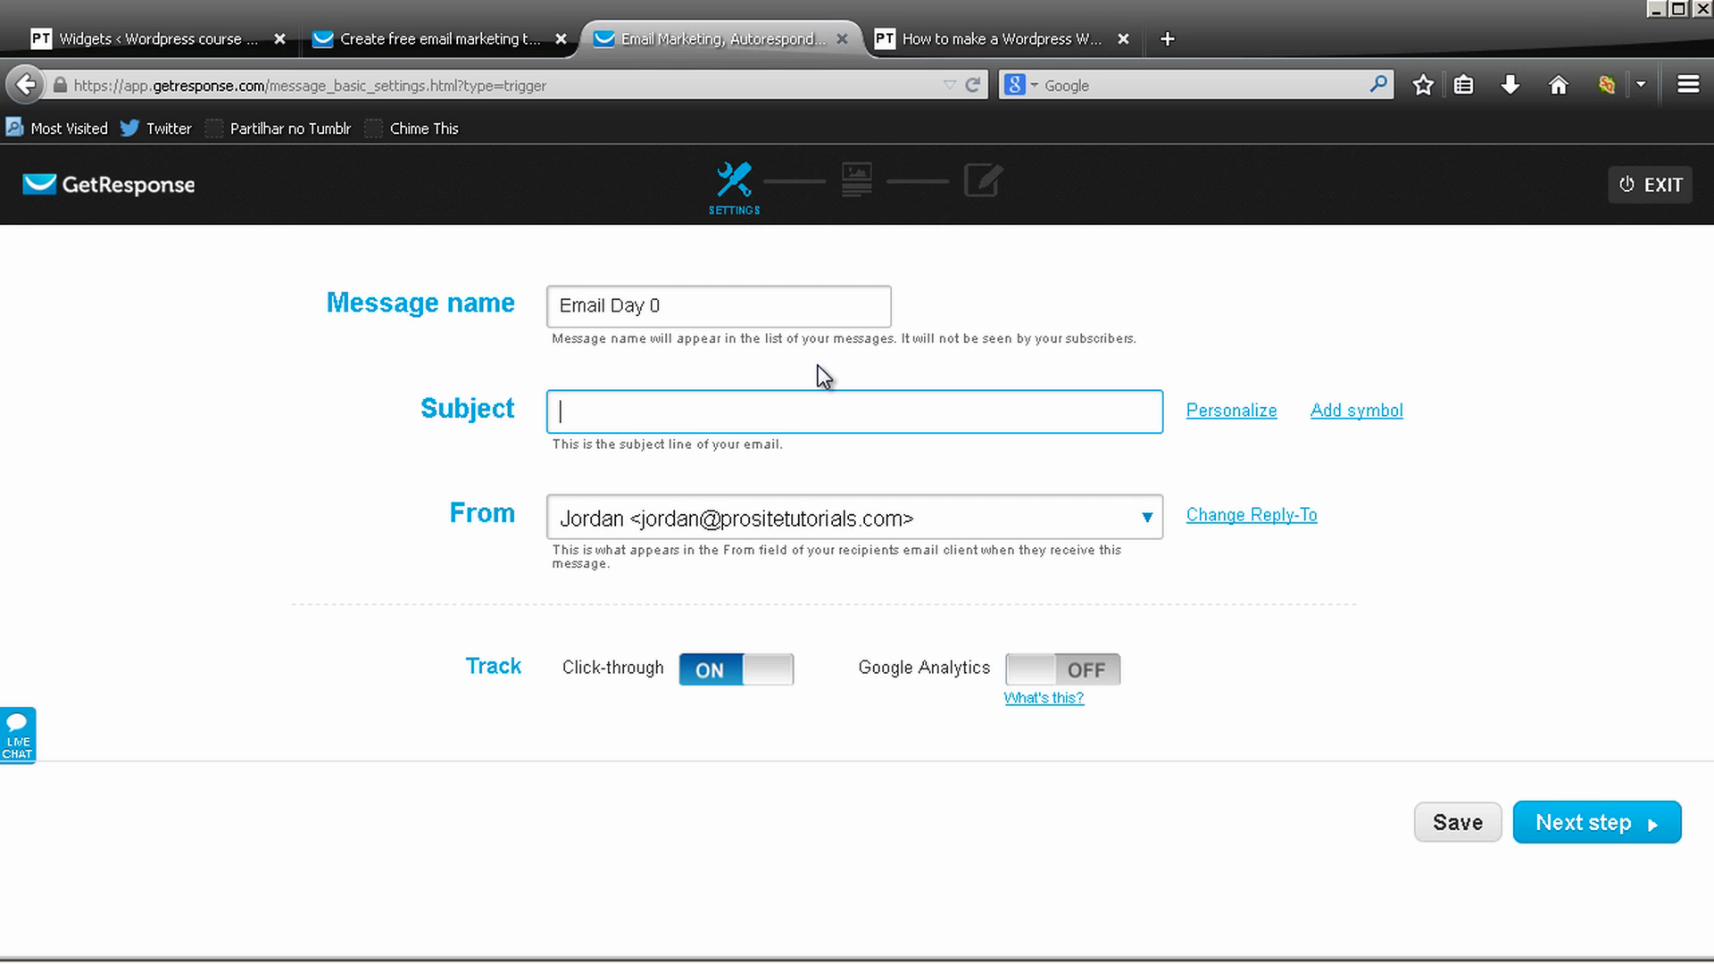
pyautogui.write('Free bo')
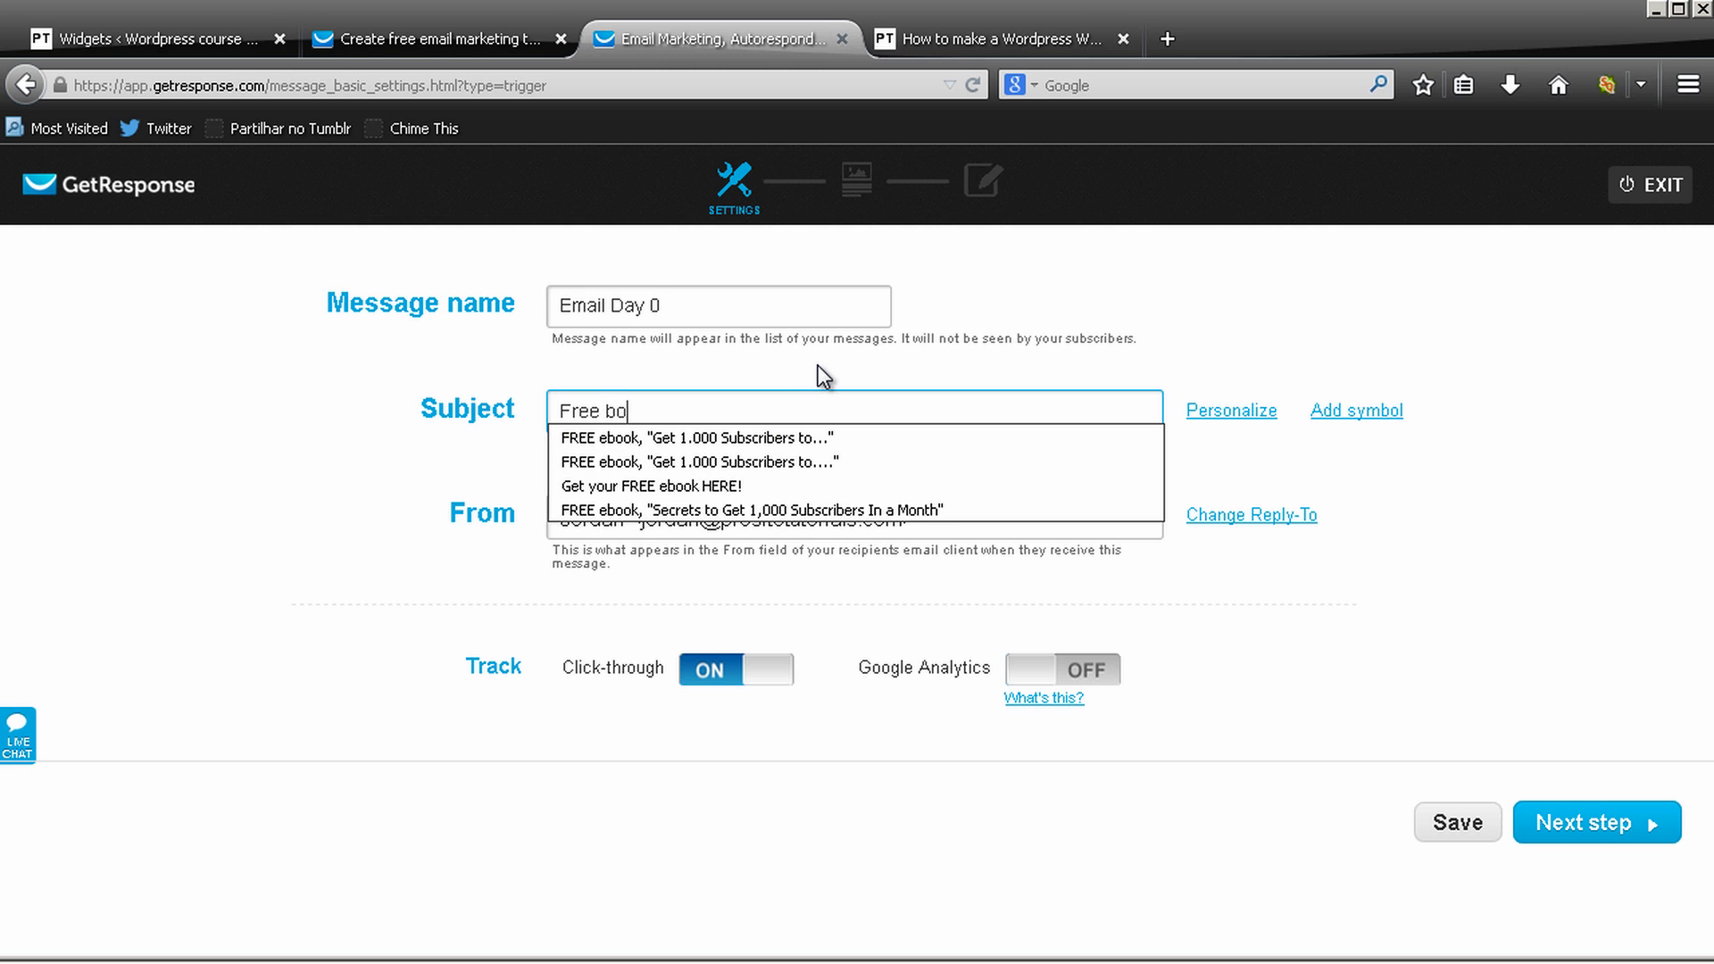
pyautogui.press('BackSpace')
pyautogui.press('BackSpace')
pyautogui.write('ebook, "G')
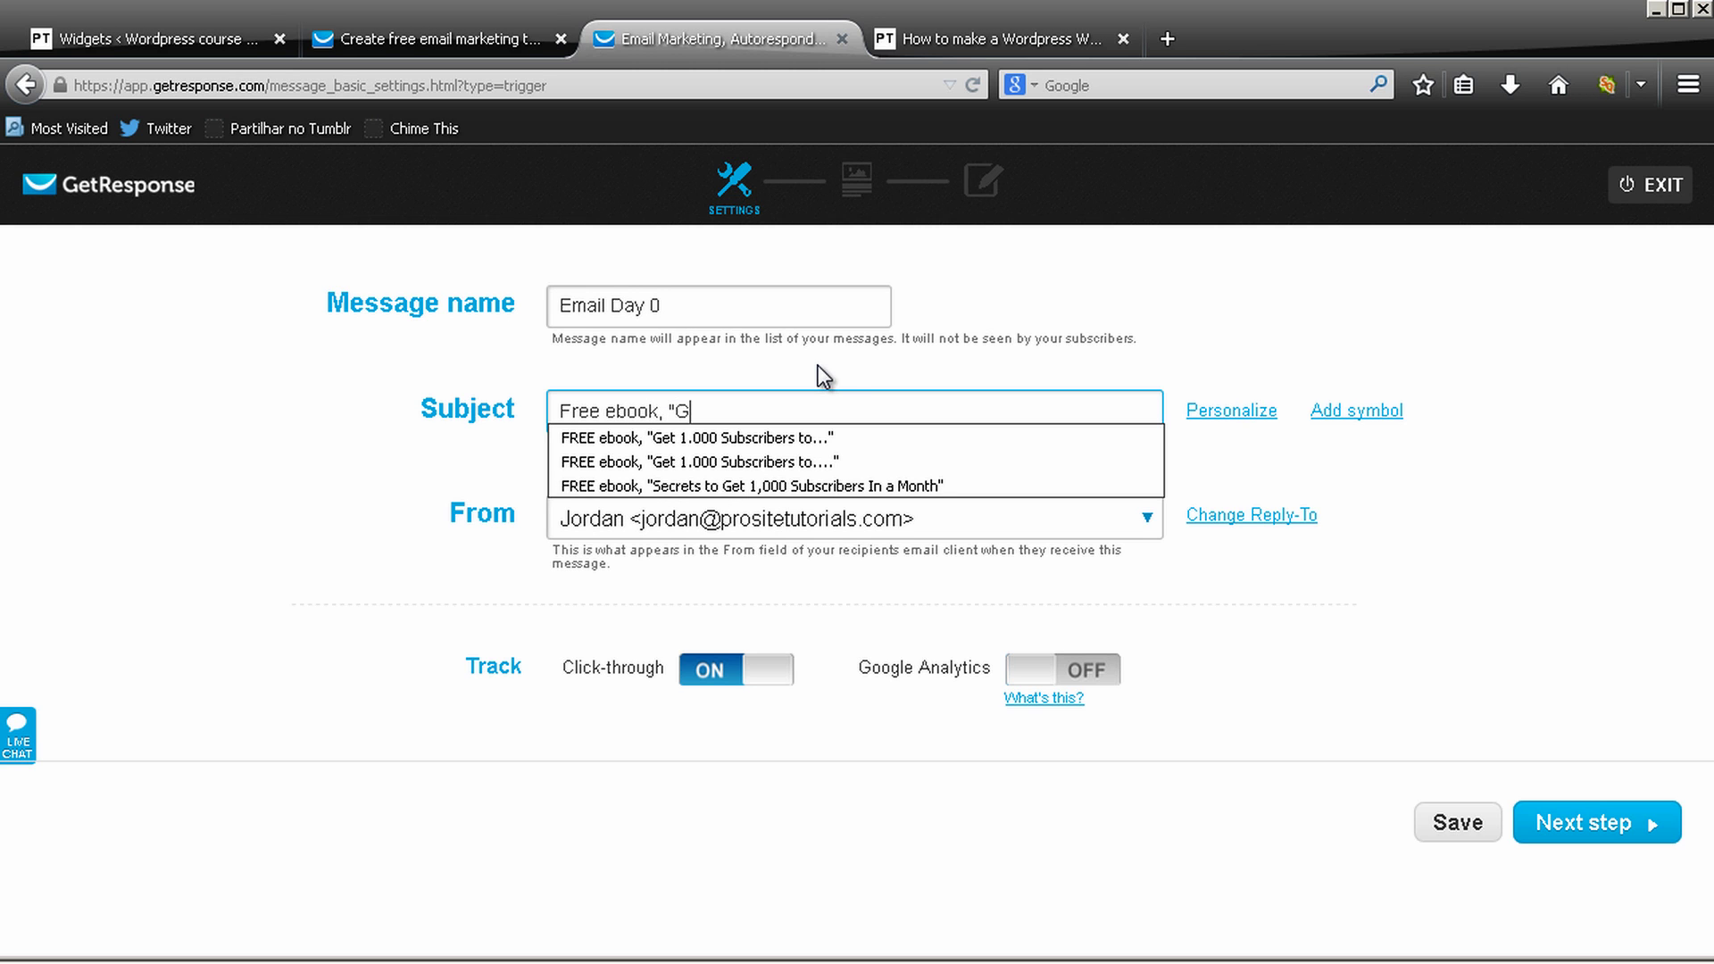
pyautogui.write('et 1.000 Subsc')
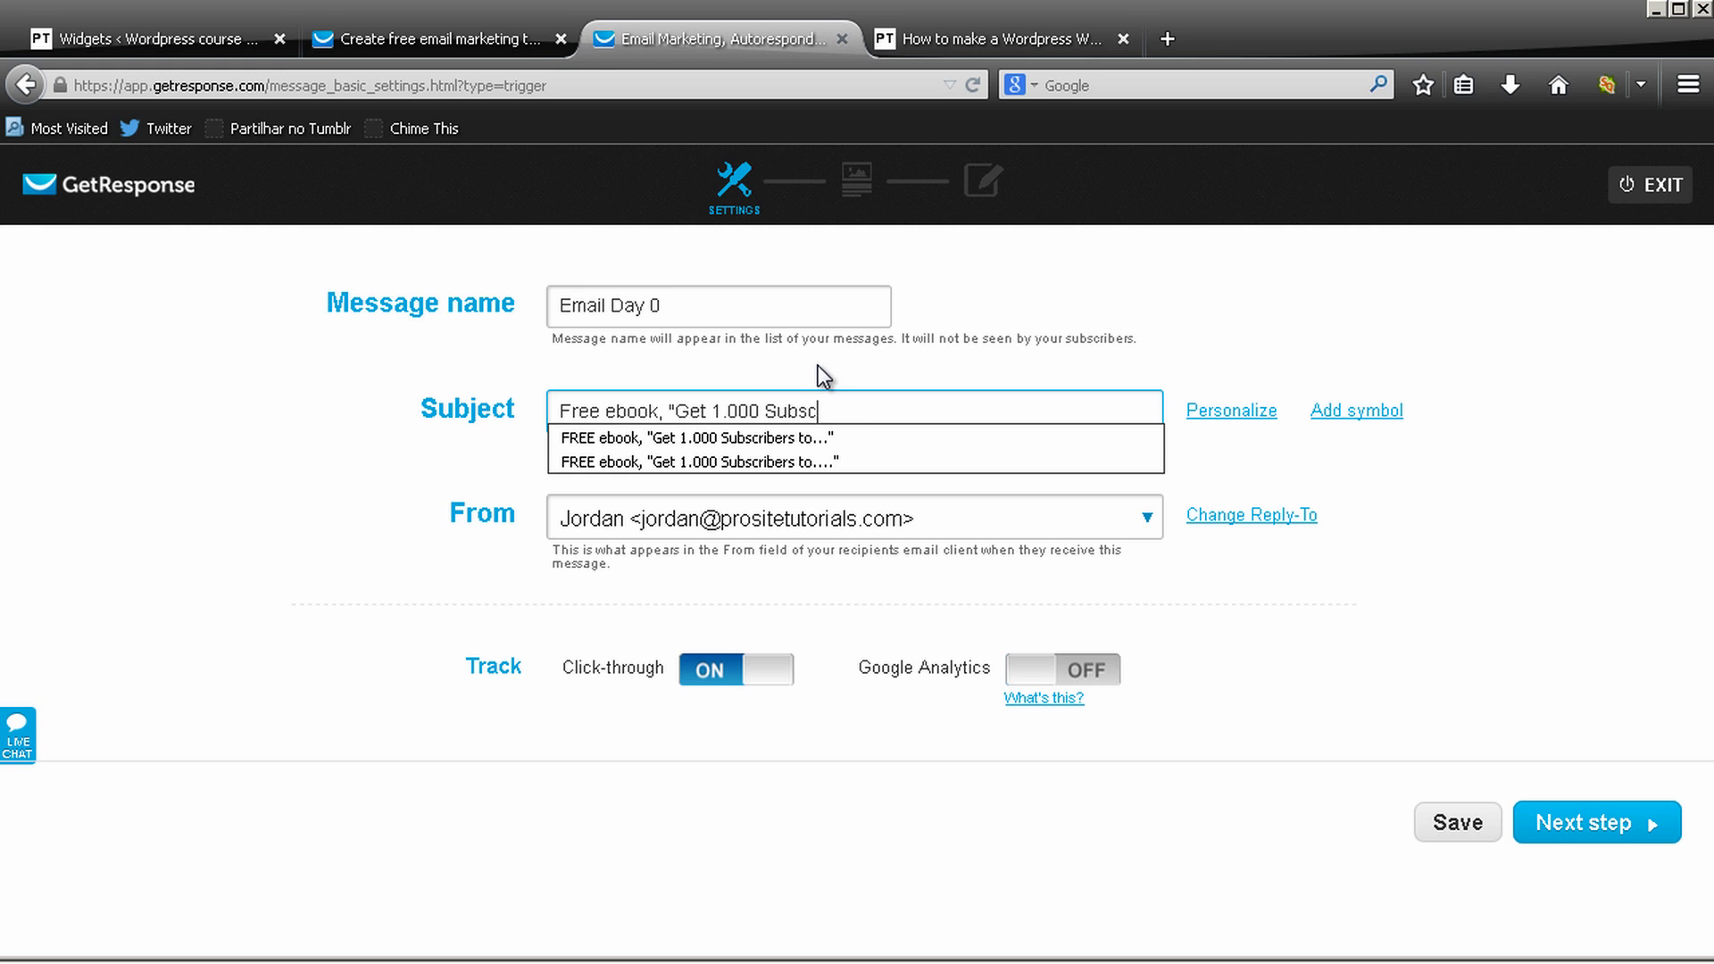
pyautogui.write('ribe')
pyautogui.press('BackSpace')
pyautogui.press('BackSpace')
pyautogui.press('BackSpace')
pyautogui.press('BackSpace')
pyautogui.press('BackSpace')
pyautogui.press('BackSpace')
pyautogui.press('BackSpace')
pyautogui.press('BackSpace')
pyautogui.press('BackSpace')
pyautogui.write('Visitors')
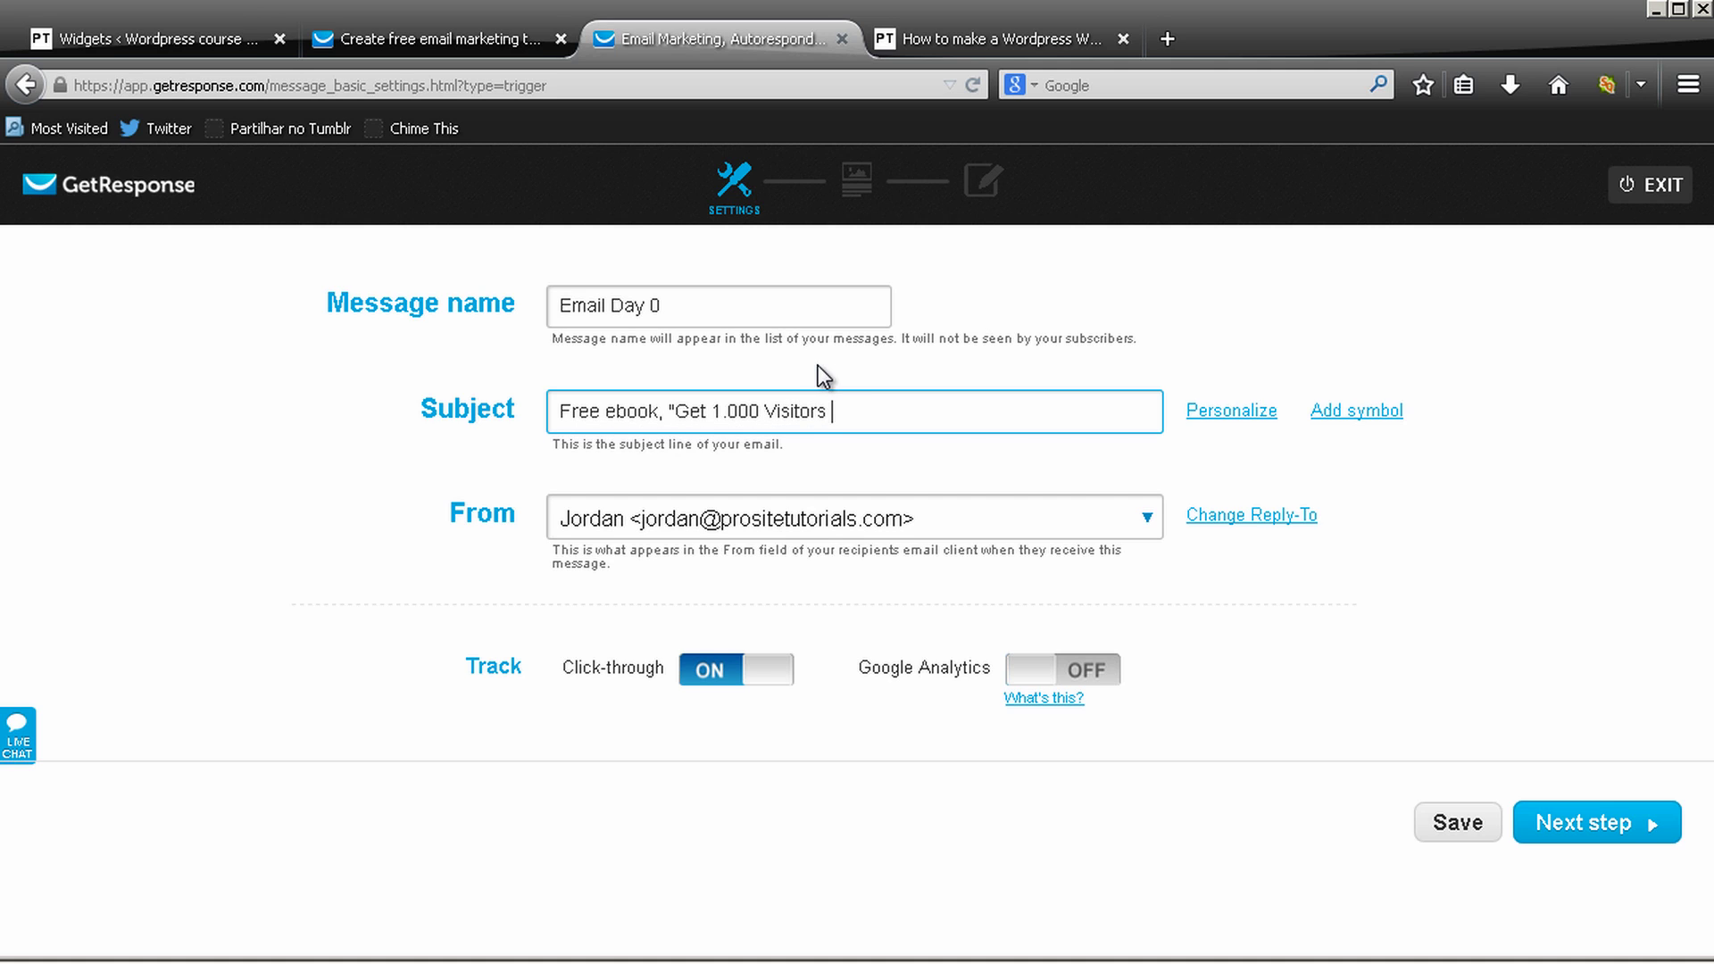
pyautogui.write(' To Your Website In a Month')
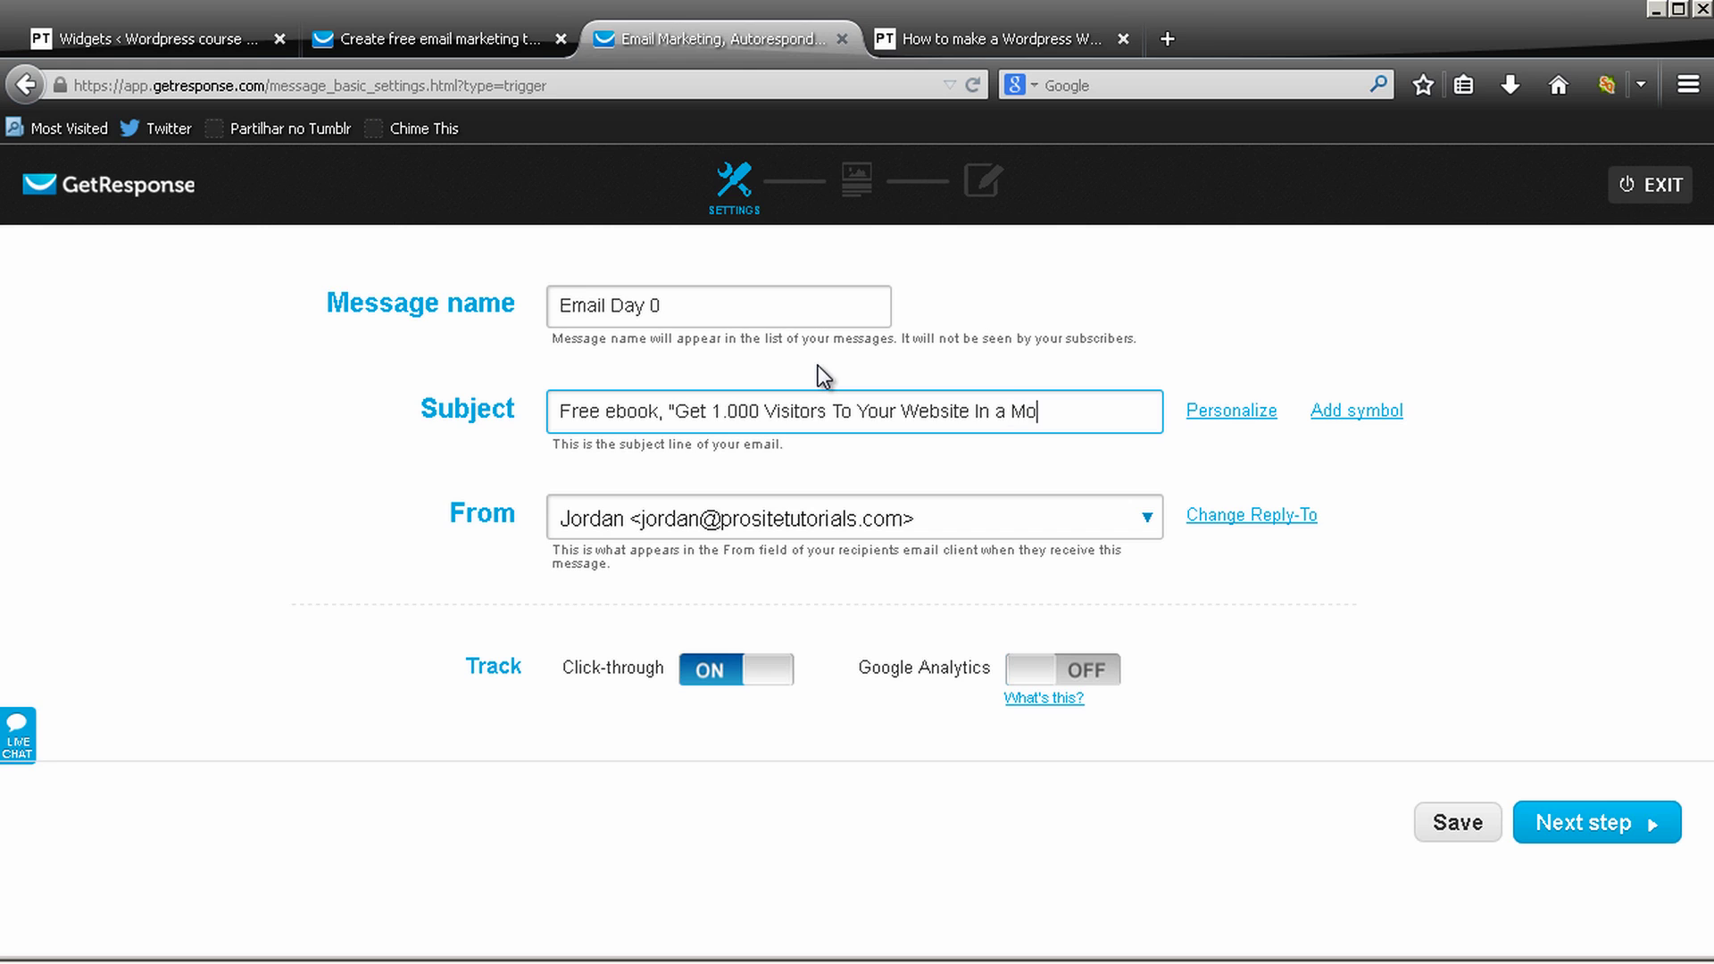
pyautogui.write('"')
# Continue to the predesigned template gallery and browse it to find Teamwork Mint
pyautogui.click(1575, 827)
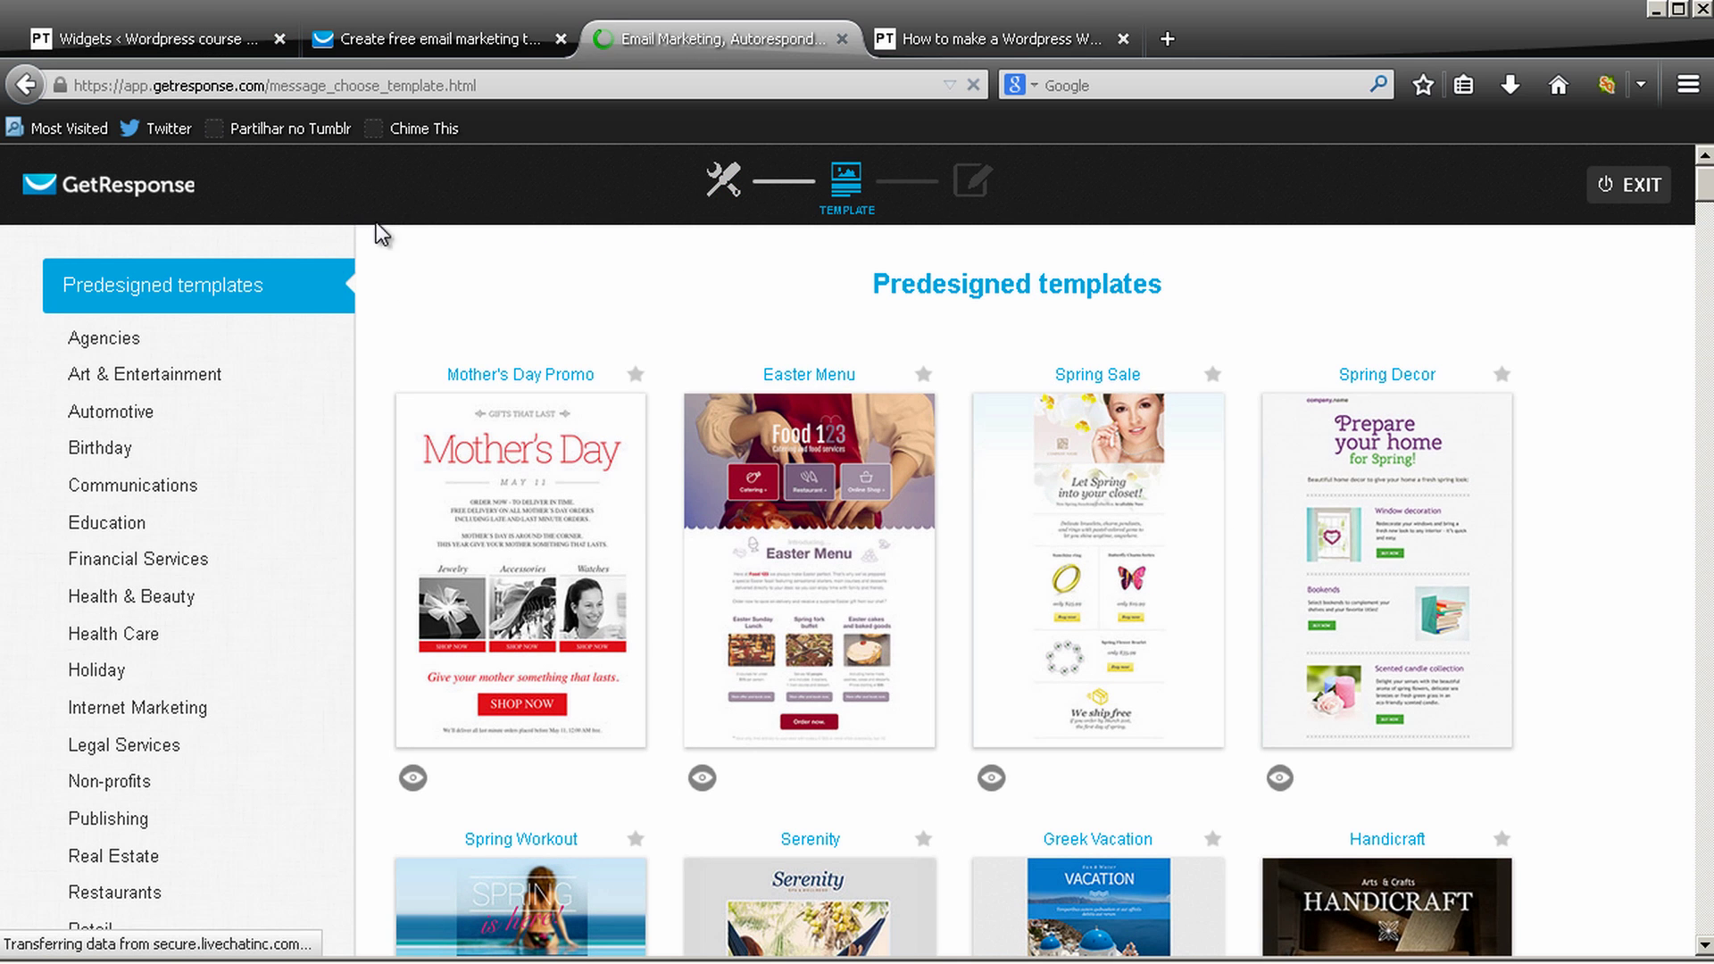
pyautogui.scroll(-6, 804, 535)
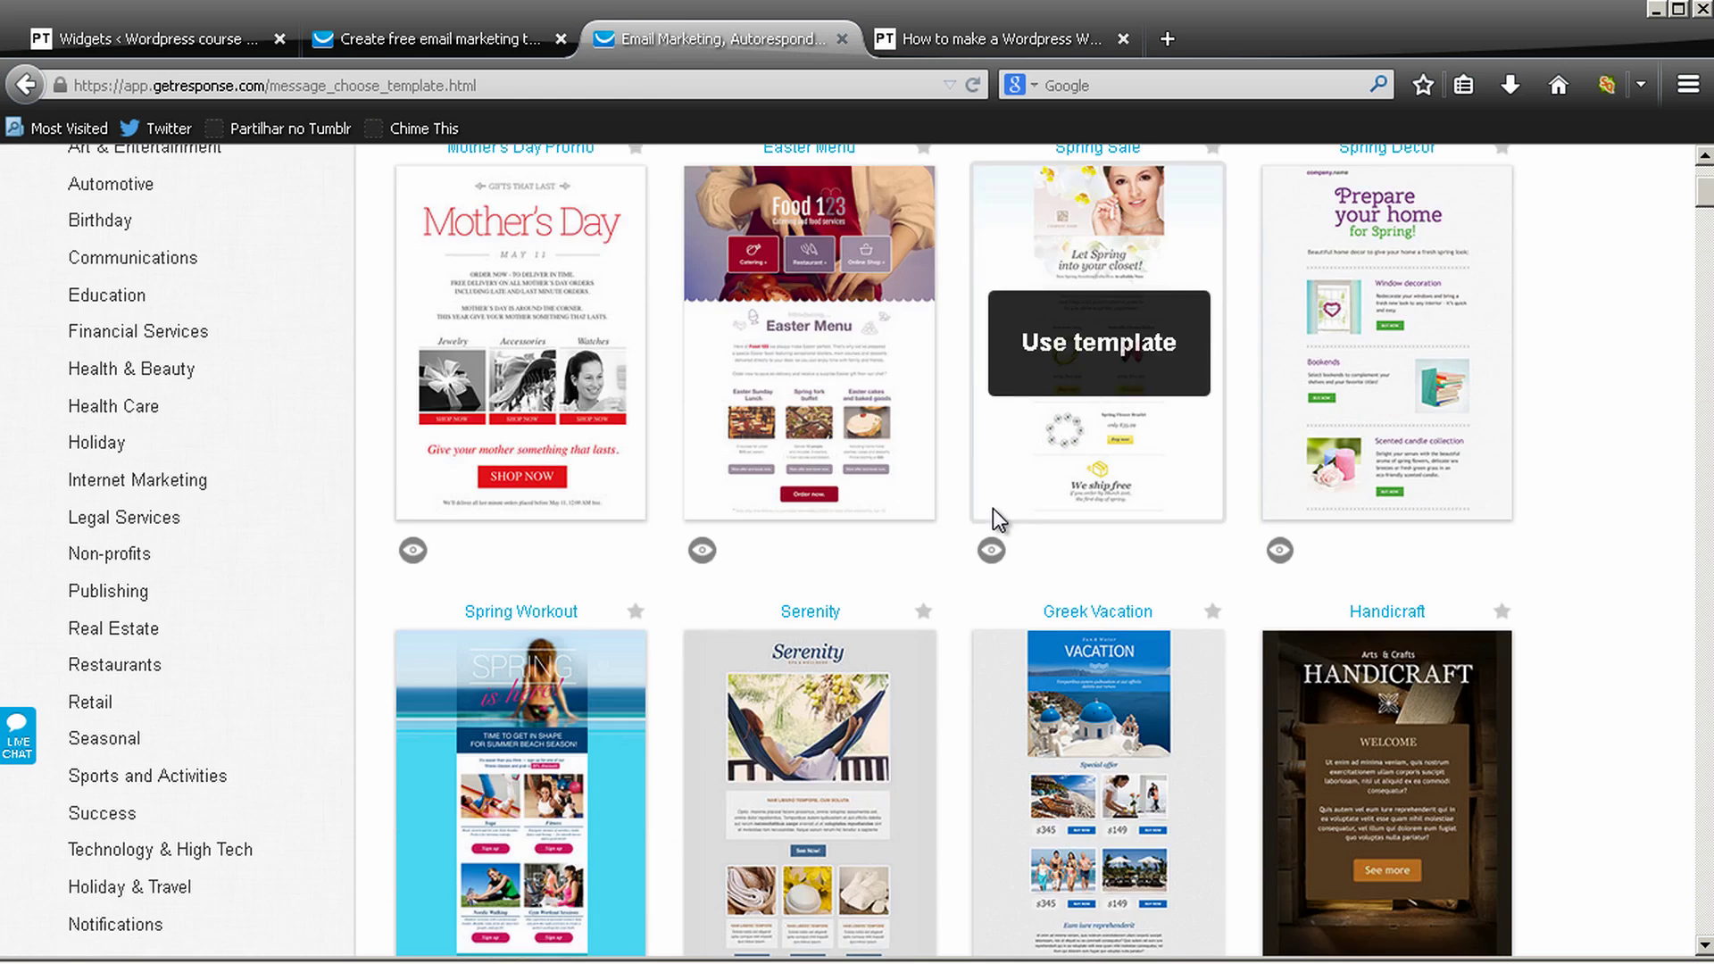
pyautogui.scroll(-5, 870, 362)
pyautogui.scroll(2, 1186, 452)
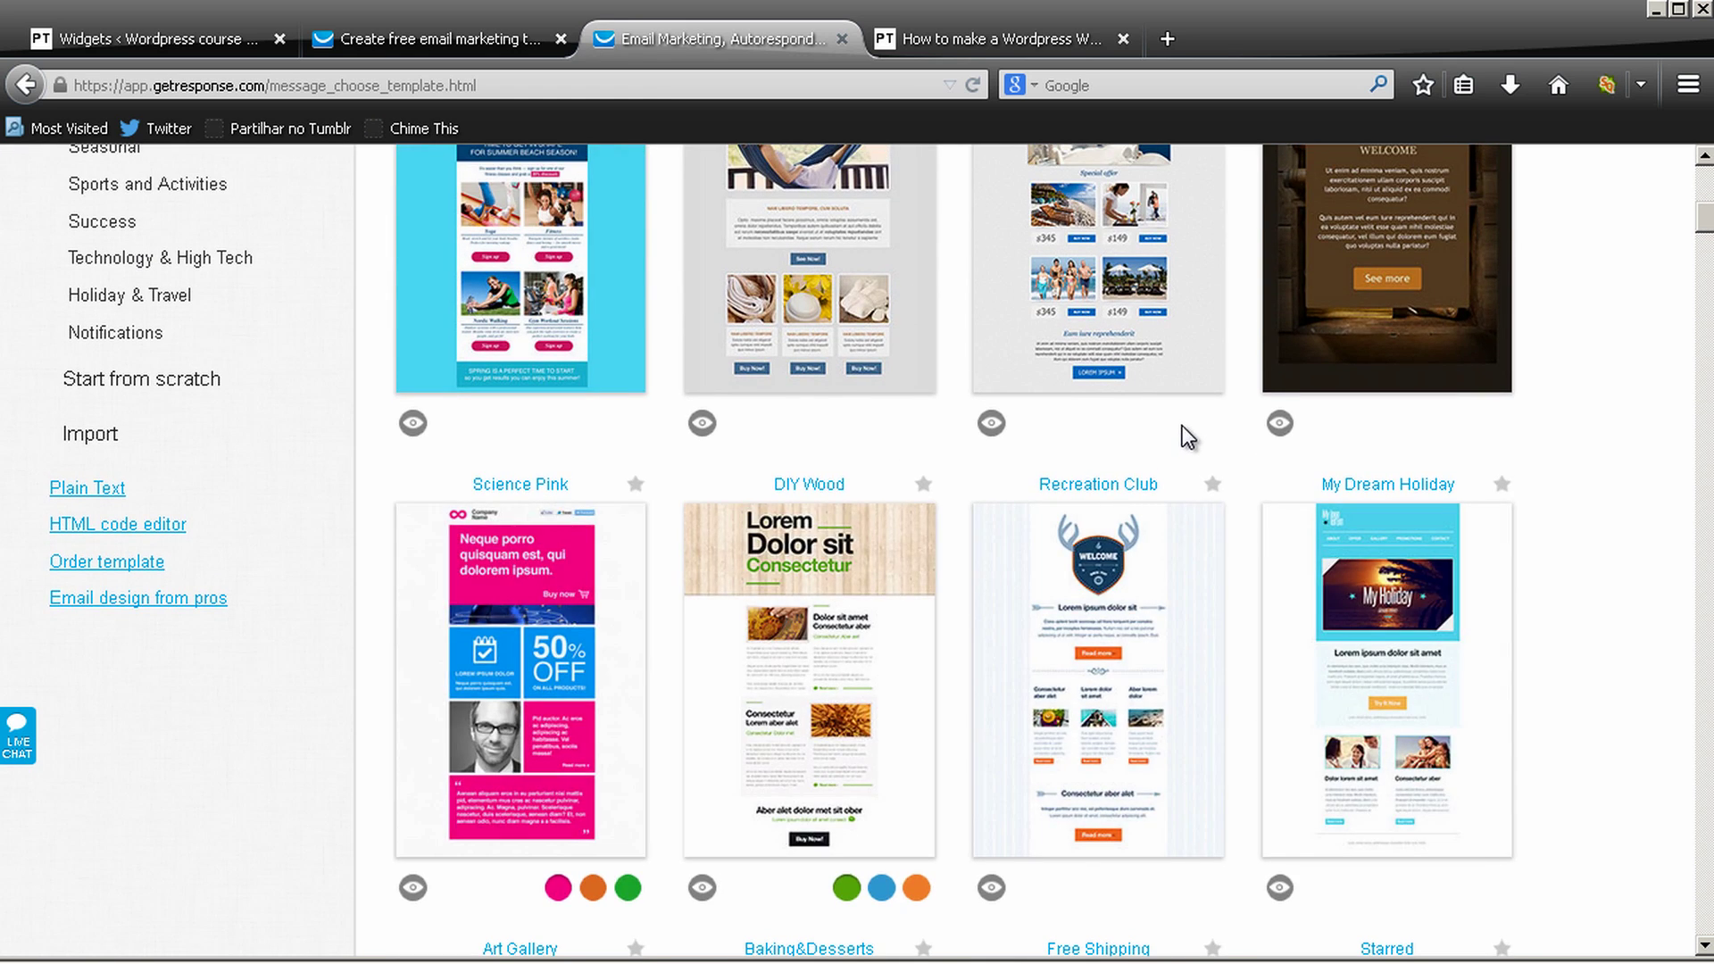
pyautogui.moveTo(1706, 221); pyautogui.dragTo(1707, 443)
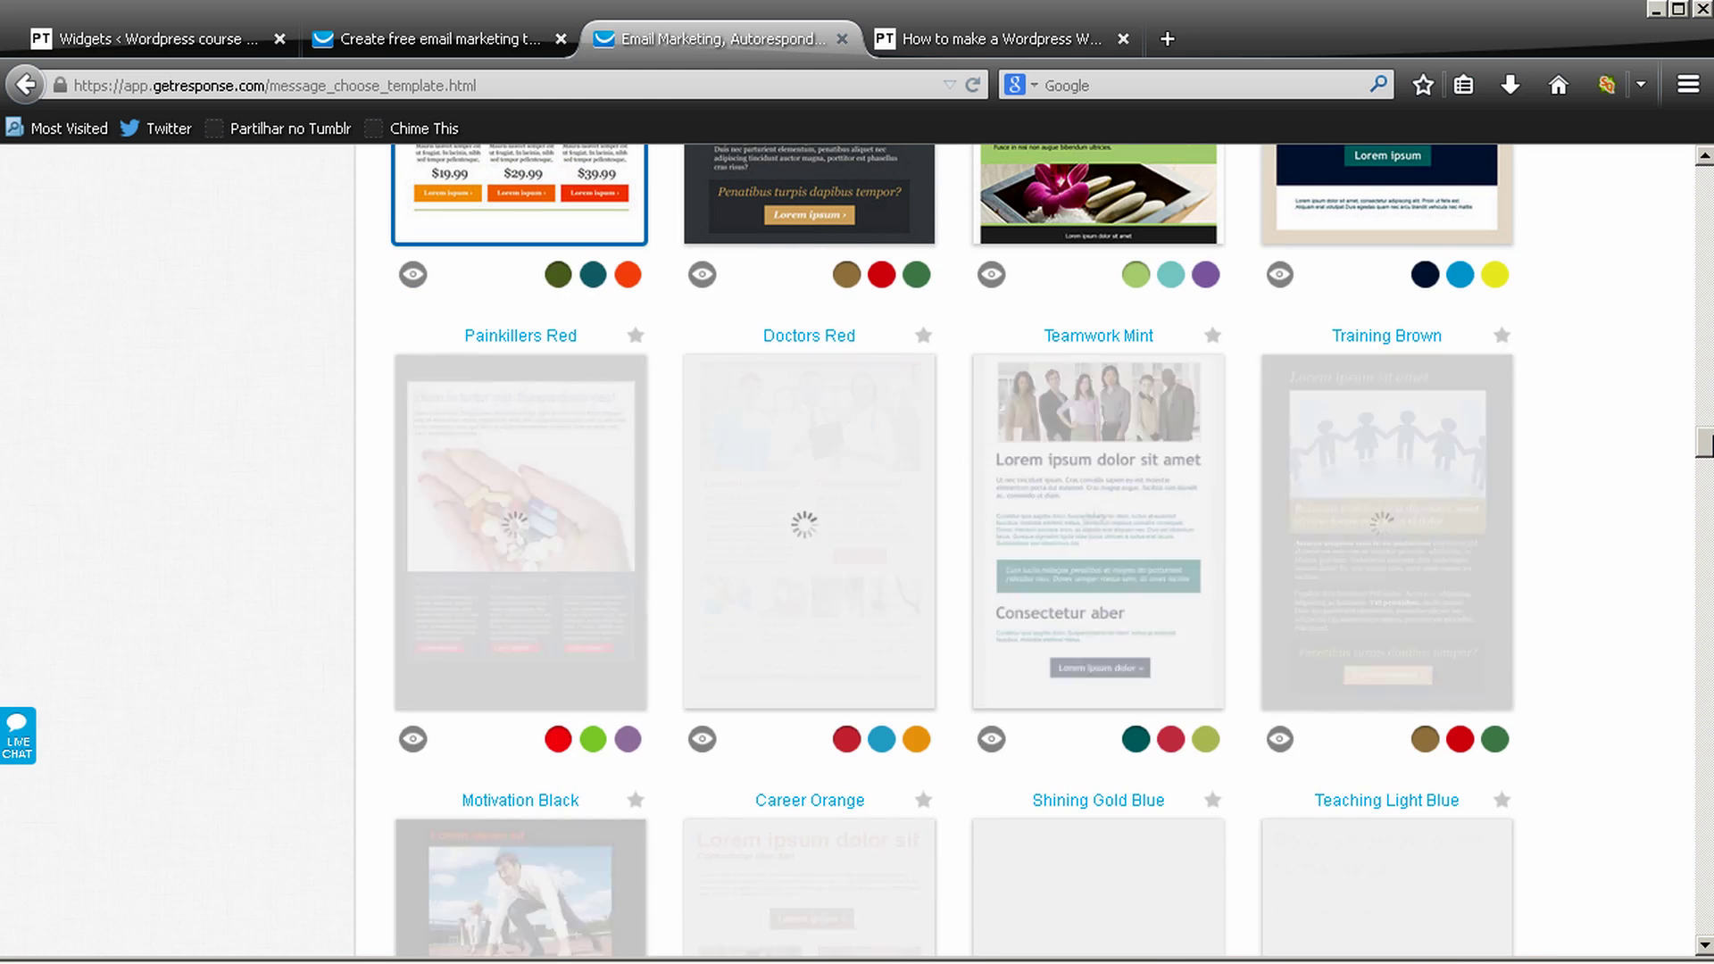
pyautogui.scroll(-3, 1525, 427)
pyautogui.scroll(1, 1154, 399)
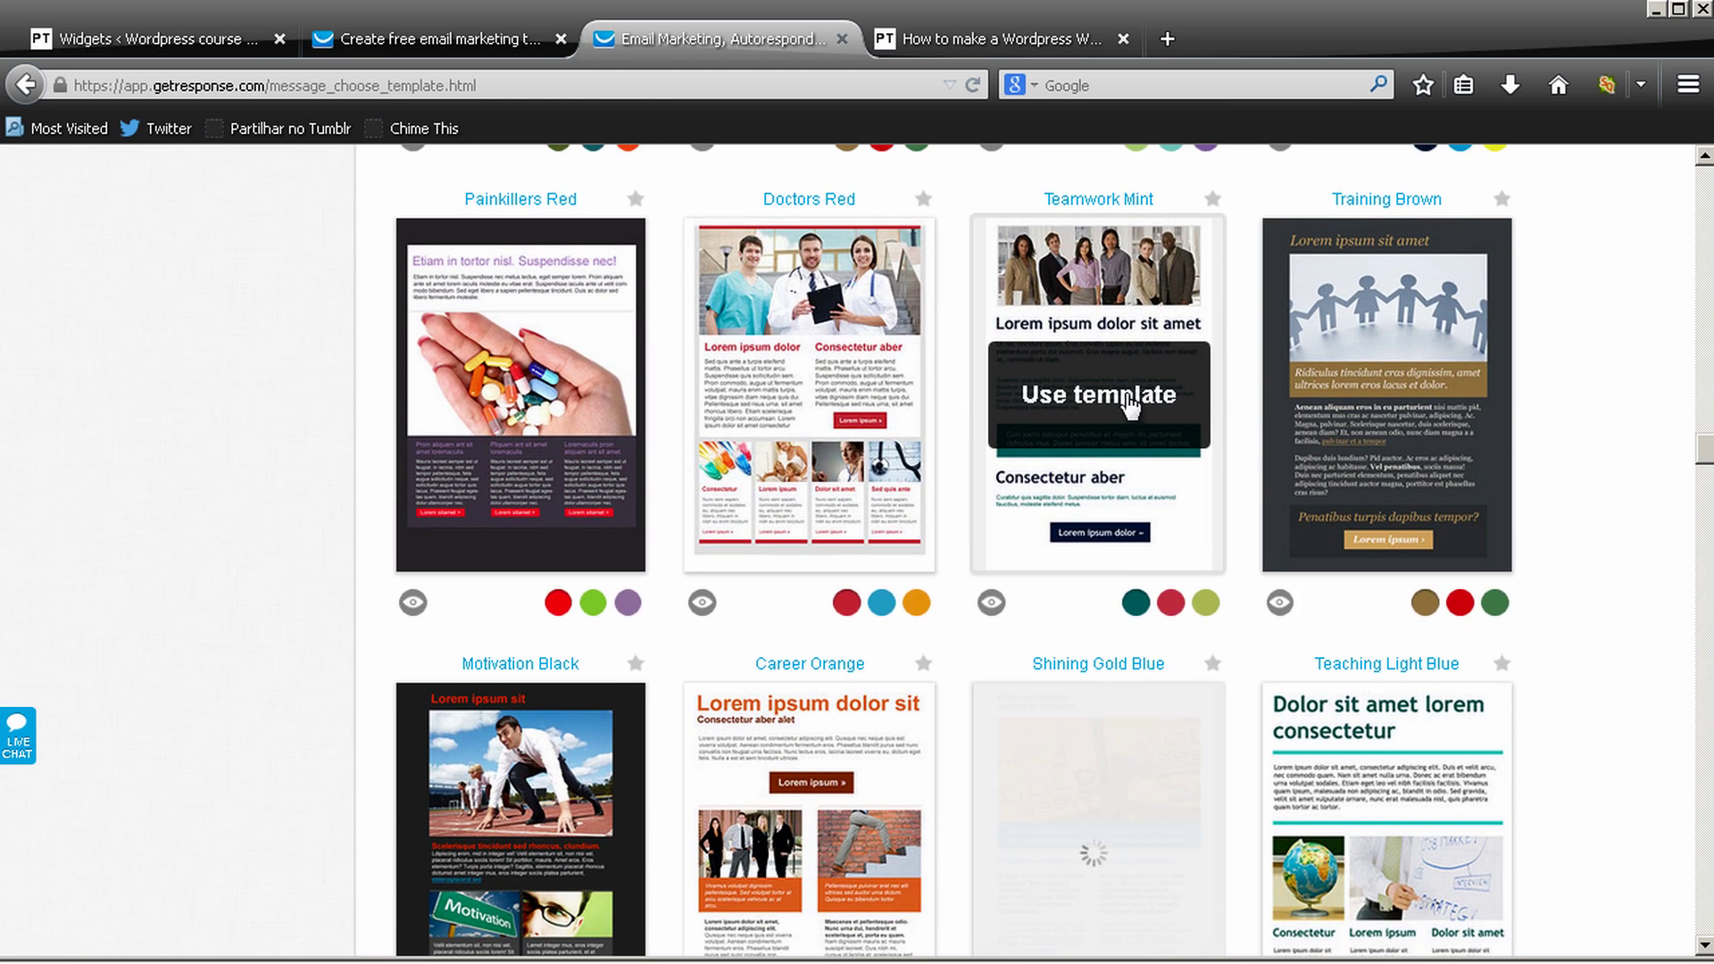
# Use the Teamwork Mint template, delete its team photo, and place an empty Image block above the heading
pyautogui.click(1129, 425)
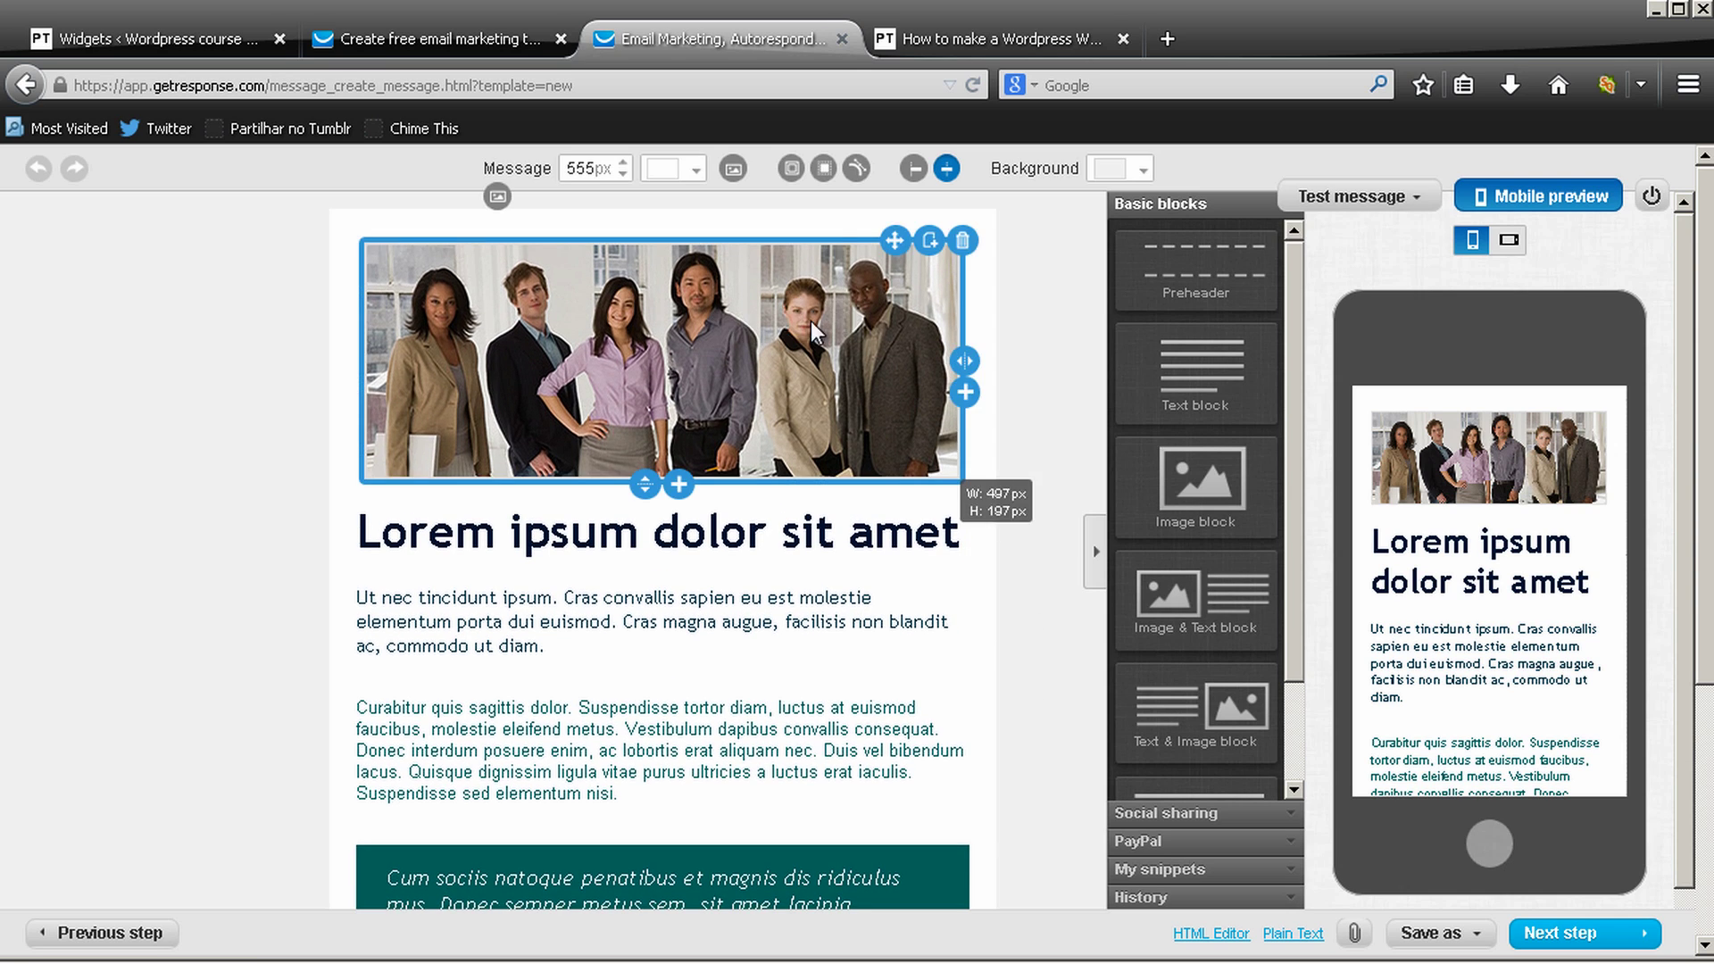
pyautogui.click(961, 250)
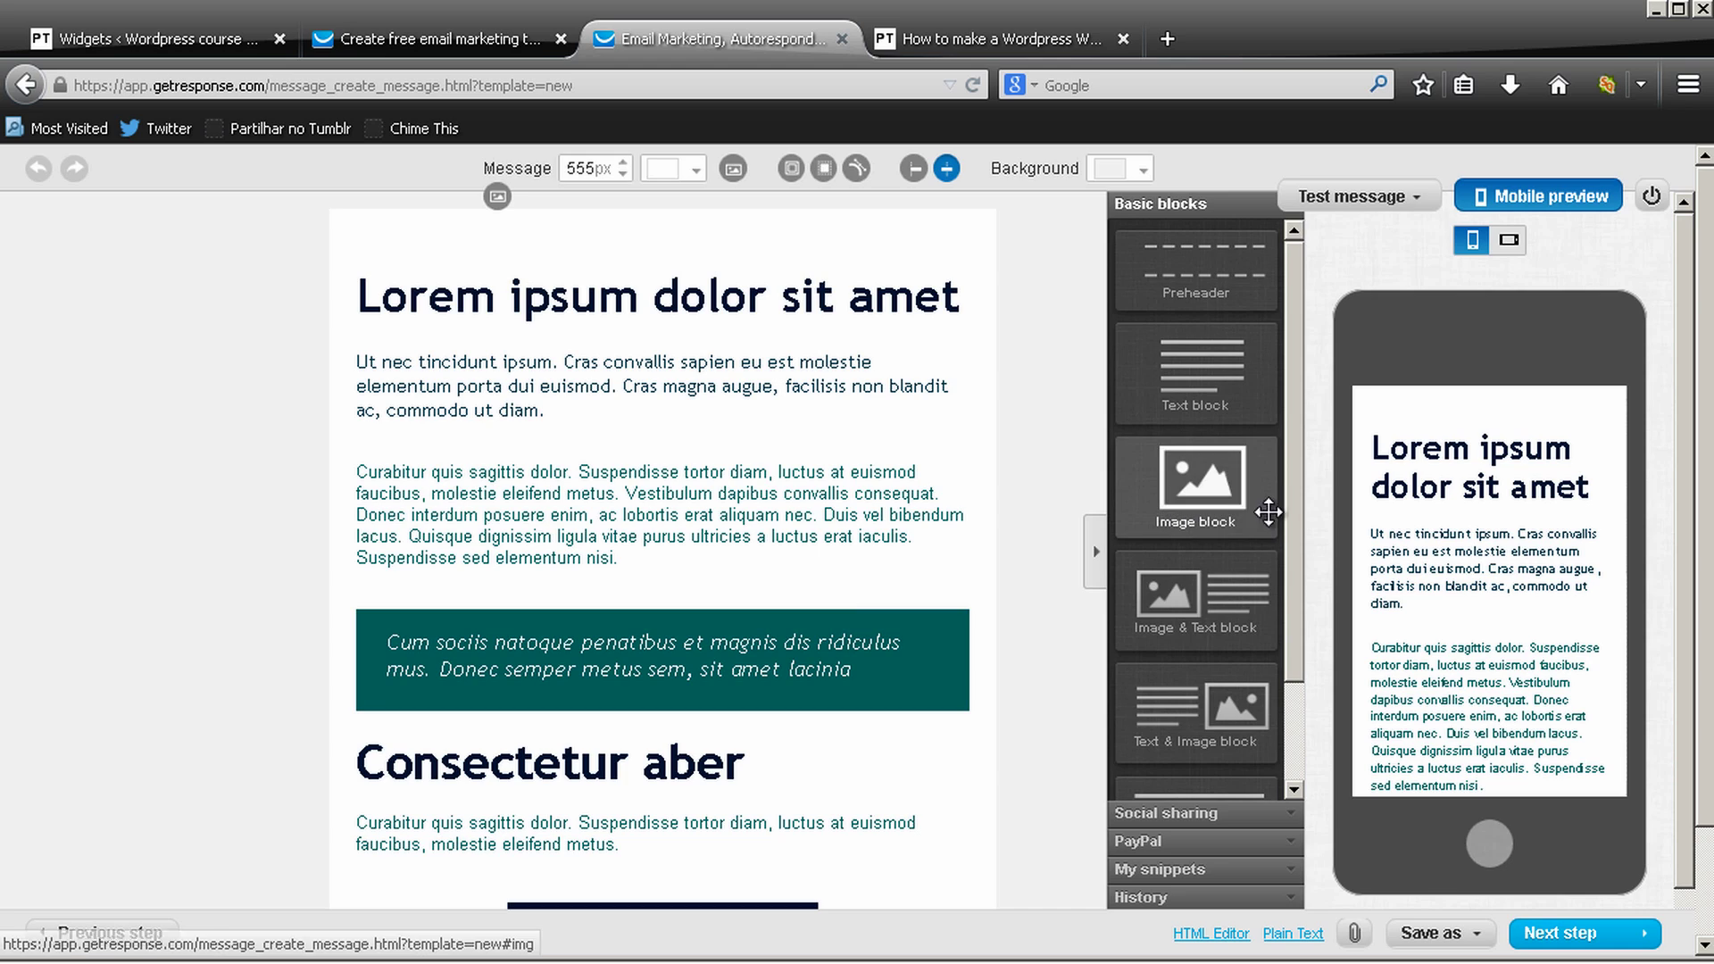
pyautogui.moveTo(1225, 491); pyautogui.dragTo(863, 284)
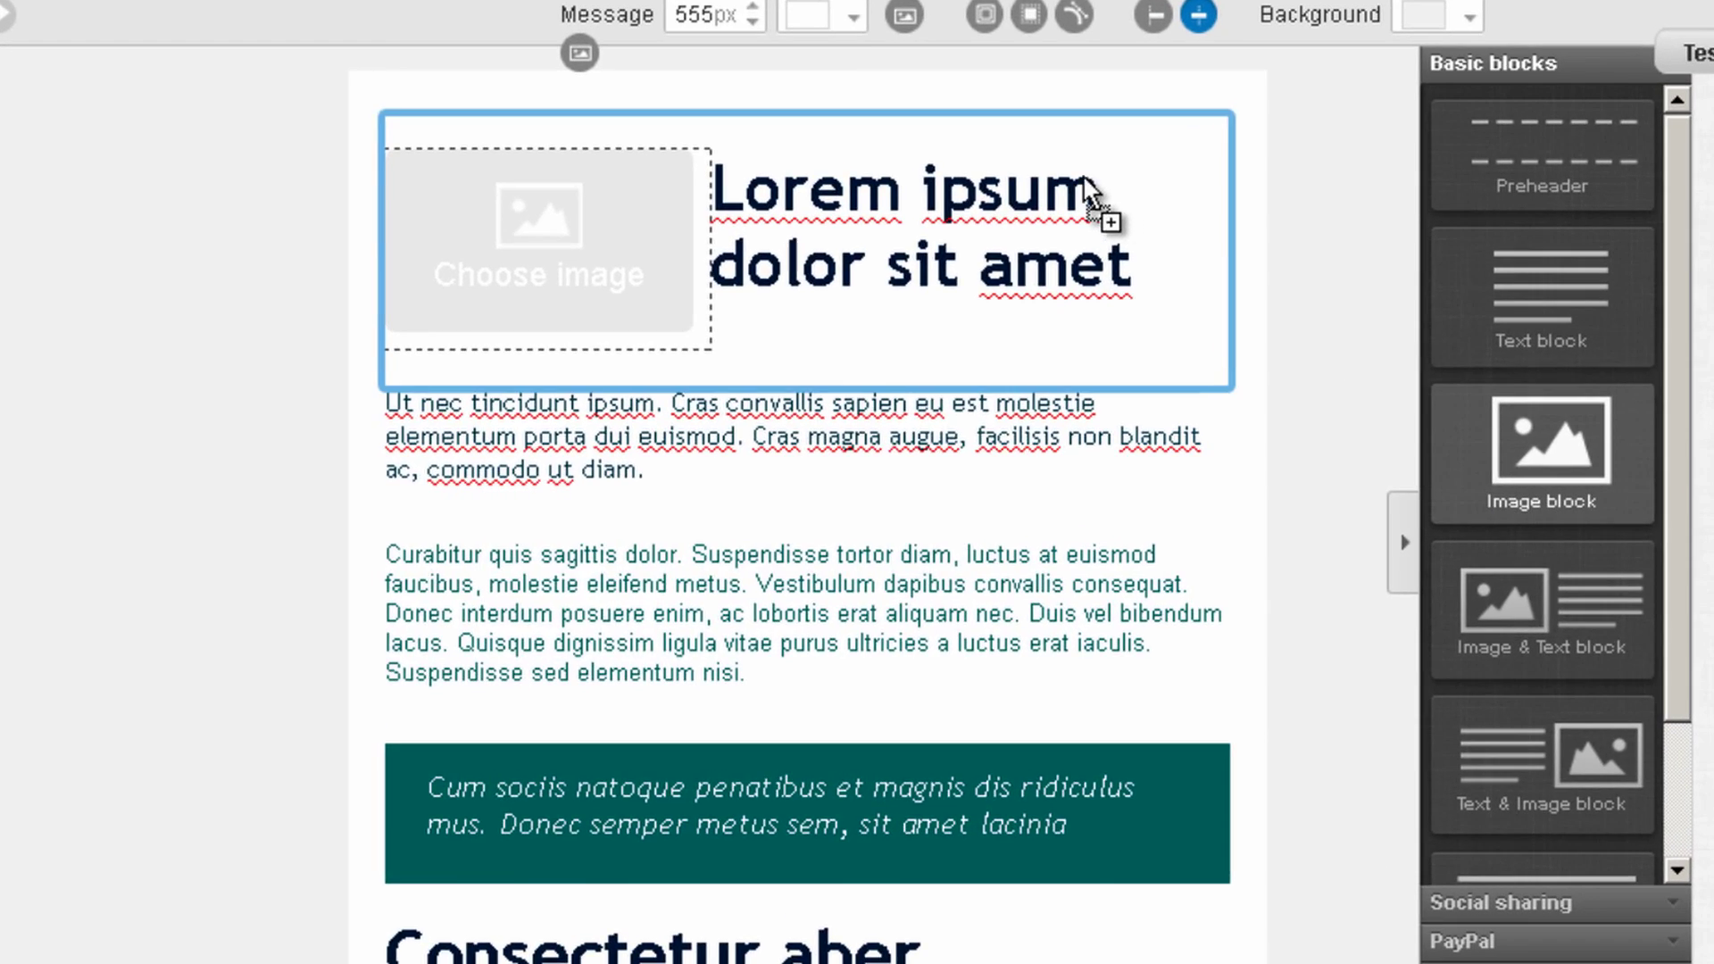
pyautogui.moveTo(1083, 175)
pyautogui.mouseDown()
pyautogui.moveTo(1020, 143)
pyautogui.moveTo(1133, 176)
pyautogui.moveTo(1101, 180)
pyautogui.mouseUp()
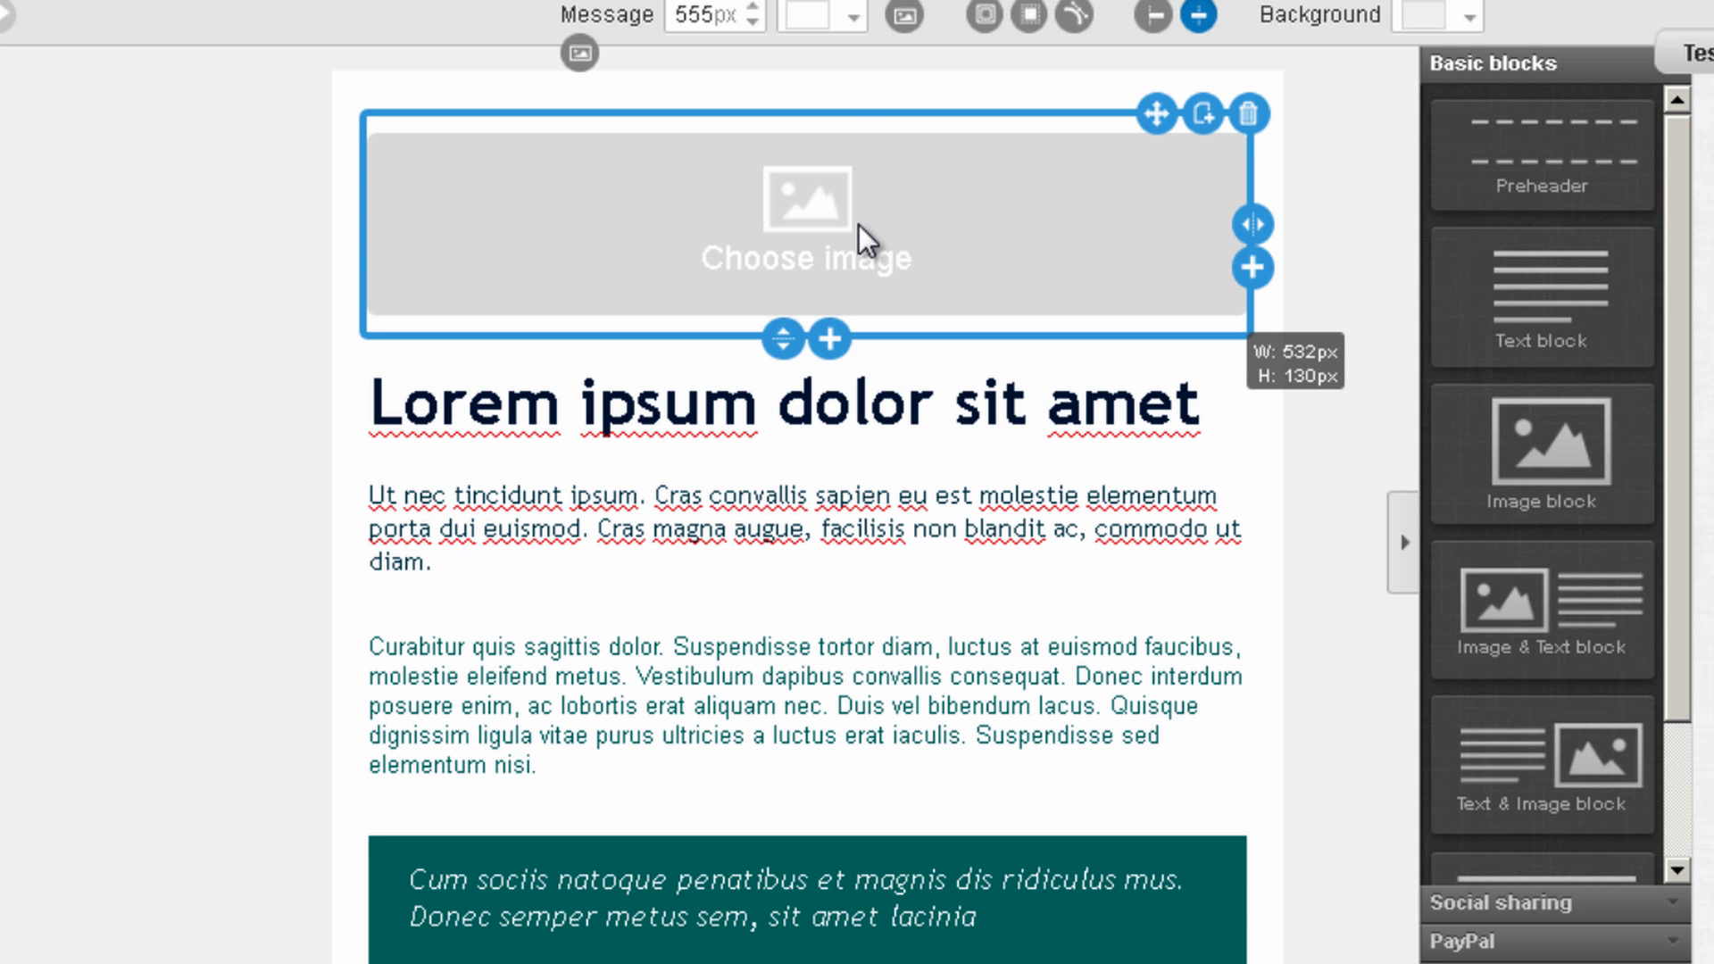
pyautogui.click(853, 222)
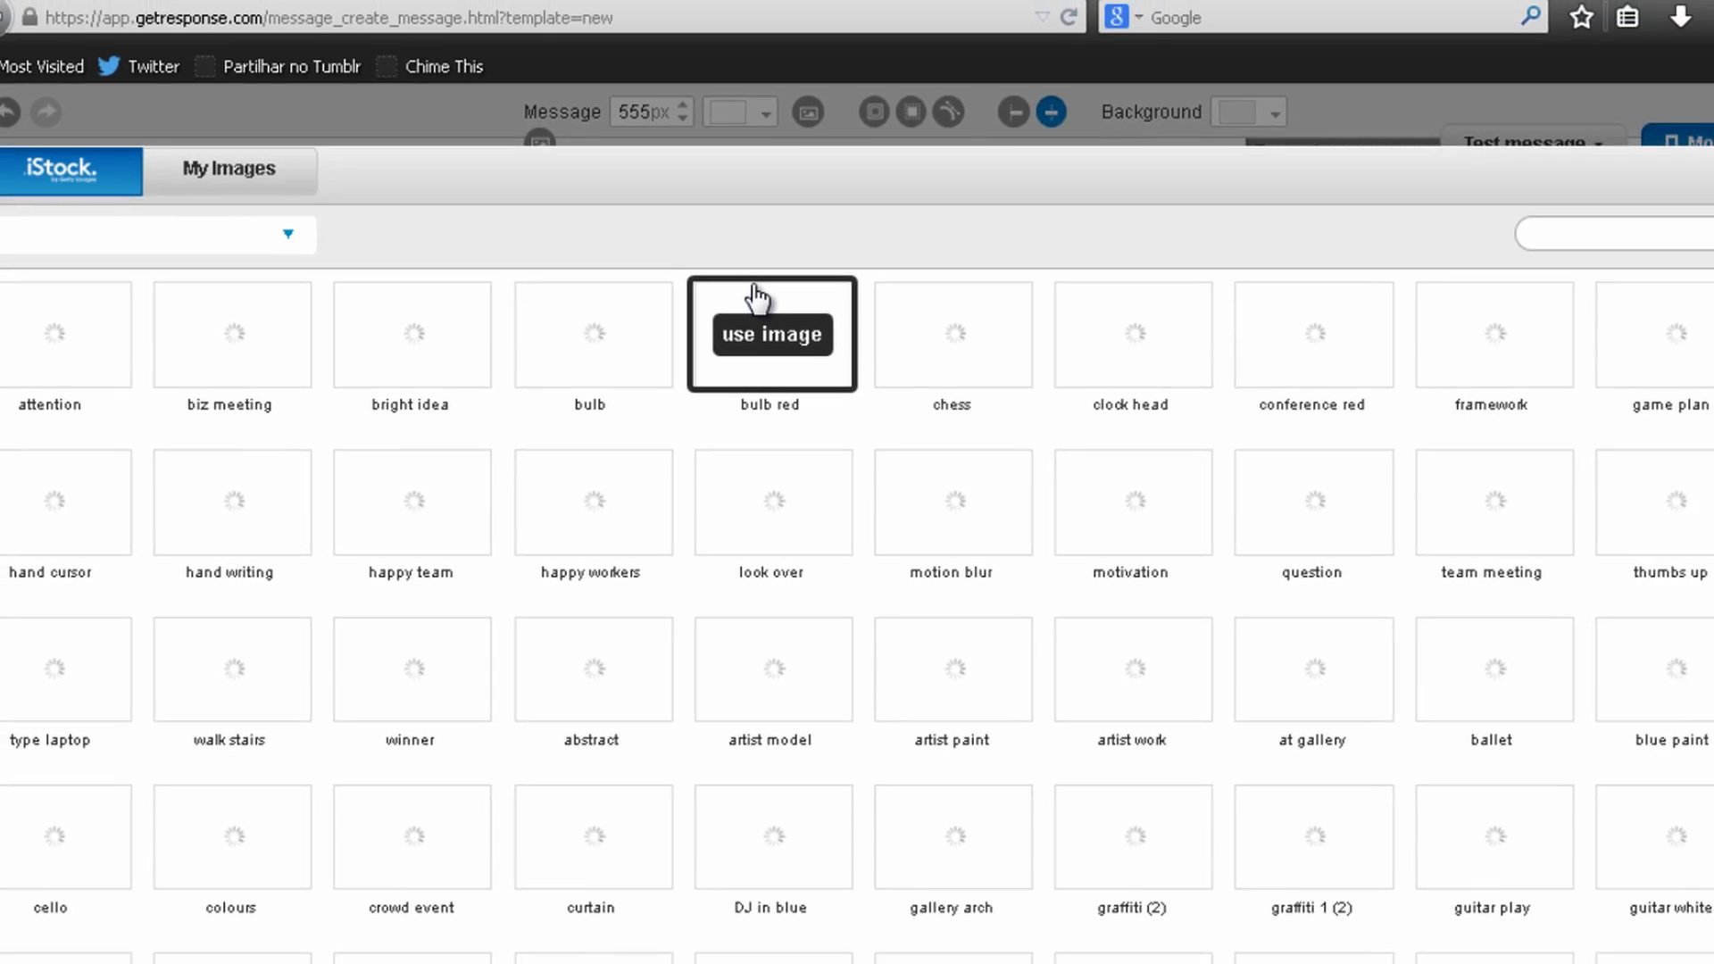
pyautogui.scroll(-1, 625, 402)
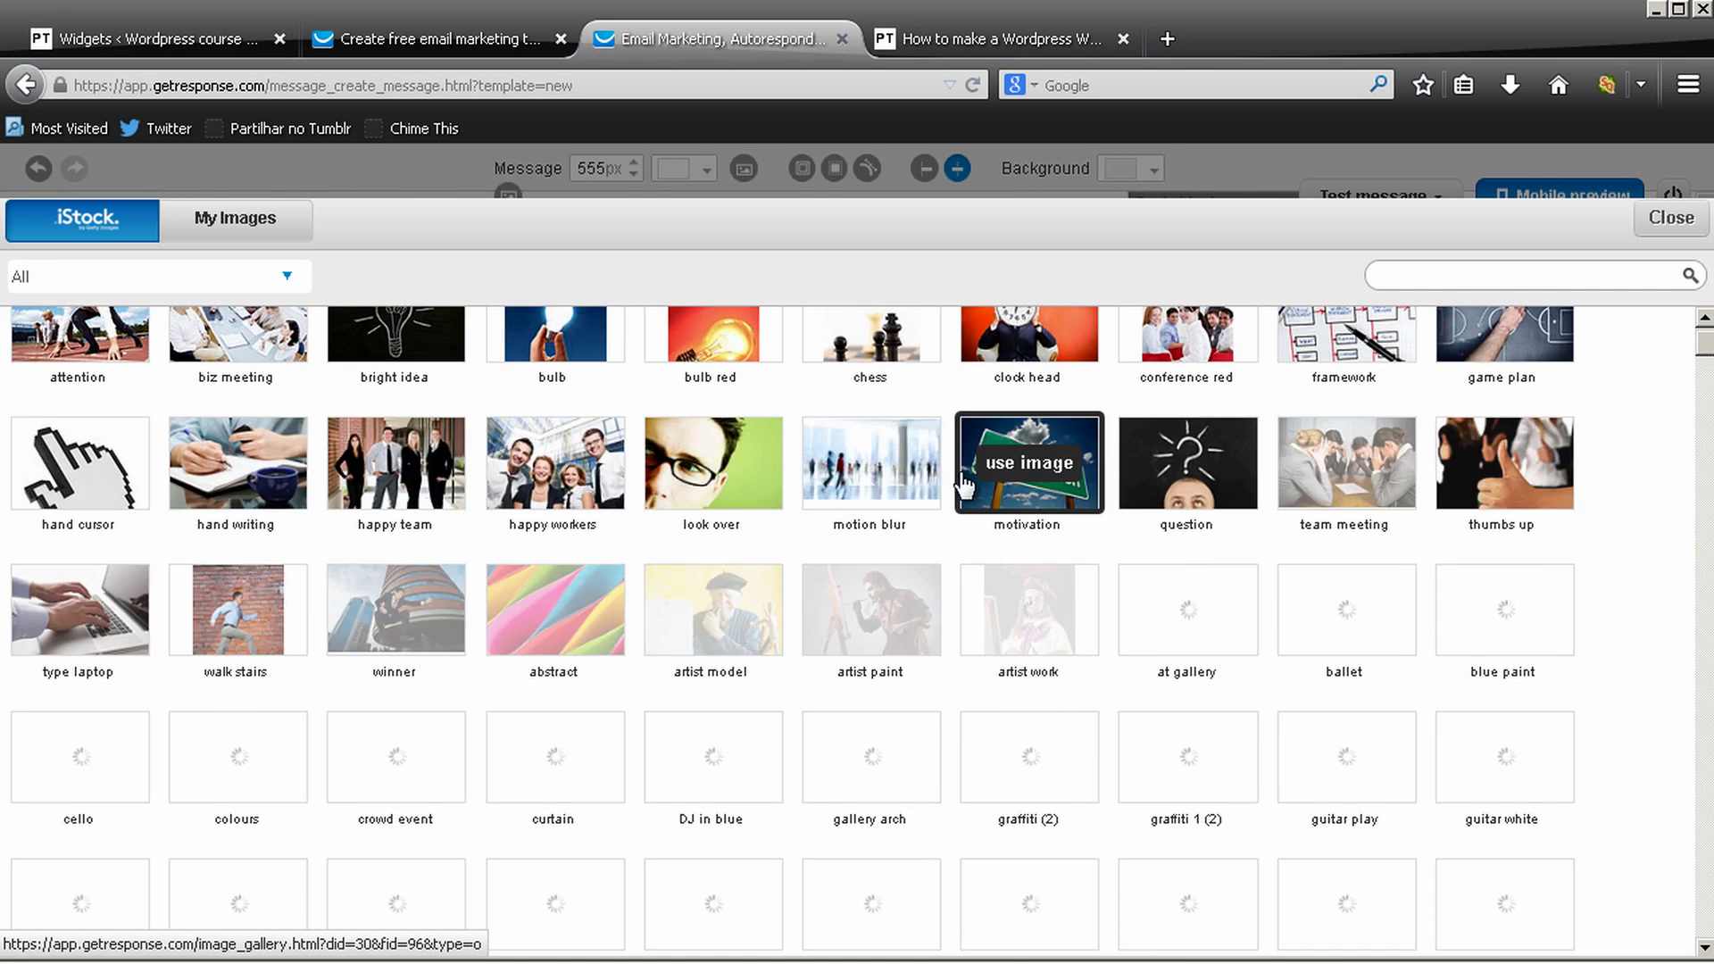
pyautogui.scroll(-4, 982, 402)
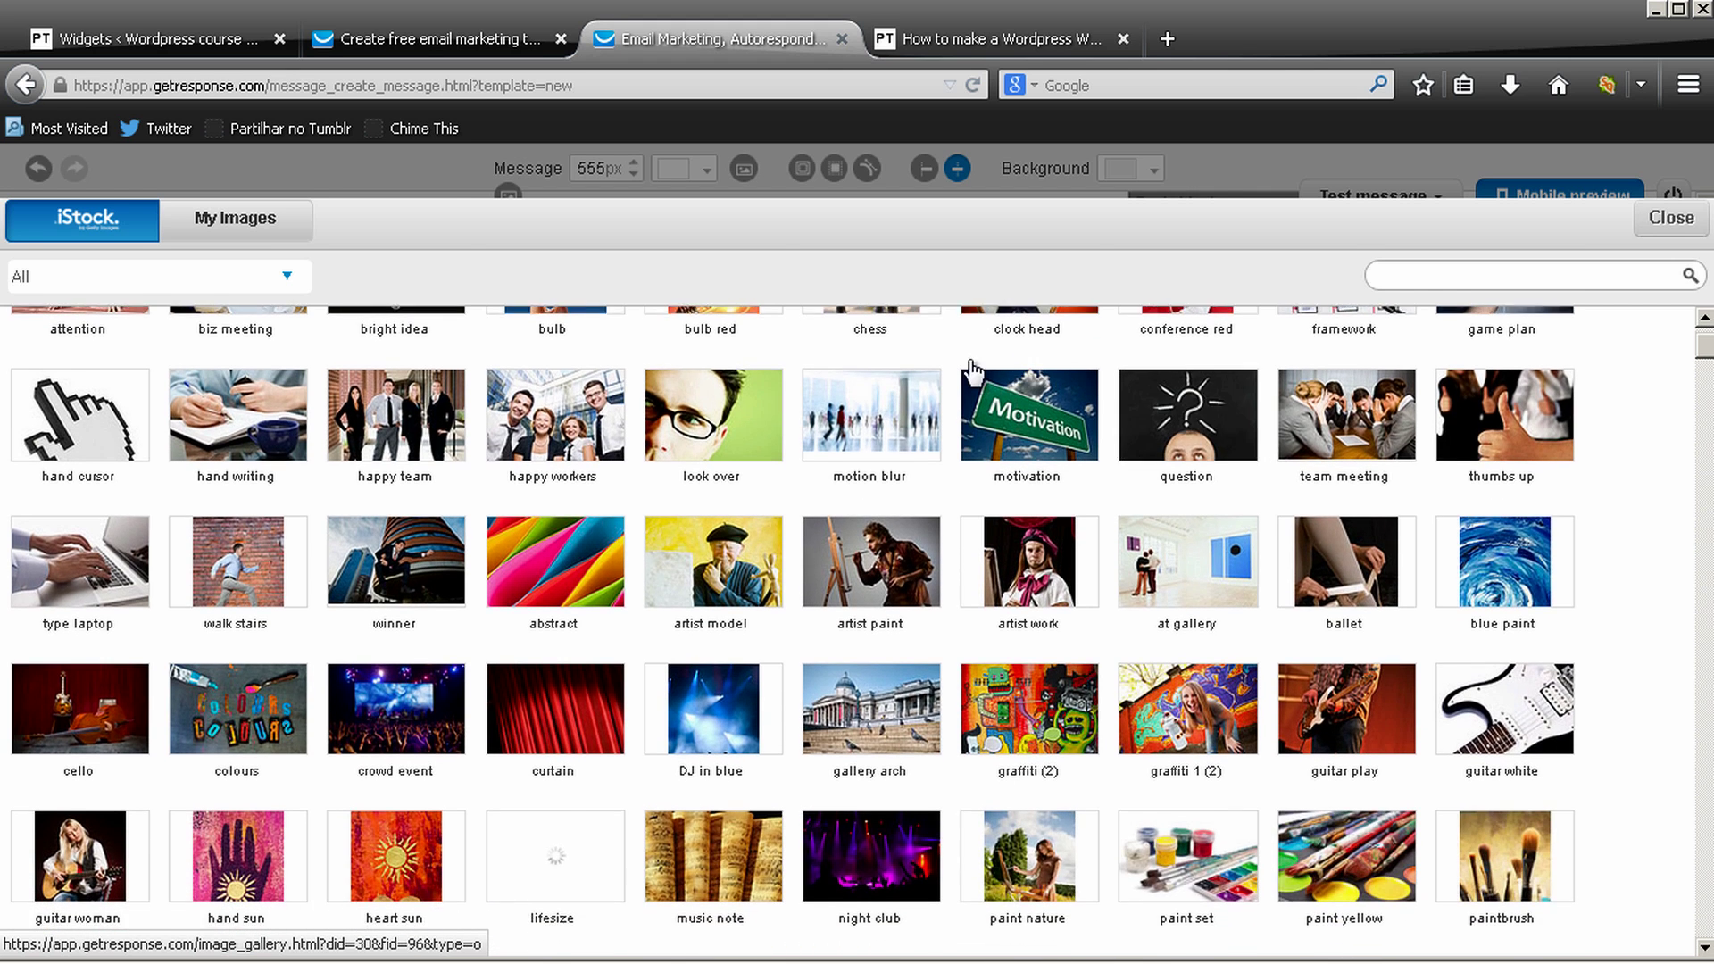
pyautogui.scroll(-3, 986, 337)
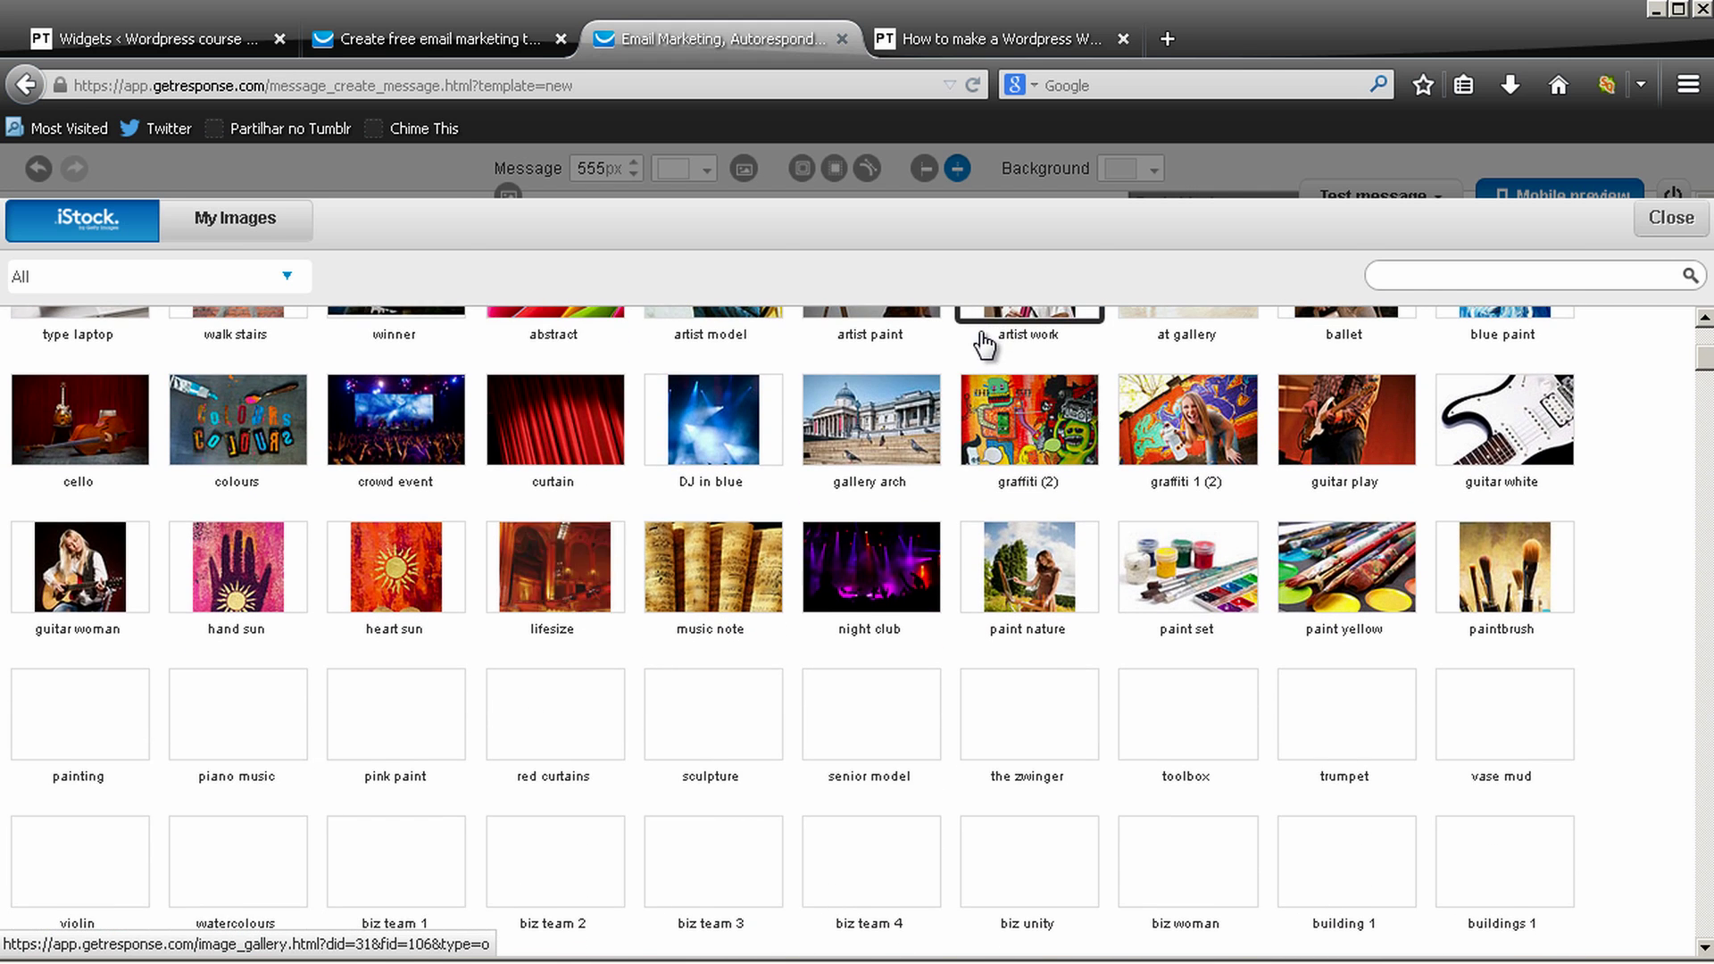
pyautogui.click(228, 220)
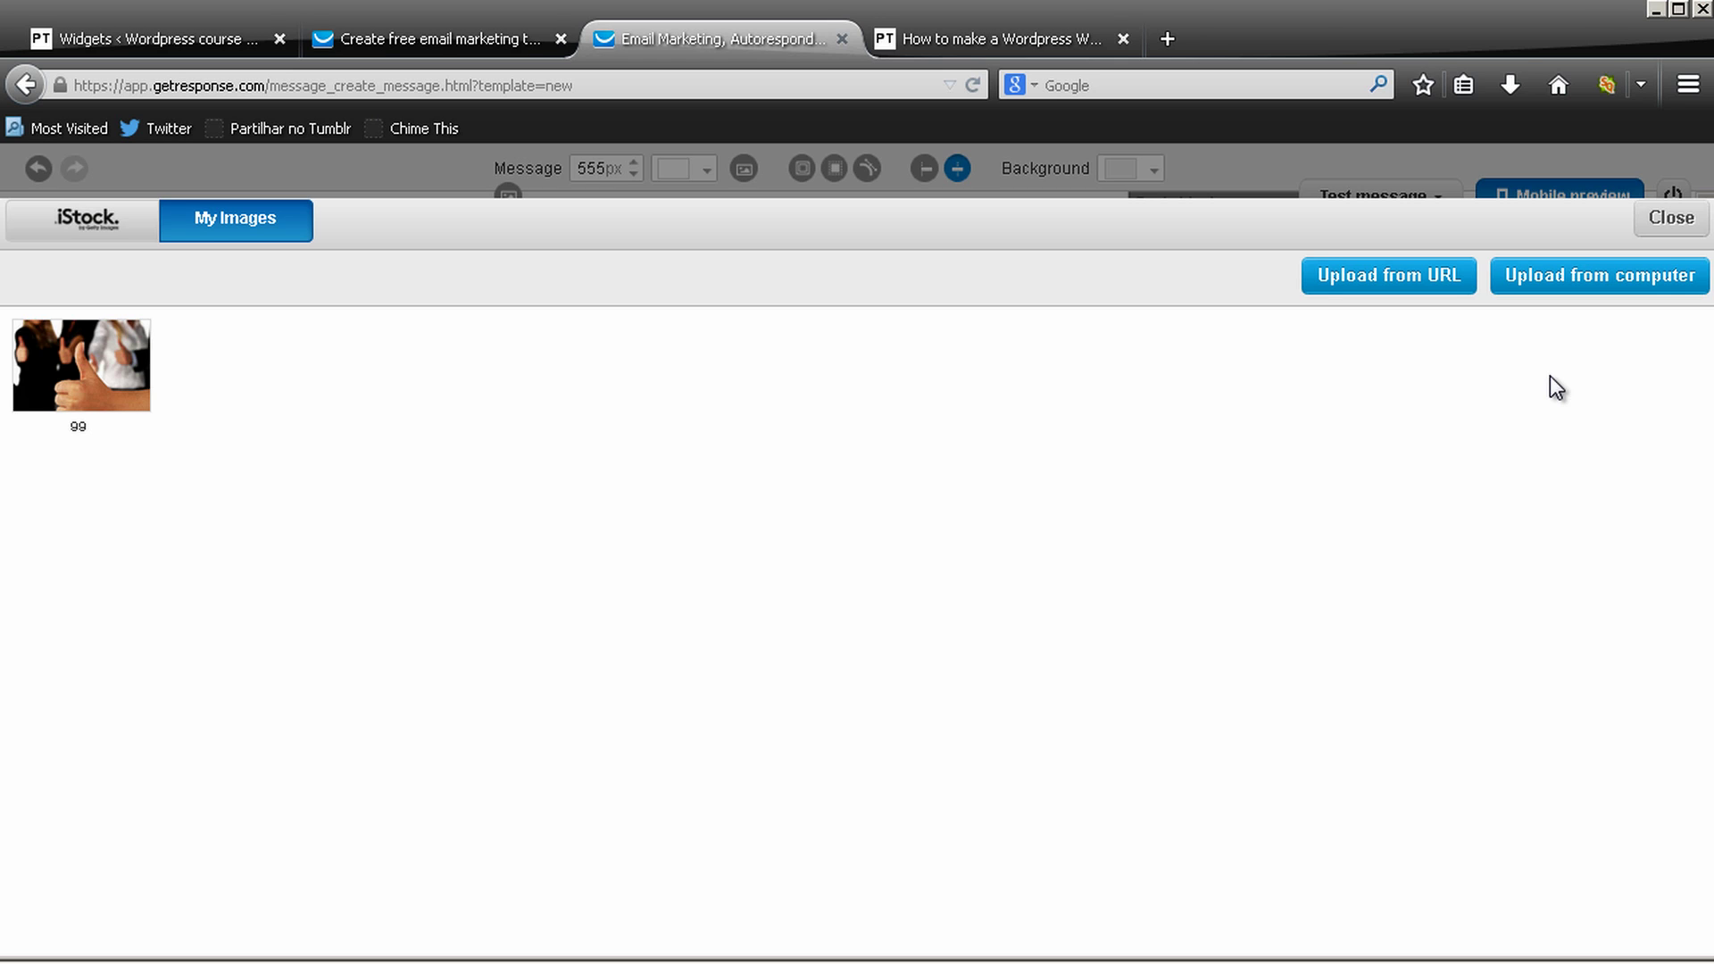
pyautogui.click(1697, 224)
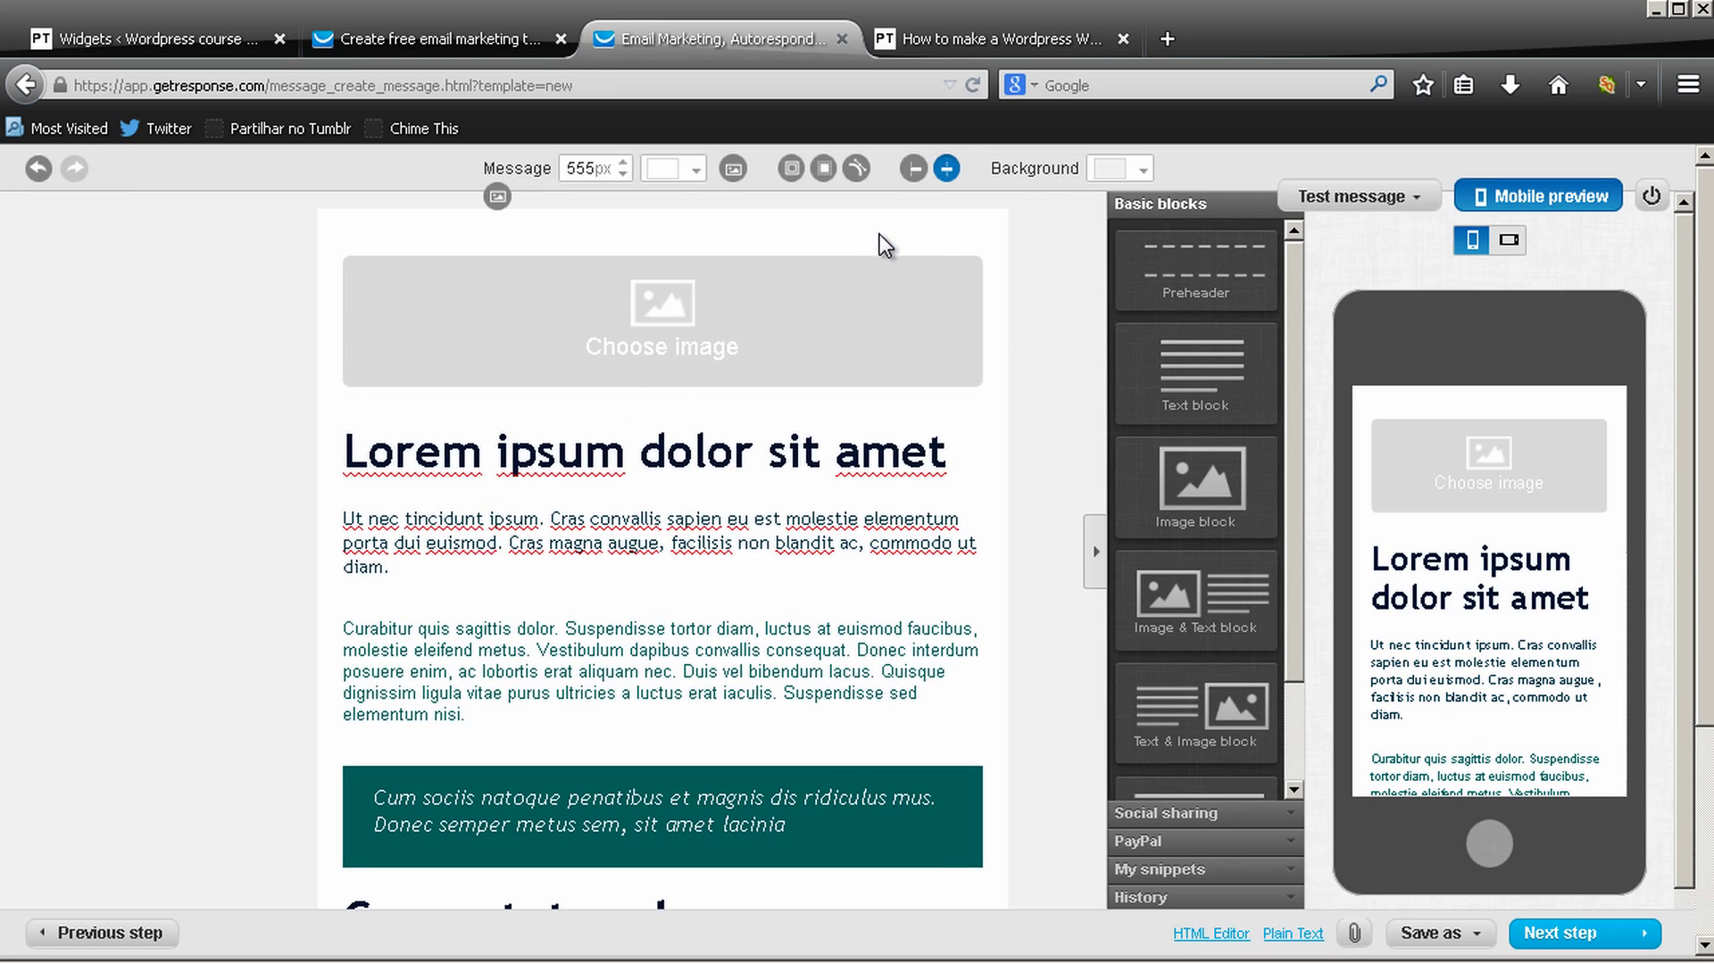
# Replace the Lorem ipsum heading text with 'My Story'
pyautogui.scroll(-3, 875, 330)
pyautogui.scroll(4, 875, 330)
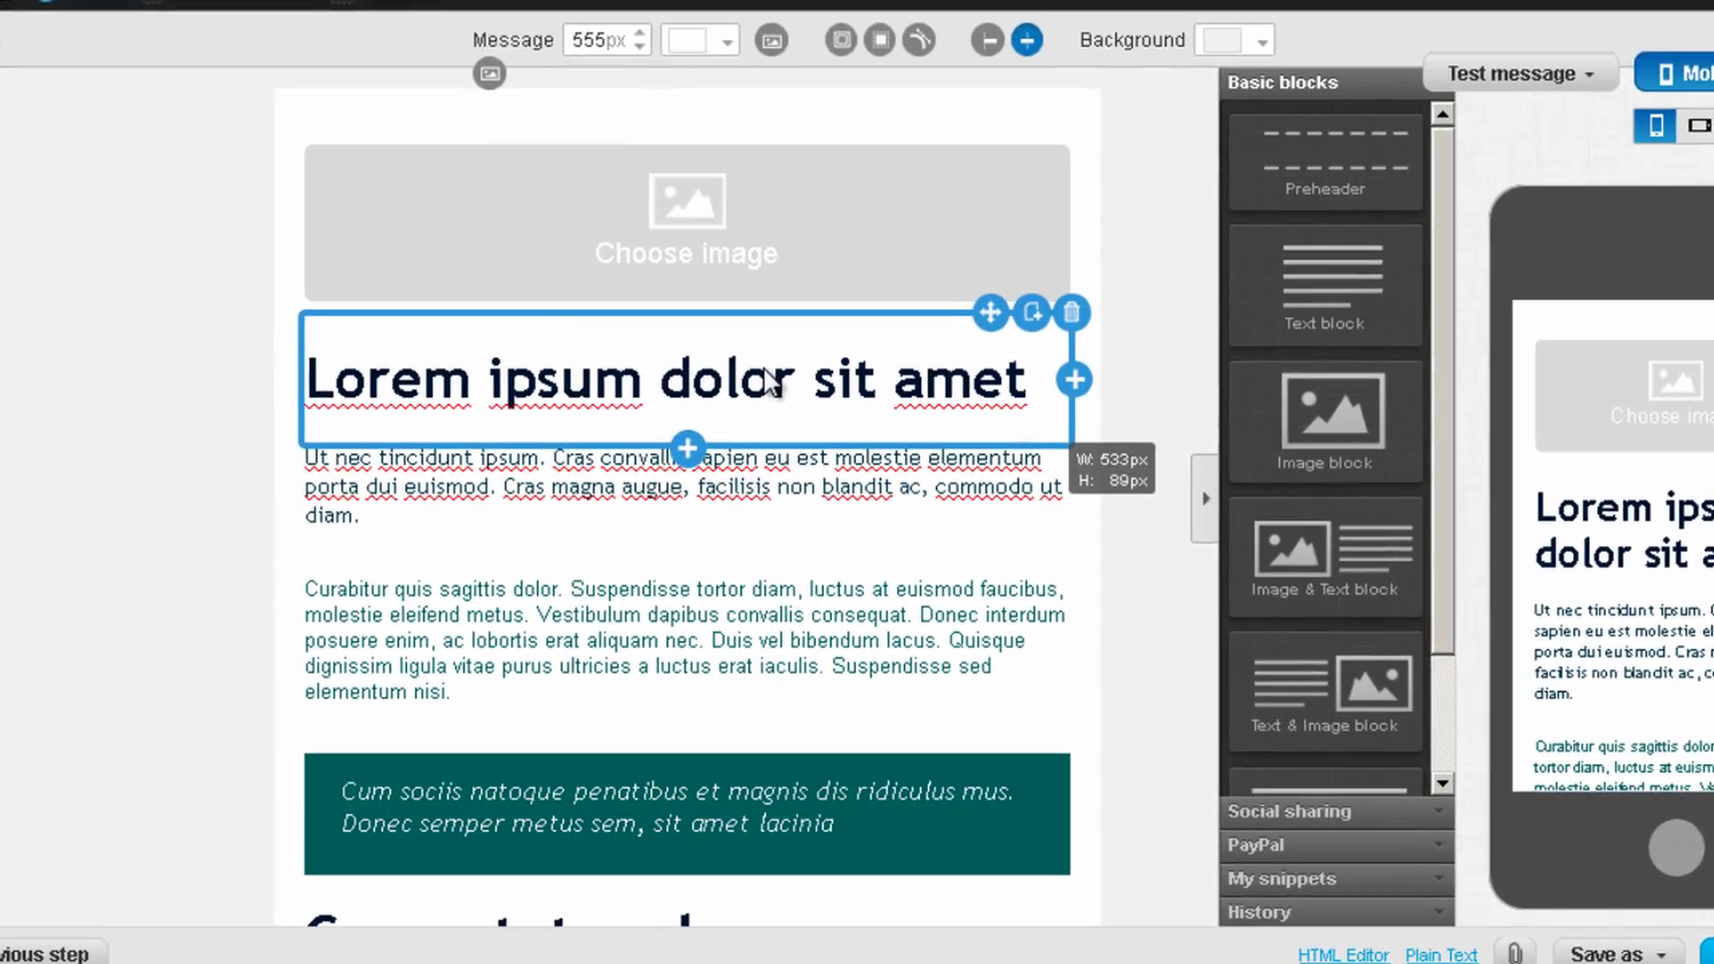
pyautogui.doubleClick(714, 446)
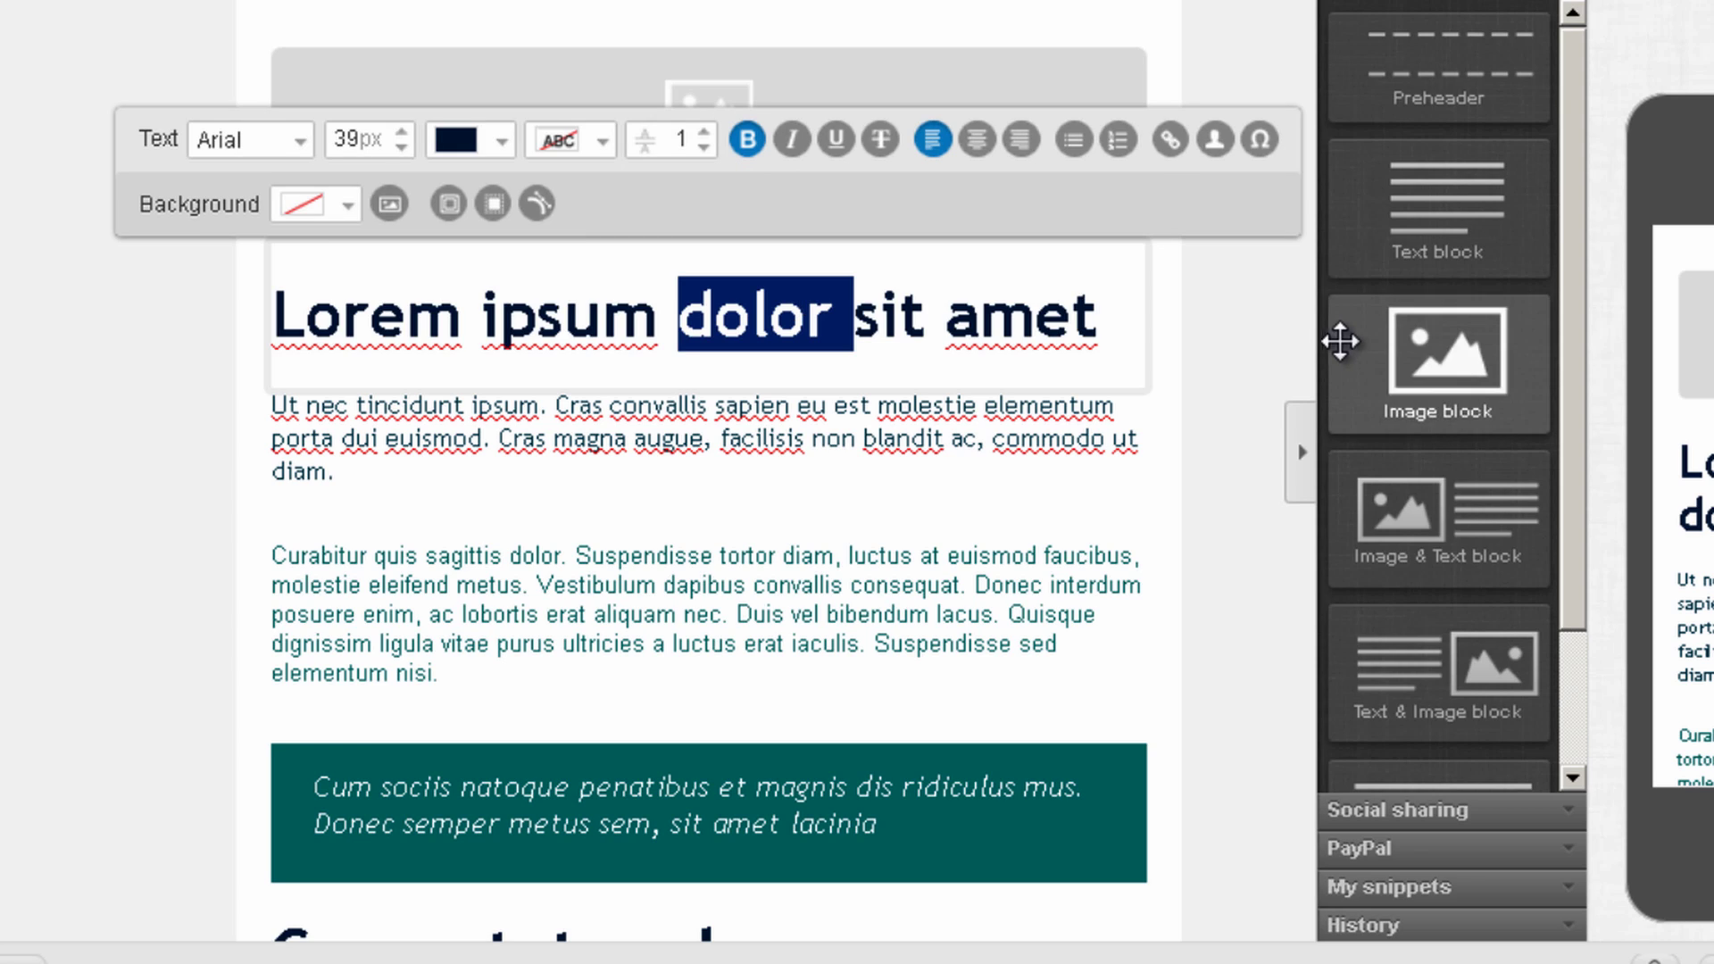
pyautogui.hotkey('ctrl', 'a')
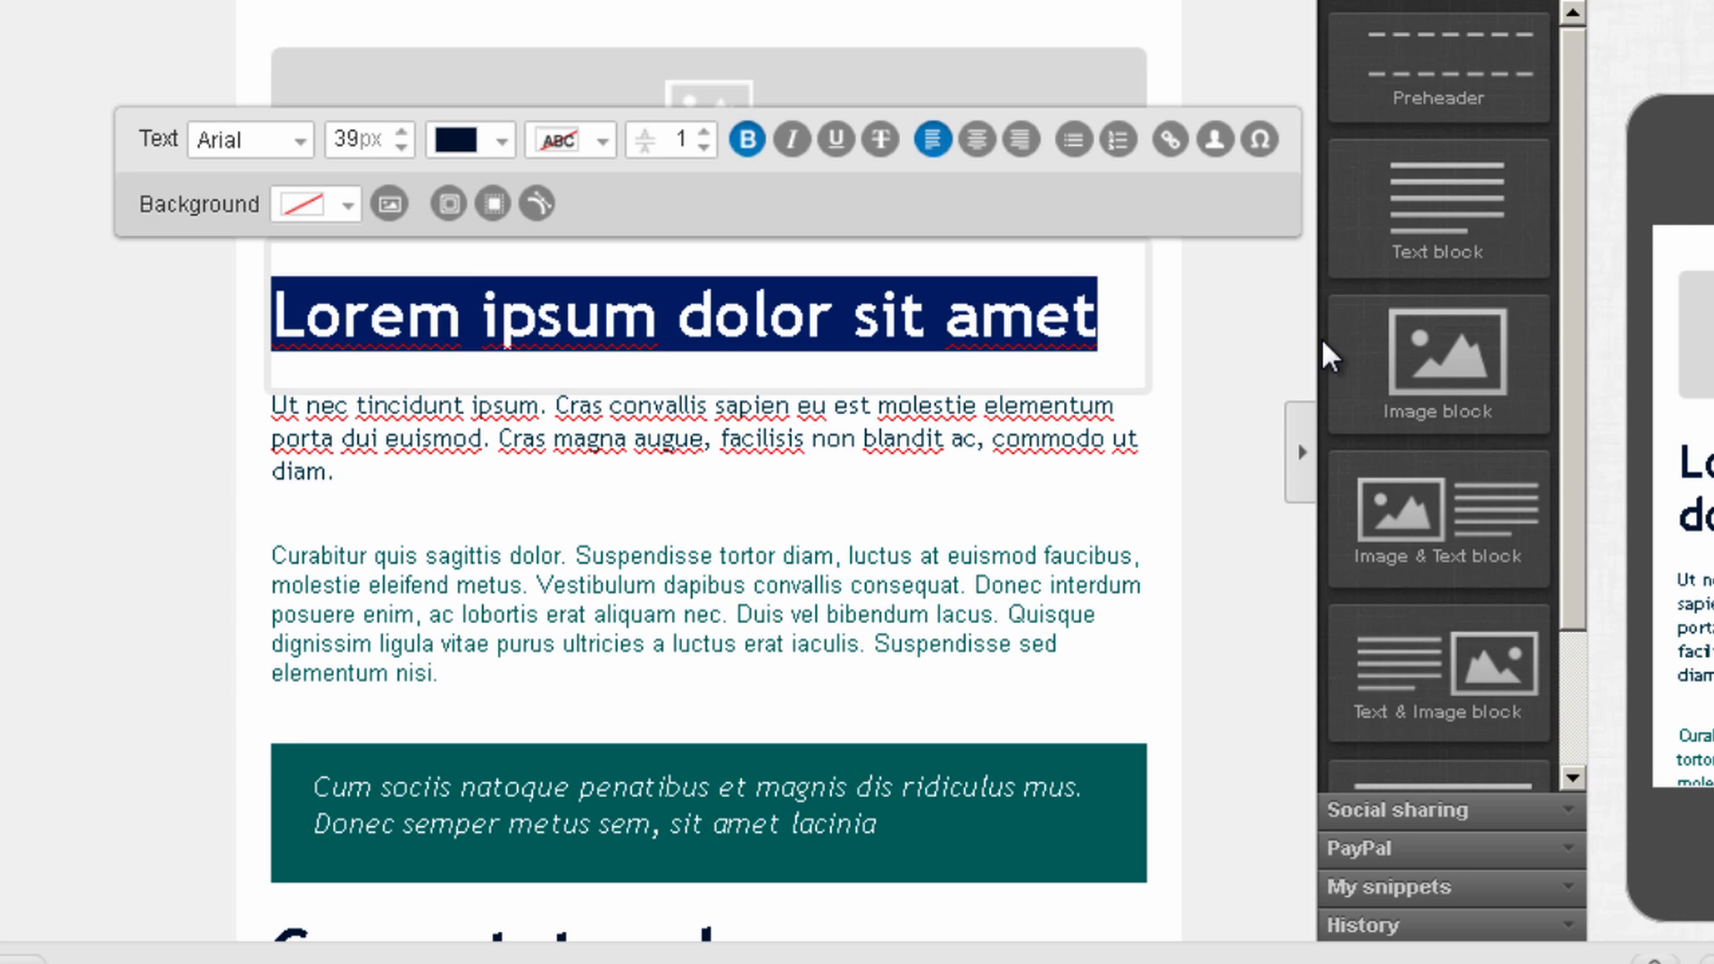
pyautogui.write('My')
pyautogui.press('BackSpace')
pyautogui.press('BackSpace')
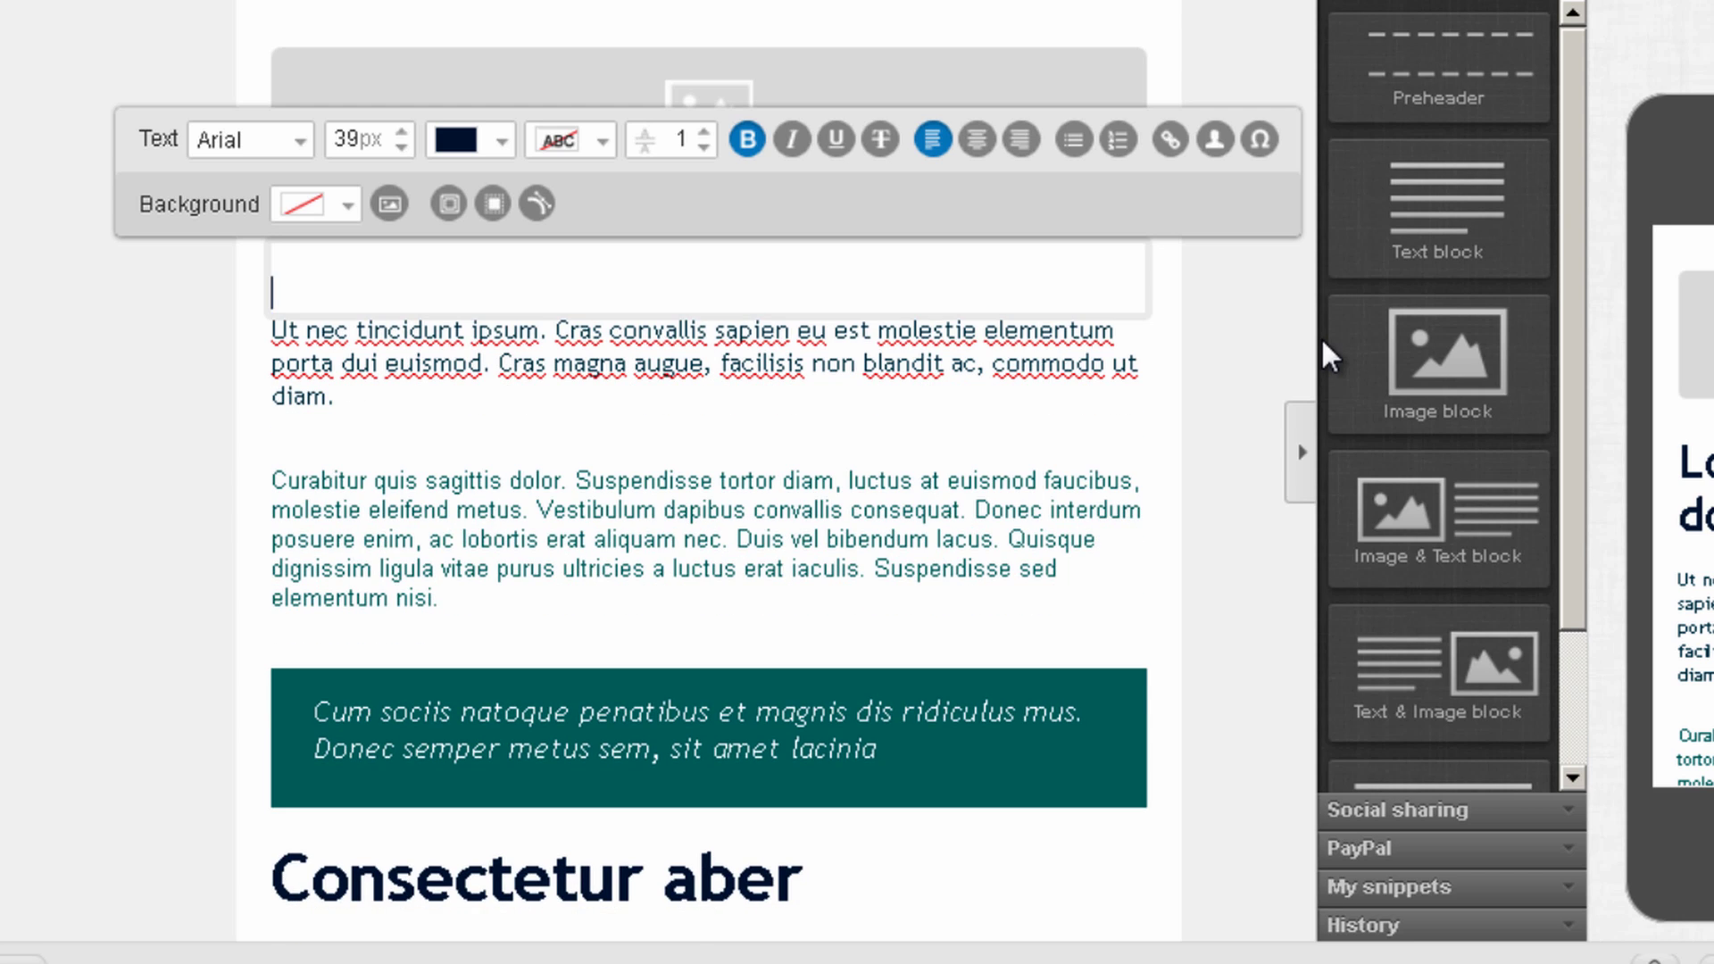
pyautogui.write('My So')
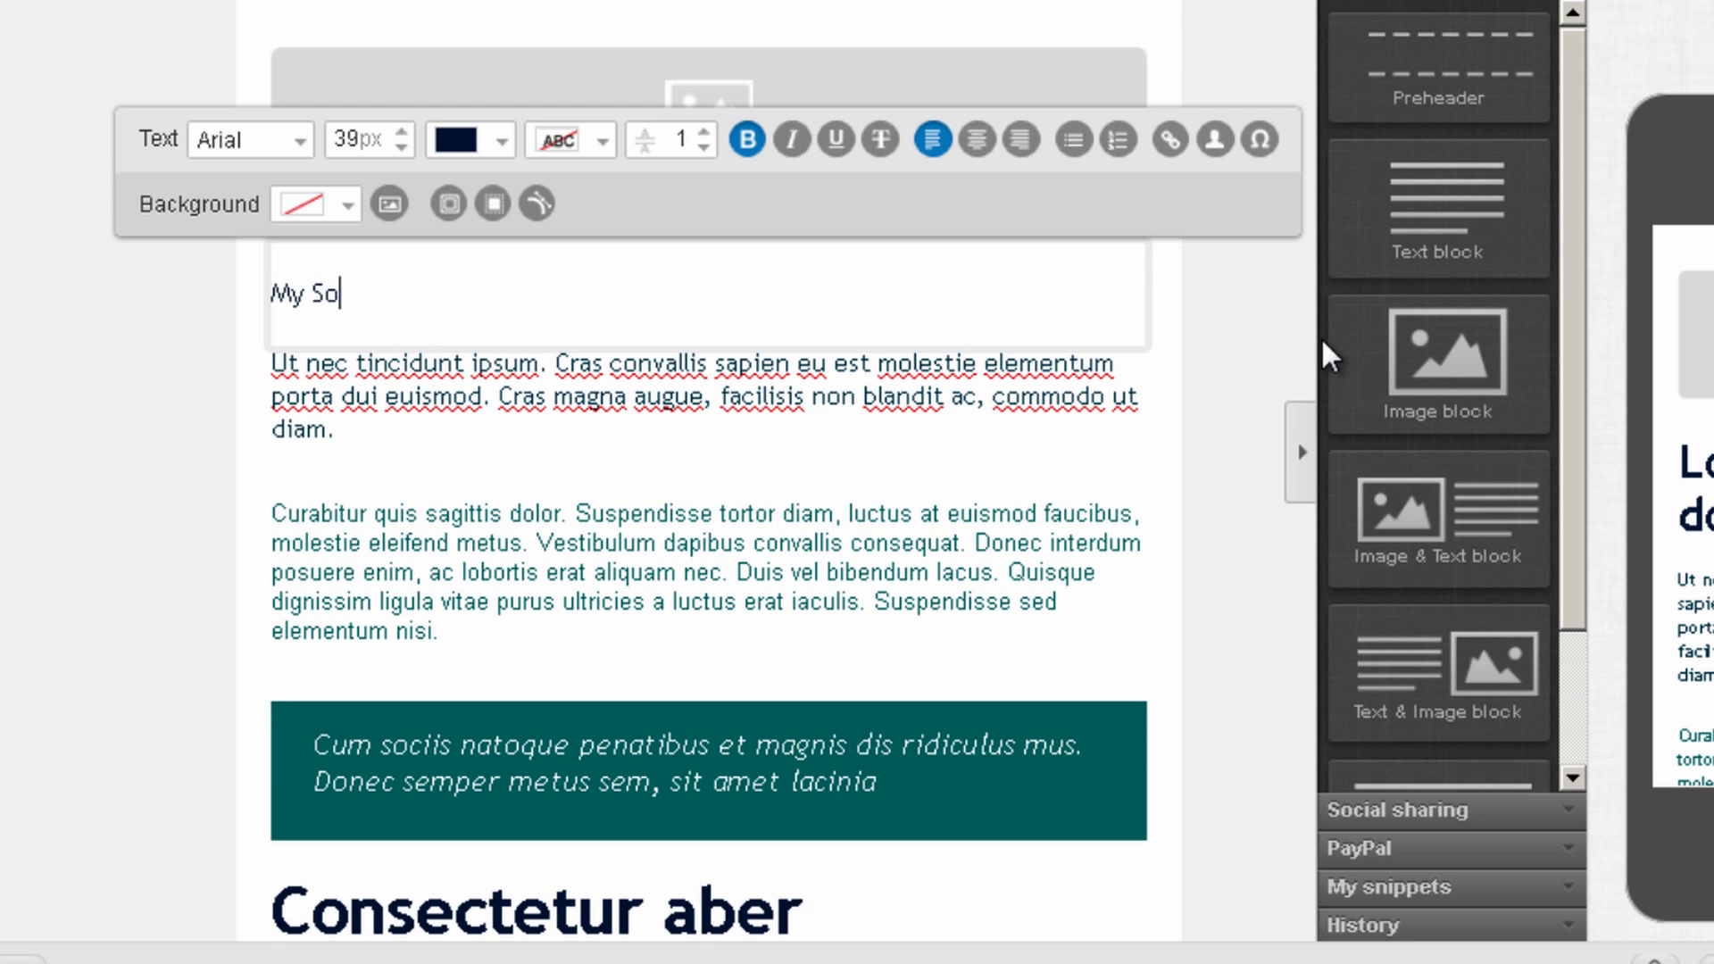
pyautogui.press('BackSpace')
pyautogui.write('tory')
# Make the My Story heading bold at 40px font size
pyautogui.hotkey('ctrl', 'a')
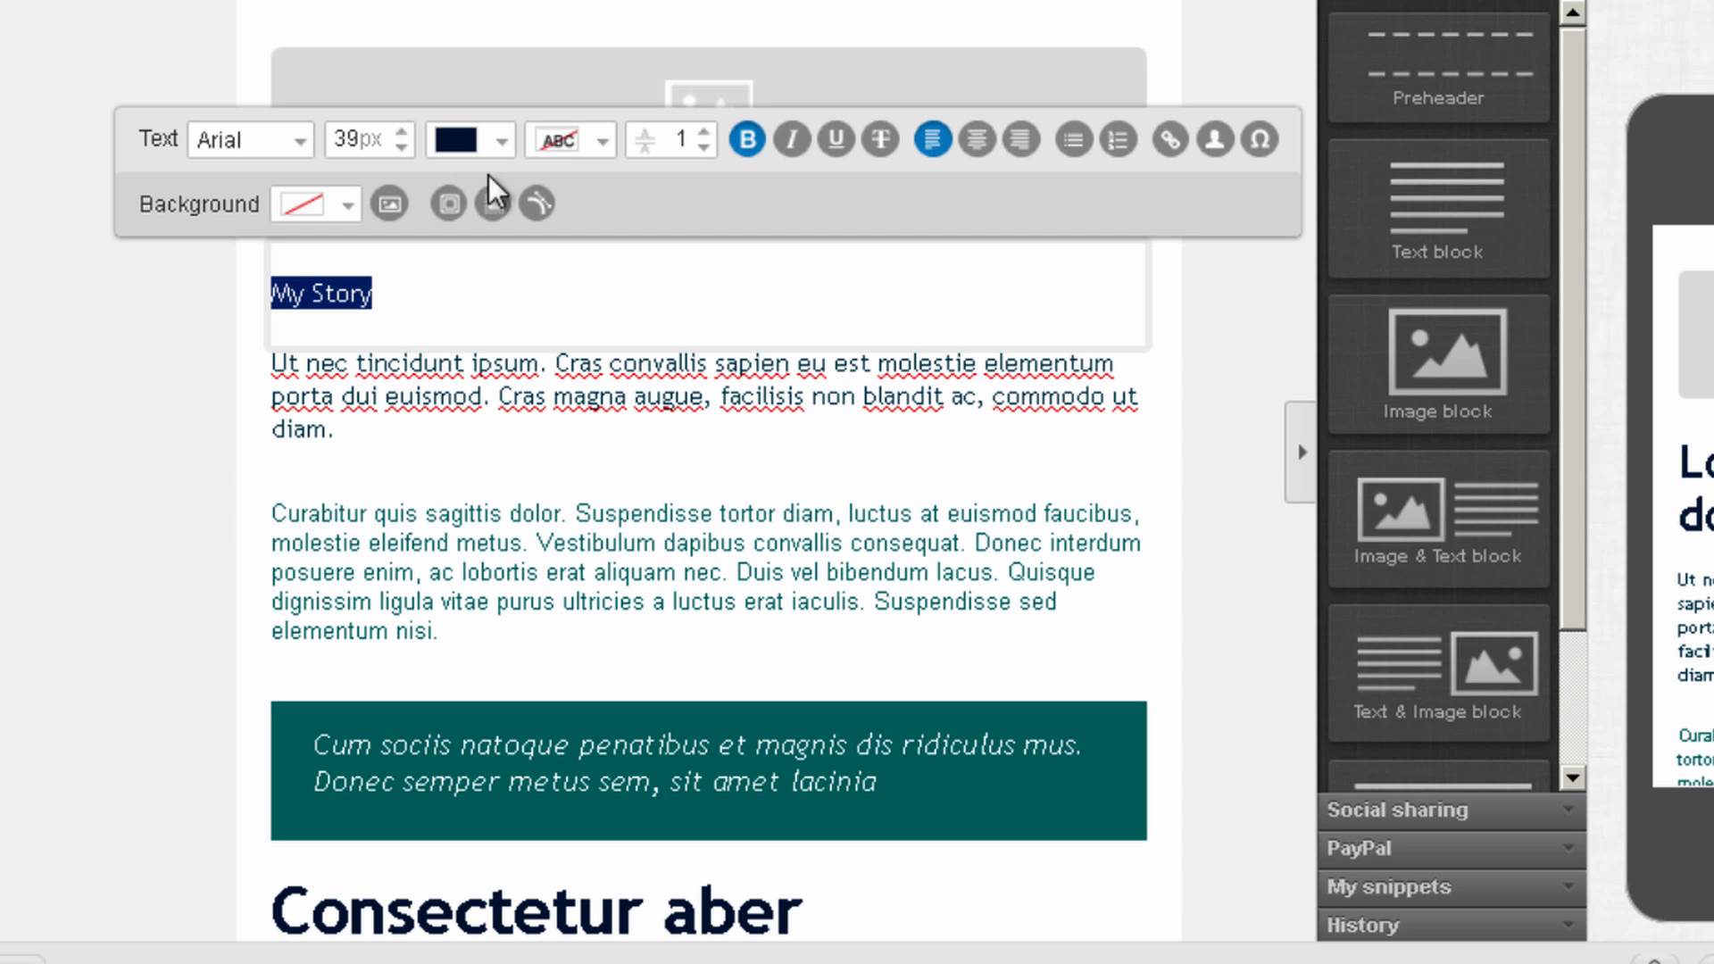
pyautogui.click(744, 144)
pyautogui.click(744, 145)
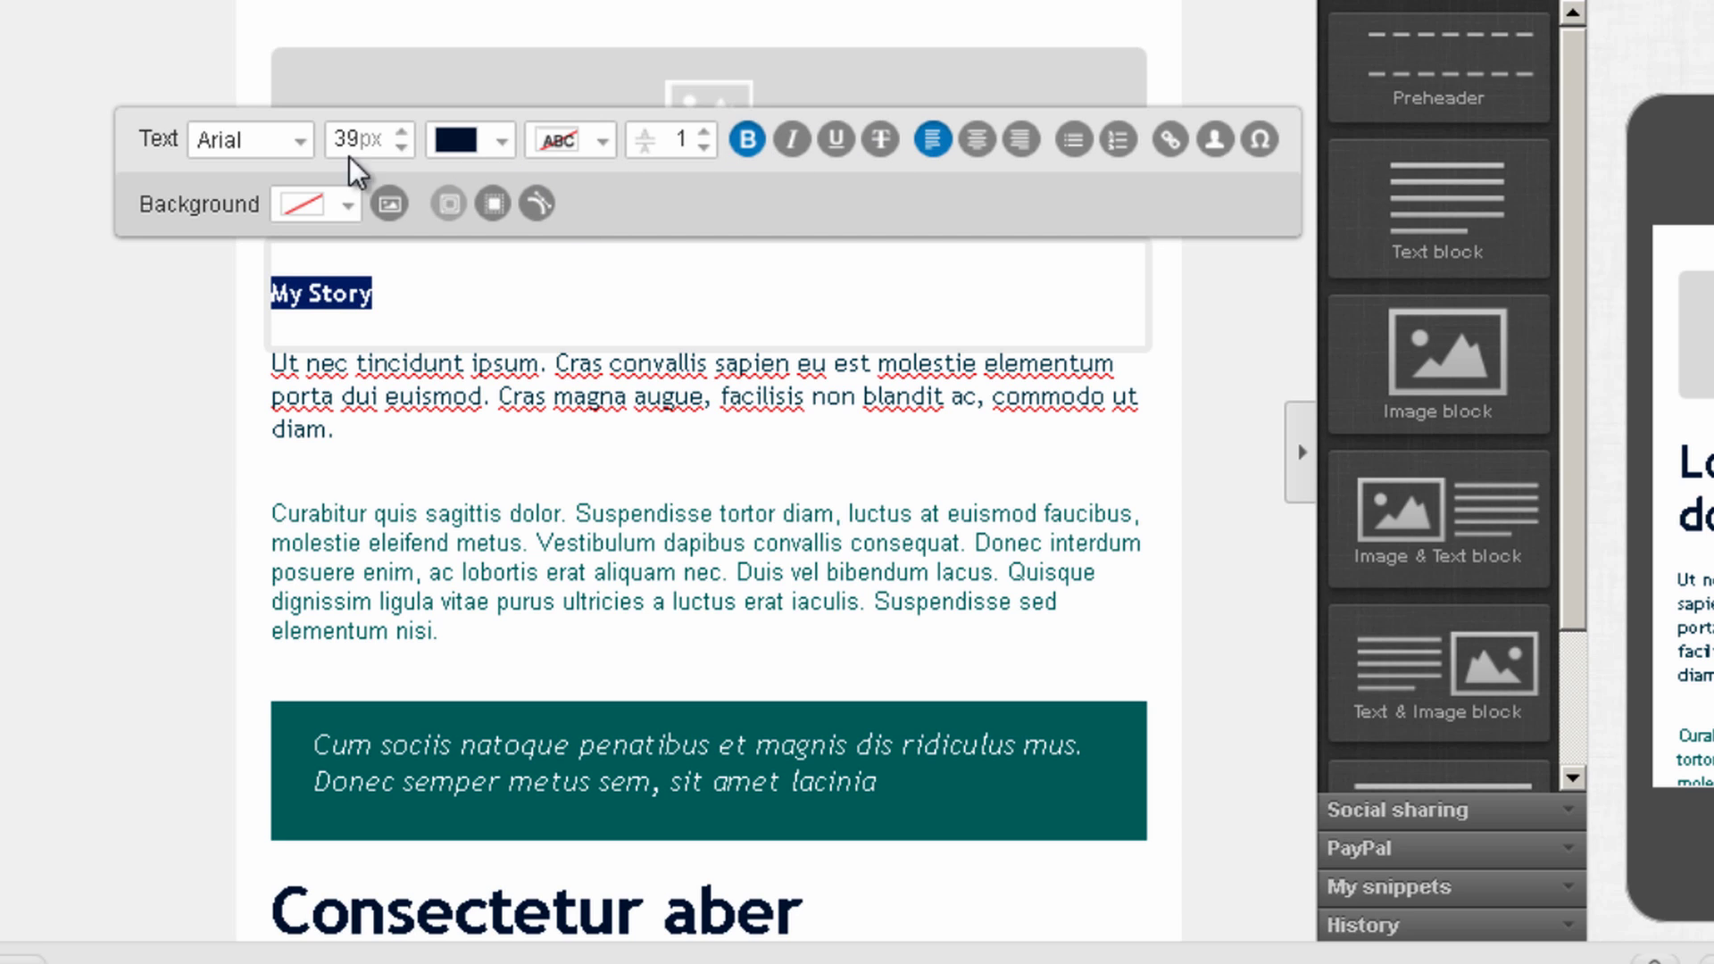
pyautogui.click(403, 130)
pyautogui.click(403, 130)
pyautogui.click(402, 129)
pyautogui.click(403, 130)
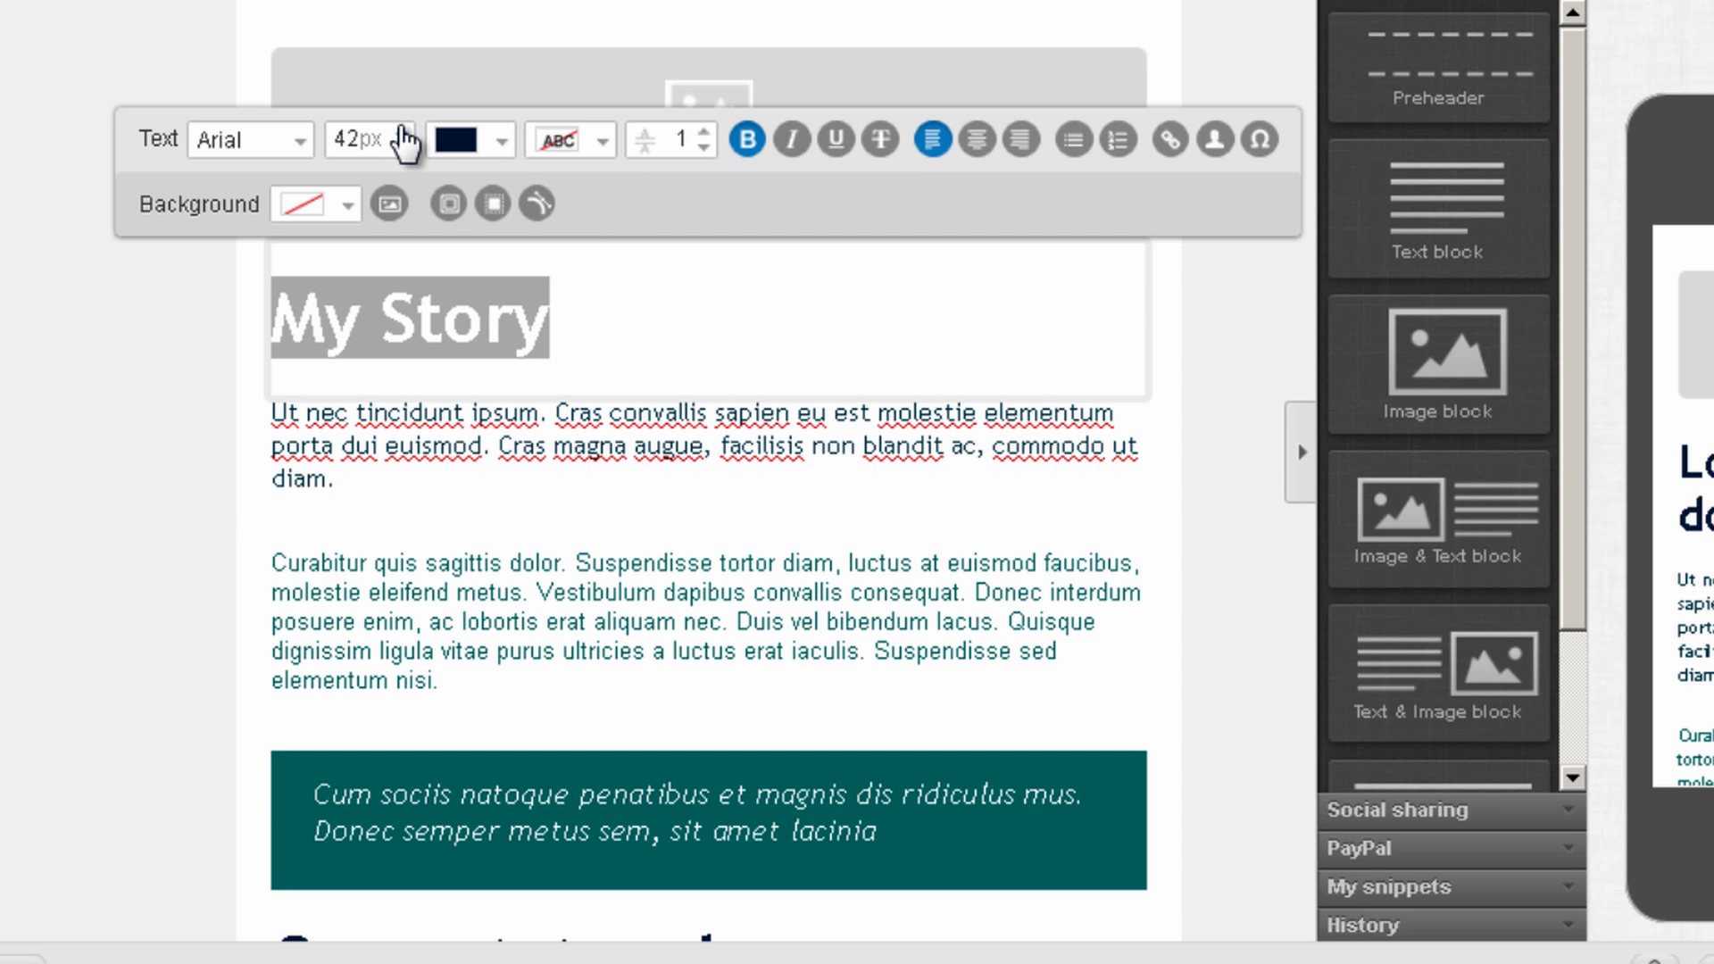
pyautogui.click(403, 150)
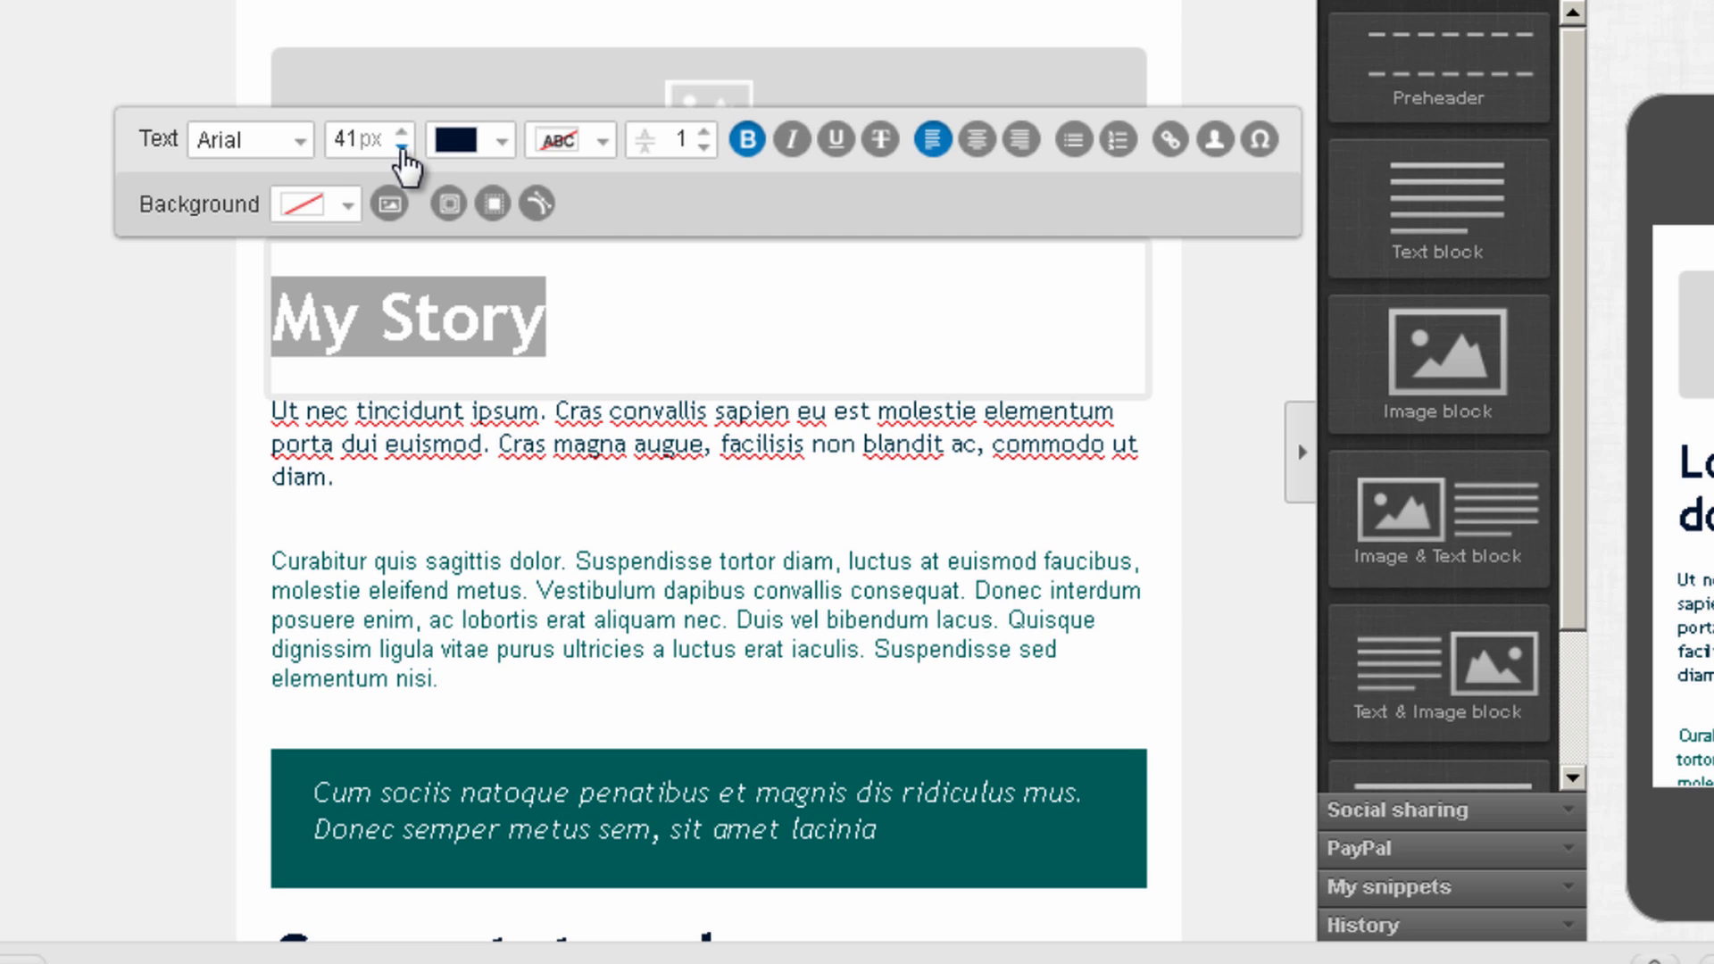
pyautogui.click(401, 150)
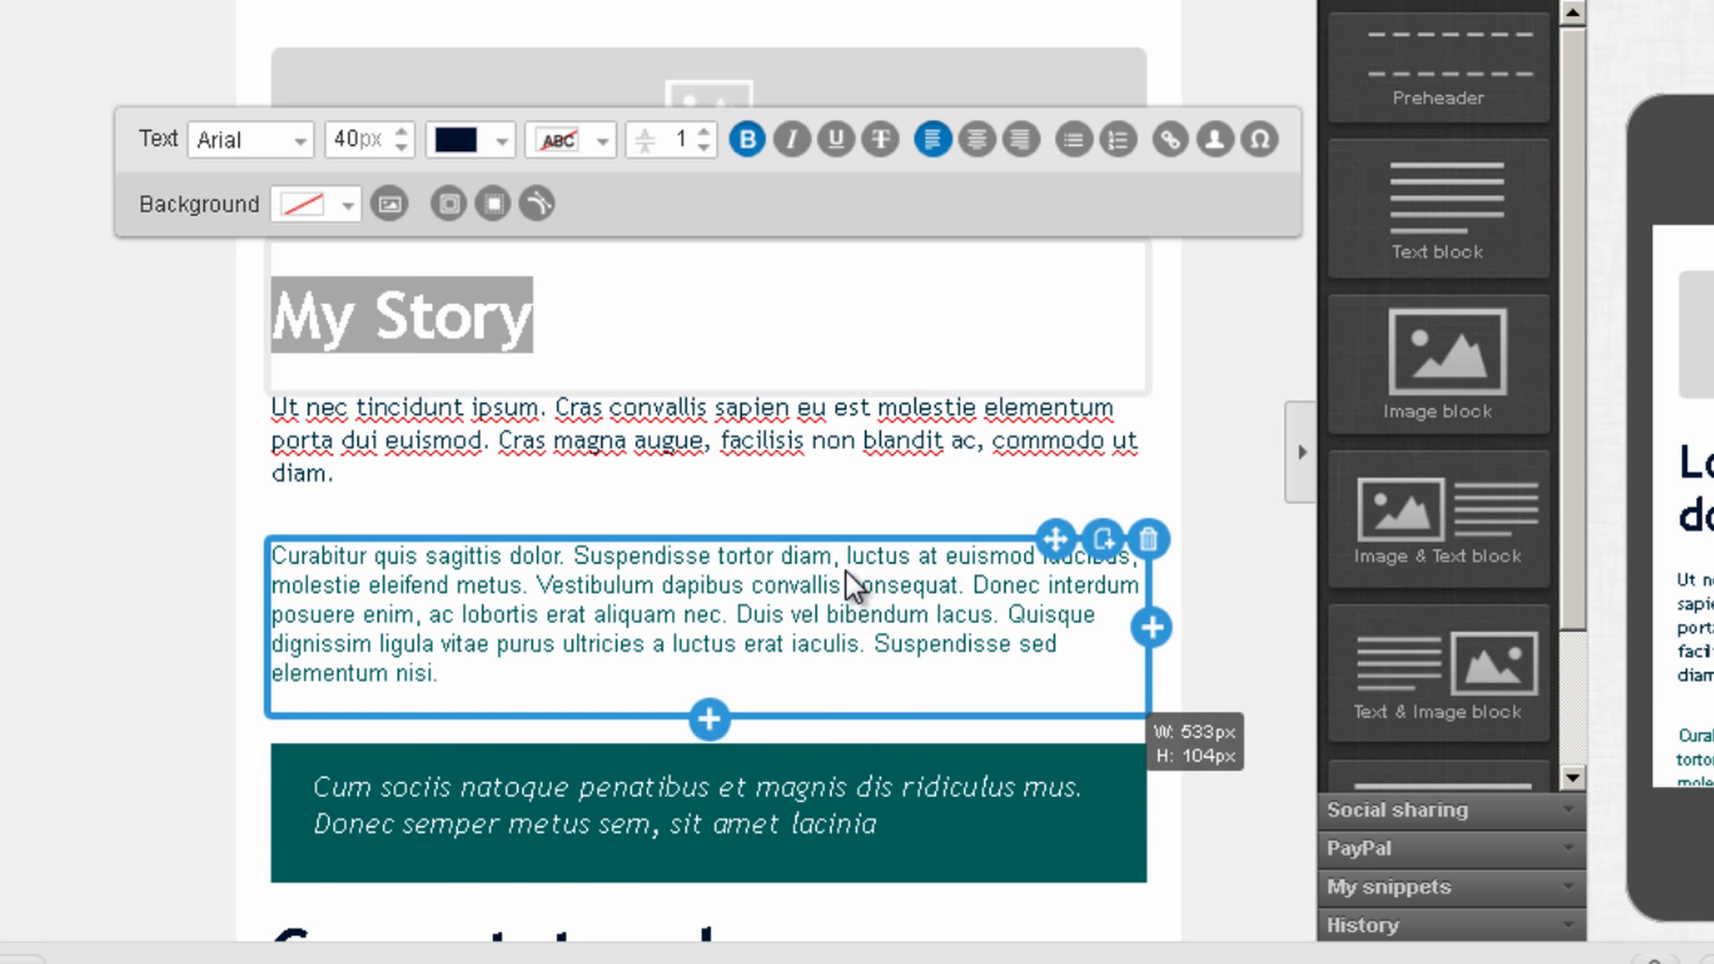
# Drop an Image & Text block under the My Story heading and close the image library without choosing an image
pyautogui.scroll(-3, 803, 553)
pyautogui.scroll(2, 755, 364)
pyautogui.scroll(1, 710, 473)
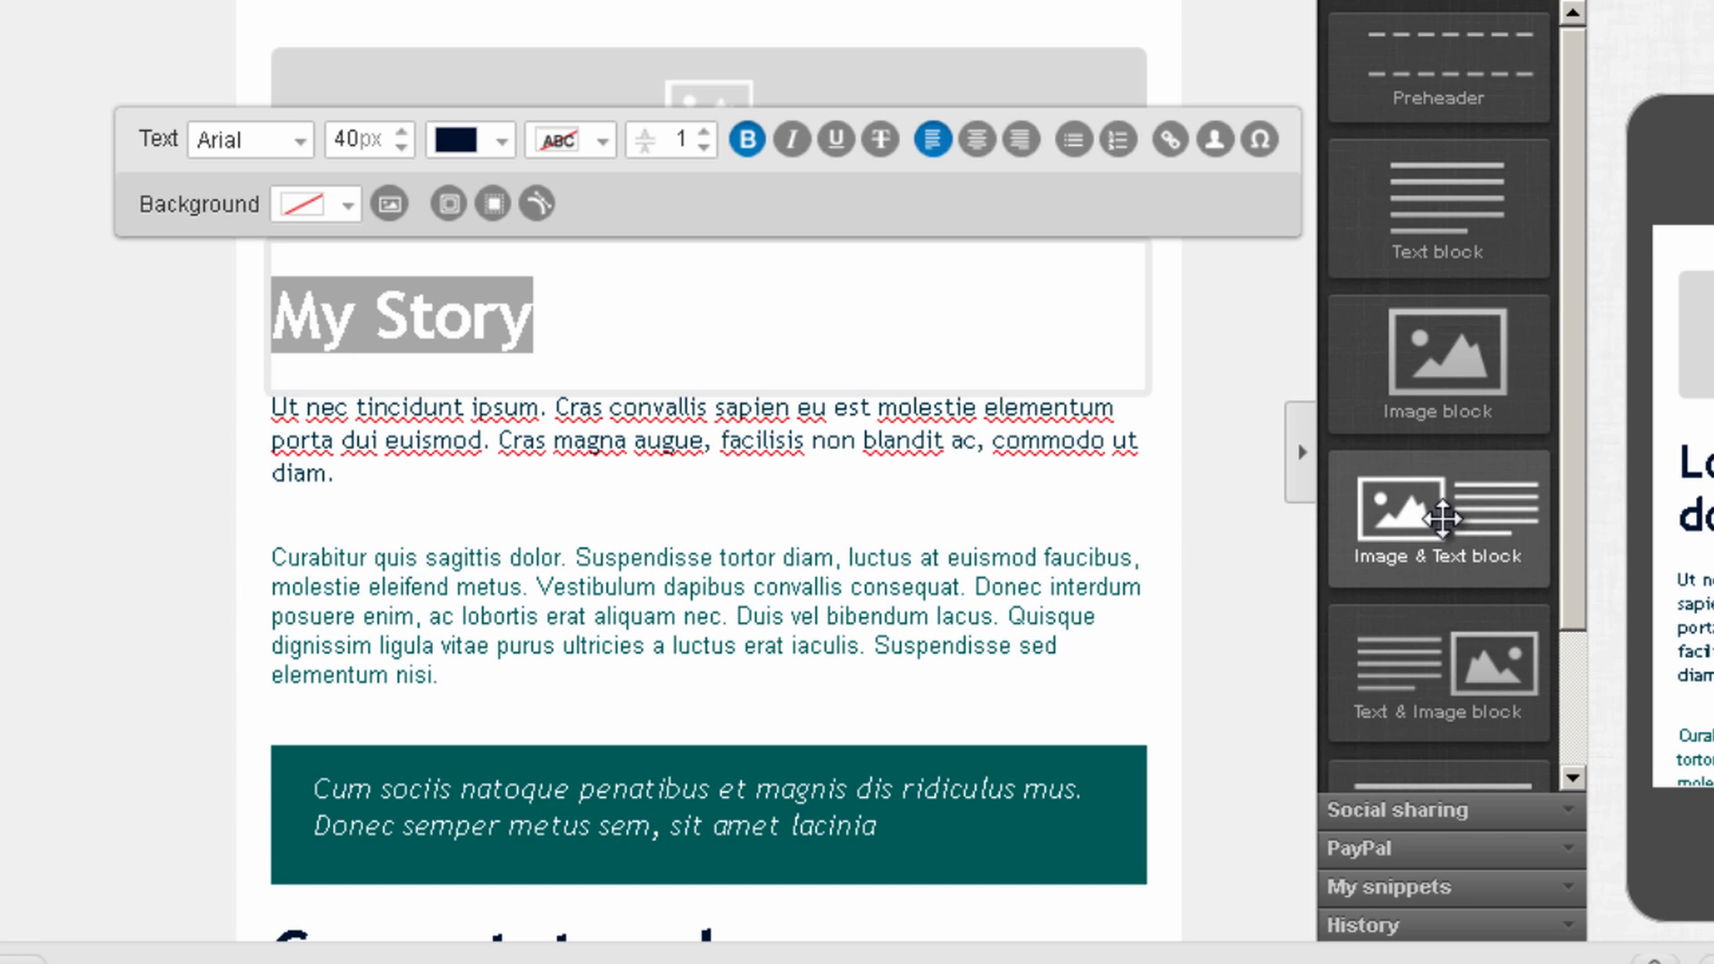
pyautogui.moveTo(1442, 518); pyautogui.dragTo(973, 419)
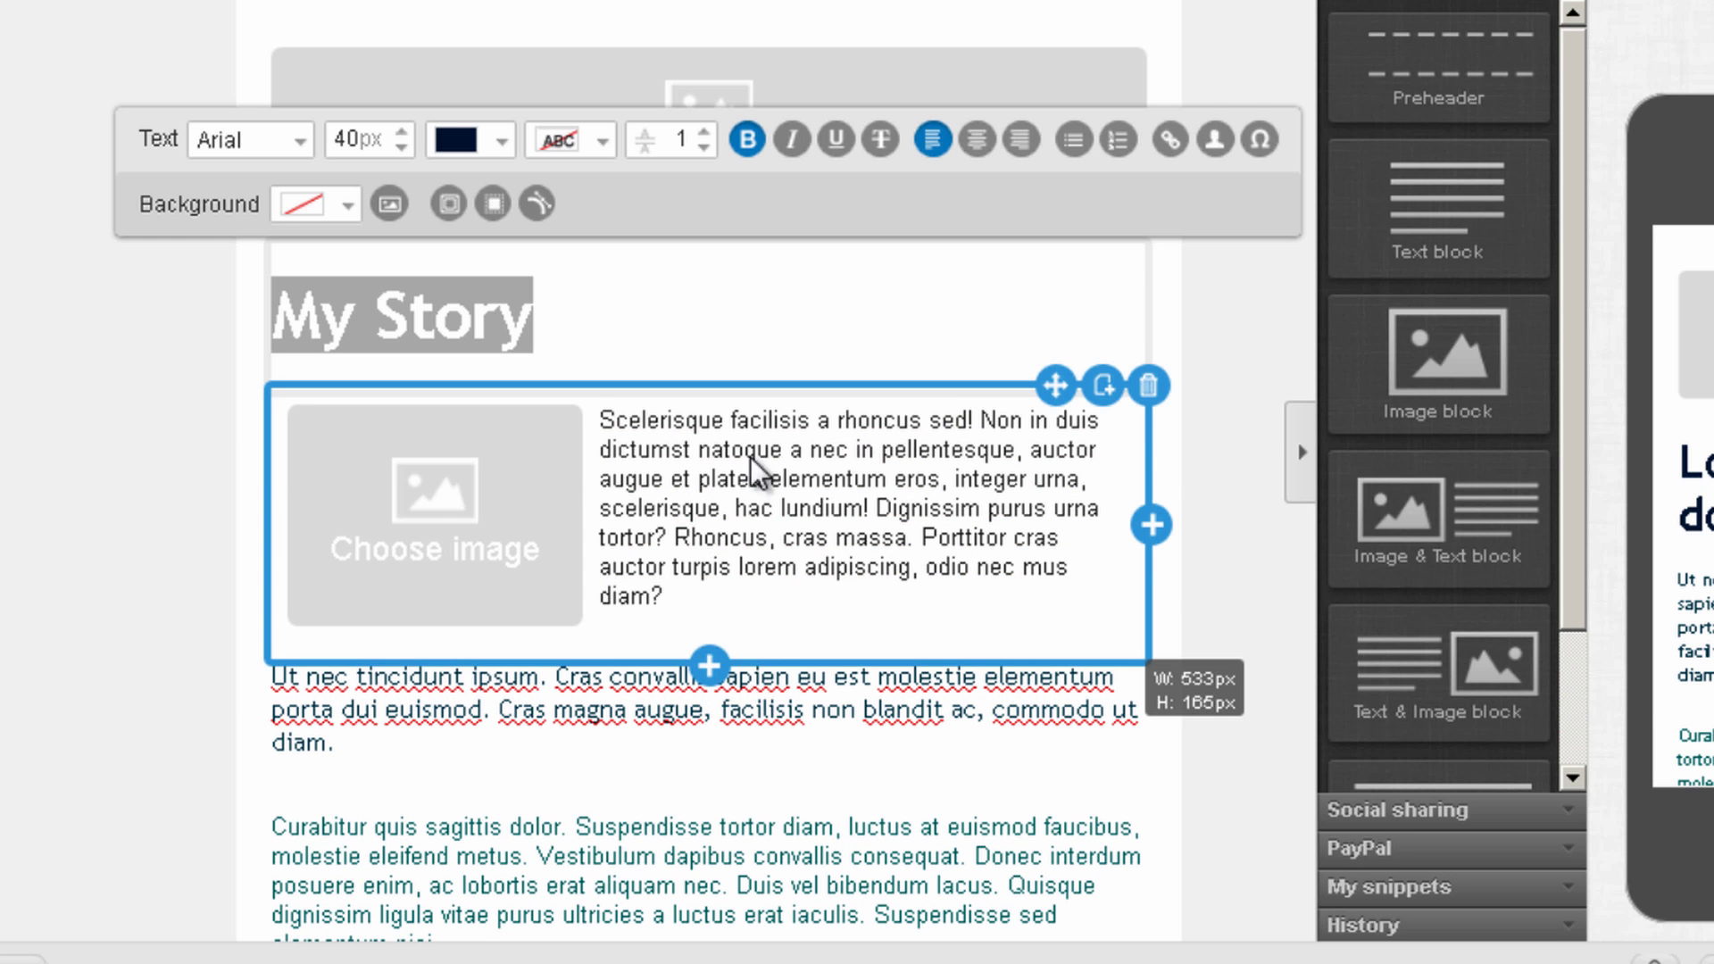
pyautogui.click(431, 494)
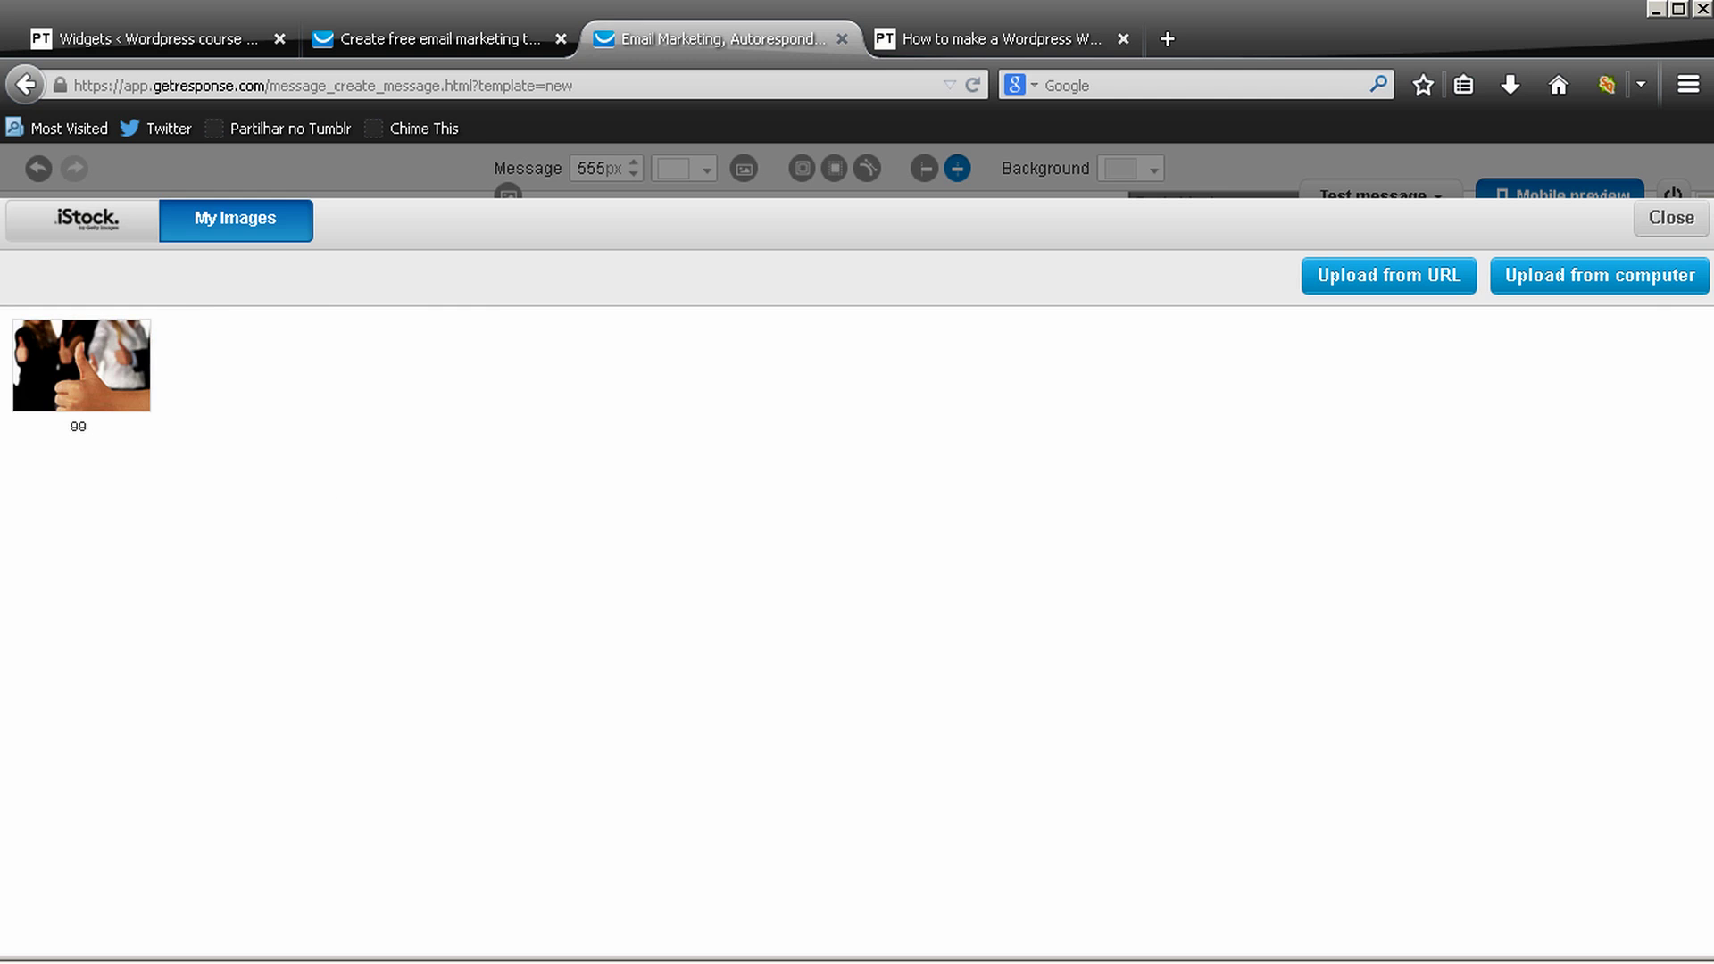
pyautogui.click(1689, 225)
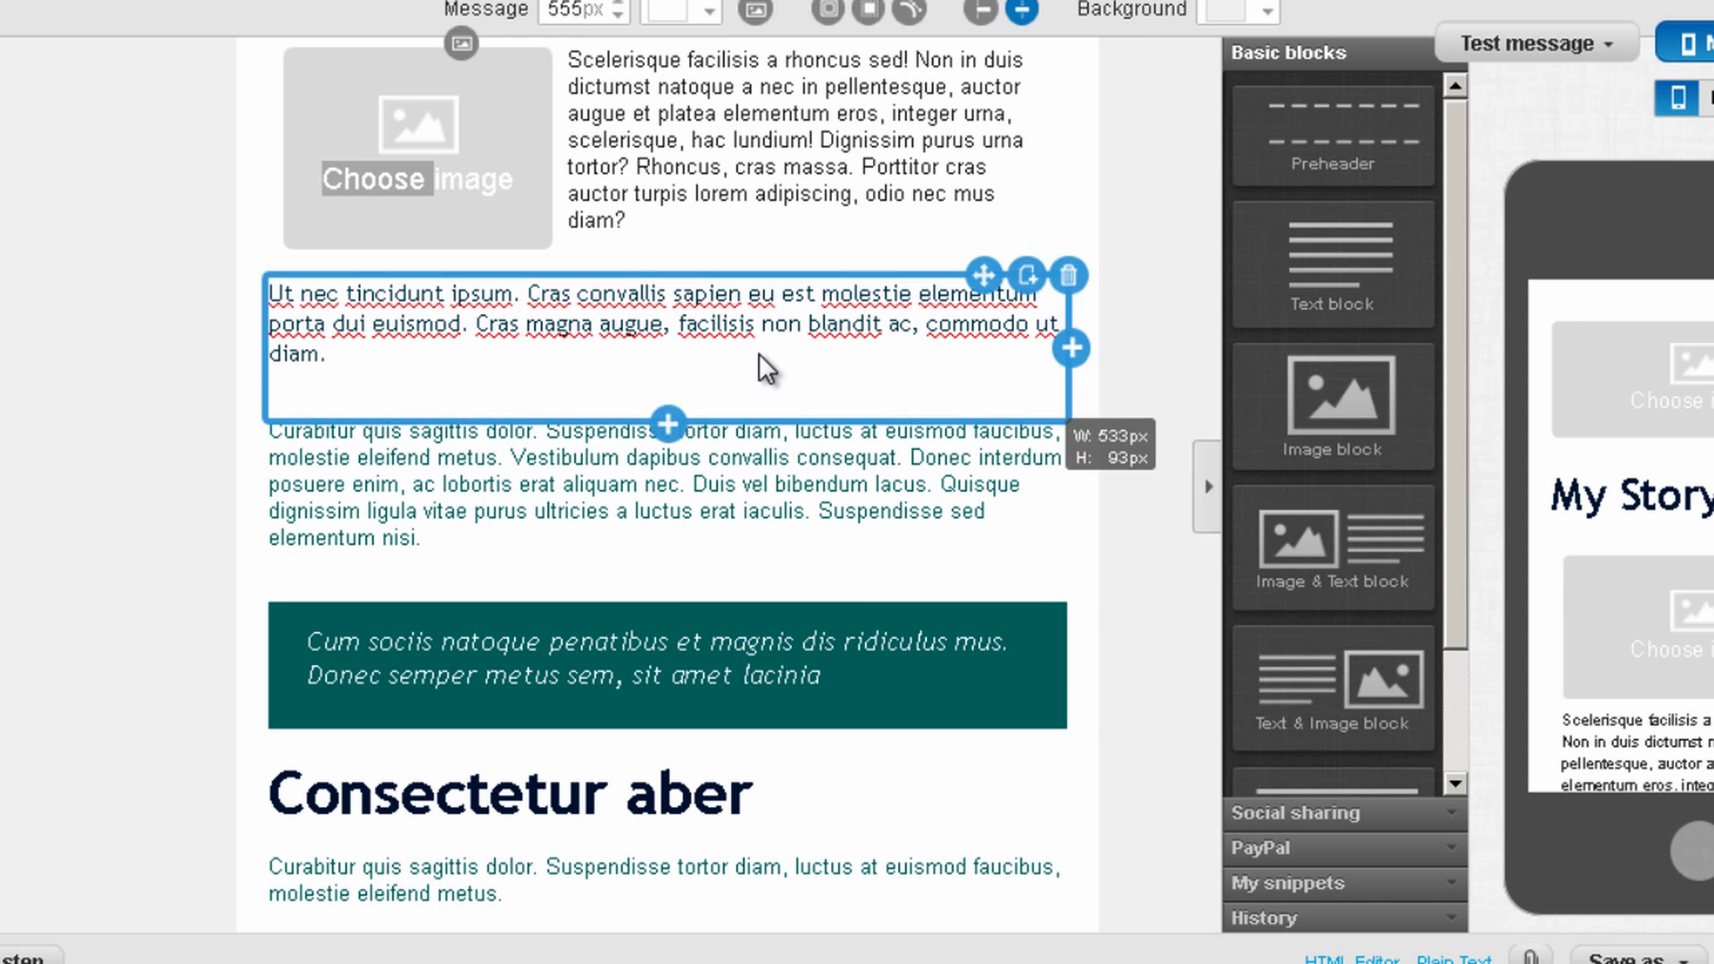
# Delete the teal quote box, the Consectetur aber heading, and the Lorem ipsum dolor button
pyautogui.scroll(-3, 791, 479)
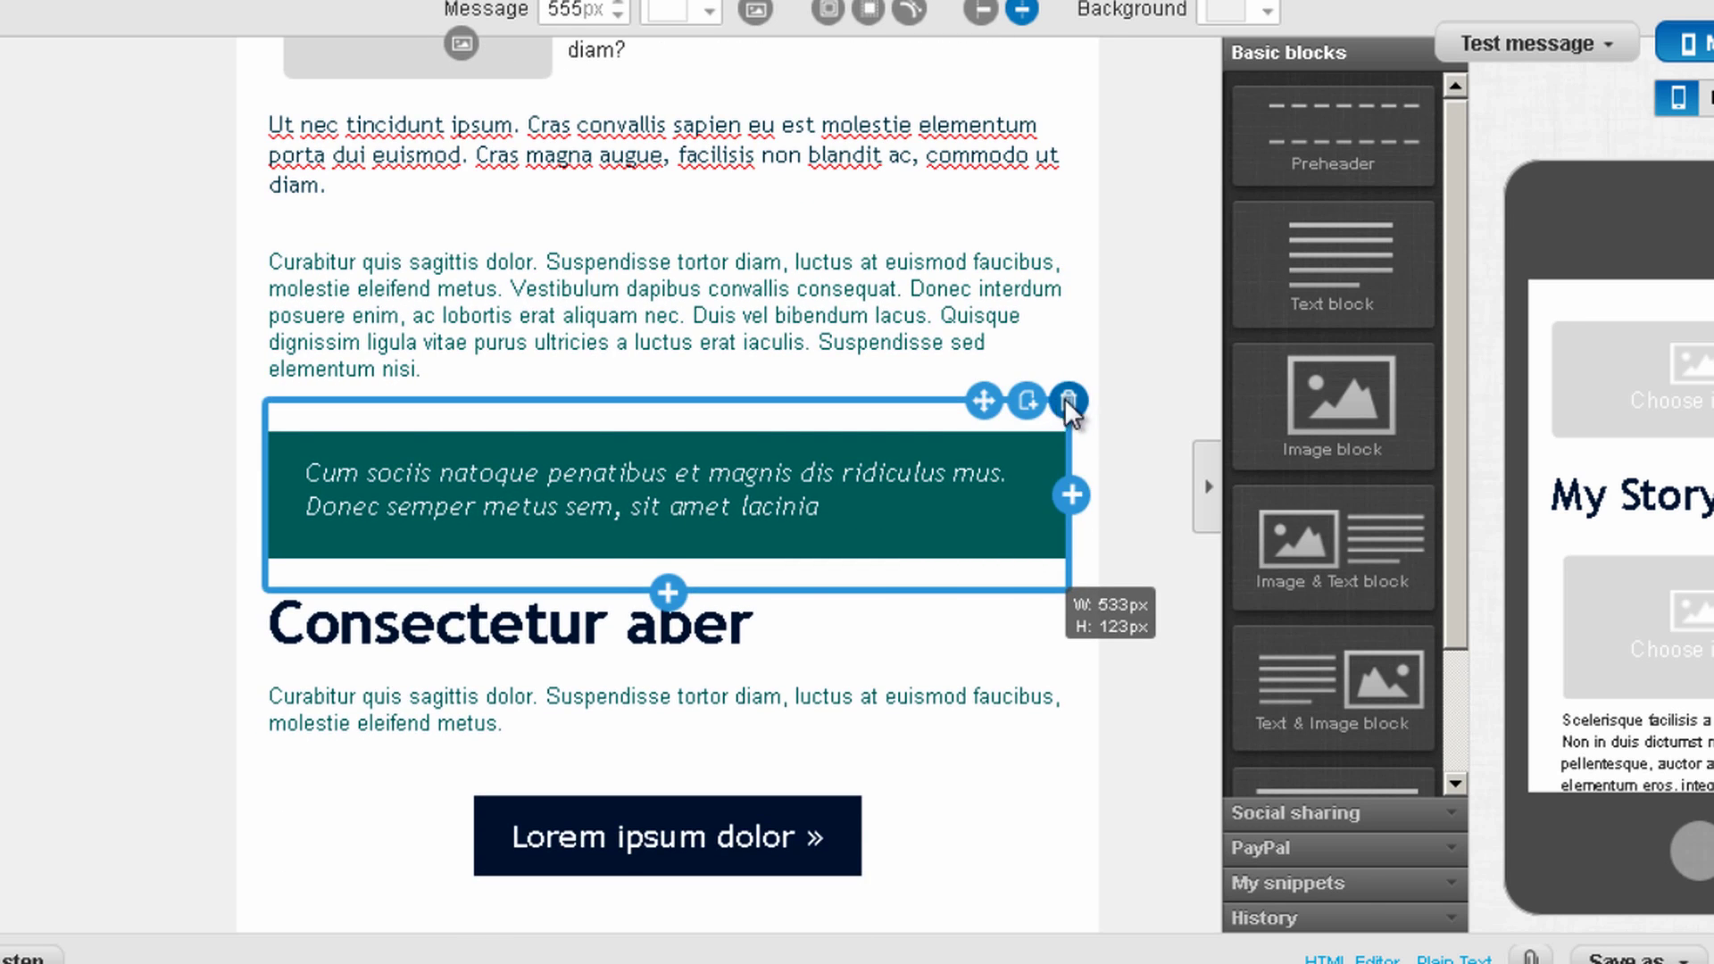
pyautogui.click(1069, 399)
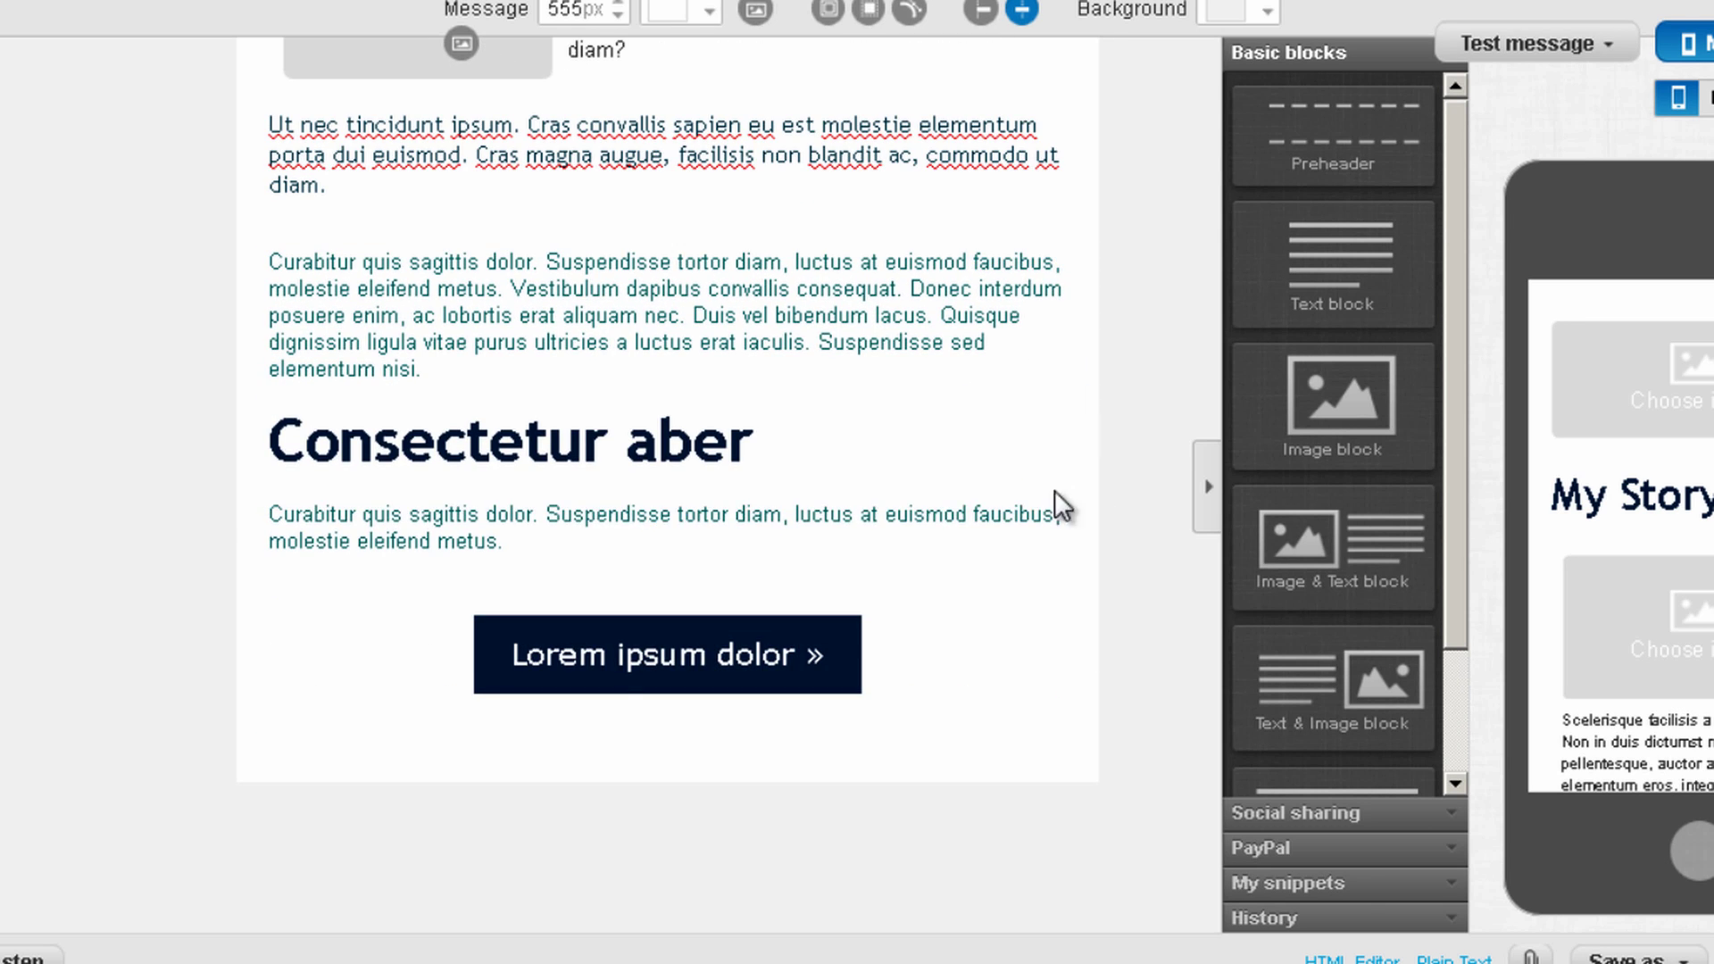
pyautogui.click(1069, 398)
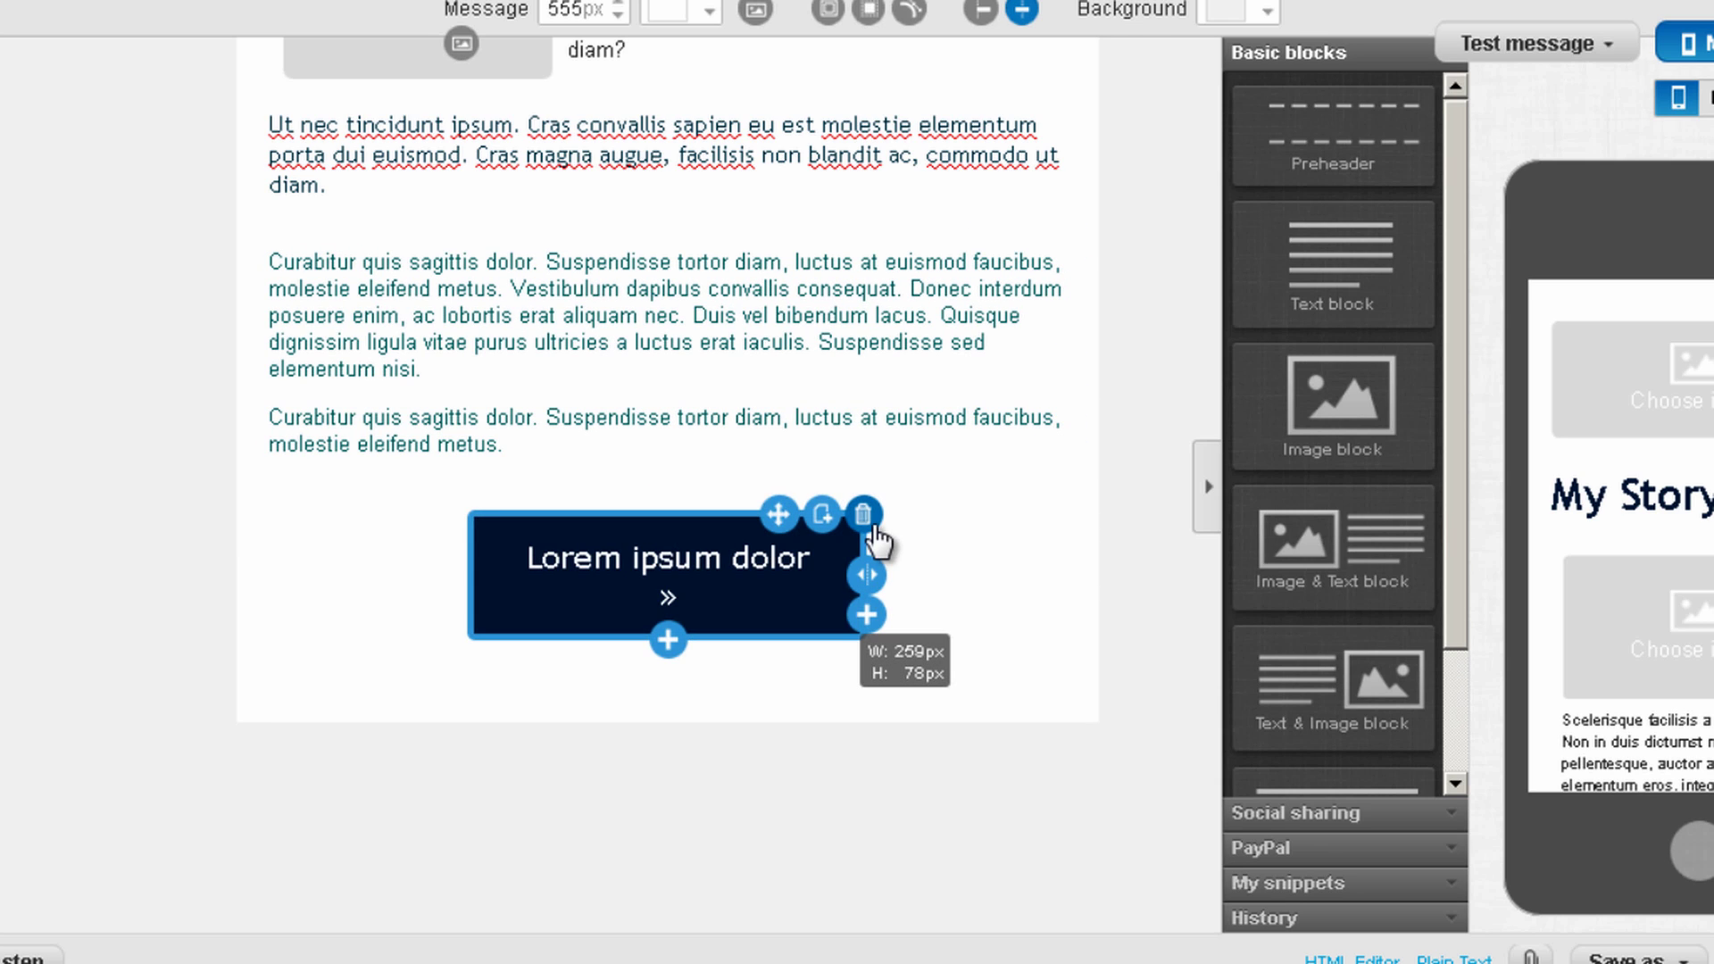
pyautogui.click(863, 515)
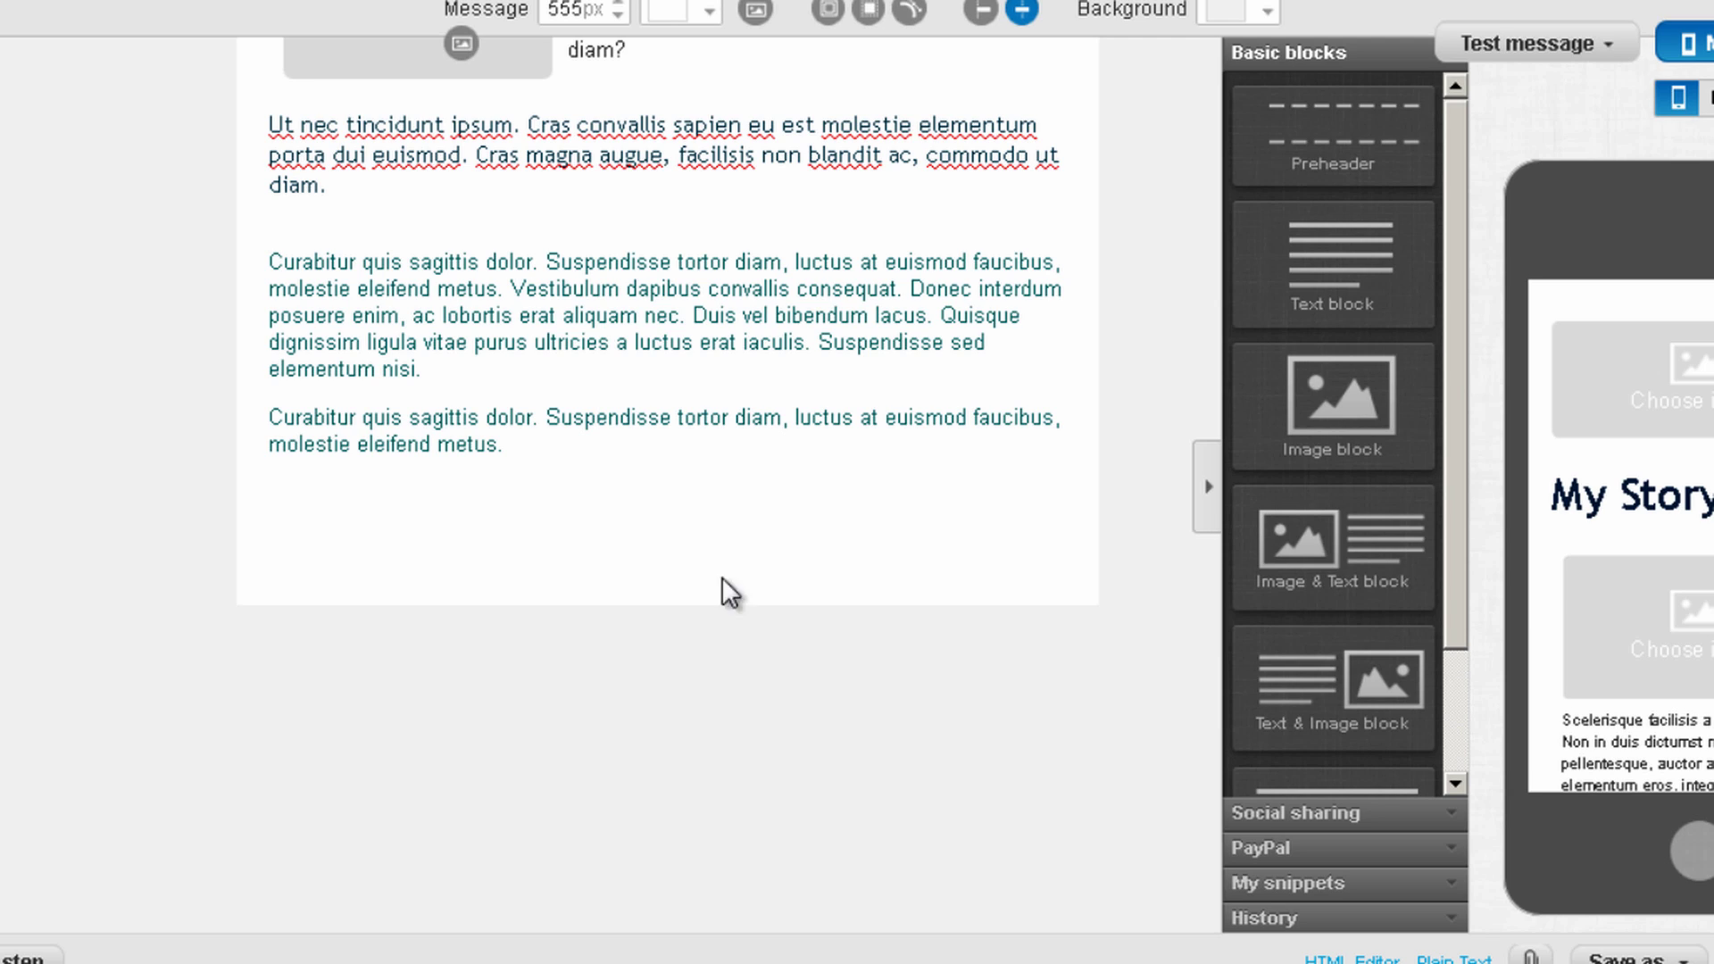
# Add a 'Click Here to receive your FREE ebook' line below the first Curabitur paragraph and select it
pyautogui.doubleClick(737, 347)
pyautogui.click(723, 374)
pyautogui.press('Return')
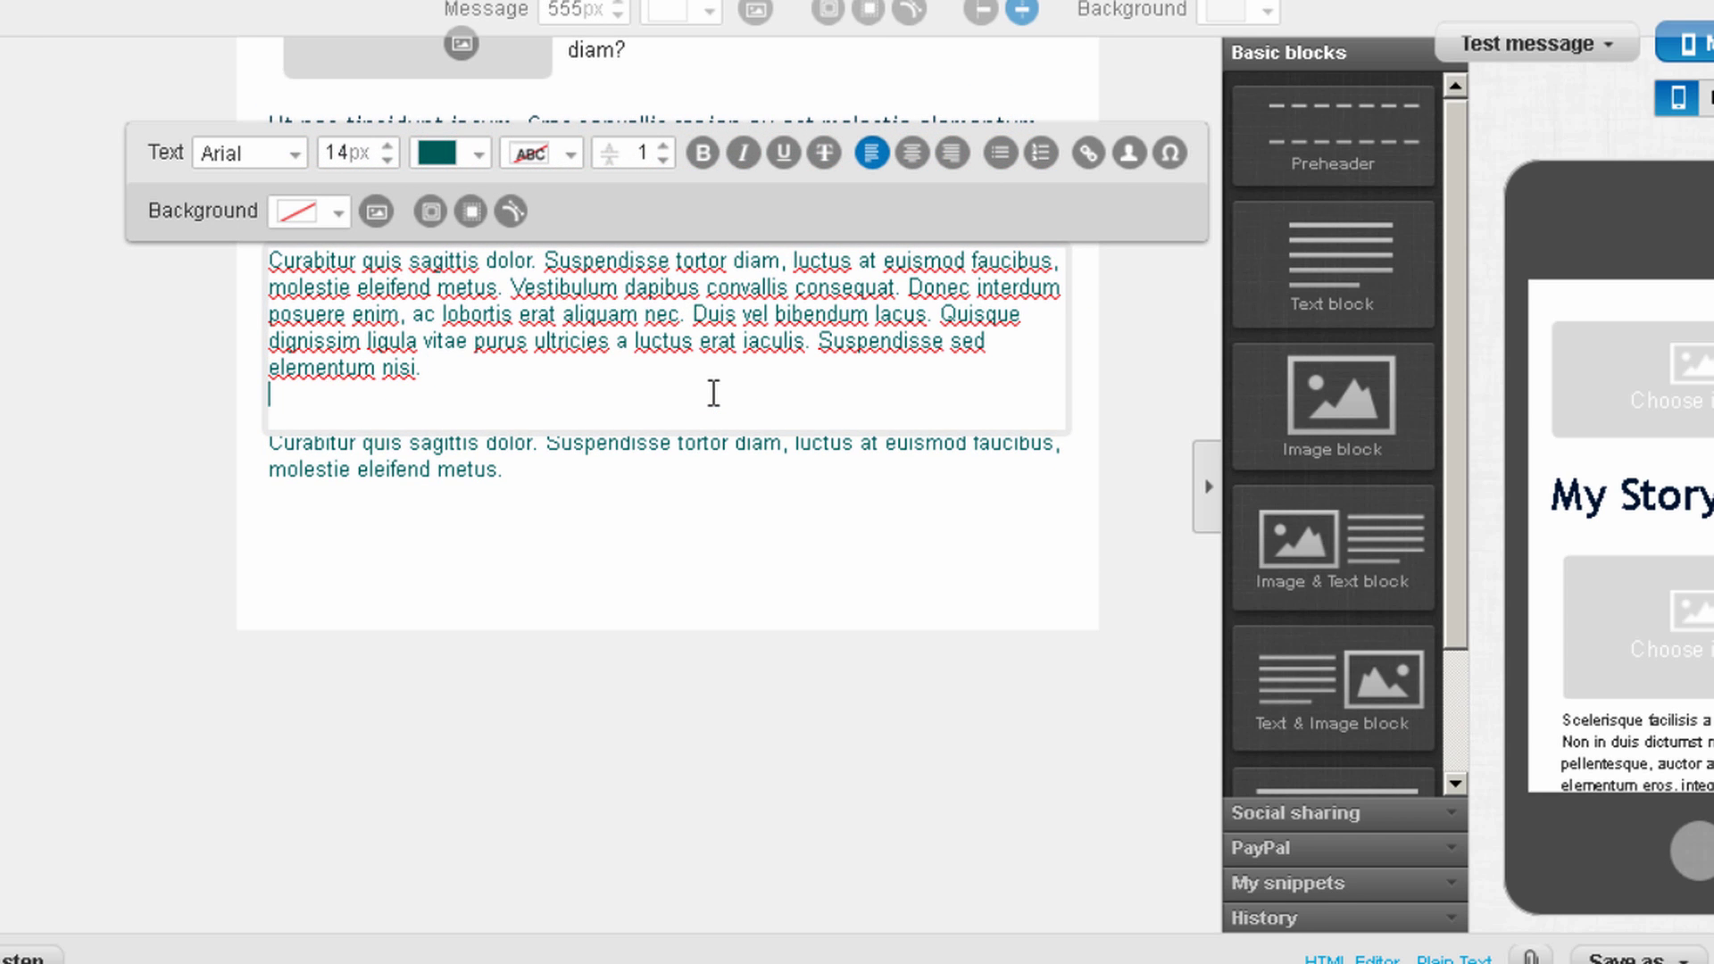
pyautogui.press('Return')
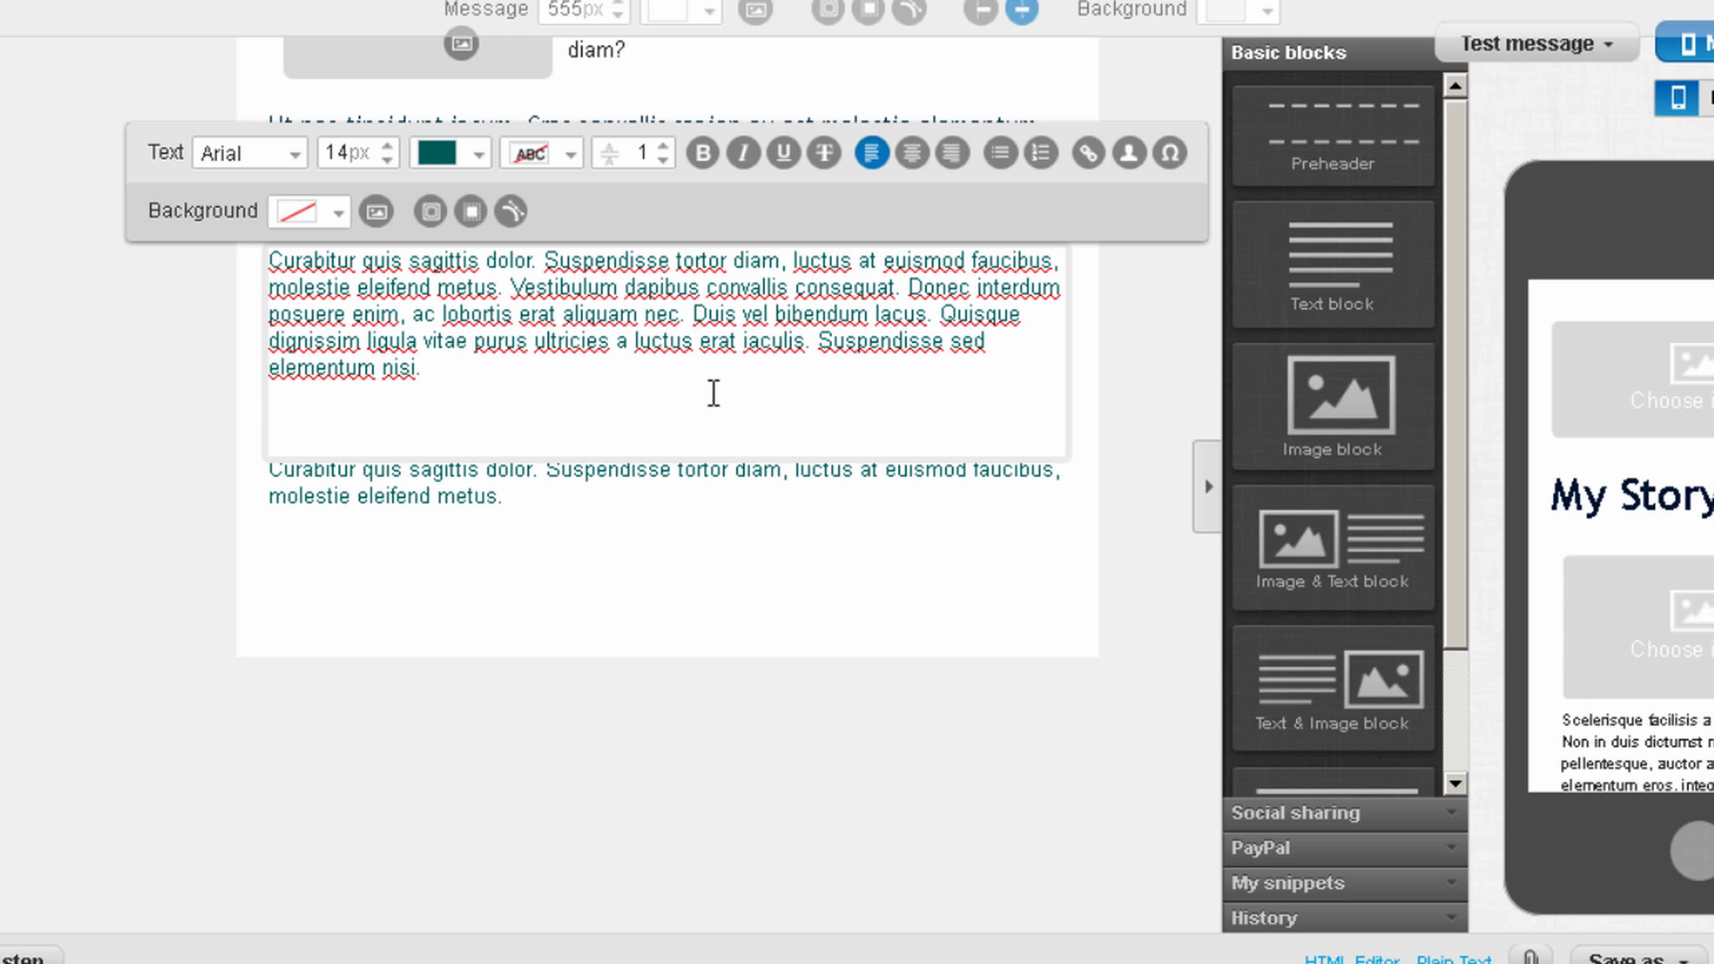
pyautogui.write('Click Here to receive')
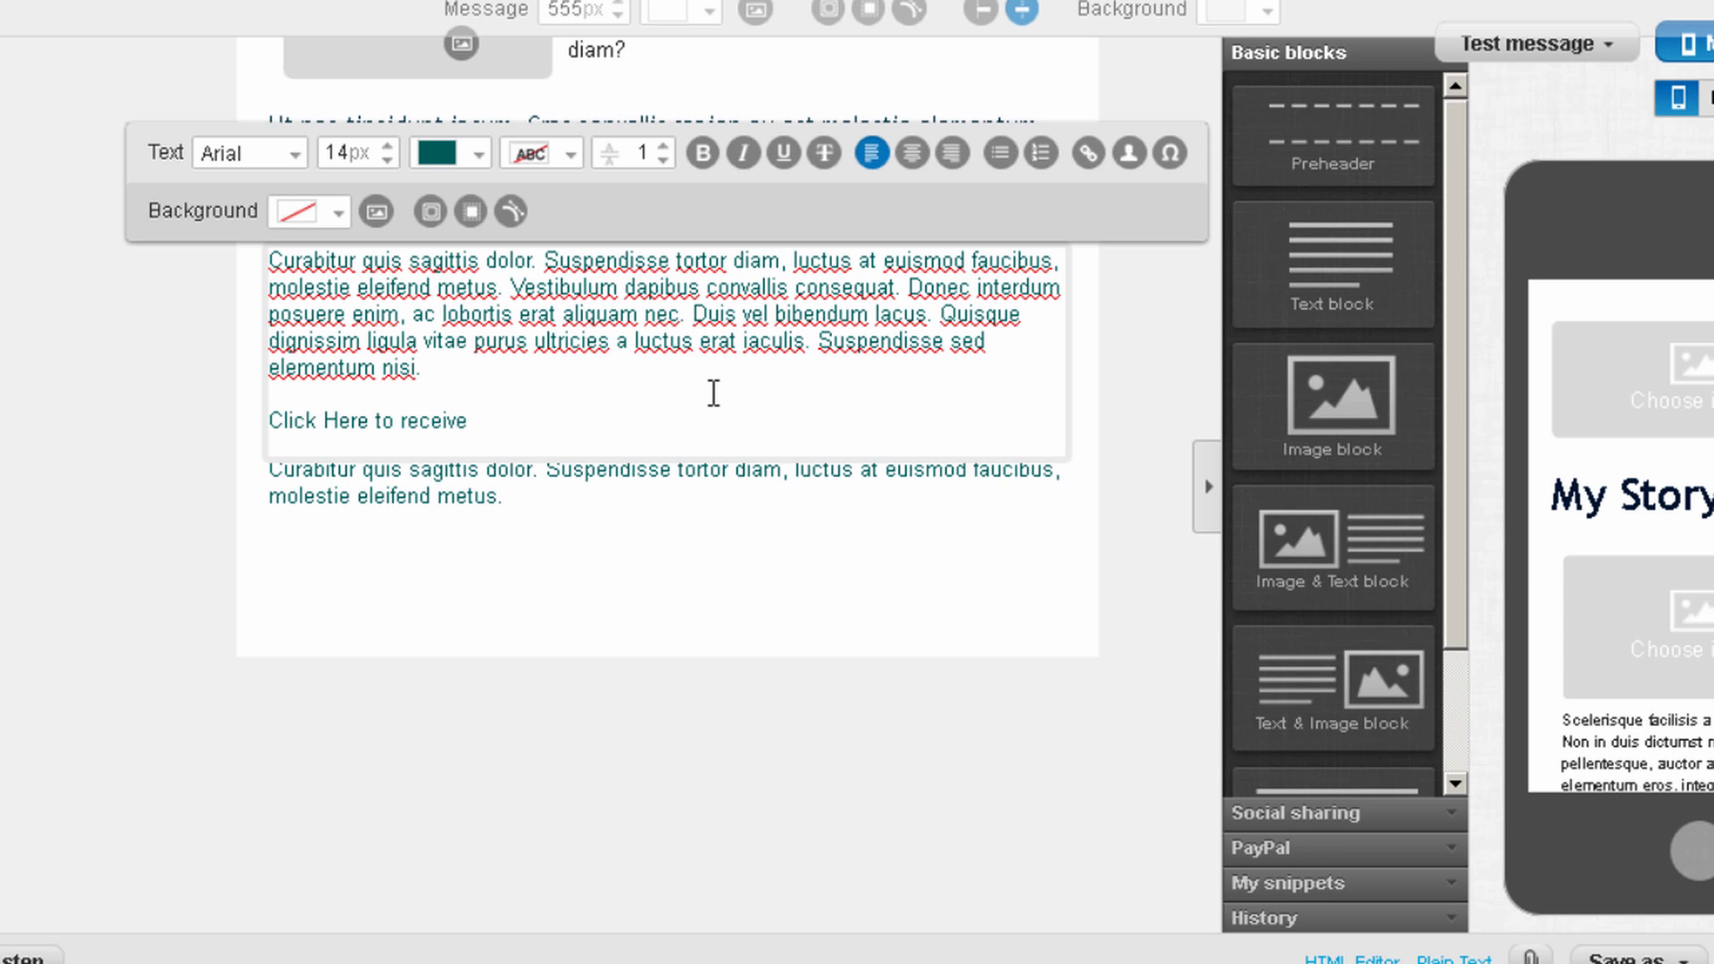
pyautogui.write('your FREE ebook')
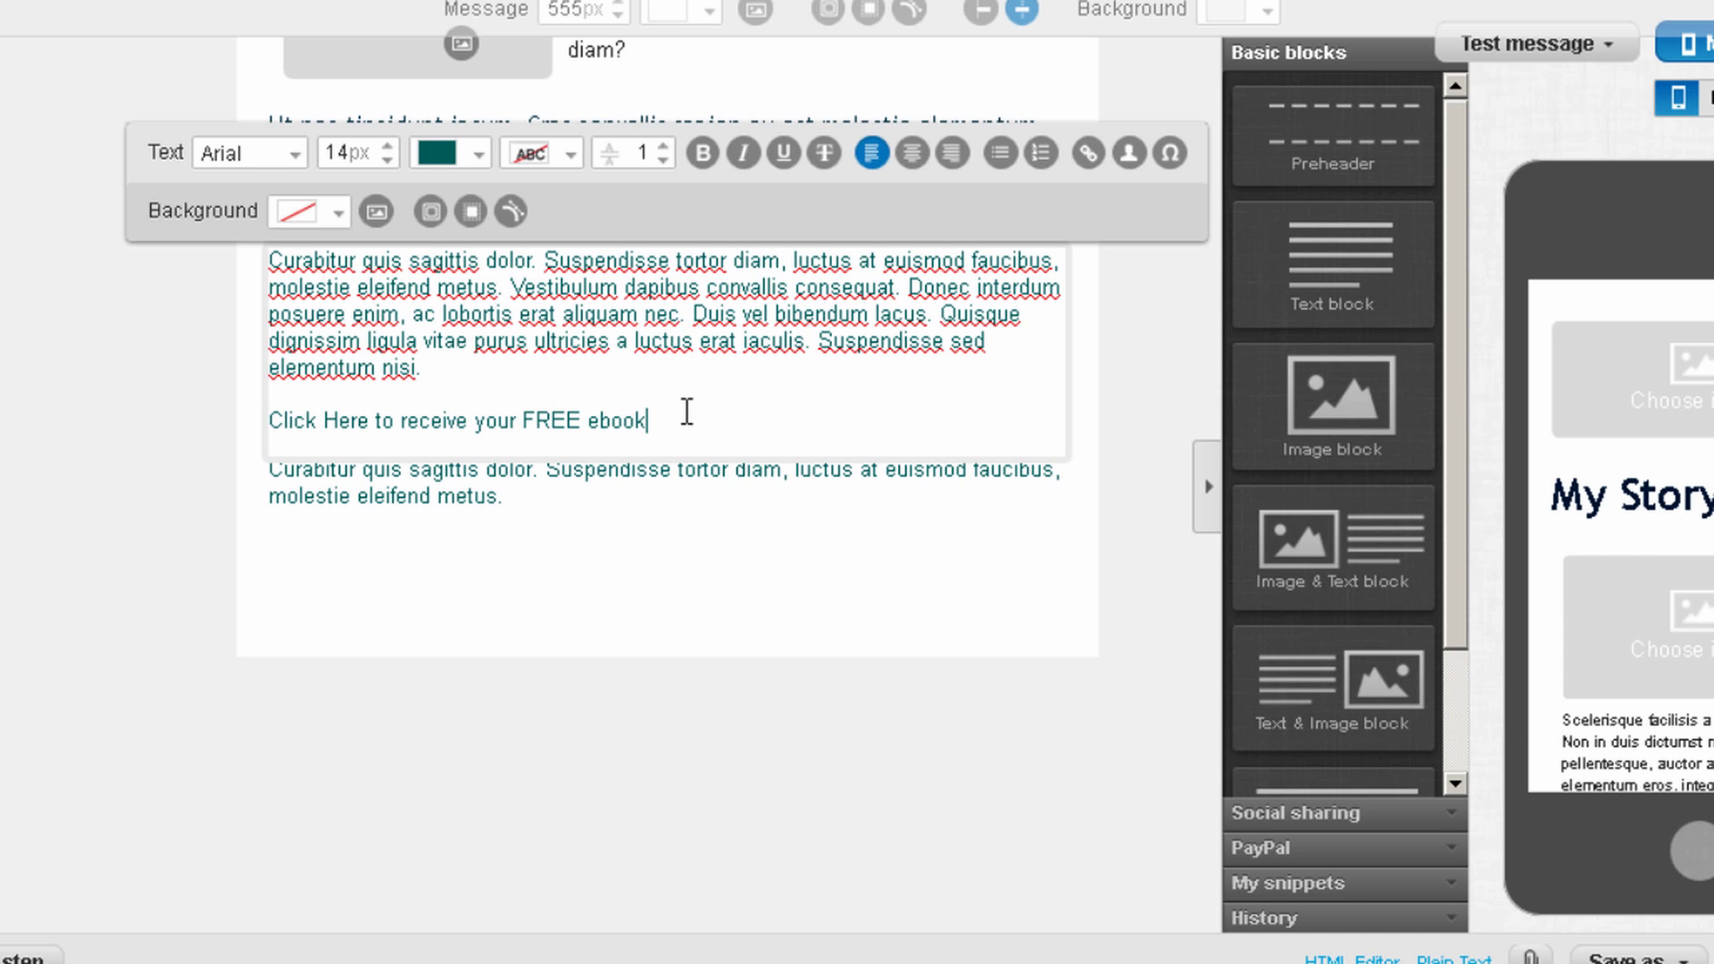
pyautogui.moveTo(648, 421); pyautogui.dragTo(268, 421)
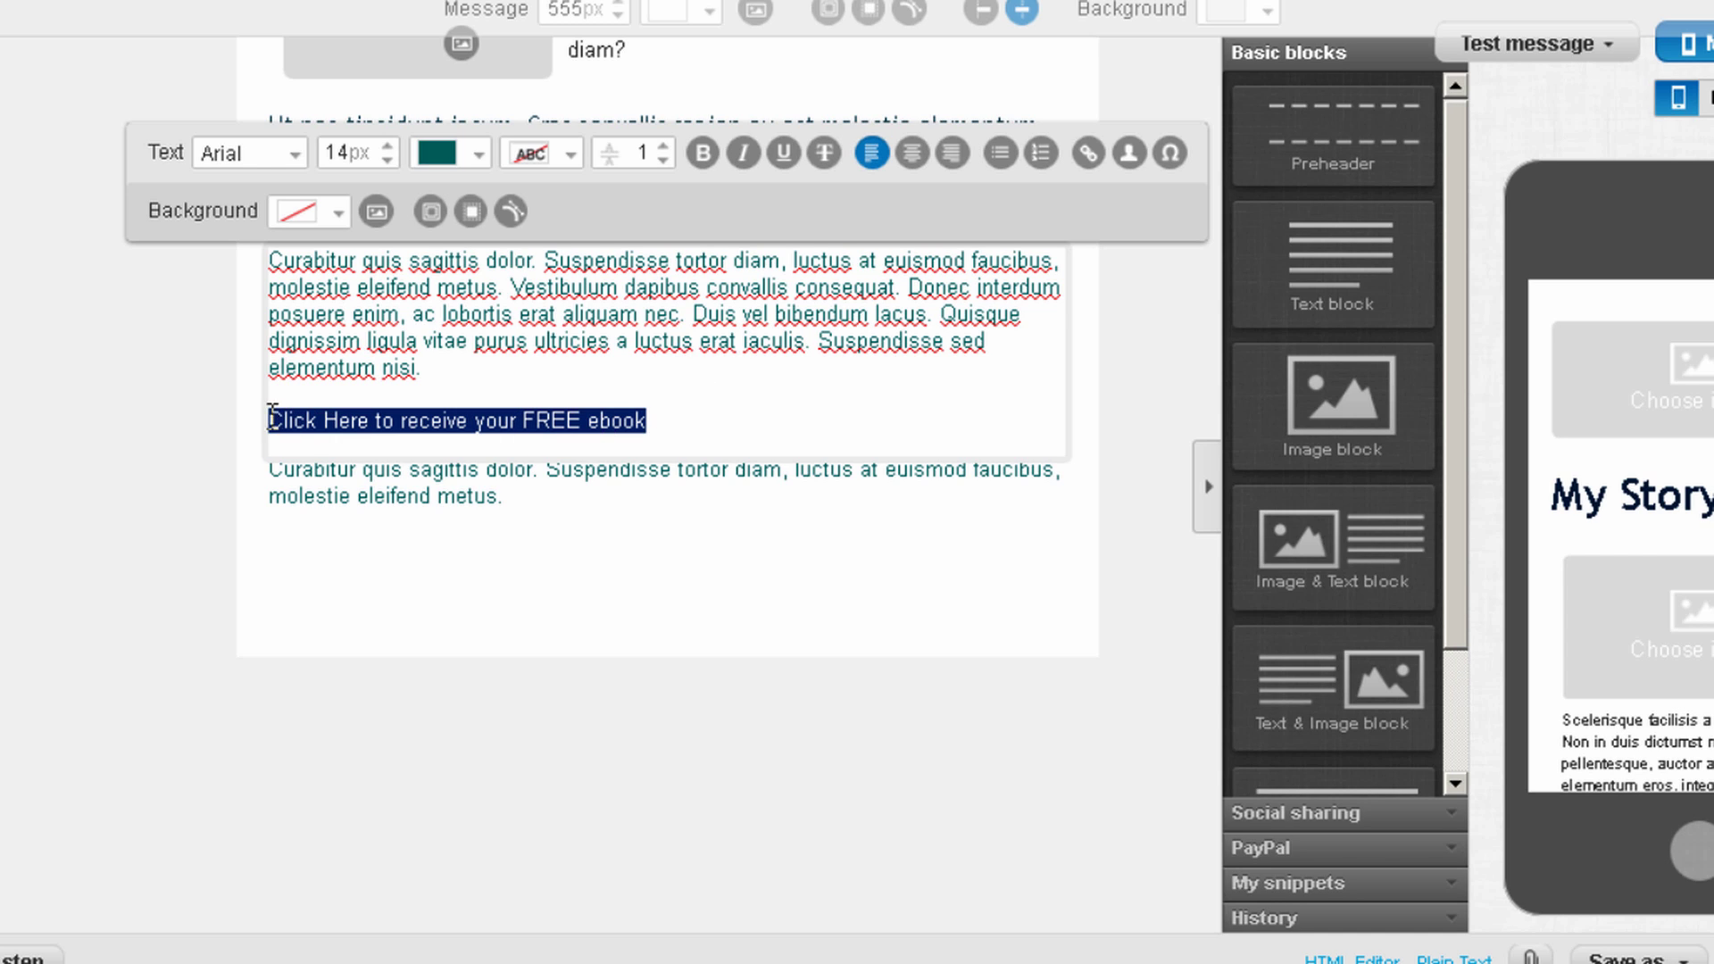
pyautogui.click(1089, 154)
pyautogui.click(757, 447)
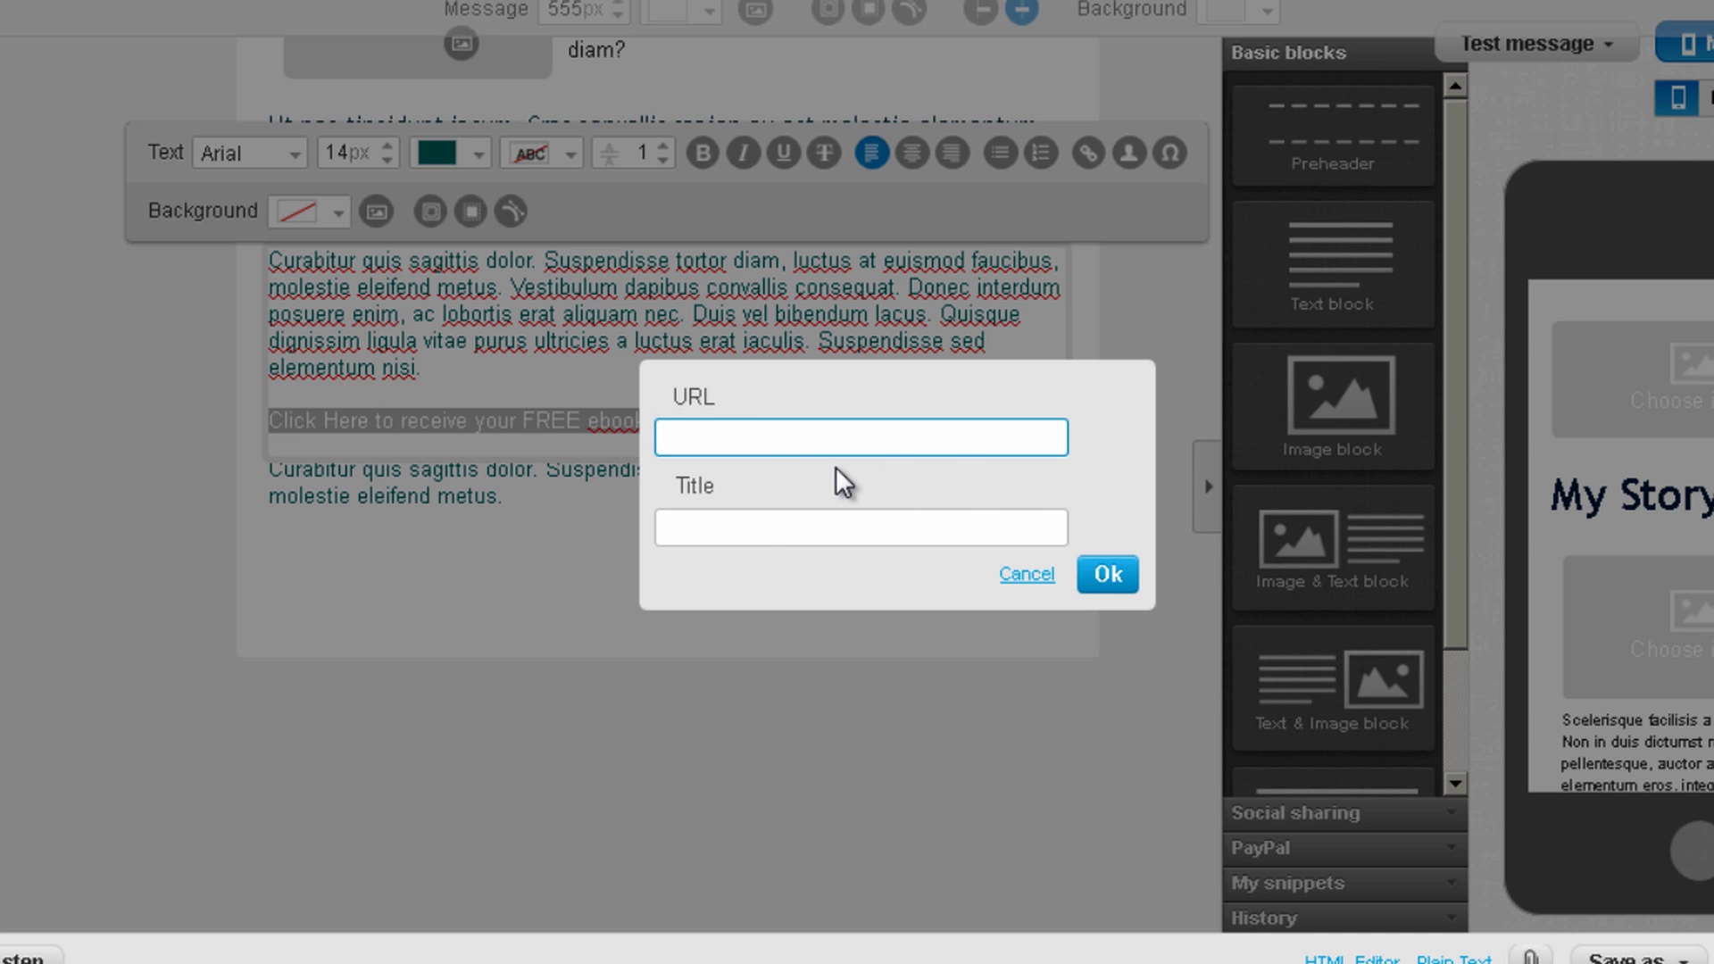
pyautogui.write('http://www.prositetutorials.com')
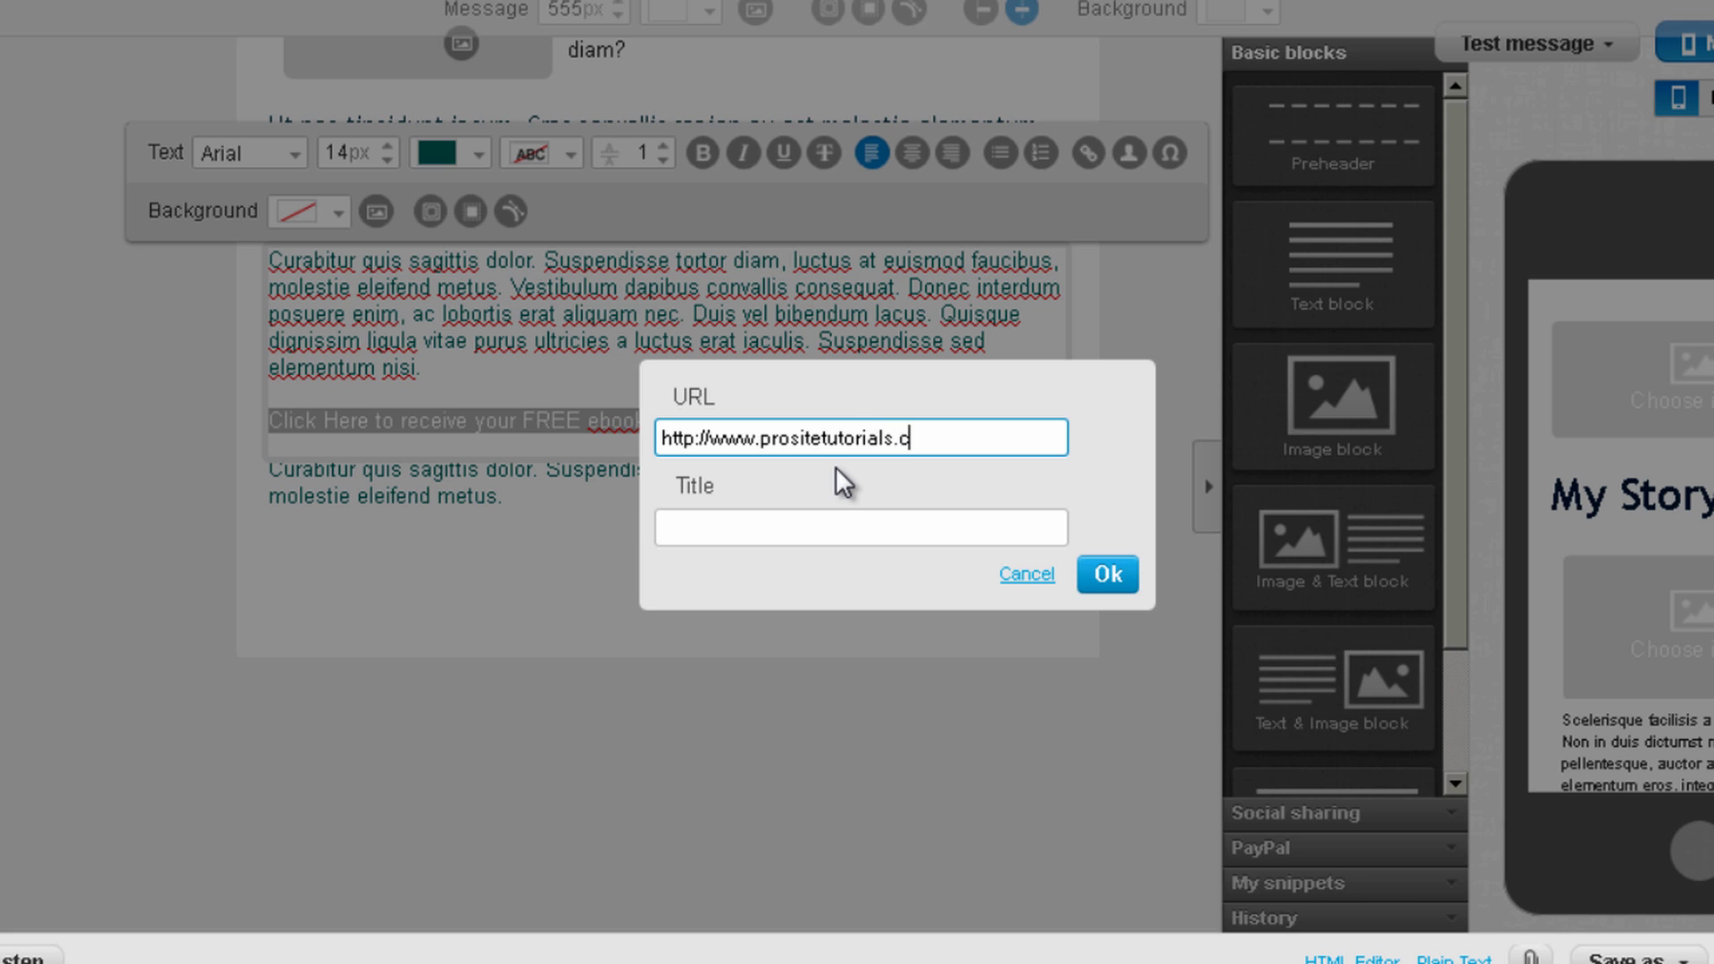
pyautogui.click(1104, 582)
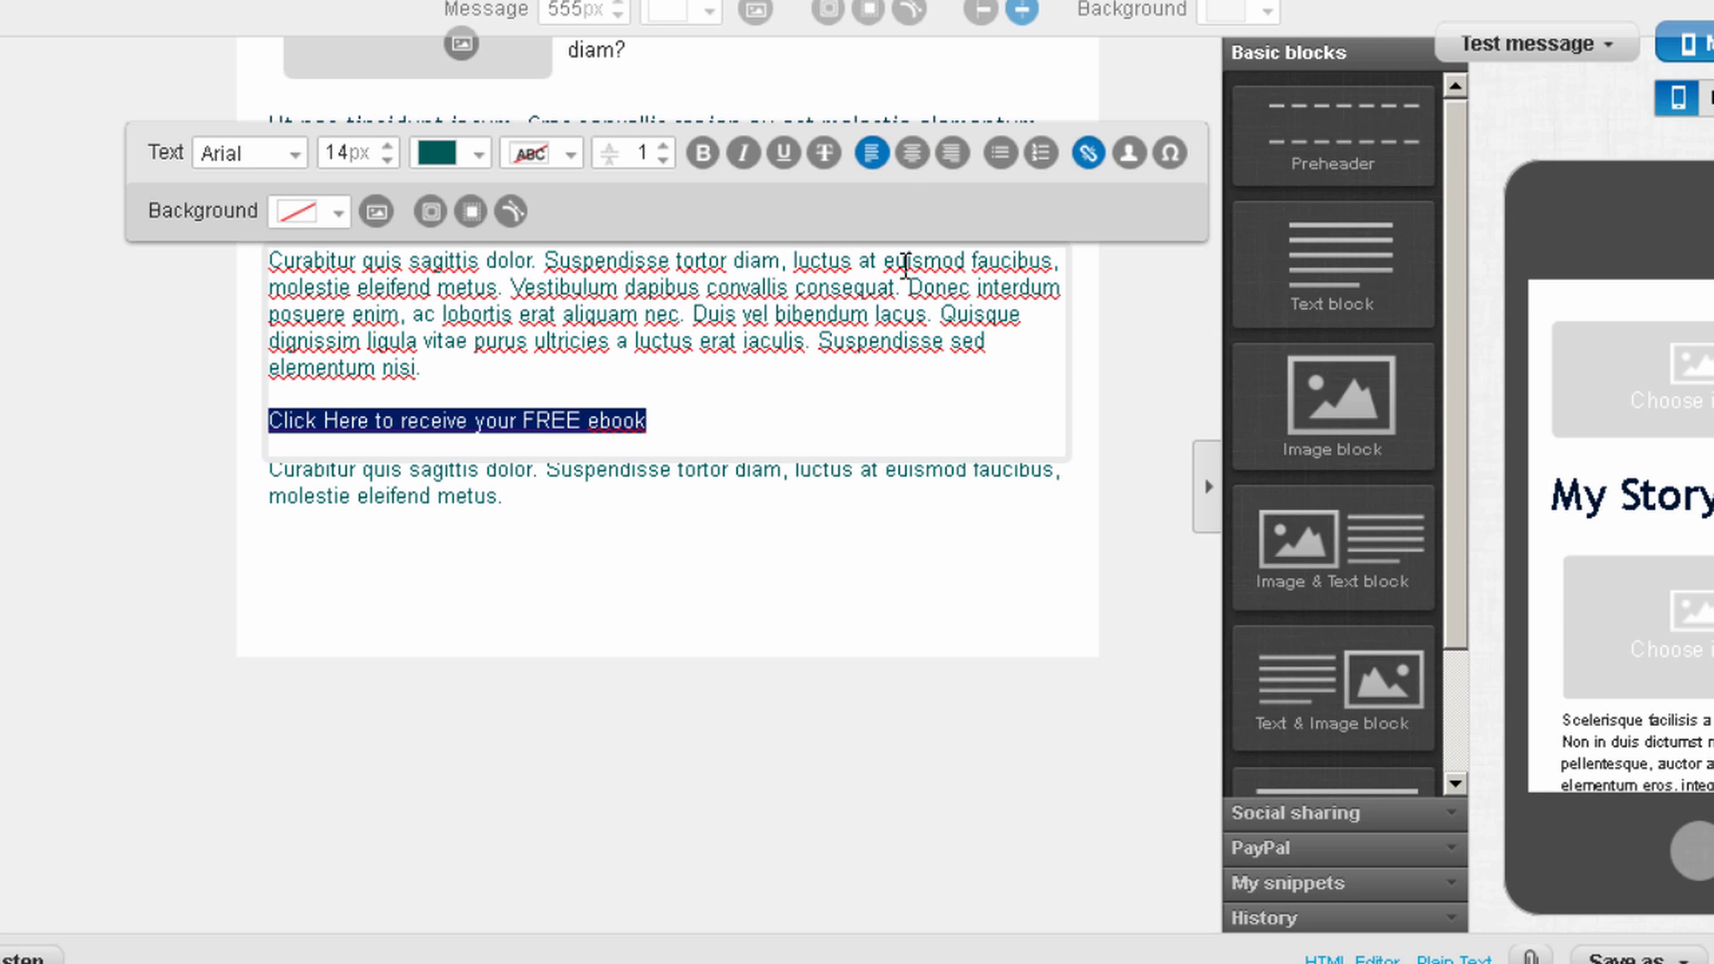
pyautogui.click(868, 416)
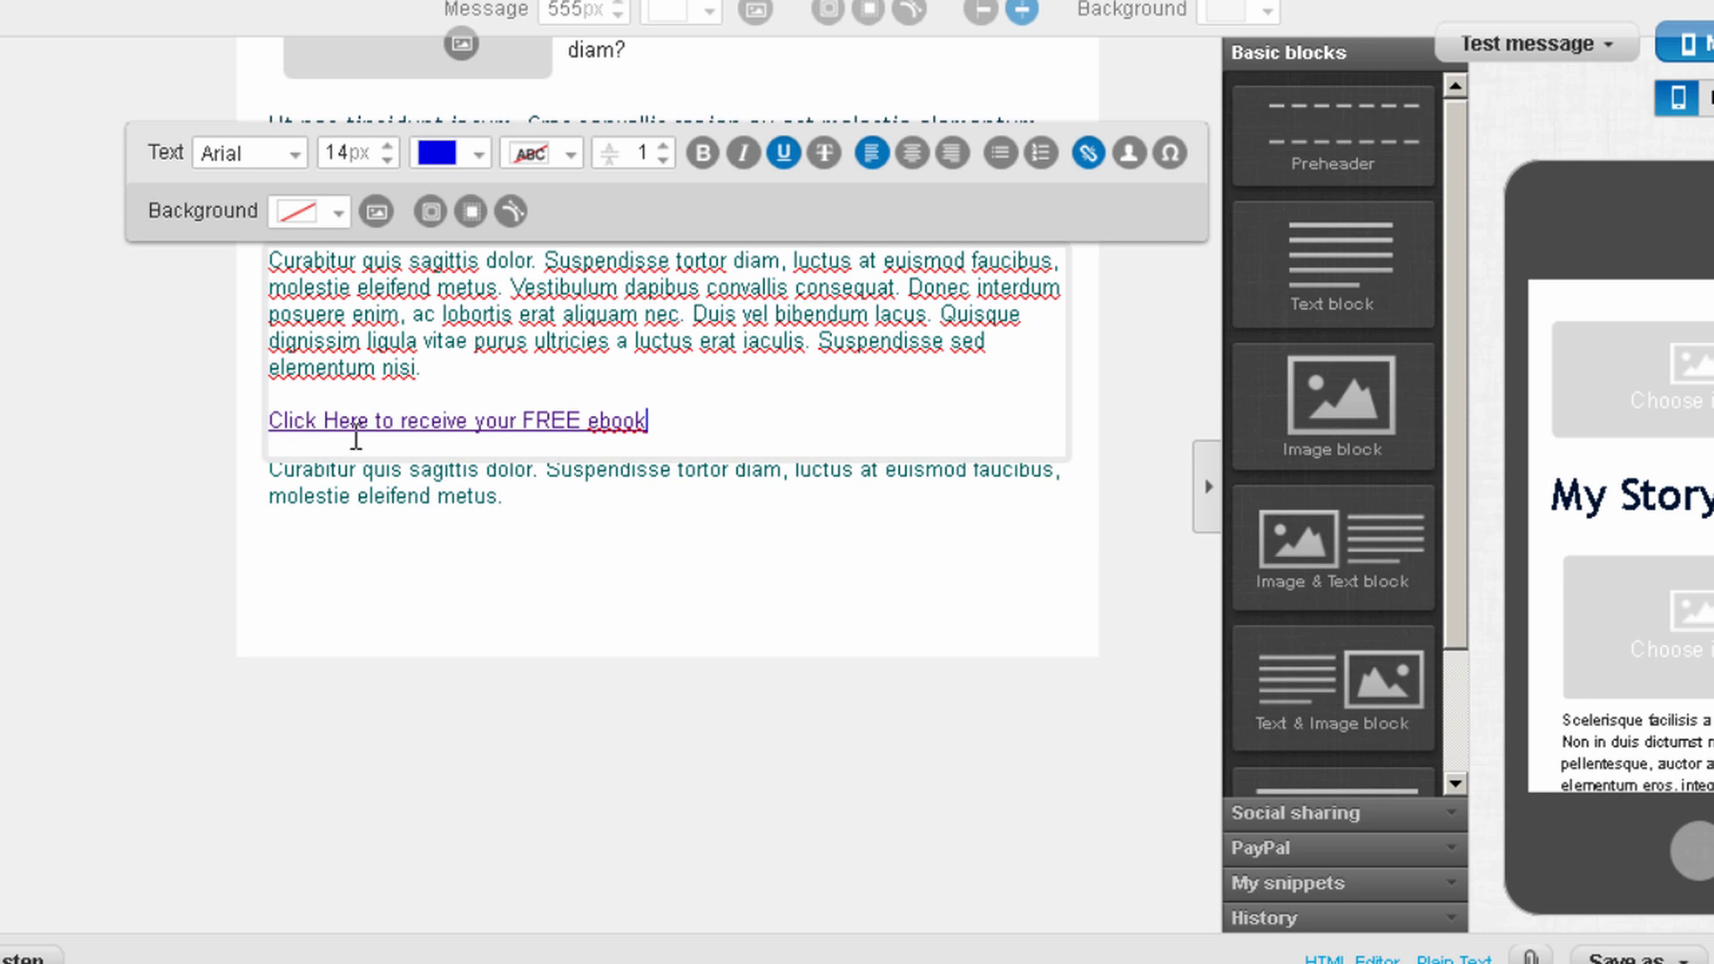
# Make the FREE ebook link line centred, bold and enlarged to 22px
pyautogui.moveTo(700, 419); pyautogui.dragTo(260, 417)
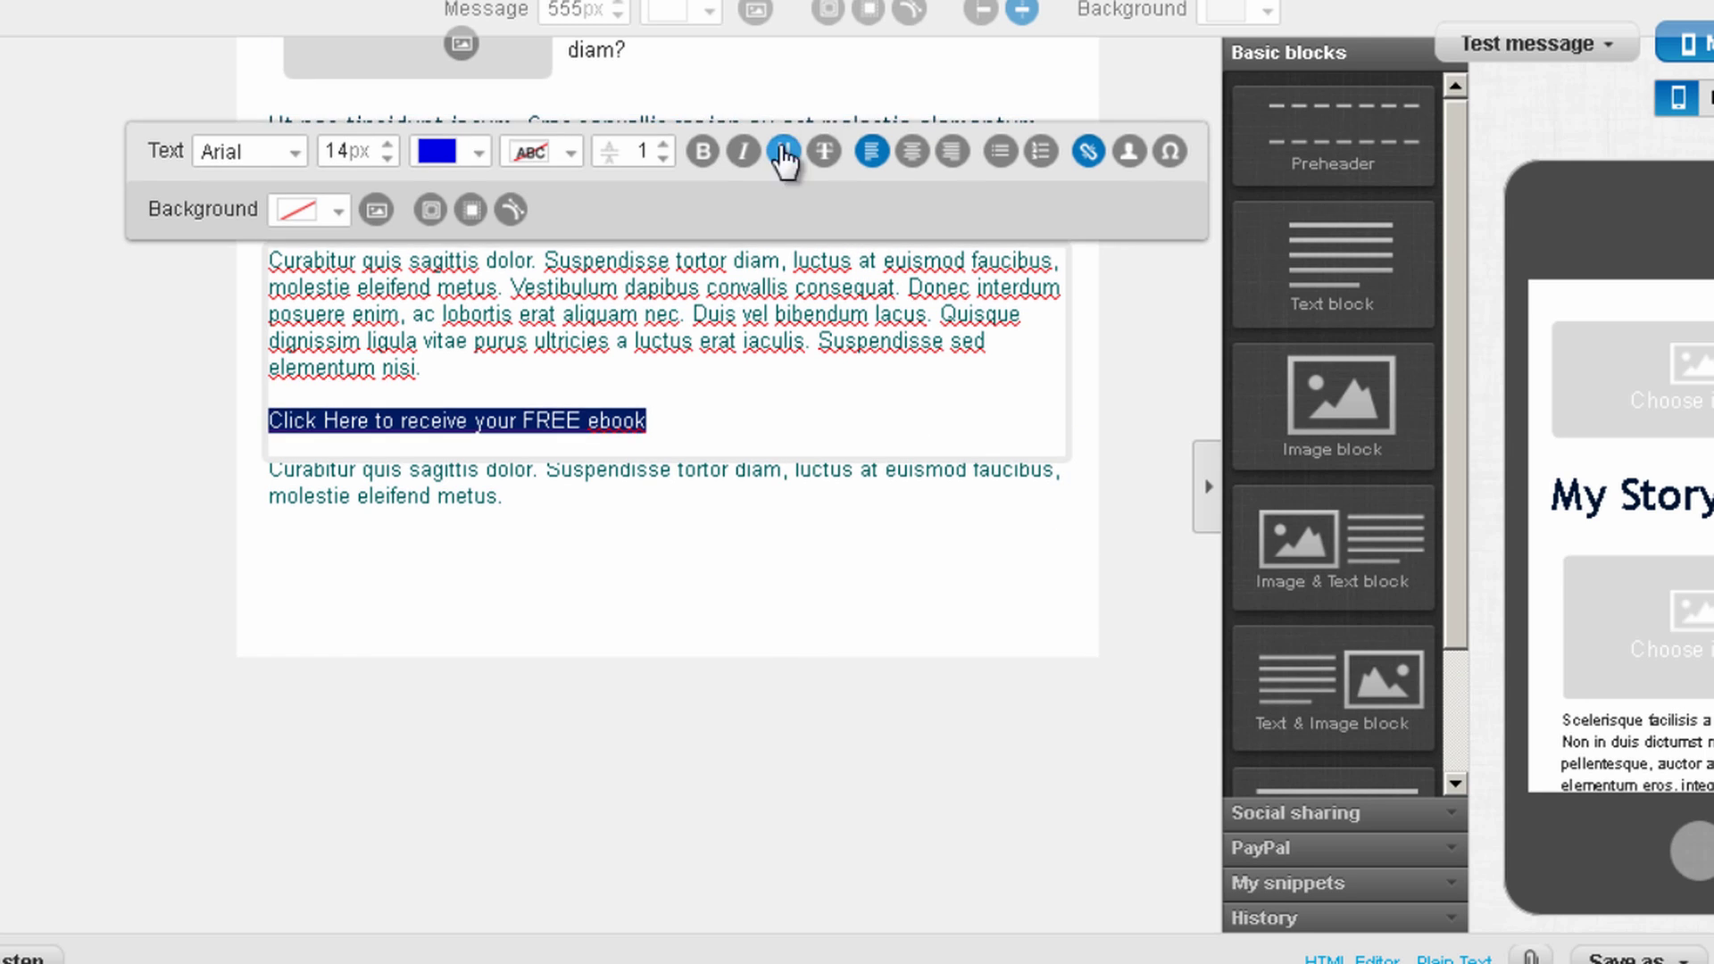
pyautogui.click(912, 167)
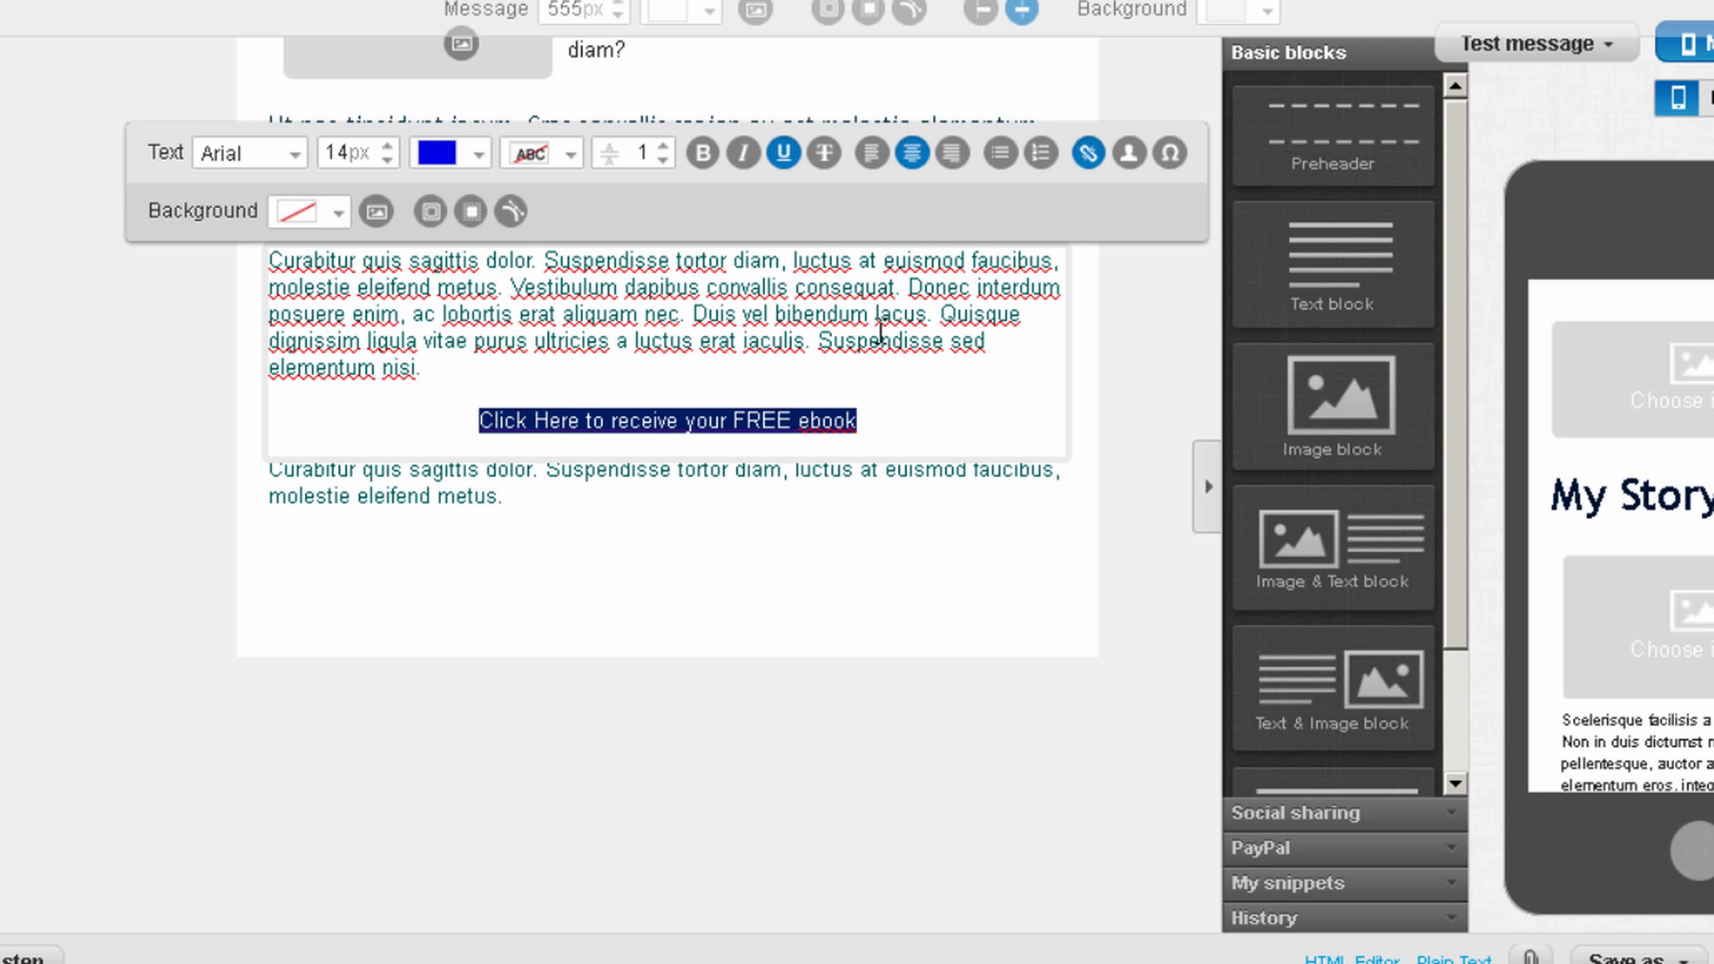
pyautogui.click(703, 154)
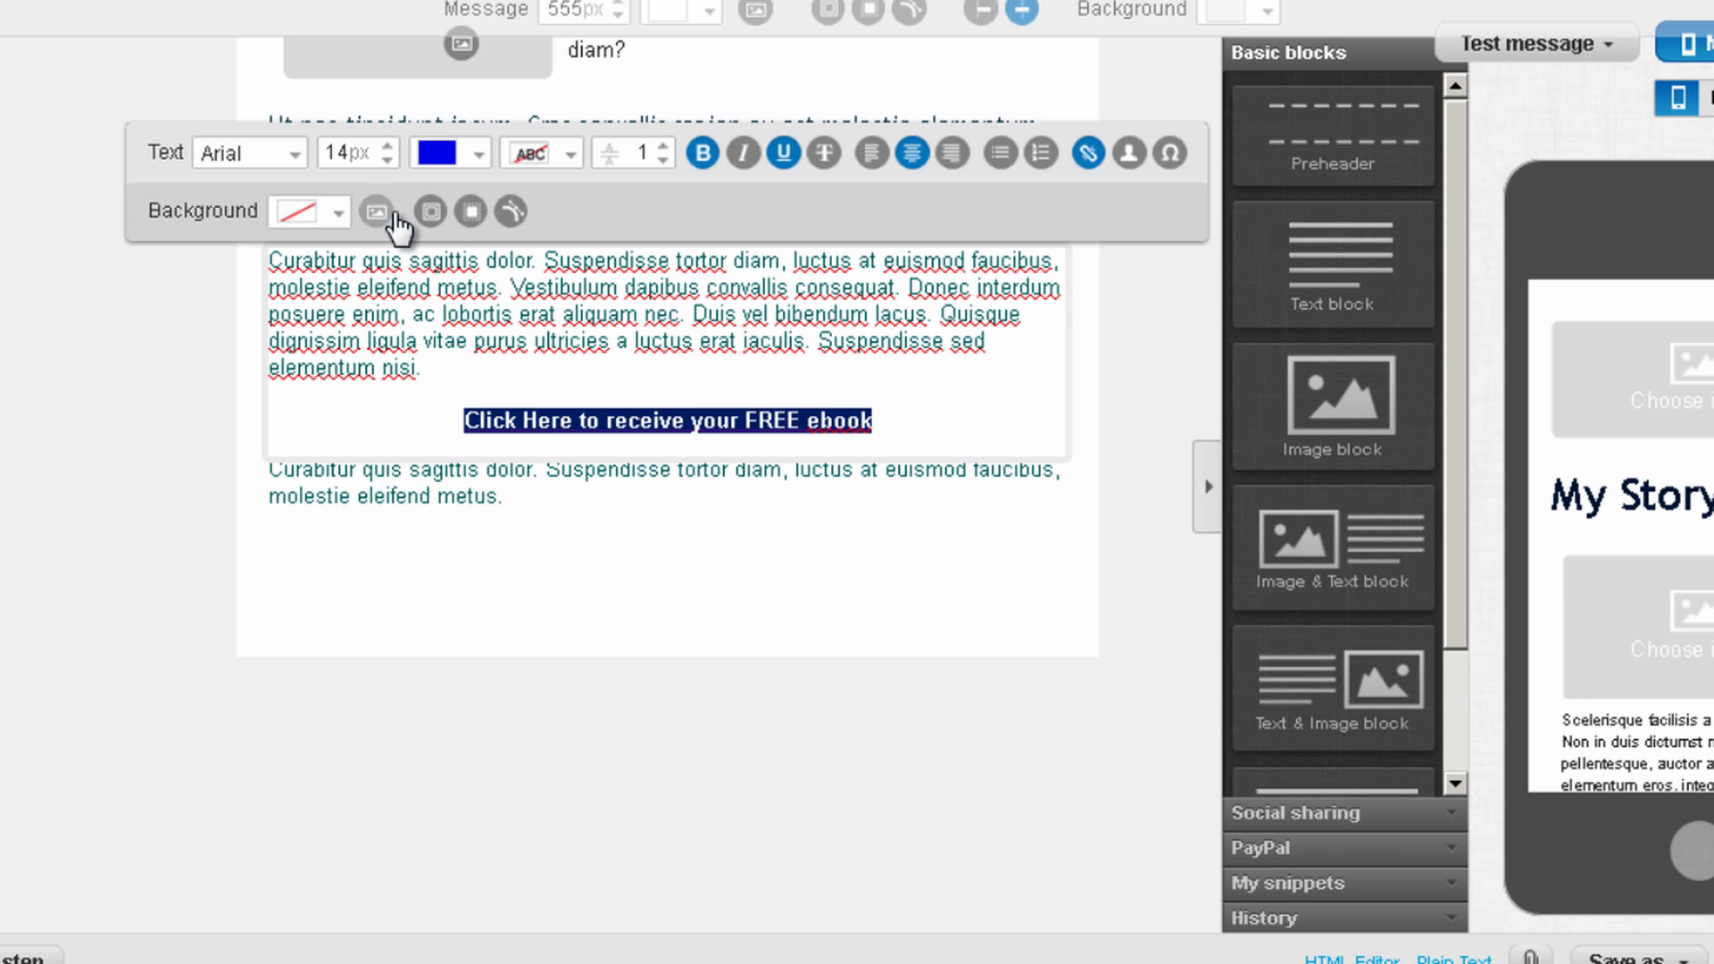
pyautogui.click(387, 147)
pyautogui.click(387, 148)
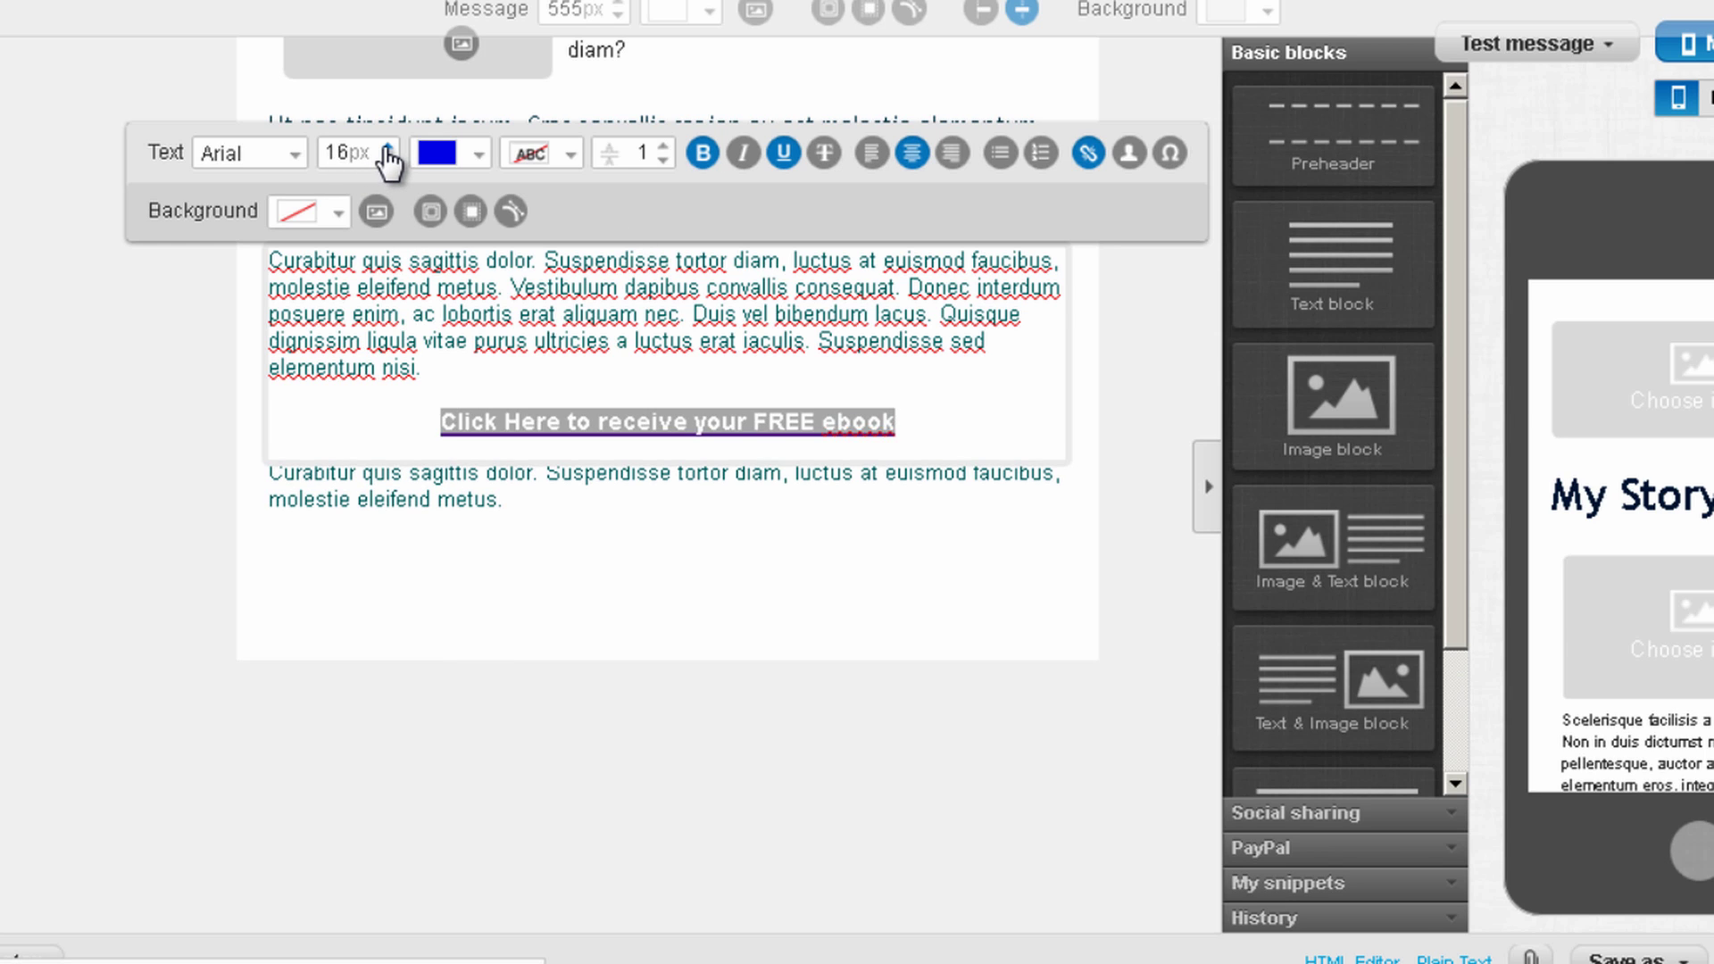
pyautogui.click(388, 147)
pyautogui.click(387, 148)
pyautogui.click(388, 147)
pyautogui.click(388, 147)
pyautogui.click(387, 147)
pyautogui.click(388, 147)
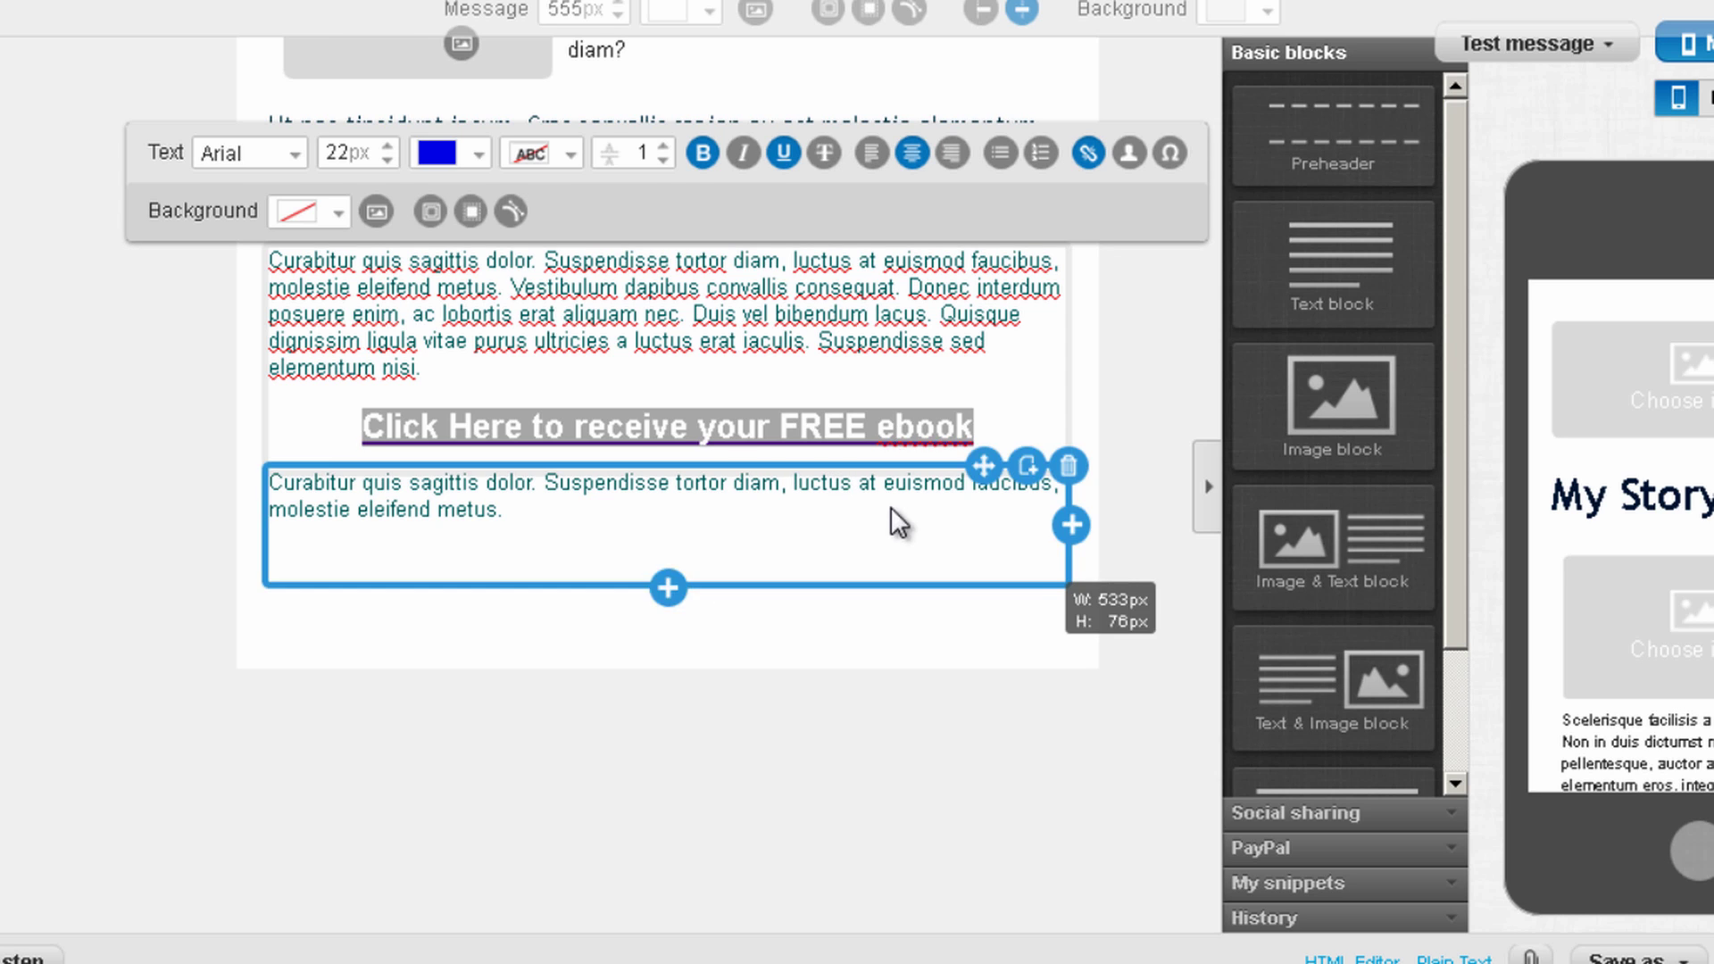
pyautogui.scroll(2, 891, 516)
pyautogui.click(811, 494)
# Paste two copies of the Curabitur paragraph into the text block below the link
pyautogui.doubleClick(747, 458)
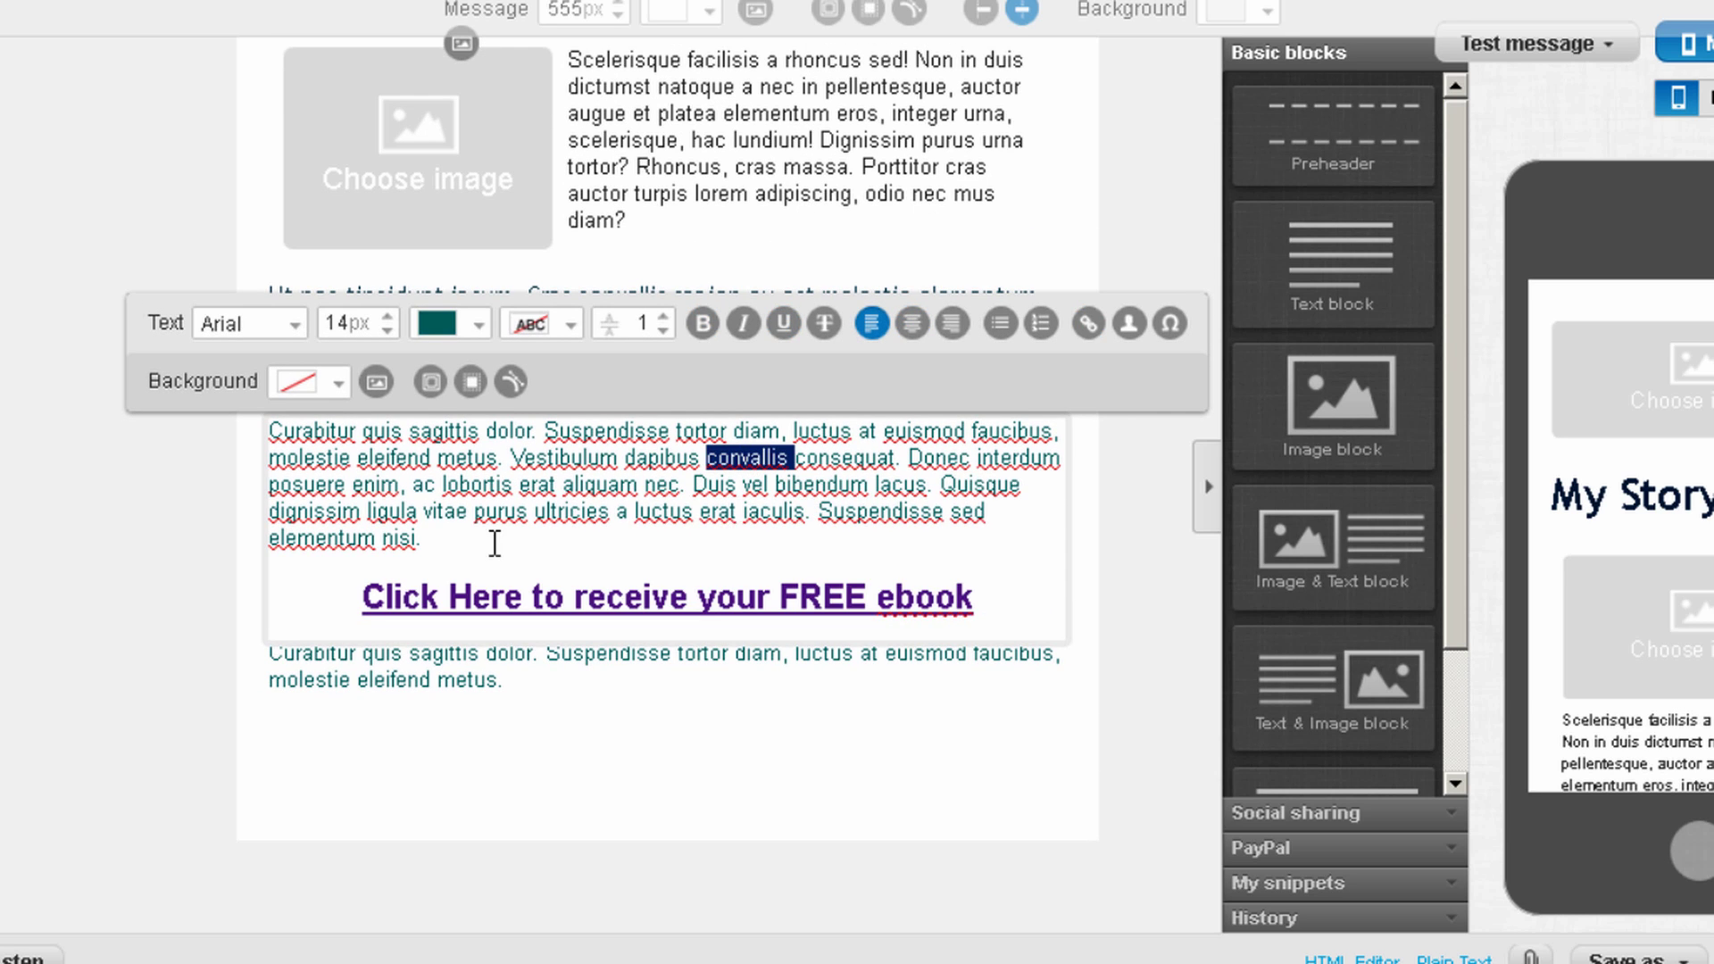
pyautogui.moveTo(495, 544); pyautogui.dragTo(265, 435)
pyautogui.hotkey('ctrl', 'c')
pyautogui.click(546, 695)
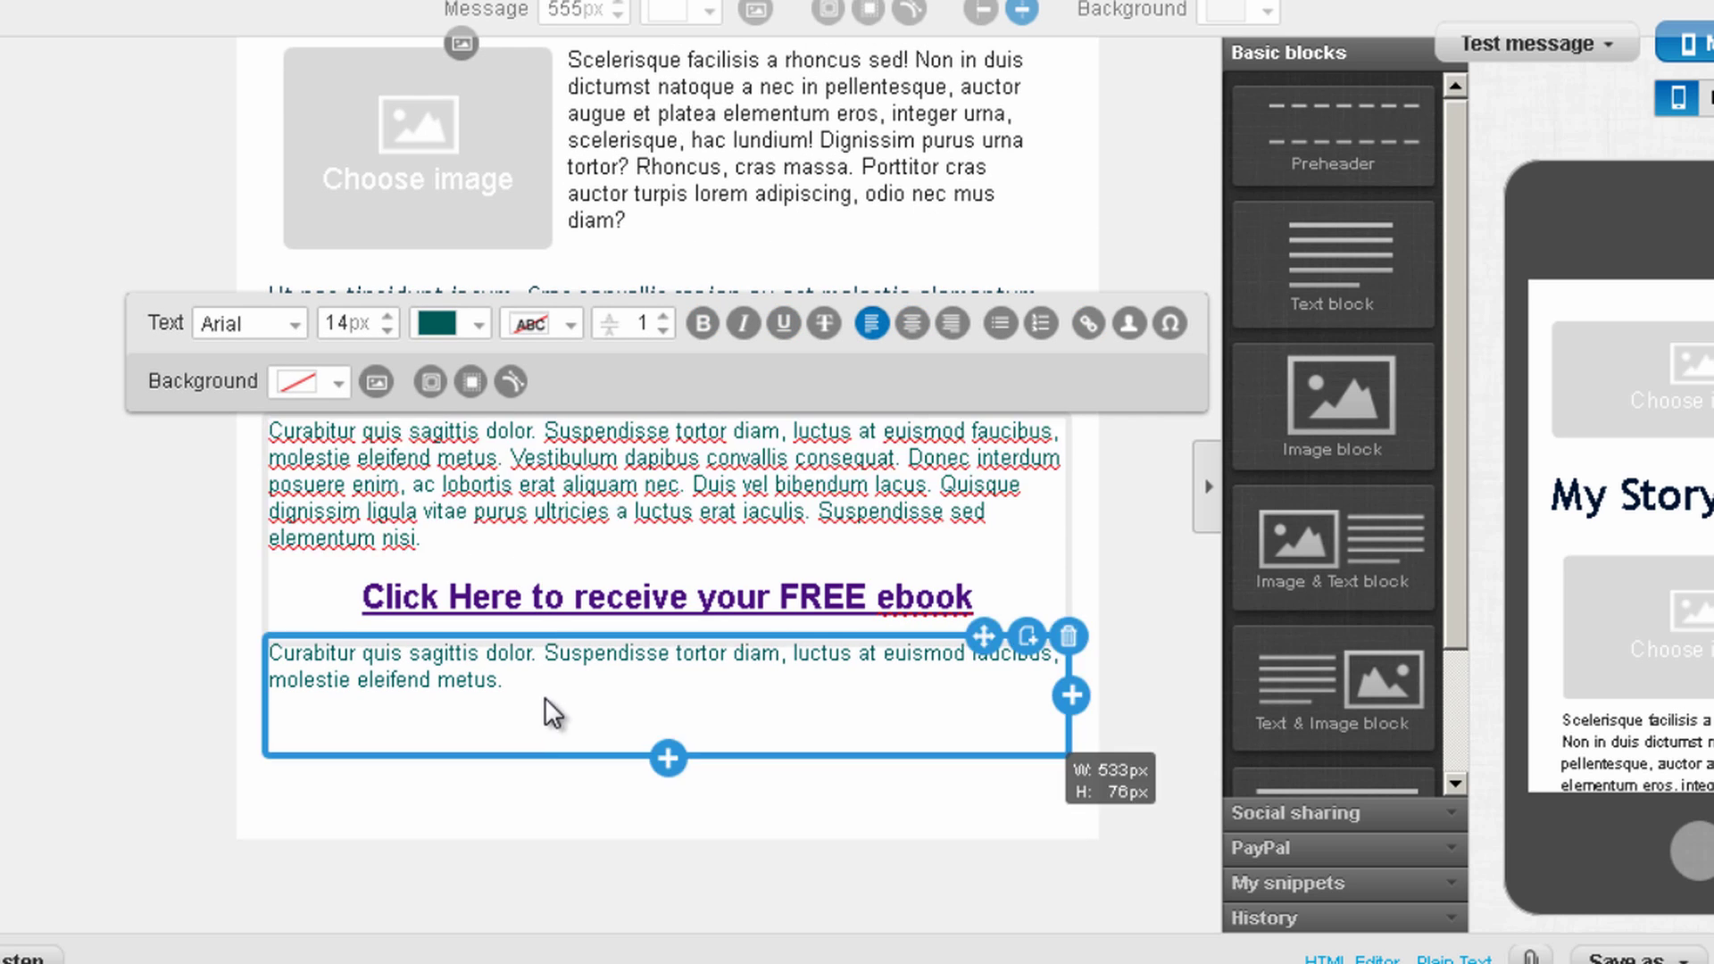
pyautogui.hotkey('ctrl', 'v')
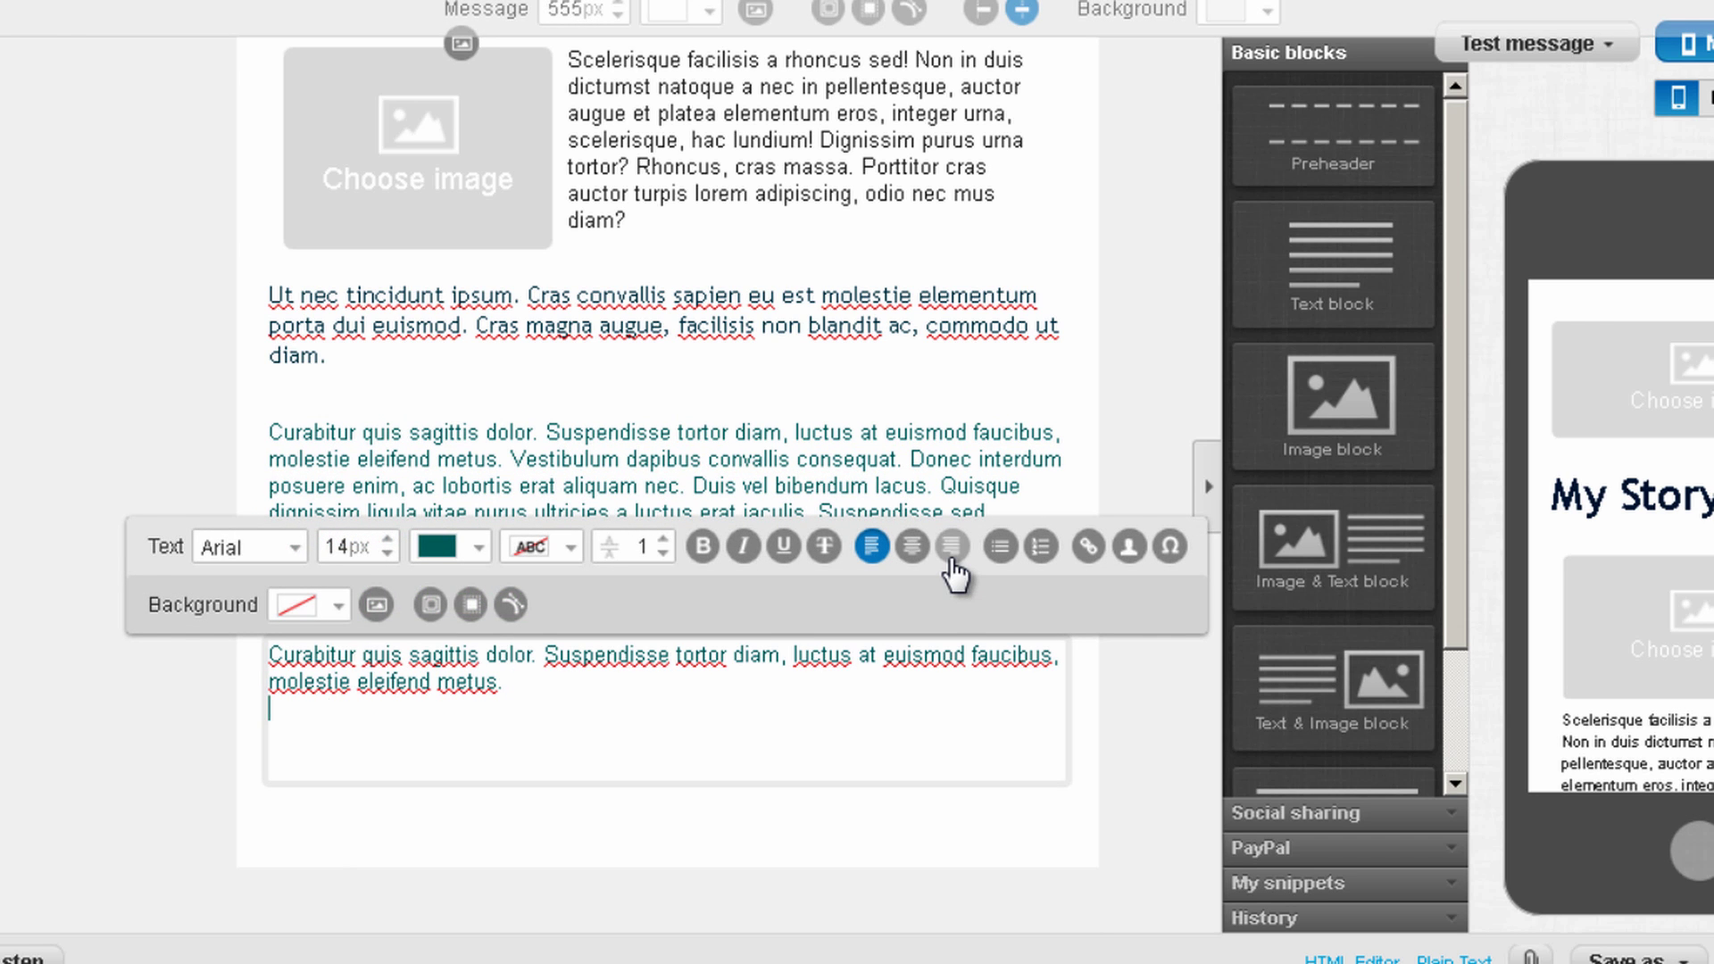
pyautogui.press('Return')
pyautogui.hotkey('ctrl', 'v')
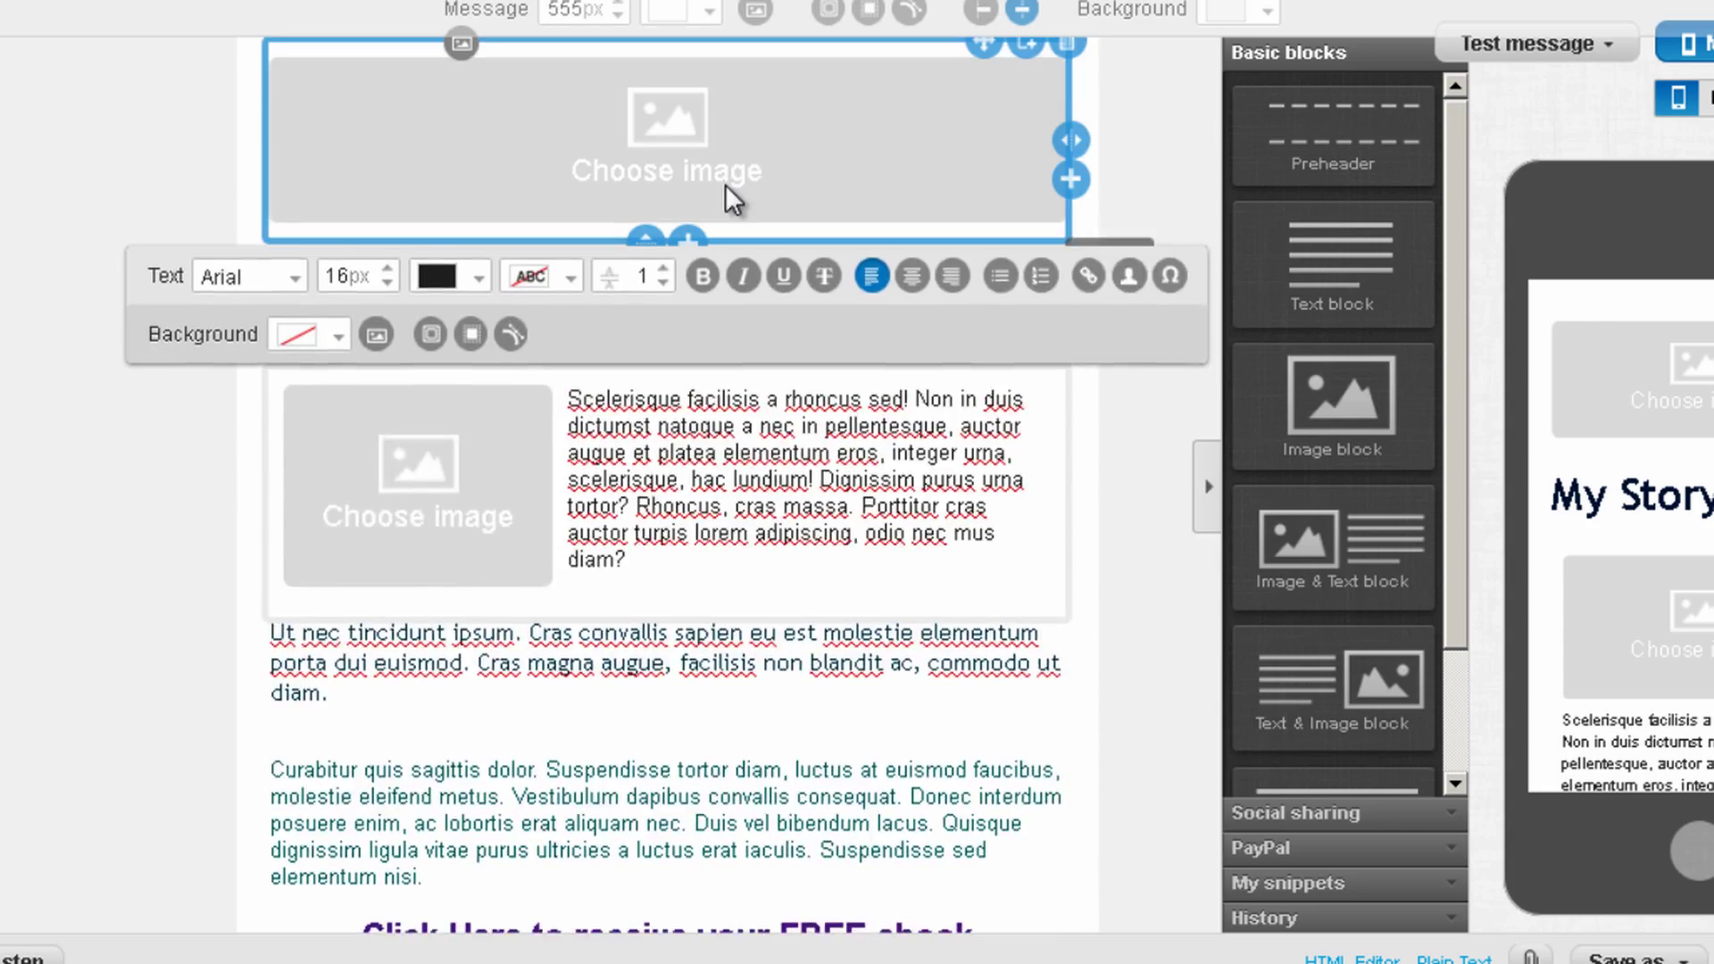
# Review the finished My Story email and continue to the autoresponder settings
pyautogui.scroll(-10, 857, 130)
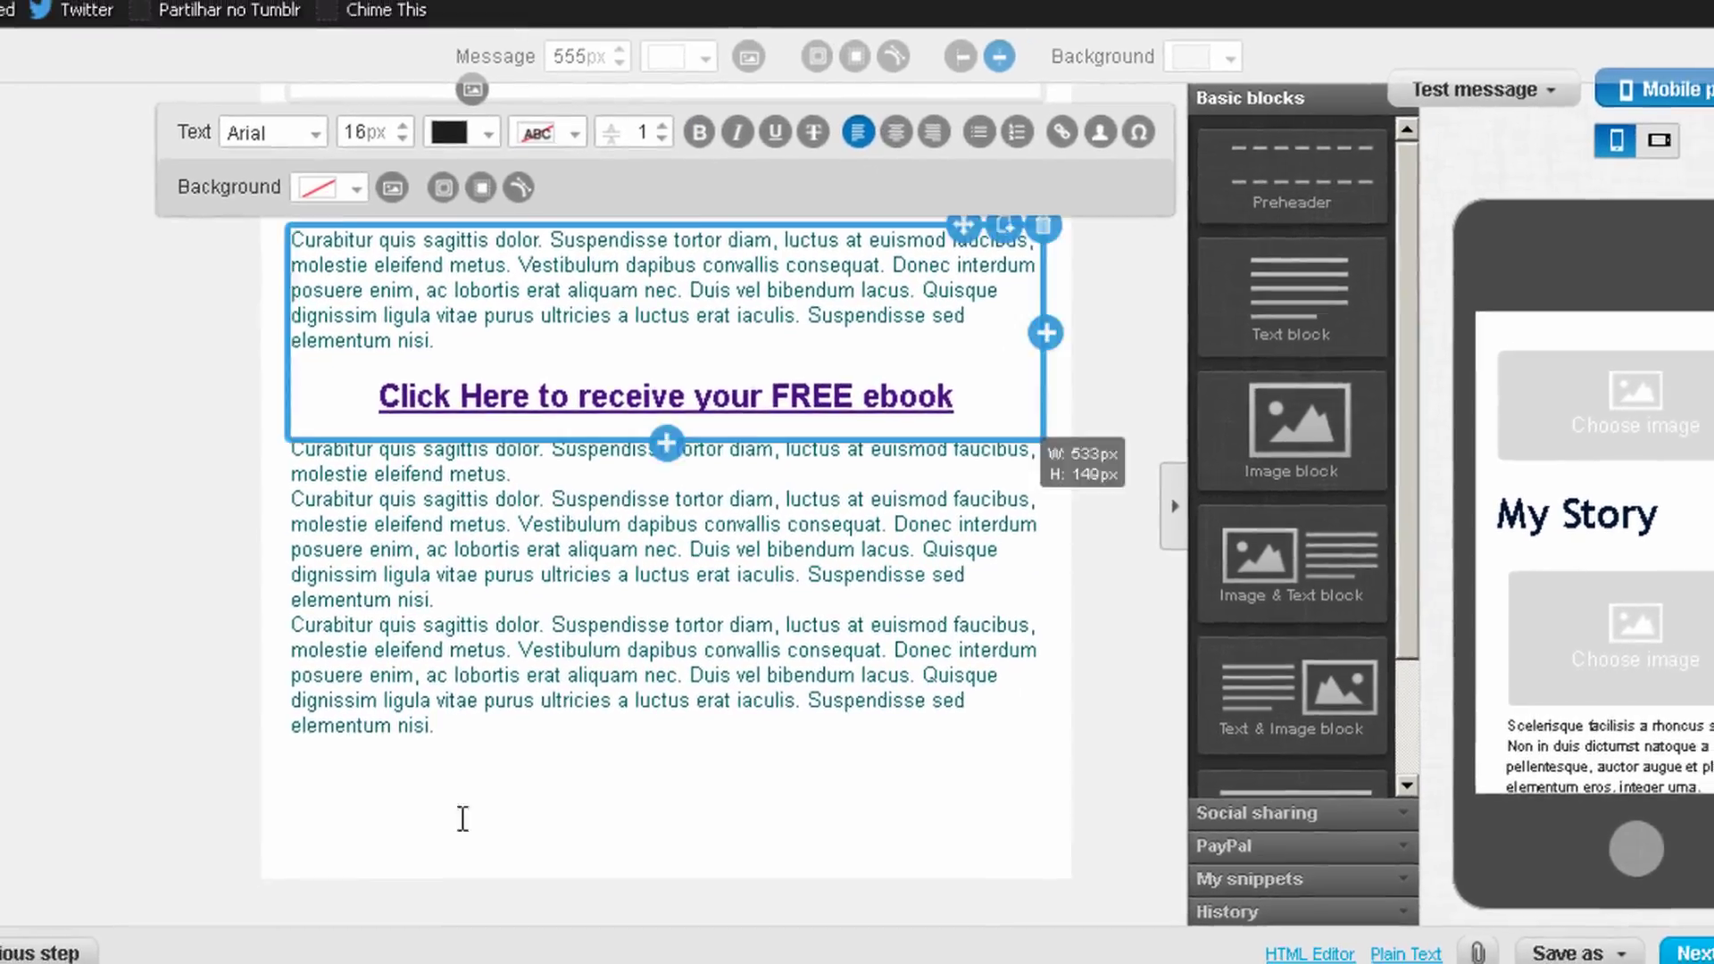
pyautogui.scroll(5, 572, 741)
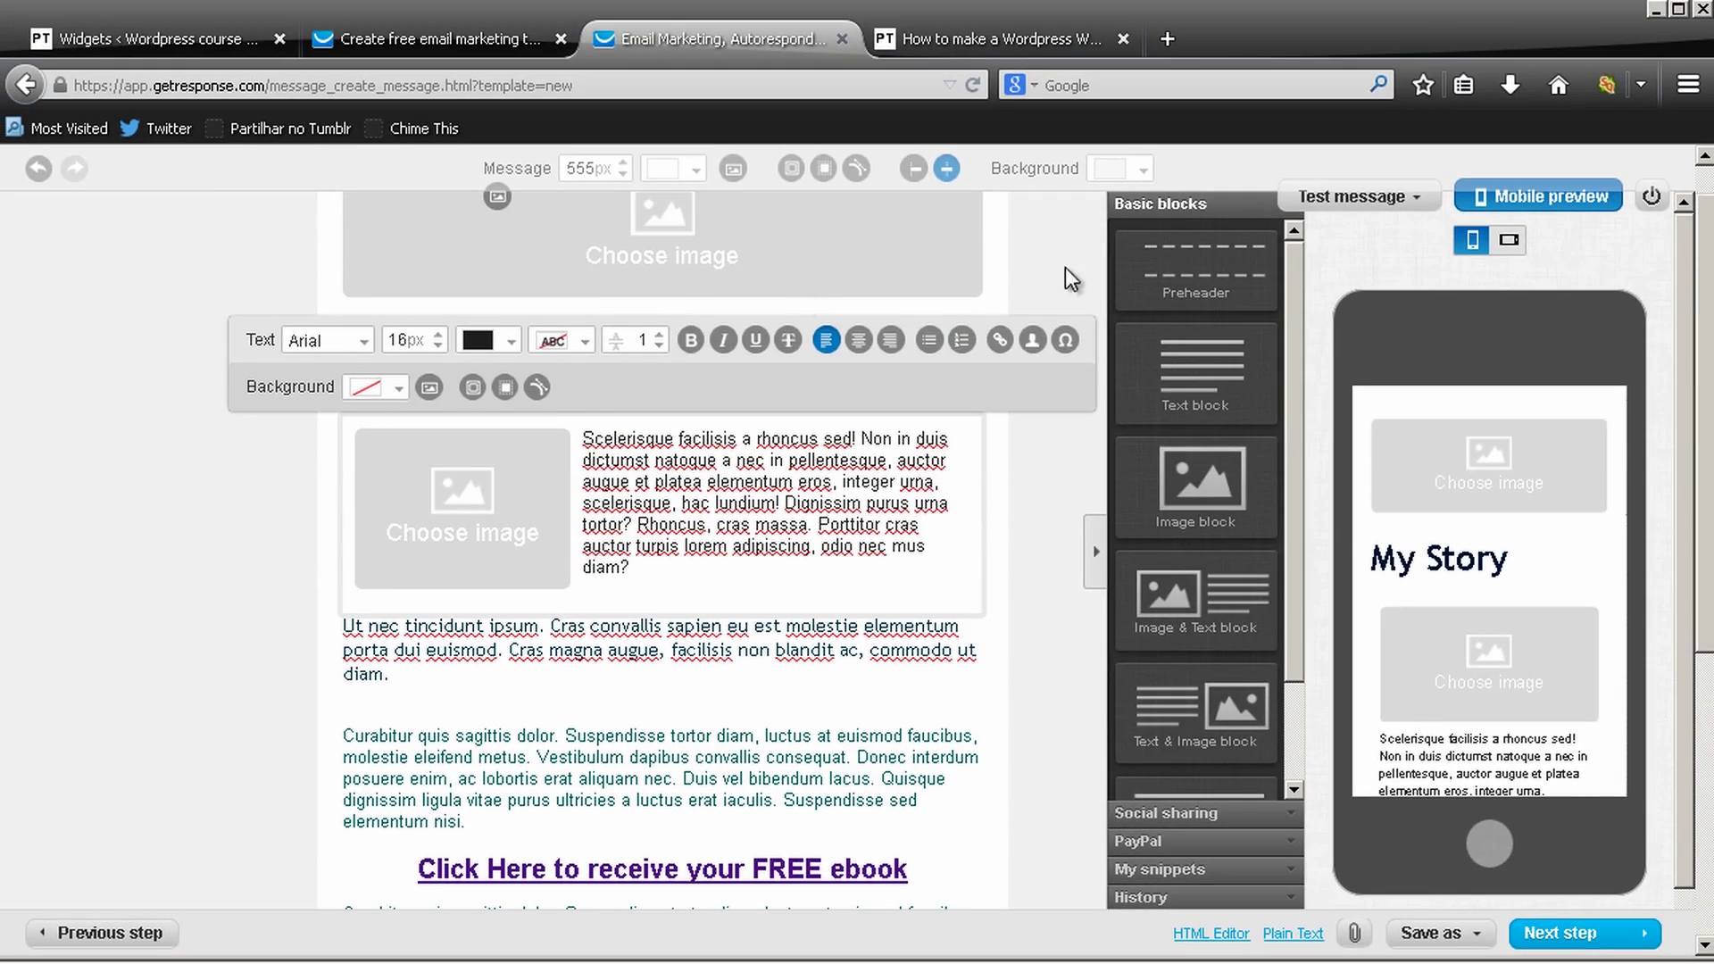
pyautogui.scroll(-1, 1473, 268)
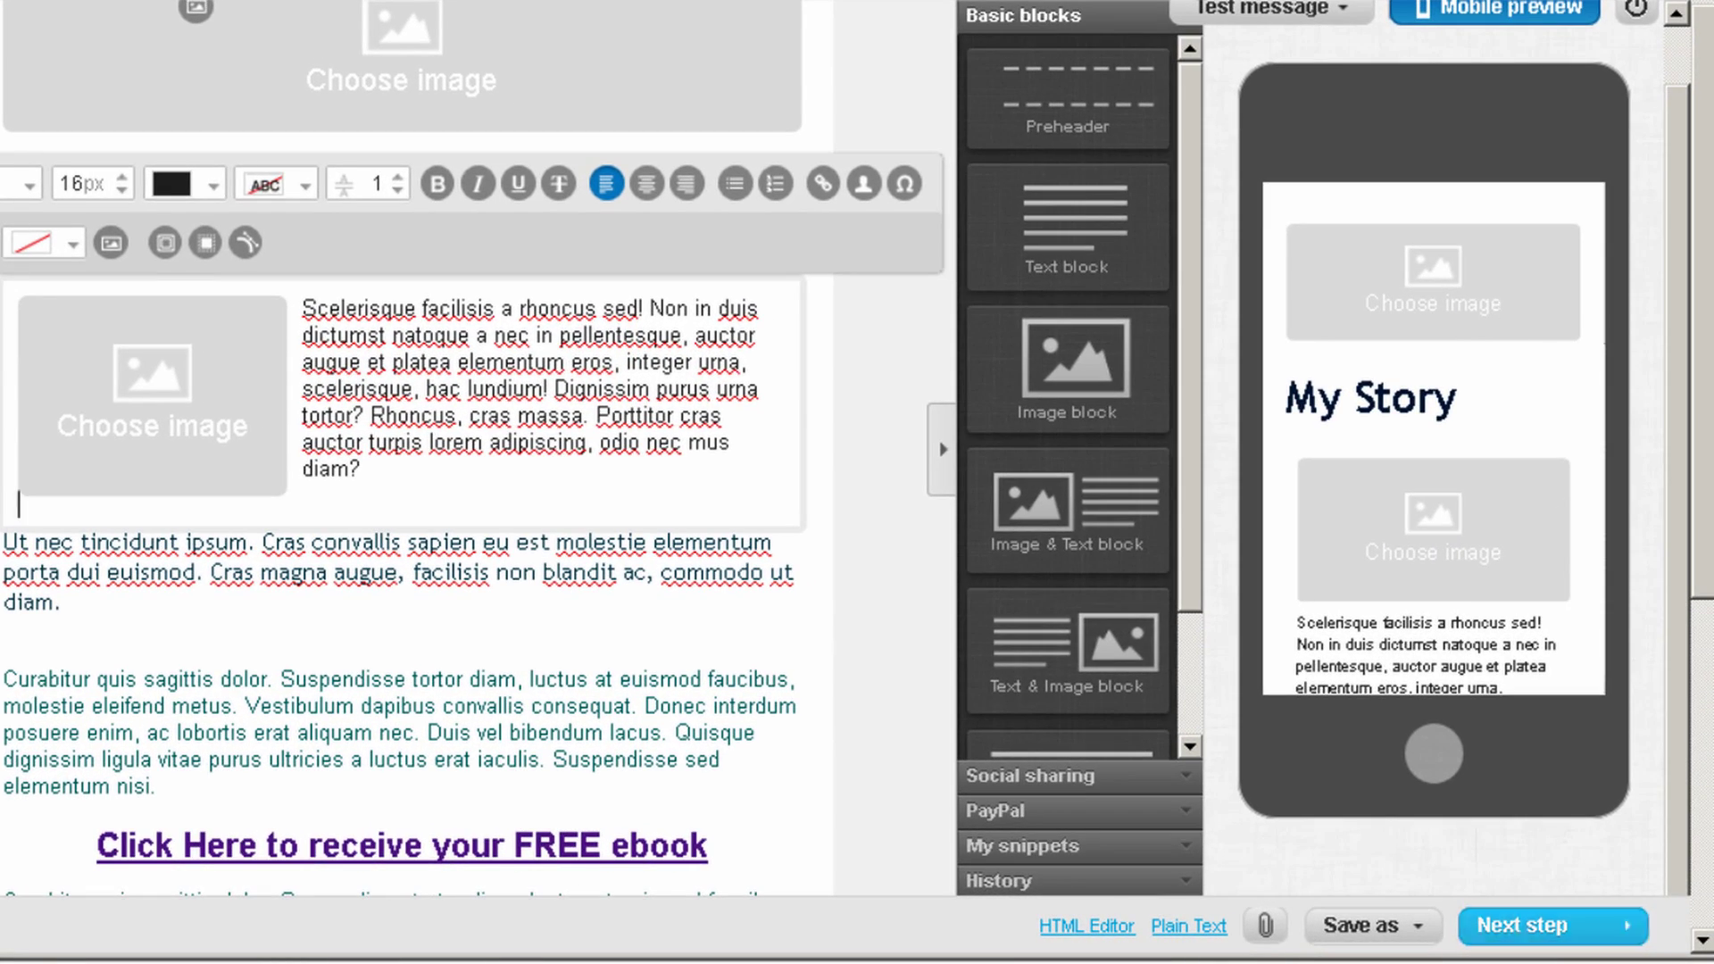
pyautogui.scroll(-1, 1391, 678)
pyautogui.scroll(-2, 1358, 650)
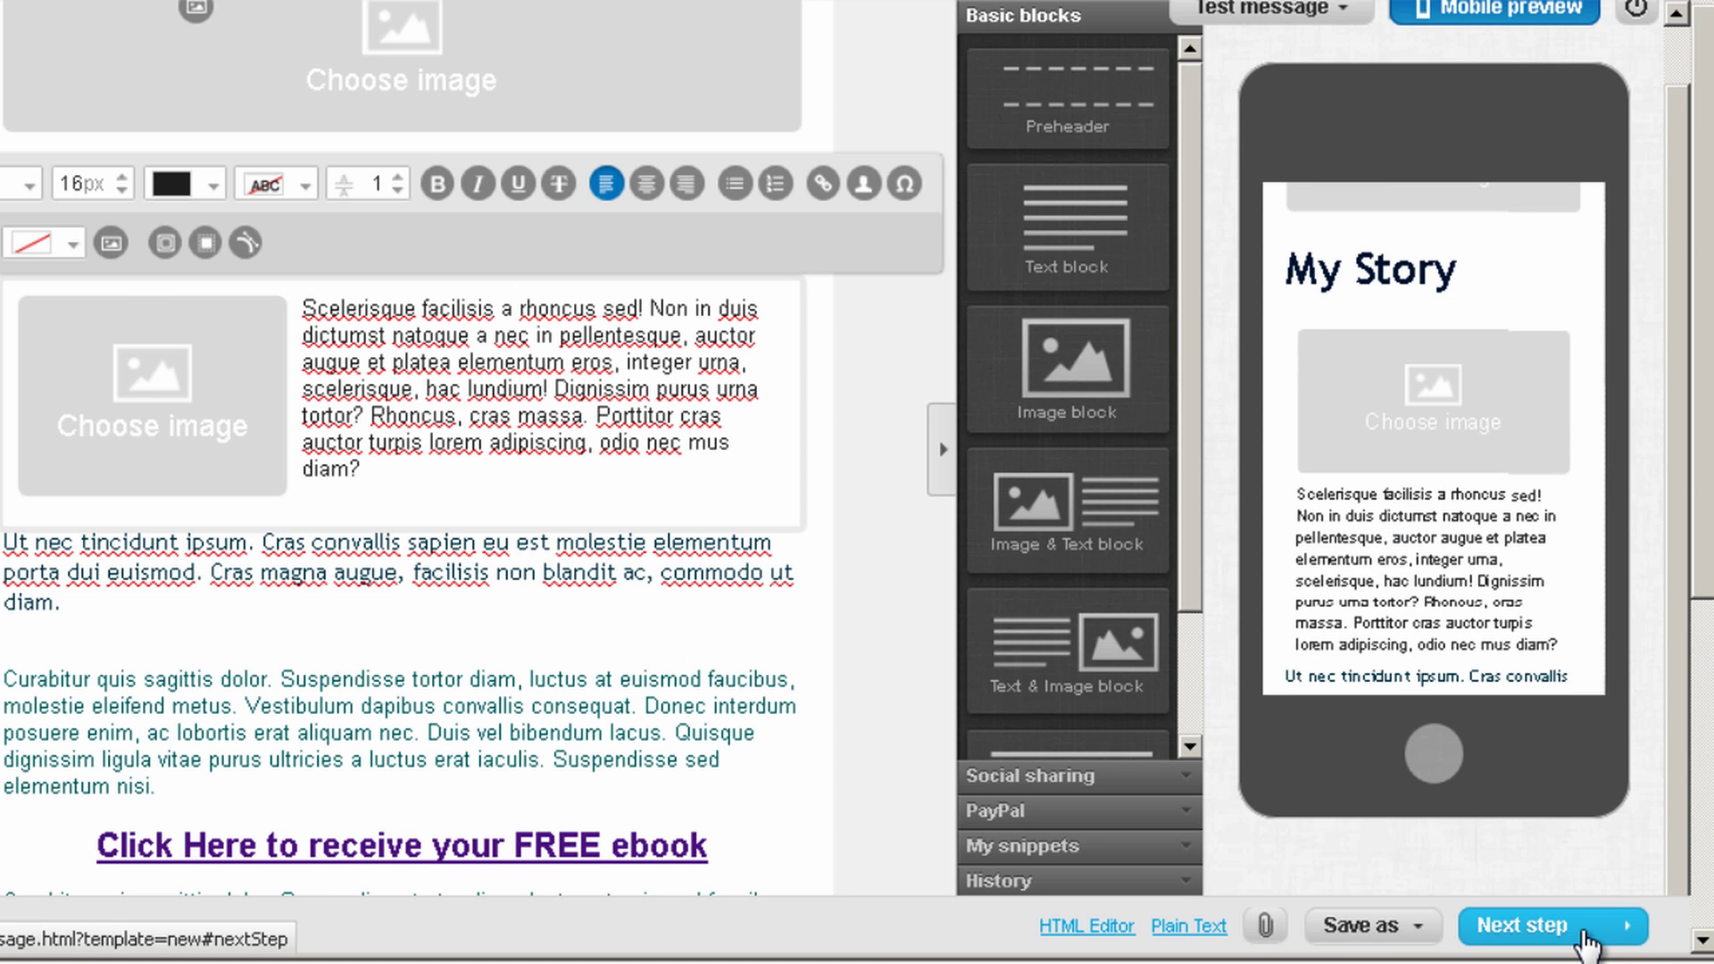
pyautogui.click(1582, 937)
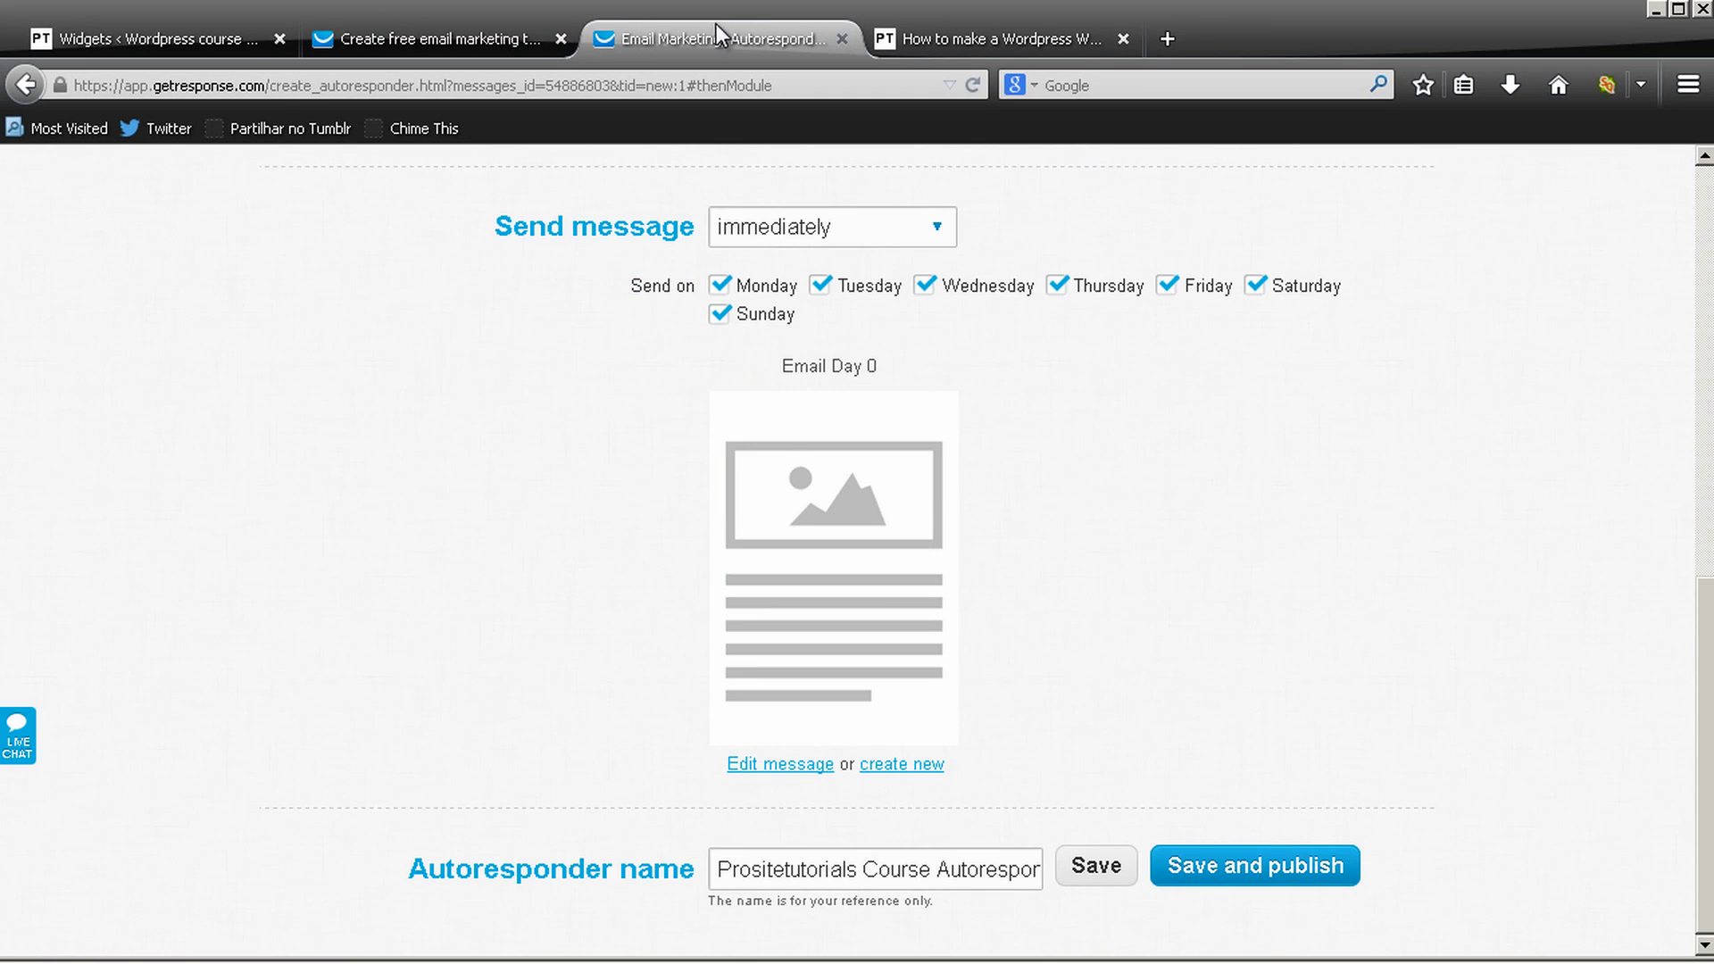
# Save and publish the email as the day 0 autoresponder
pyautogui.scroll(3, 792, 336)
pyautogui.scroll(-2, 930, 268)
pyautogui.scroll(-2, 935, 272)
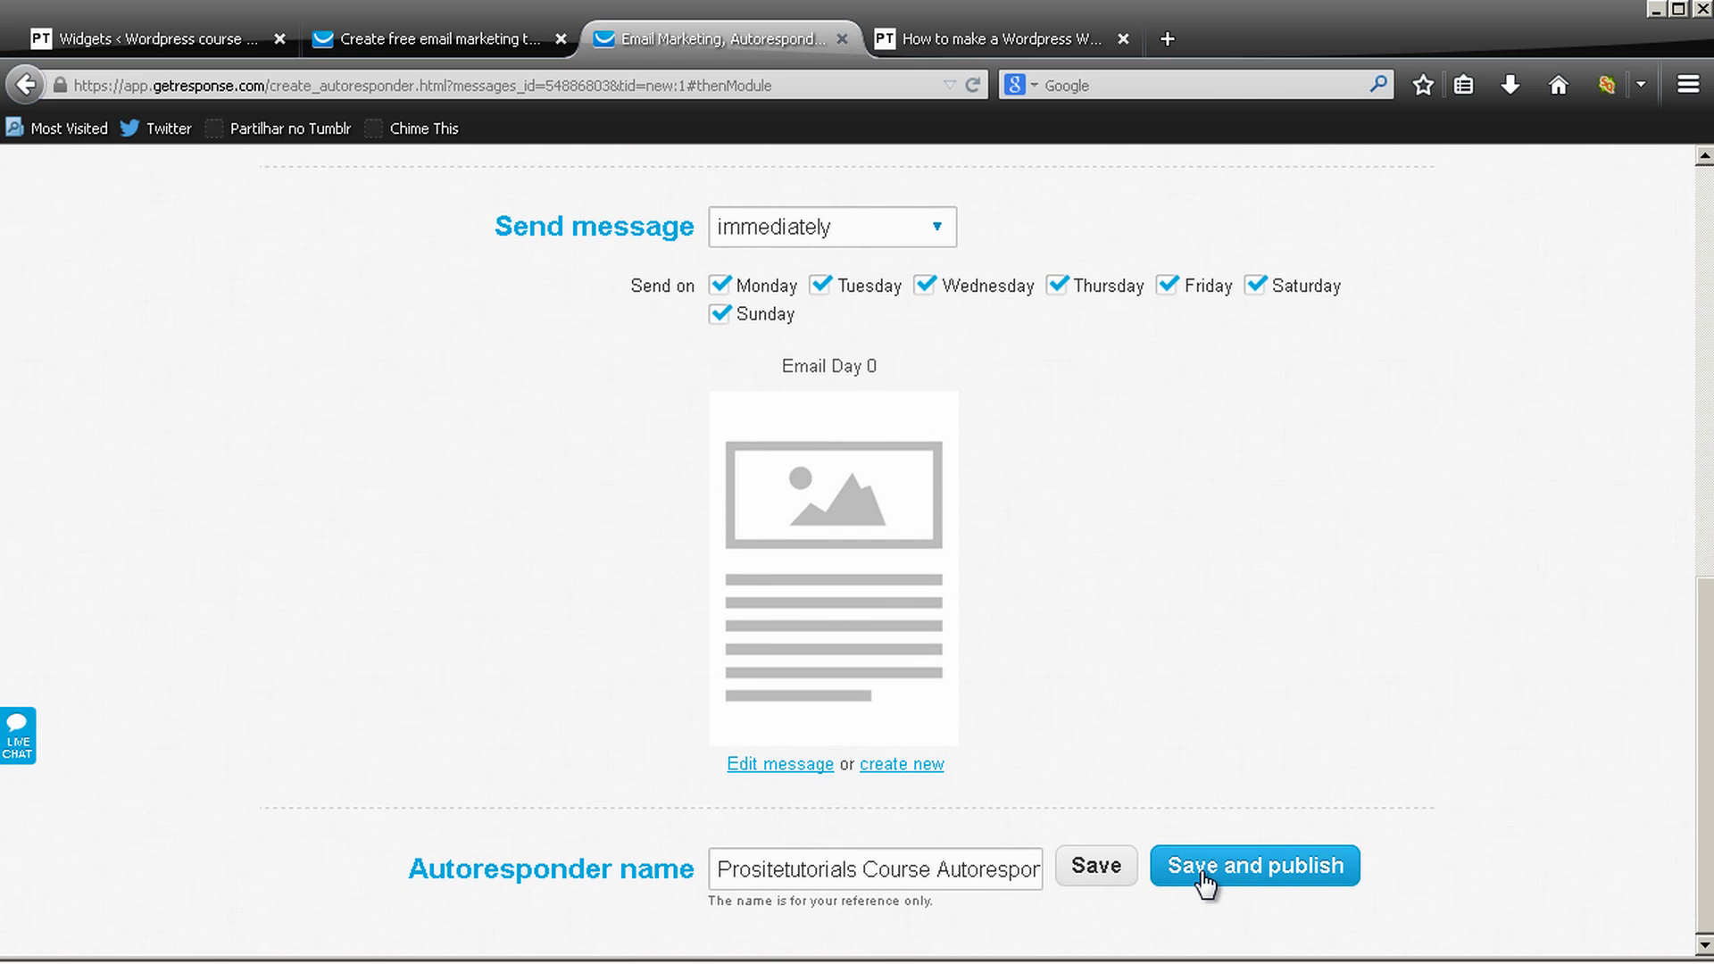
pyautogui.click(1201, 875)
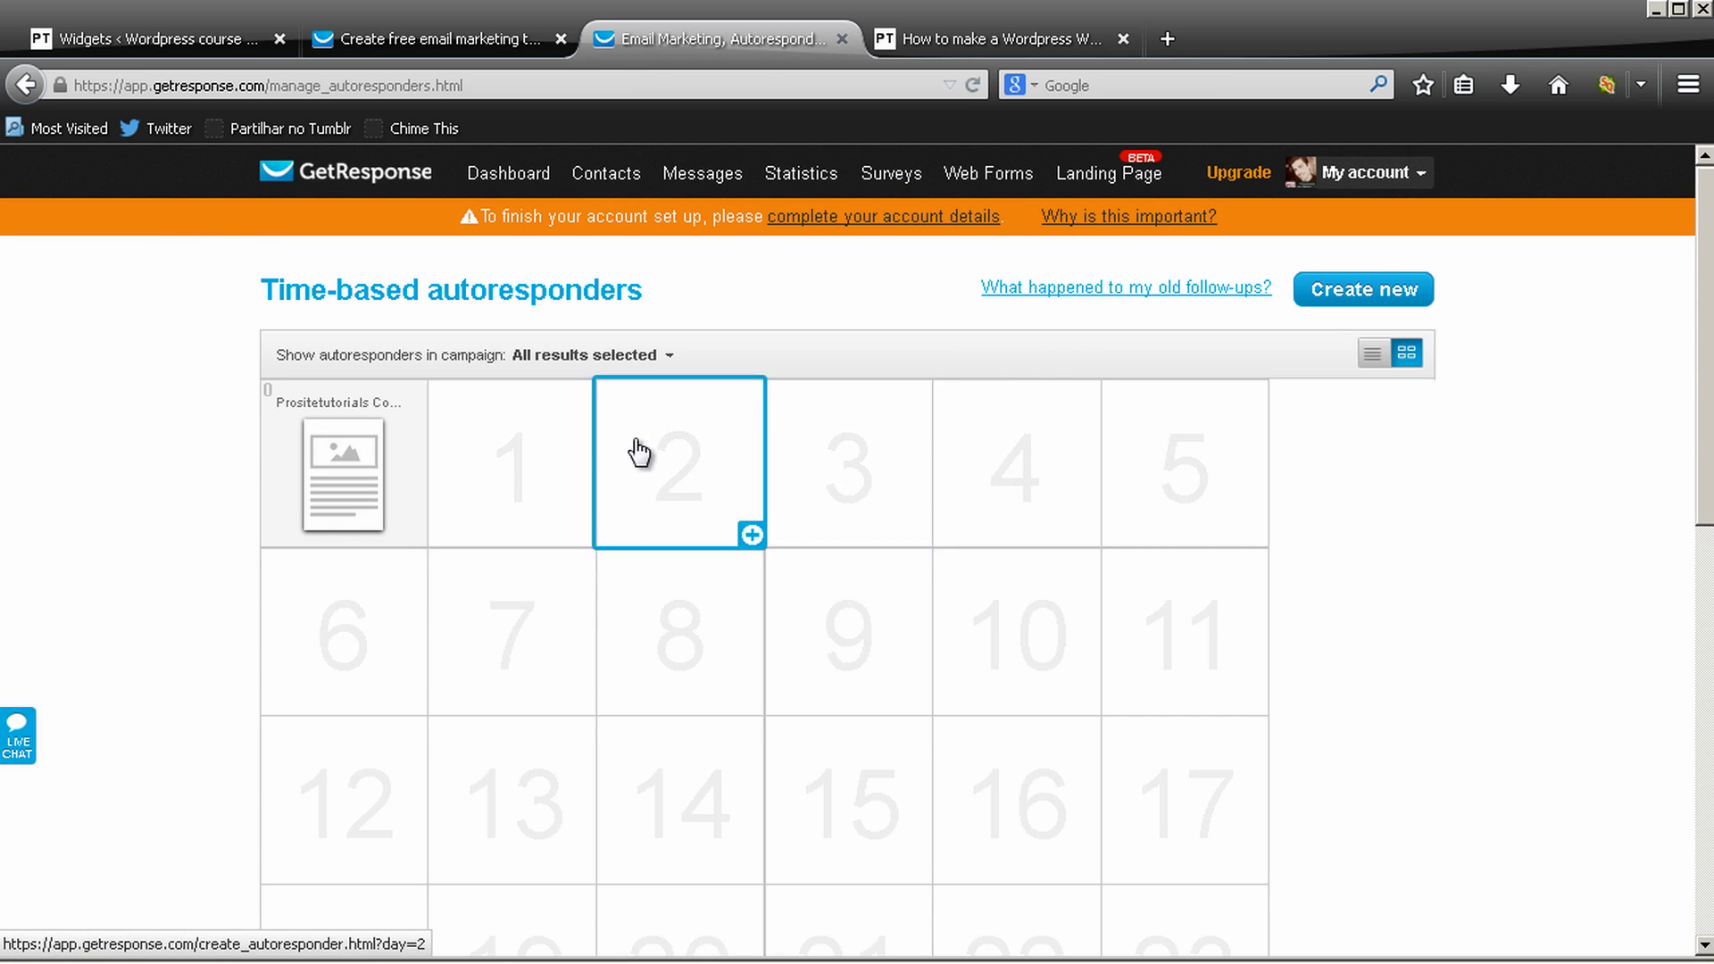
pyautogui.moveTo(339, 477)
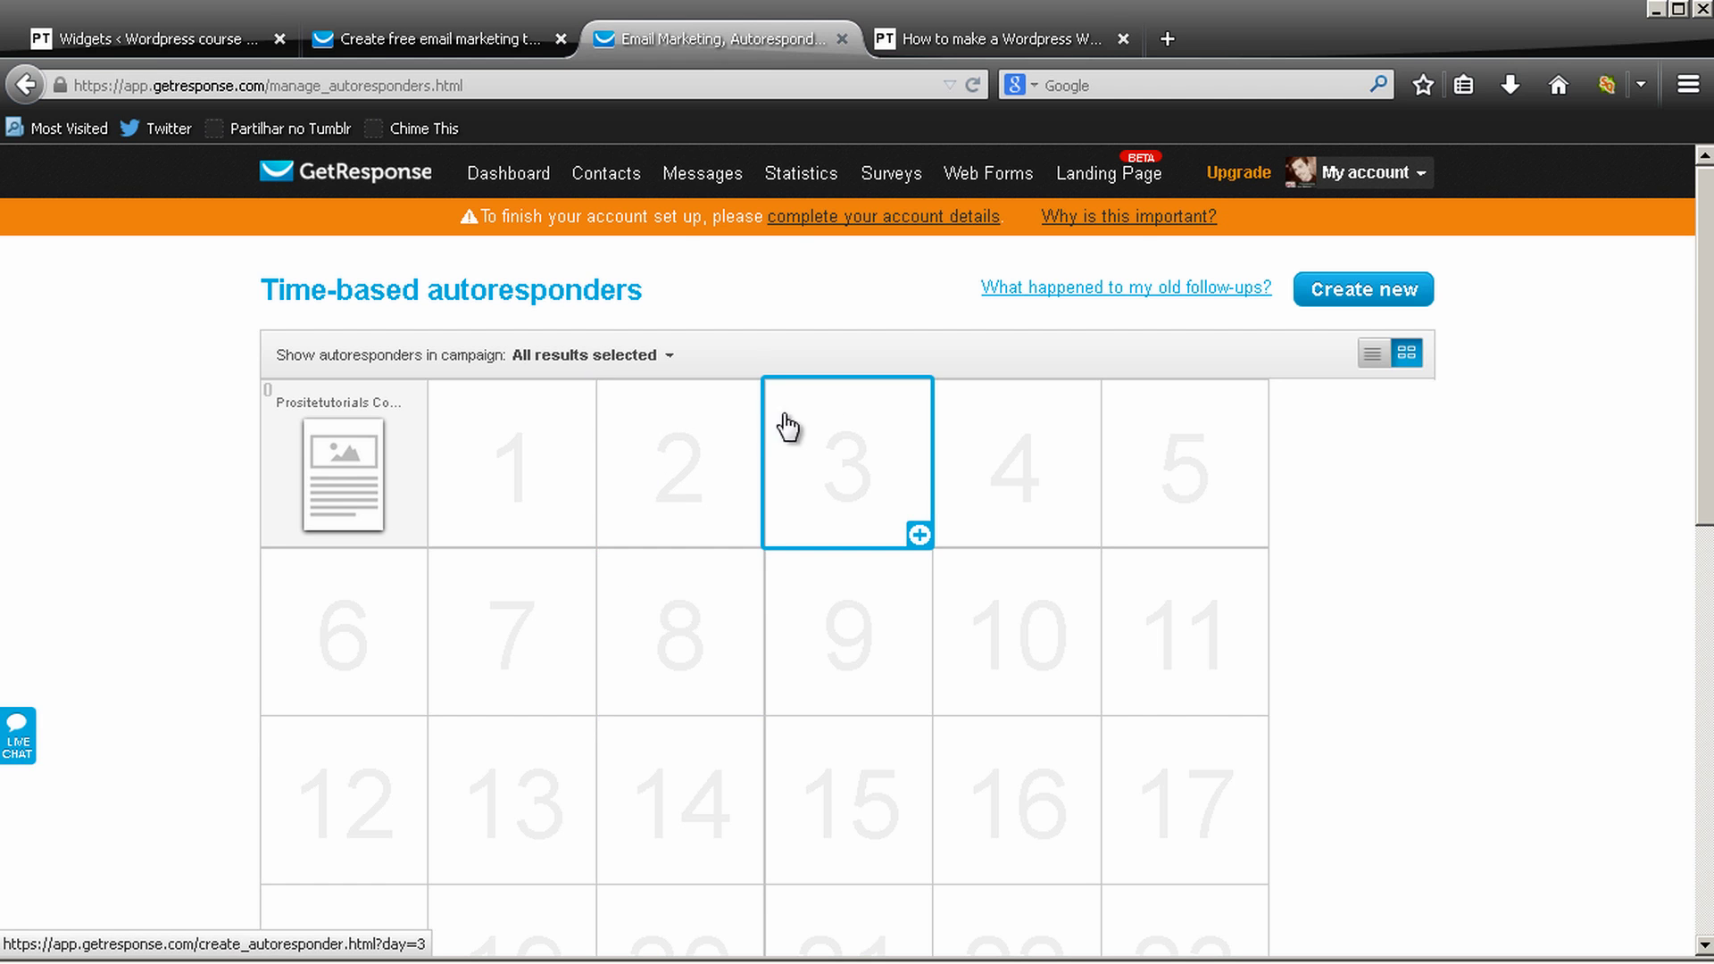
pyautogui.click(822, 474)
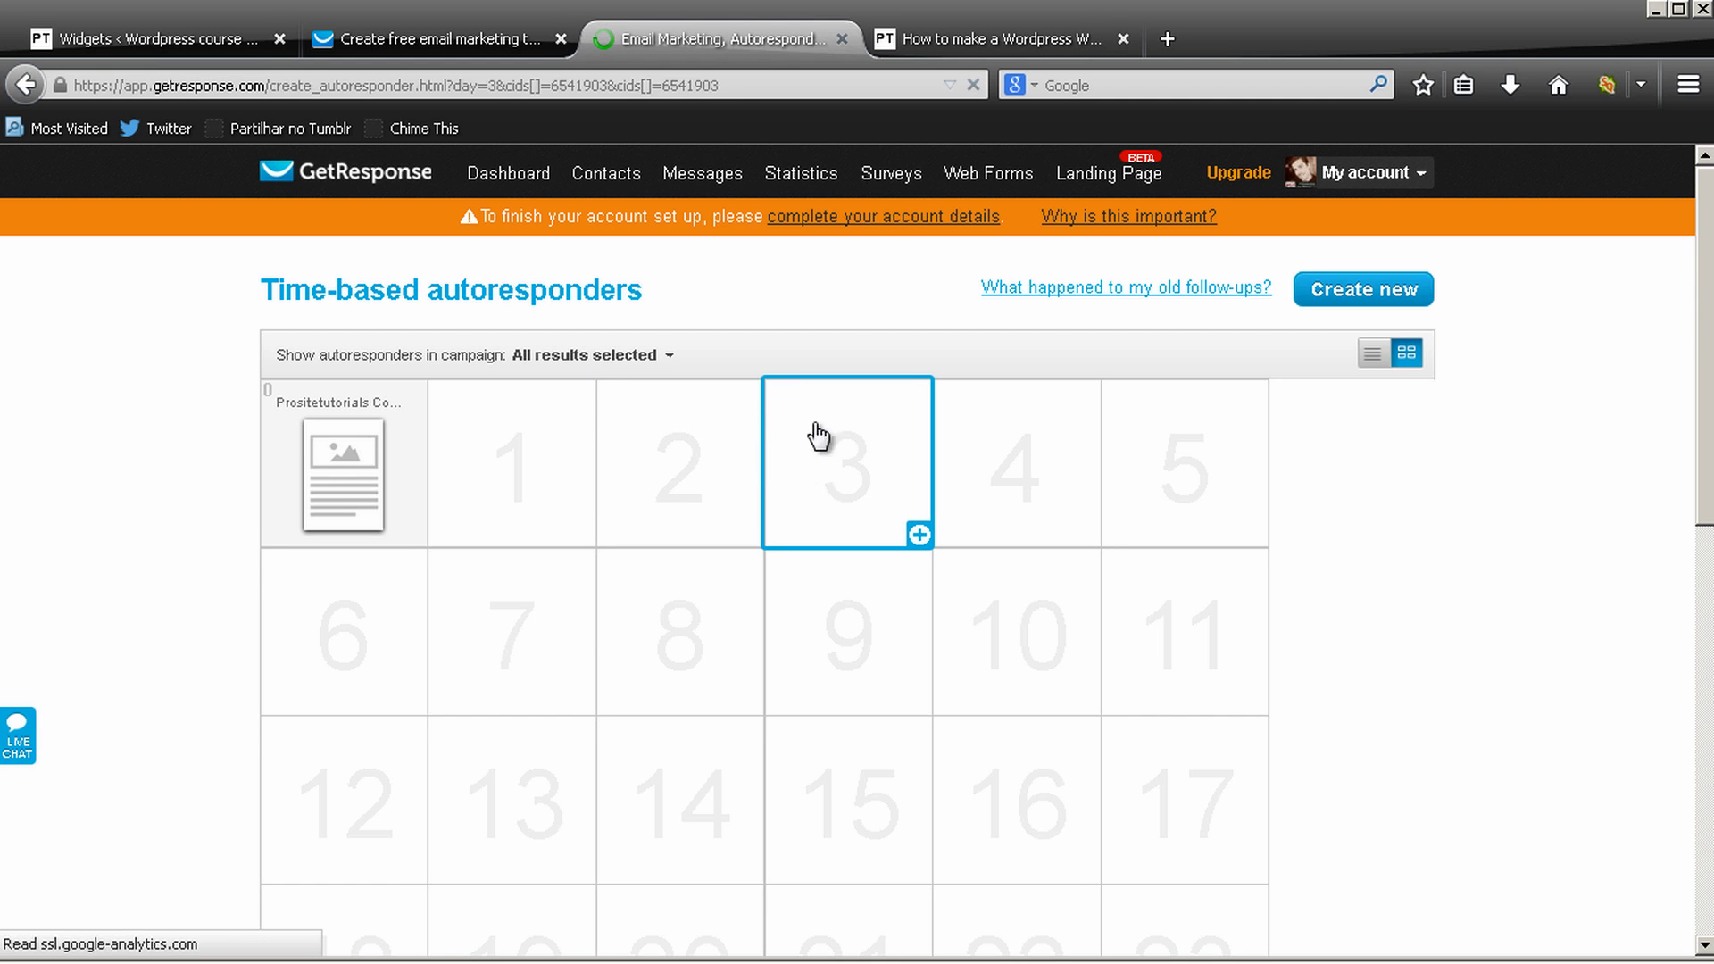
pyautogui.scroll(-6, 903, 631)
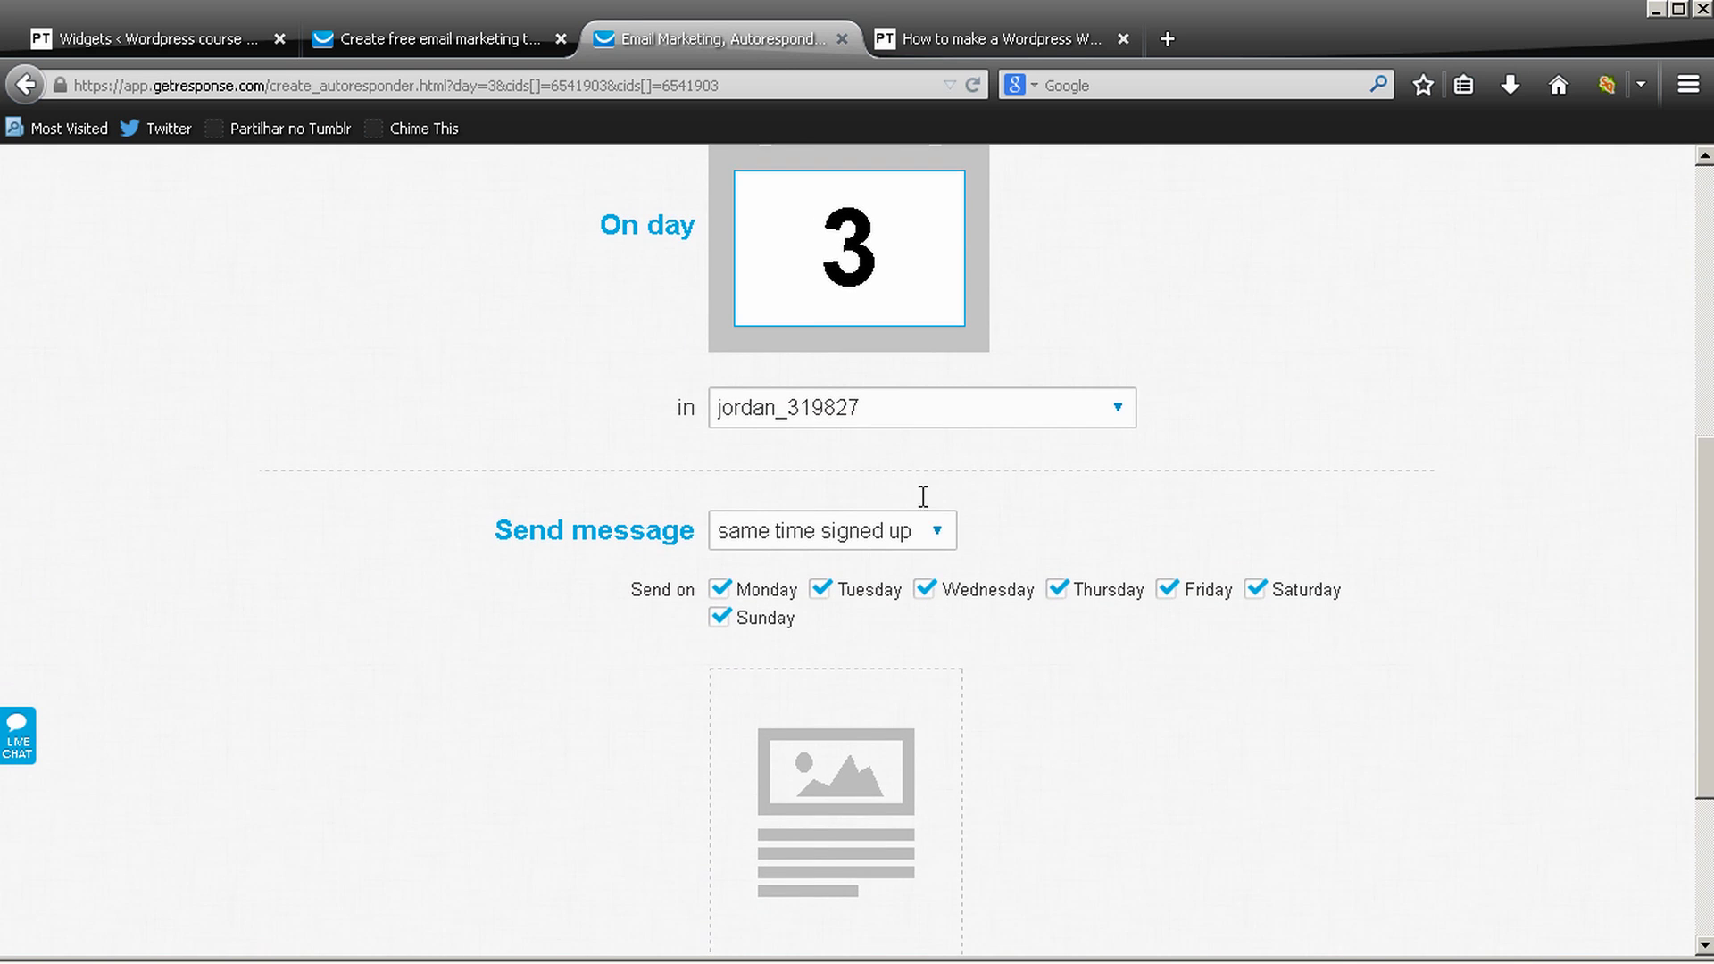
pyautogui.scroll(-1, 785, 546)
pyautogui.scroll(-2, 786, 546)
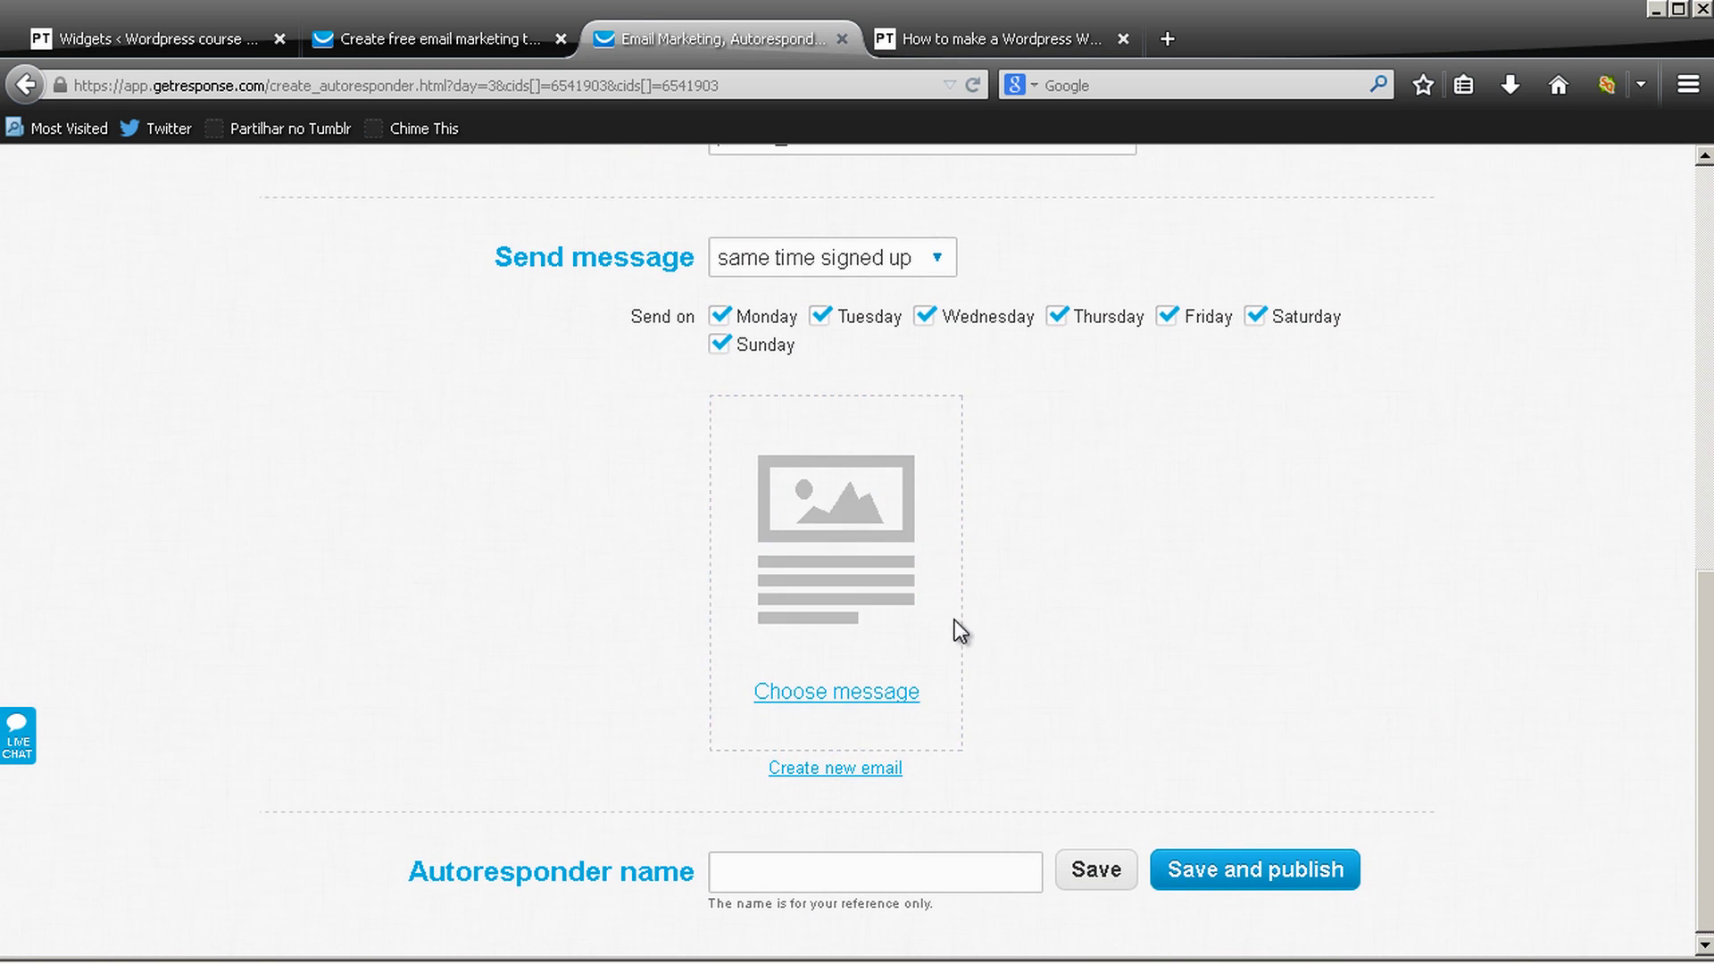
pyautogui.click(25, 85)
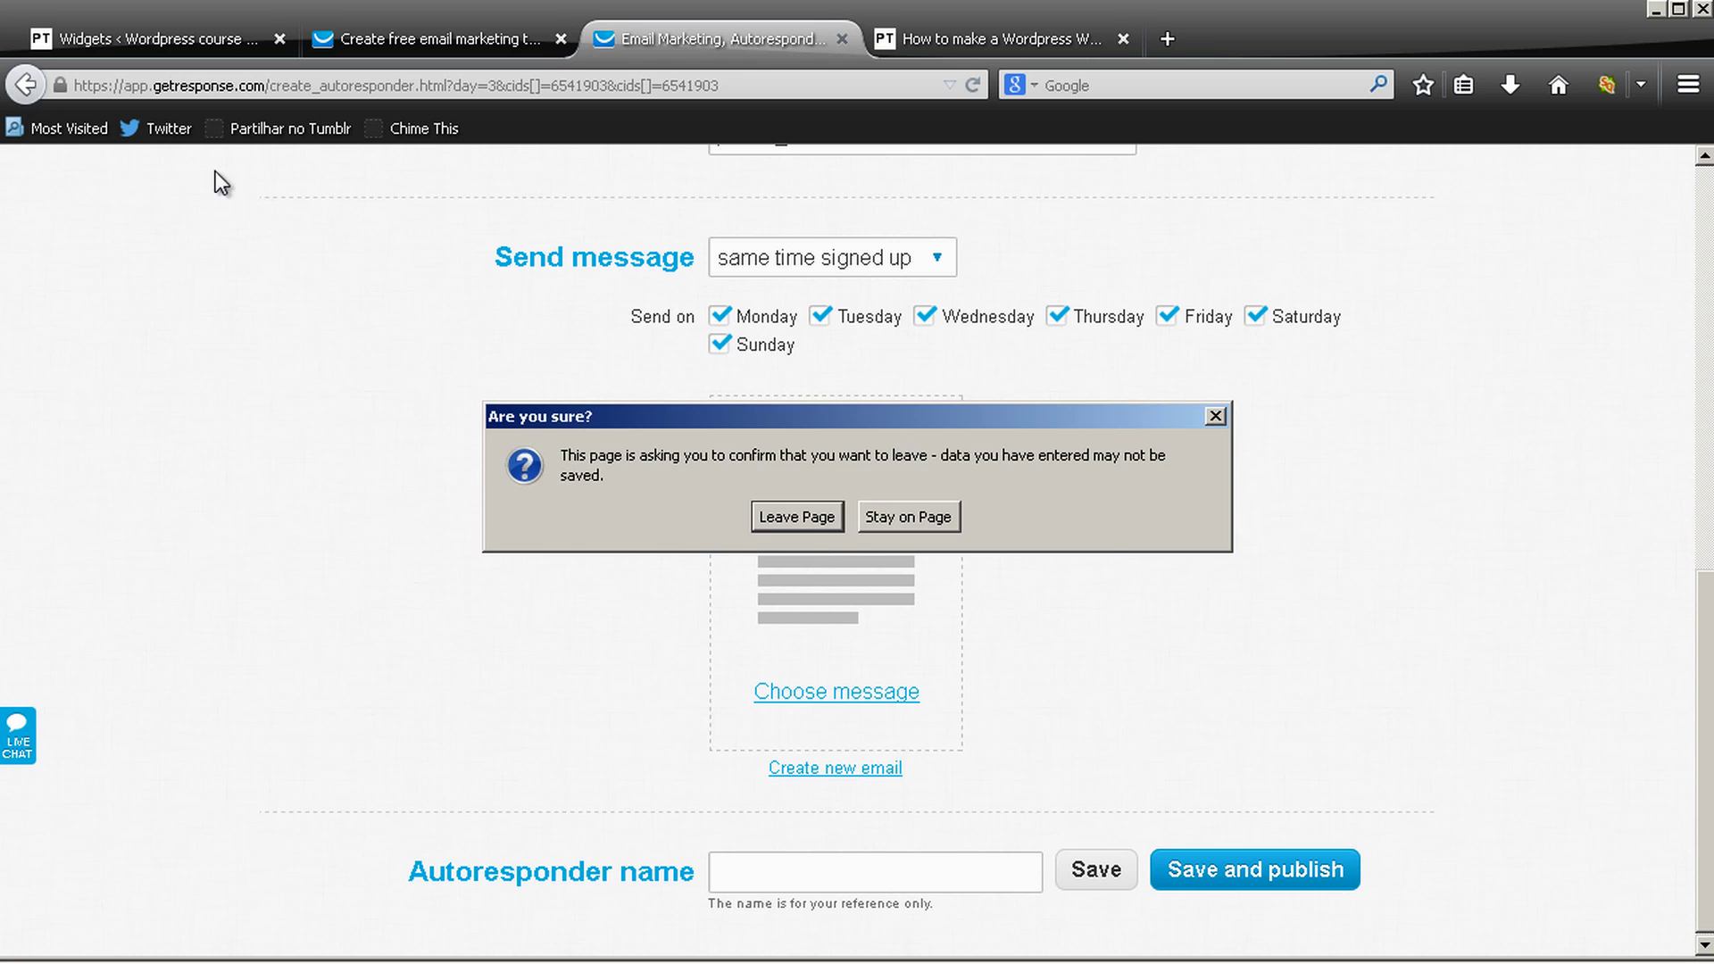
pyautogui.click(796, 517)
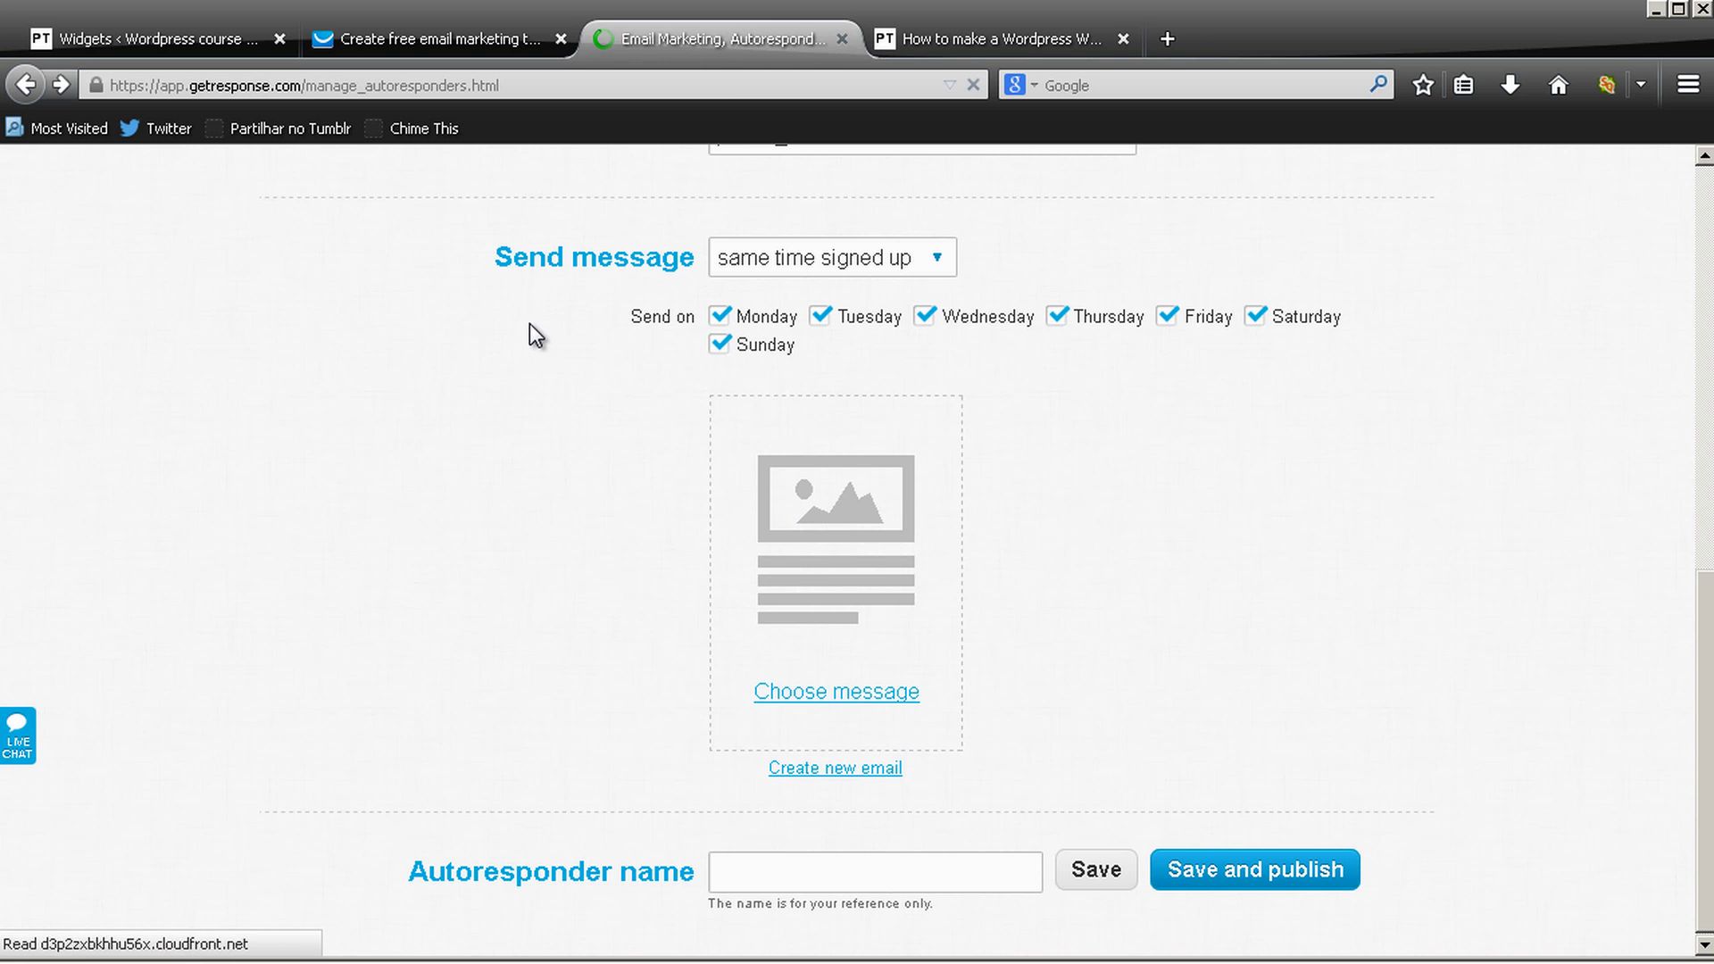
pyautogui.scroll(-6, 1450, 581)
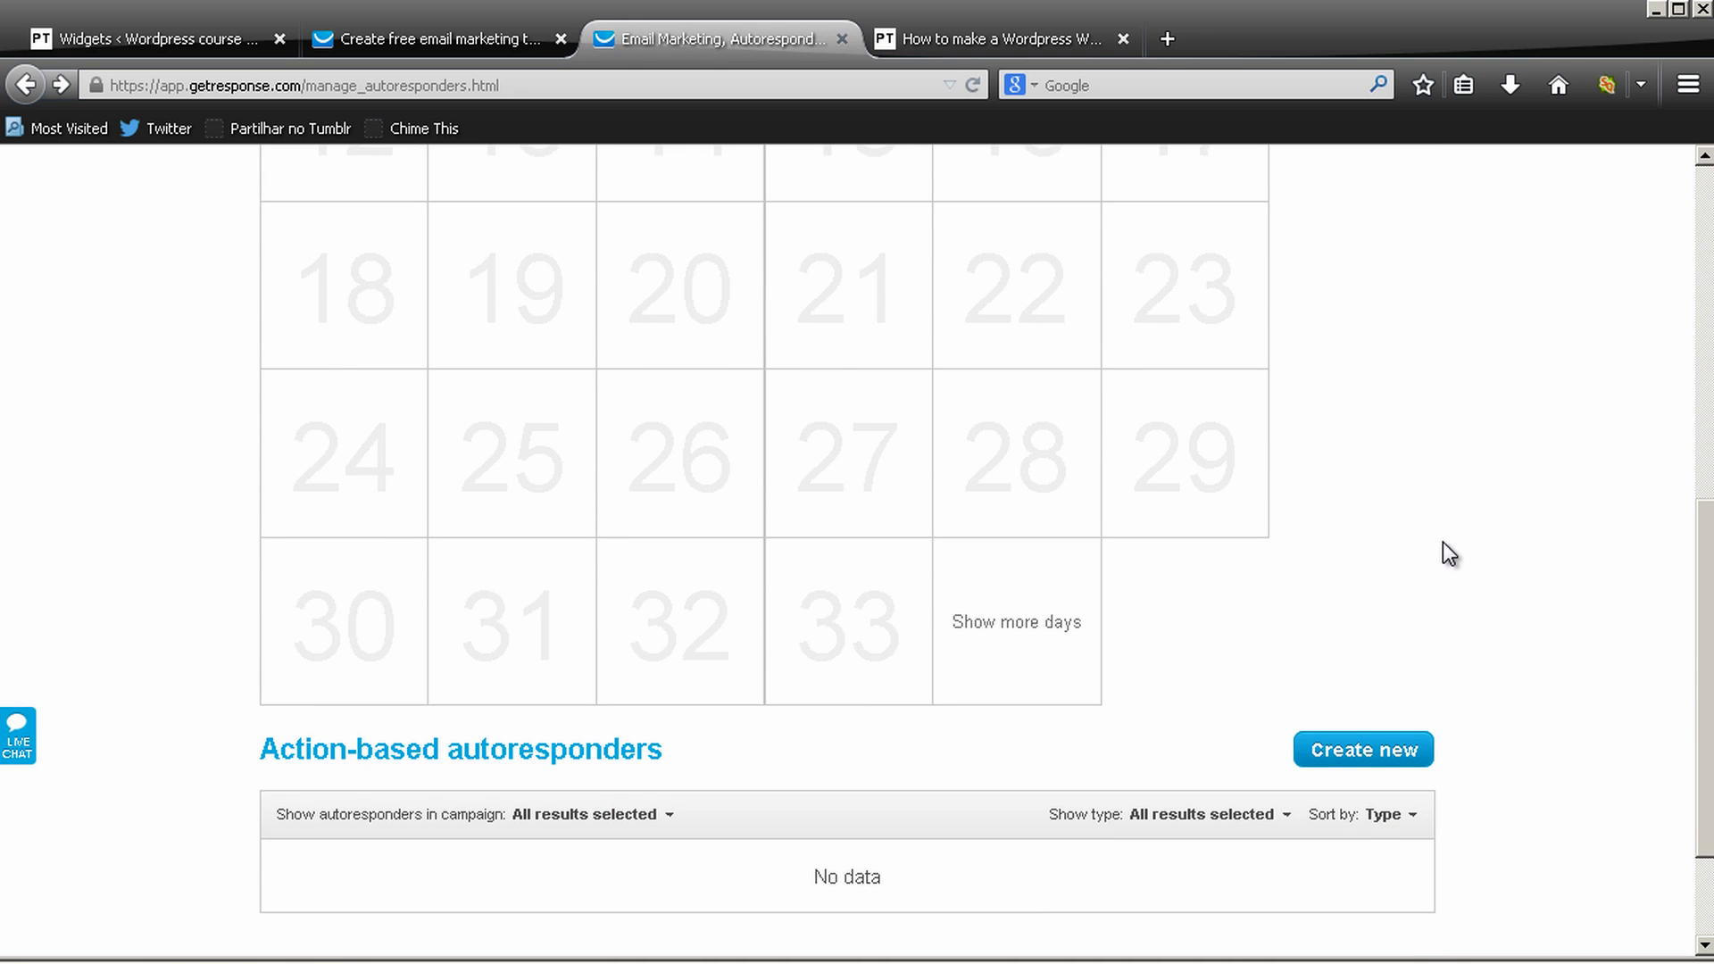
pyautogui.scroll(6, 1443, 517)
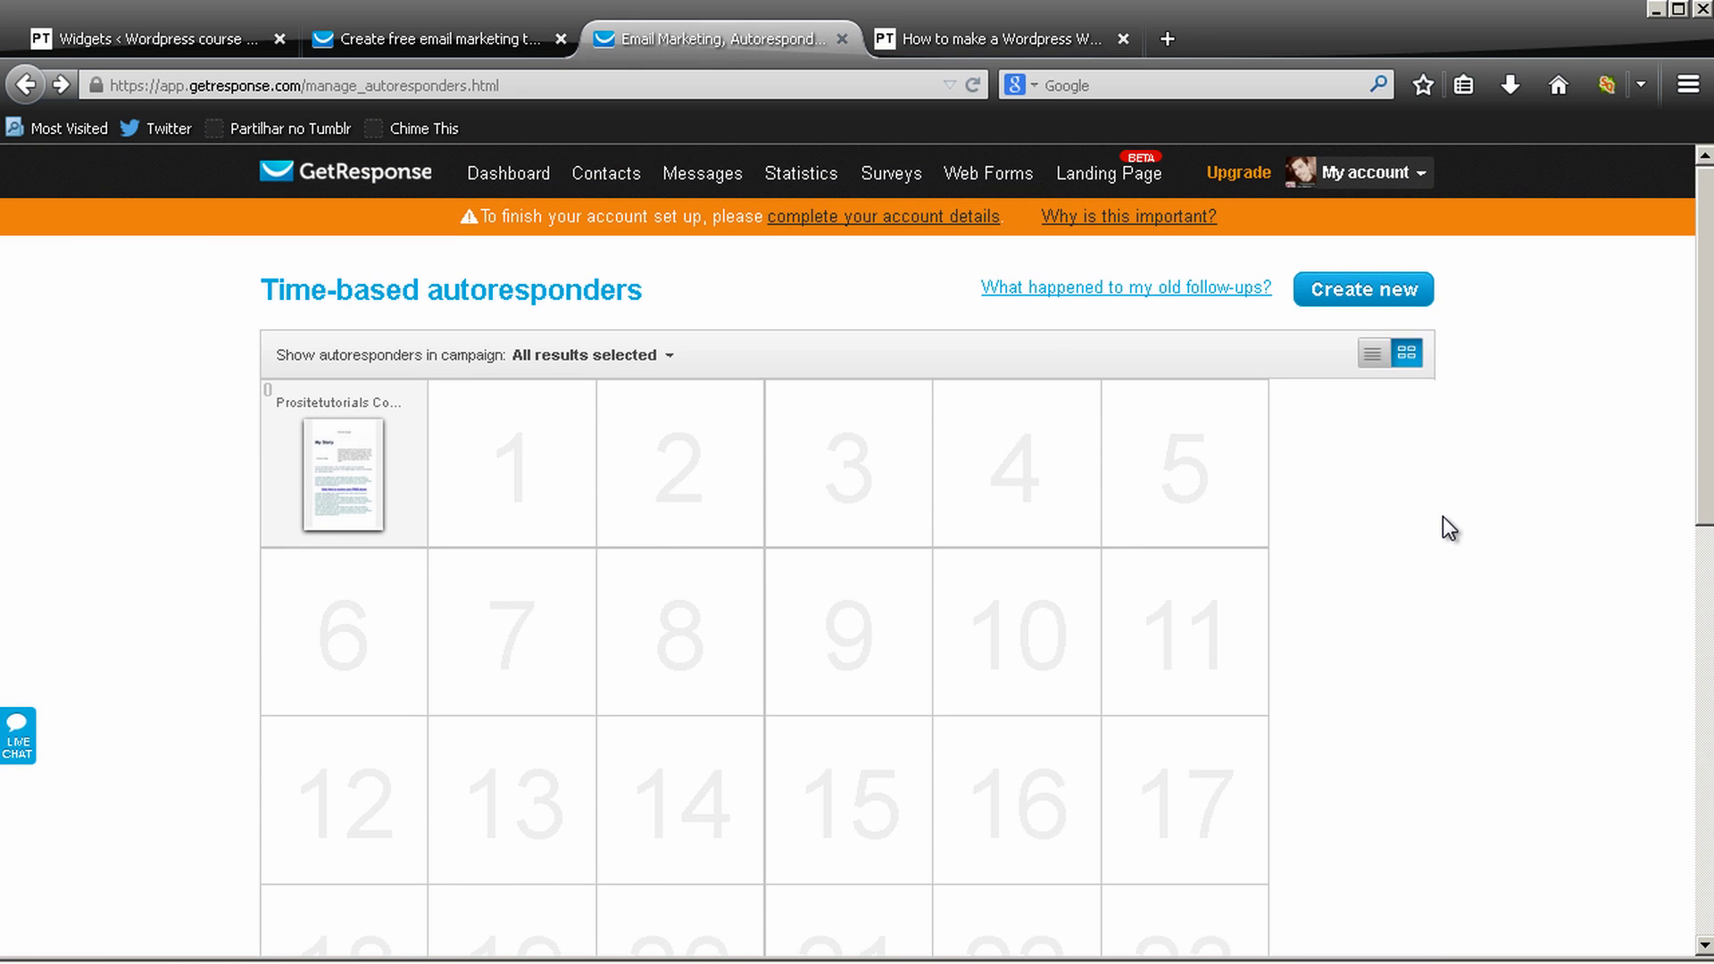
# Return to the WordPress blog tab and reload the page
pyautogui.click(491, 51)
pyautogui.click(1046, 35)
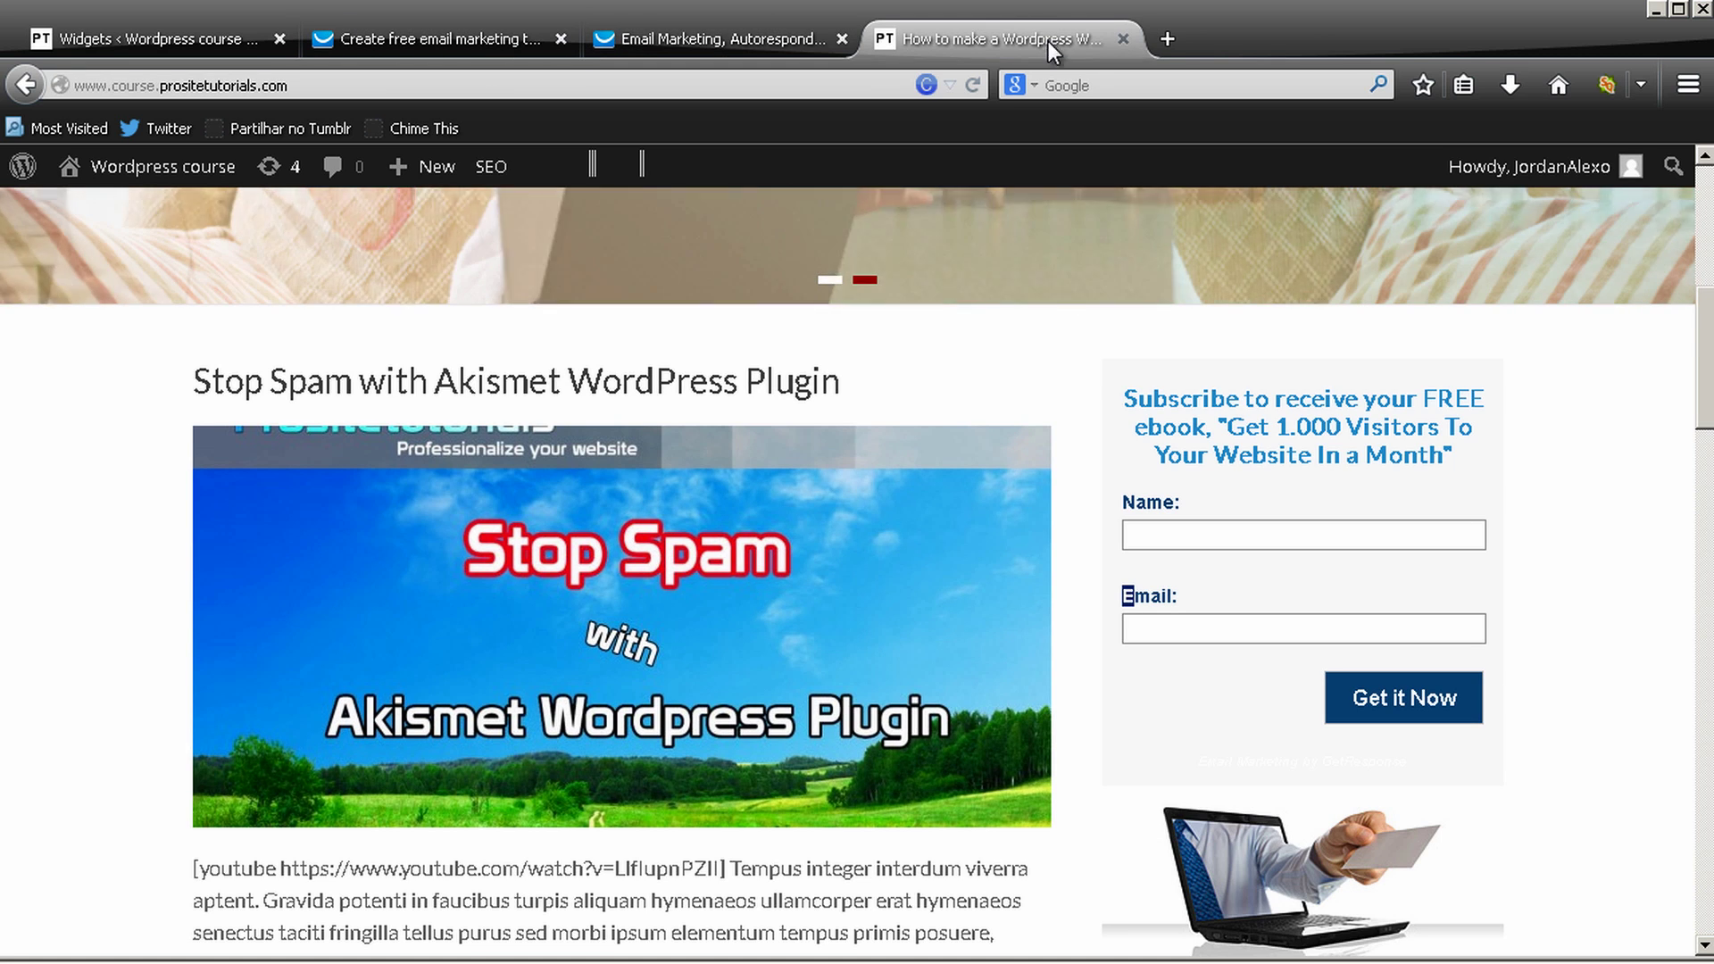
pyautogui.click(973, 84)
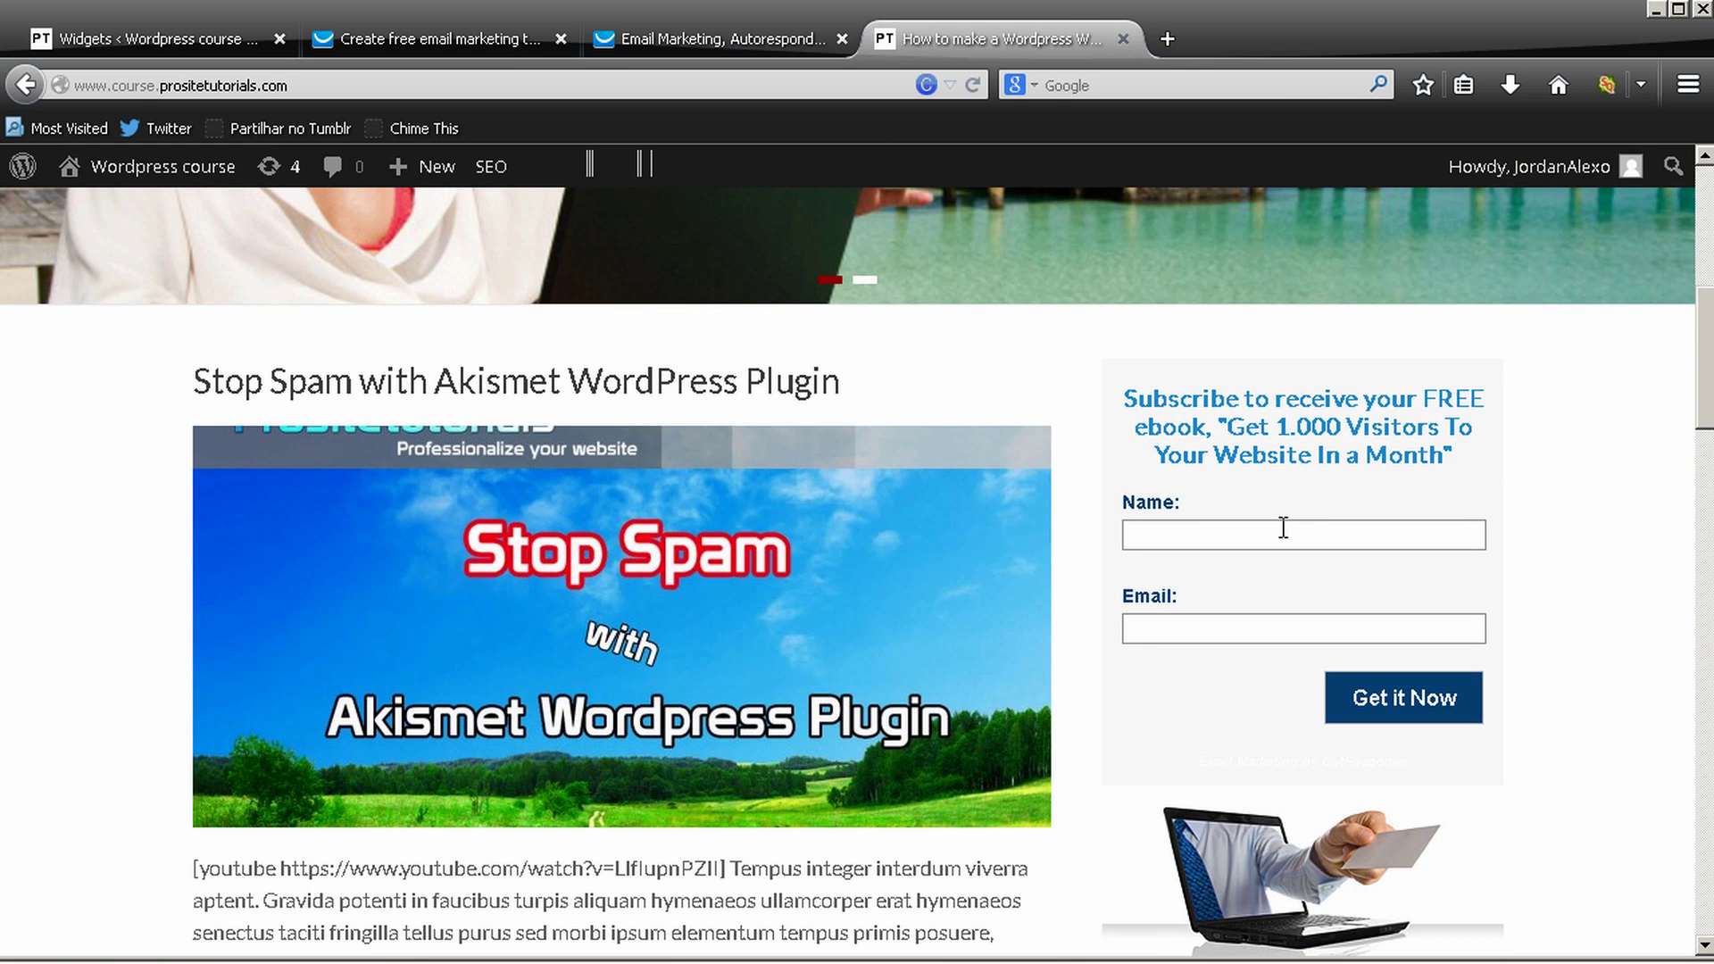
# Enter the test subscriber's name and e-mail address in the sidebar sign-up form
pyautogui.click(1283, 532)
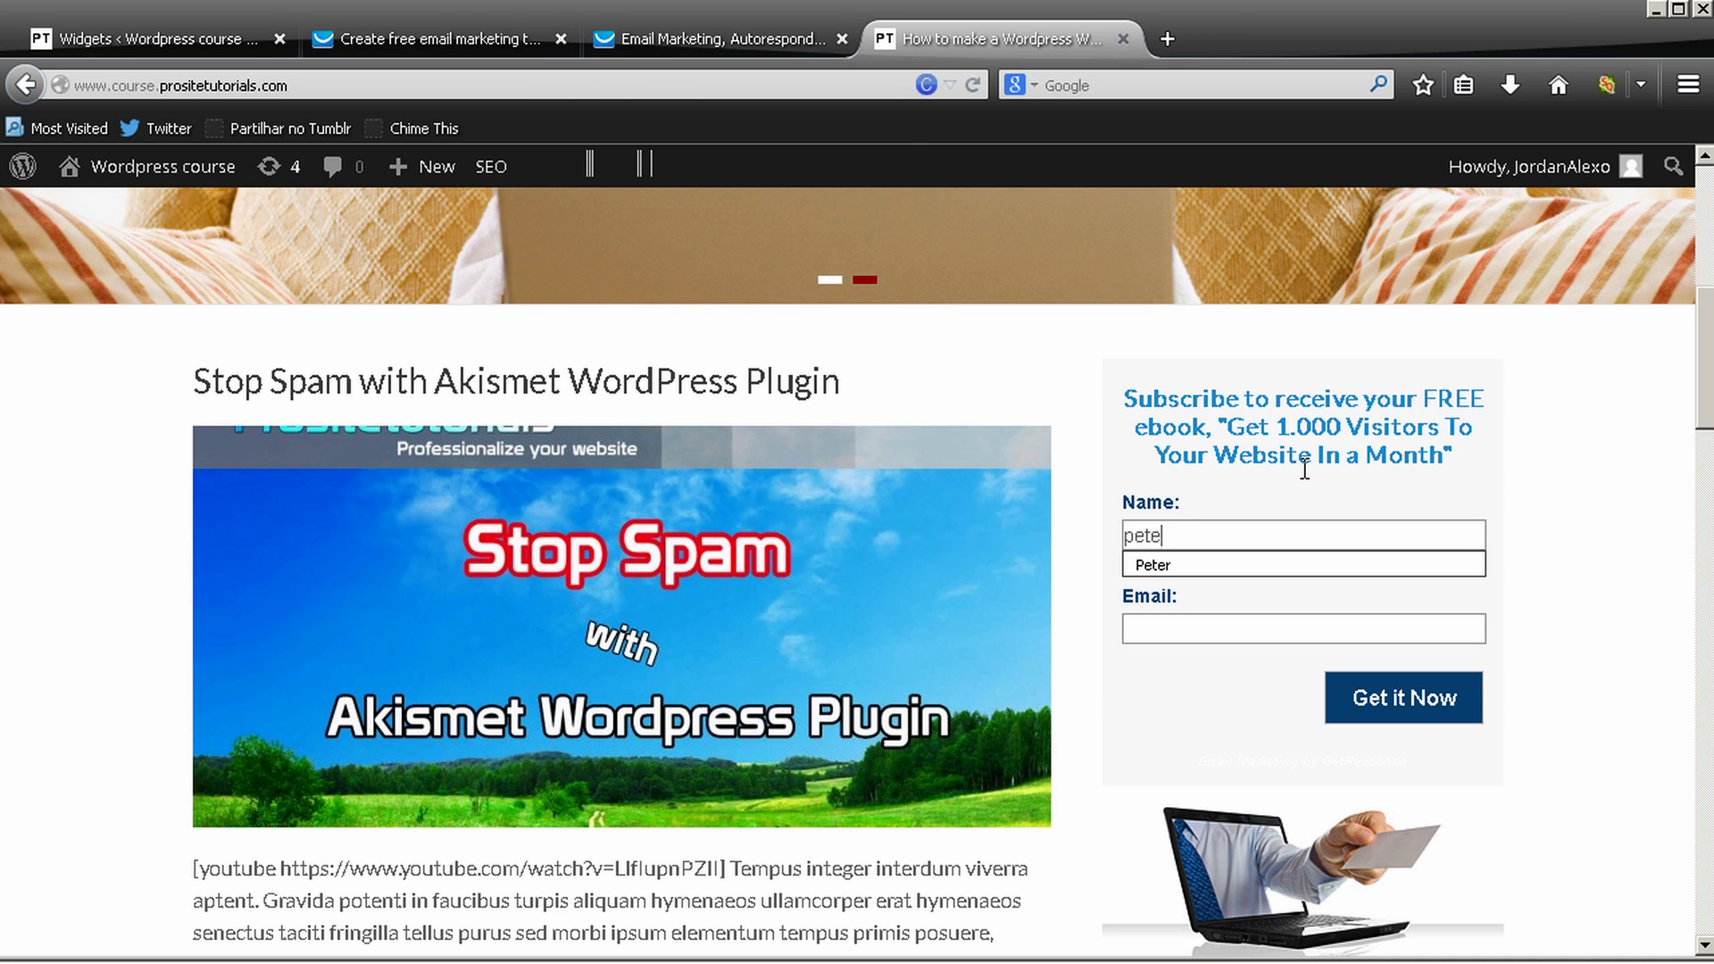
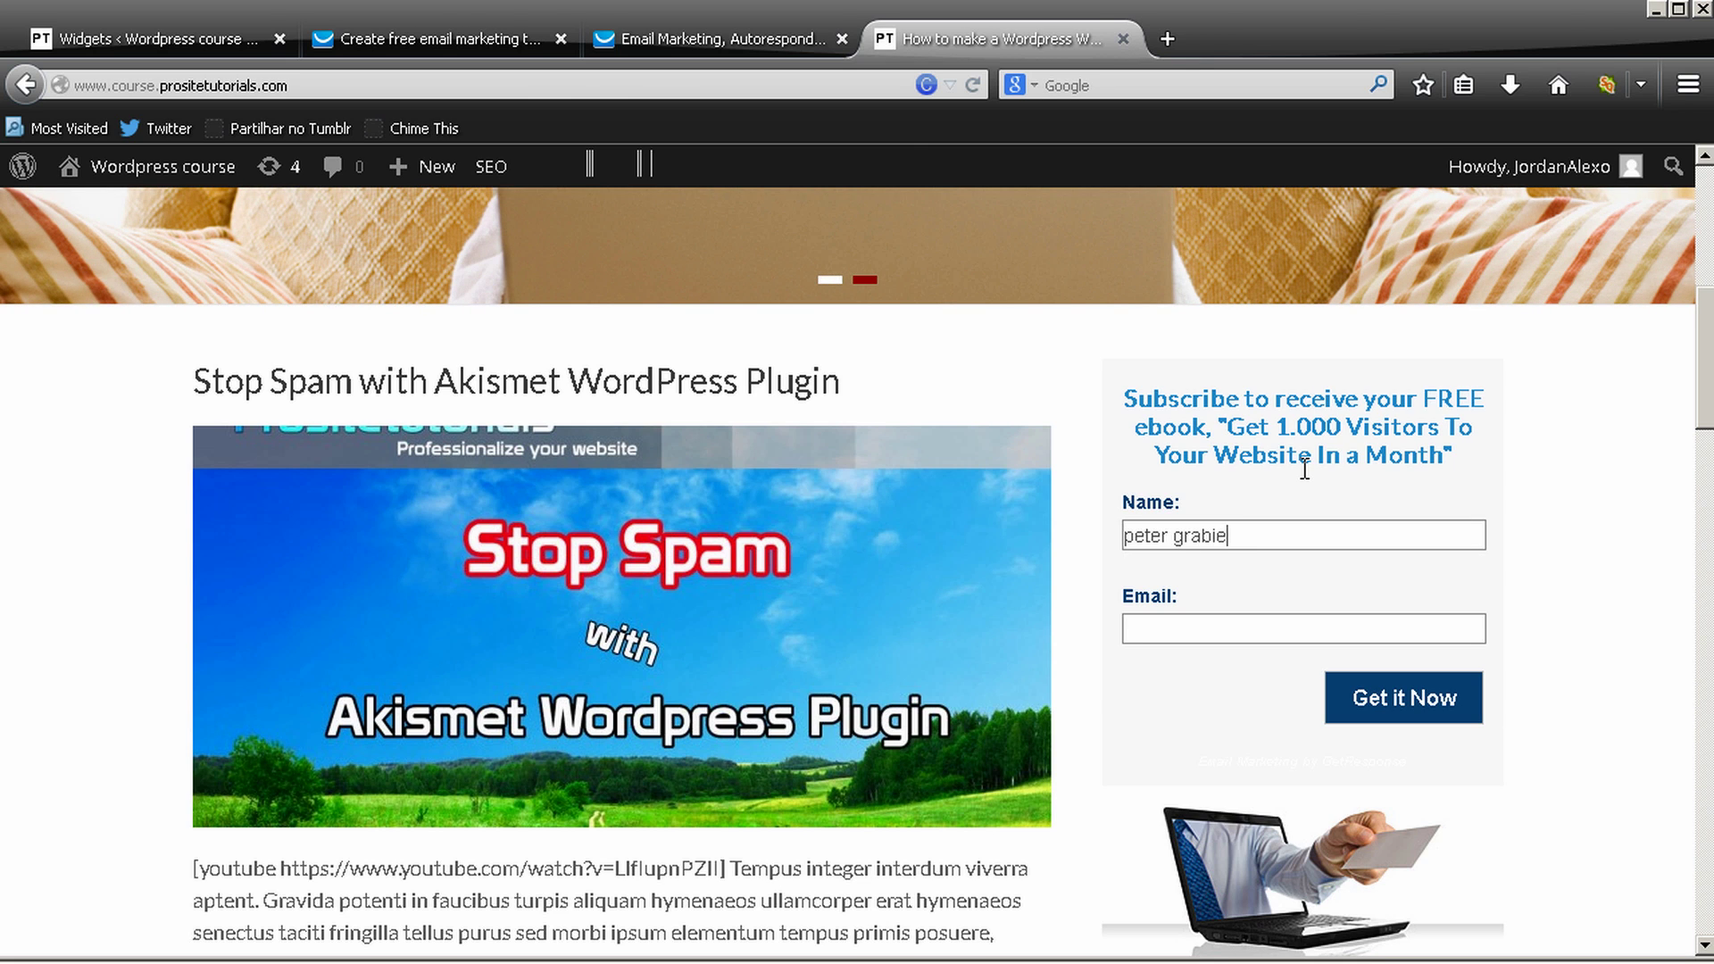
pyautogui.press('Left')
pyautogui.press('Left')
pyautogui.press('Left')
pyautogui.click(1241, 629)
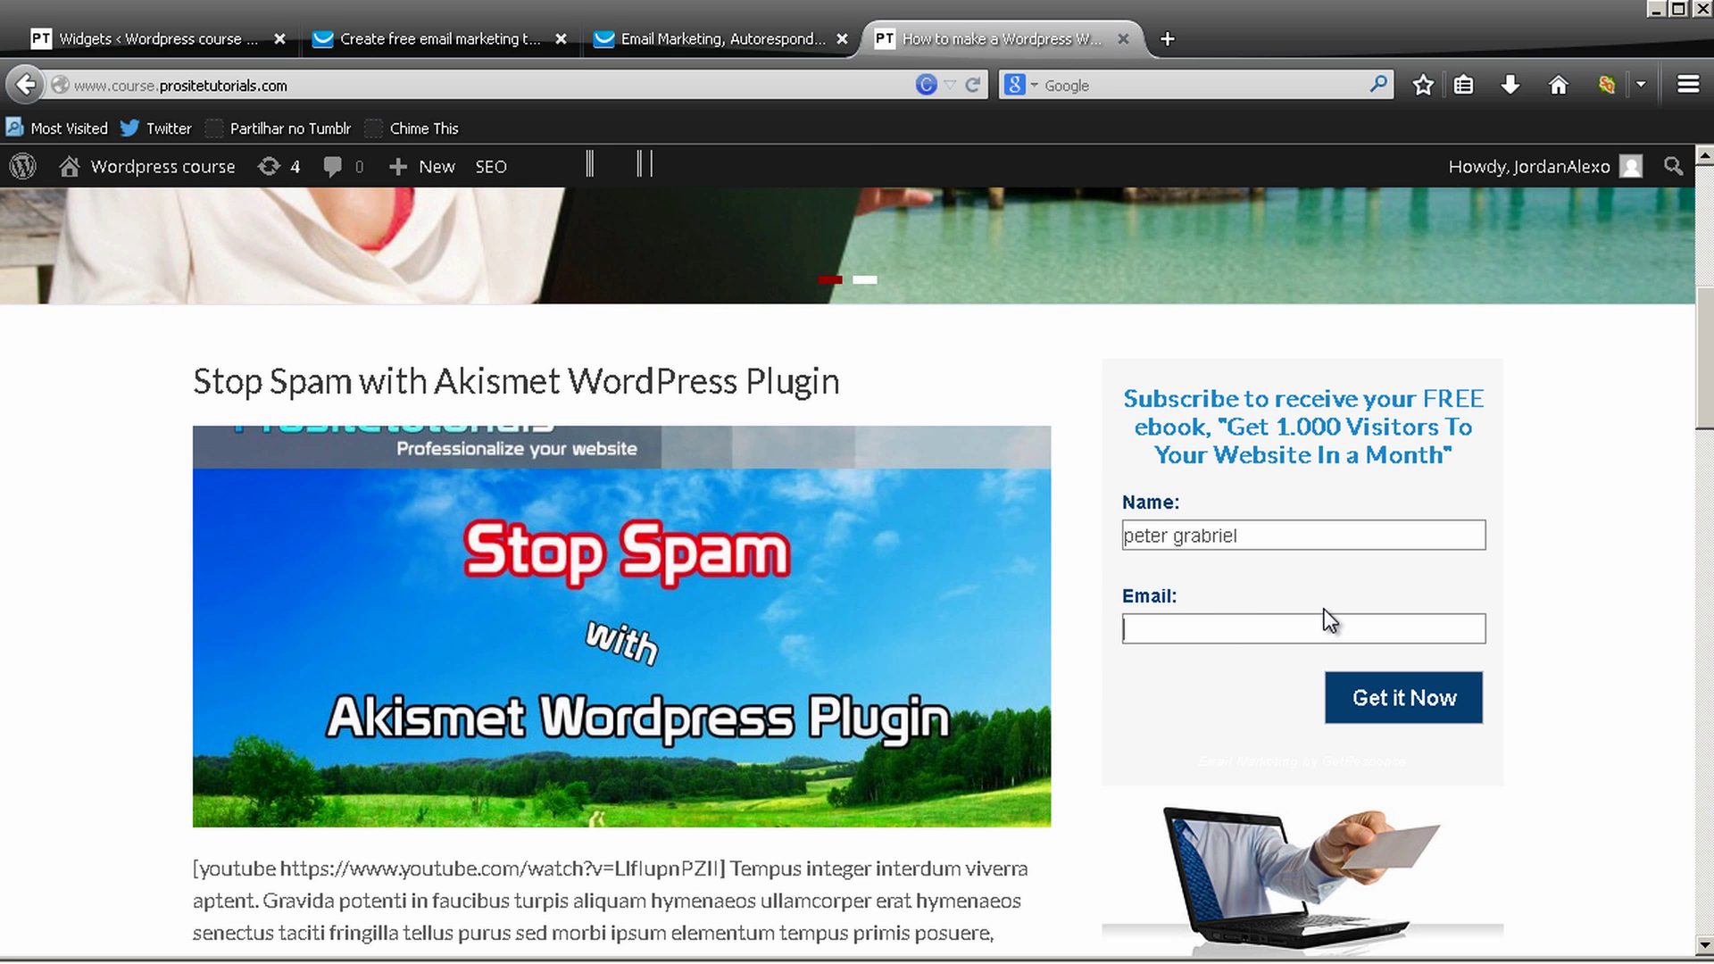
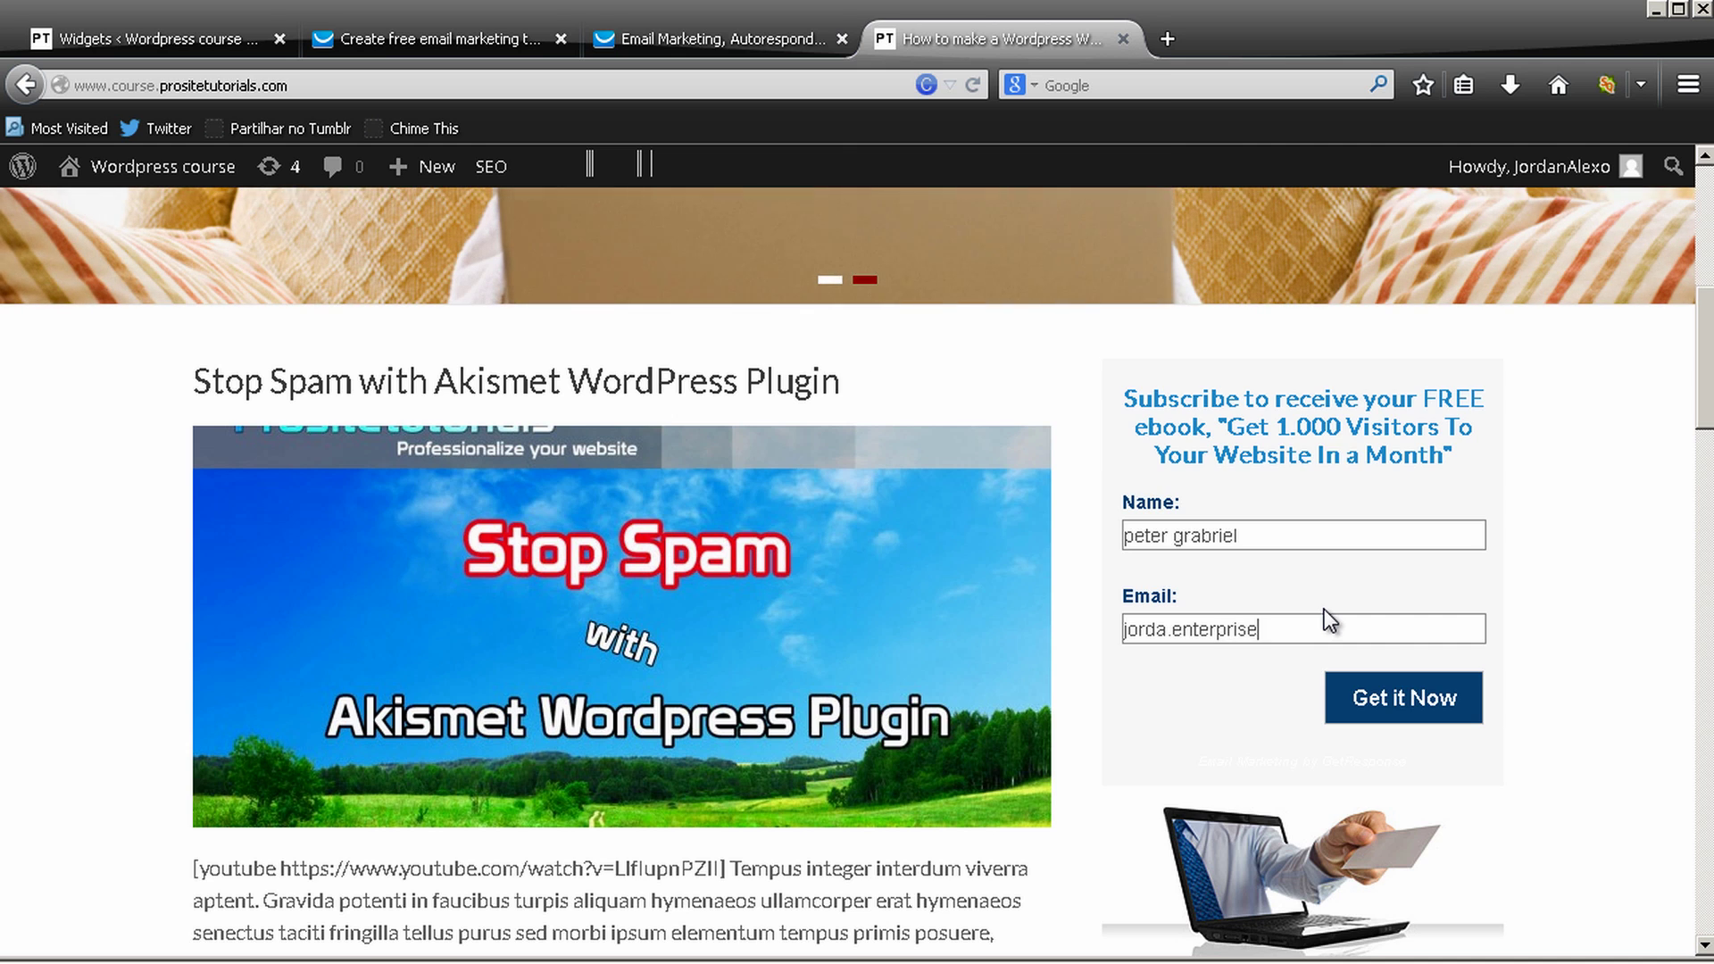
pyautogui.click(1163, 632)
pyautogui.write('b')
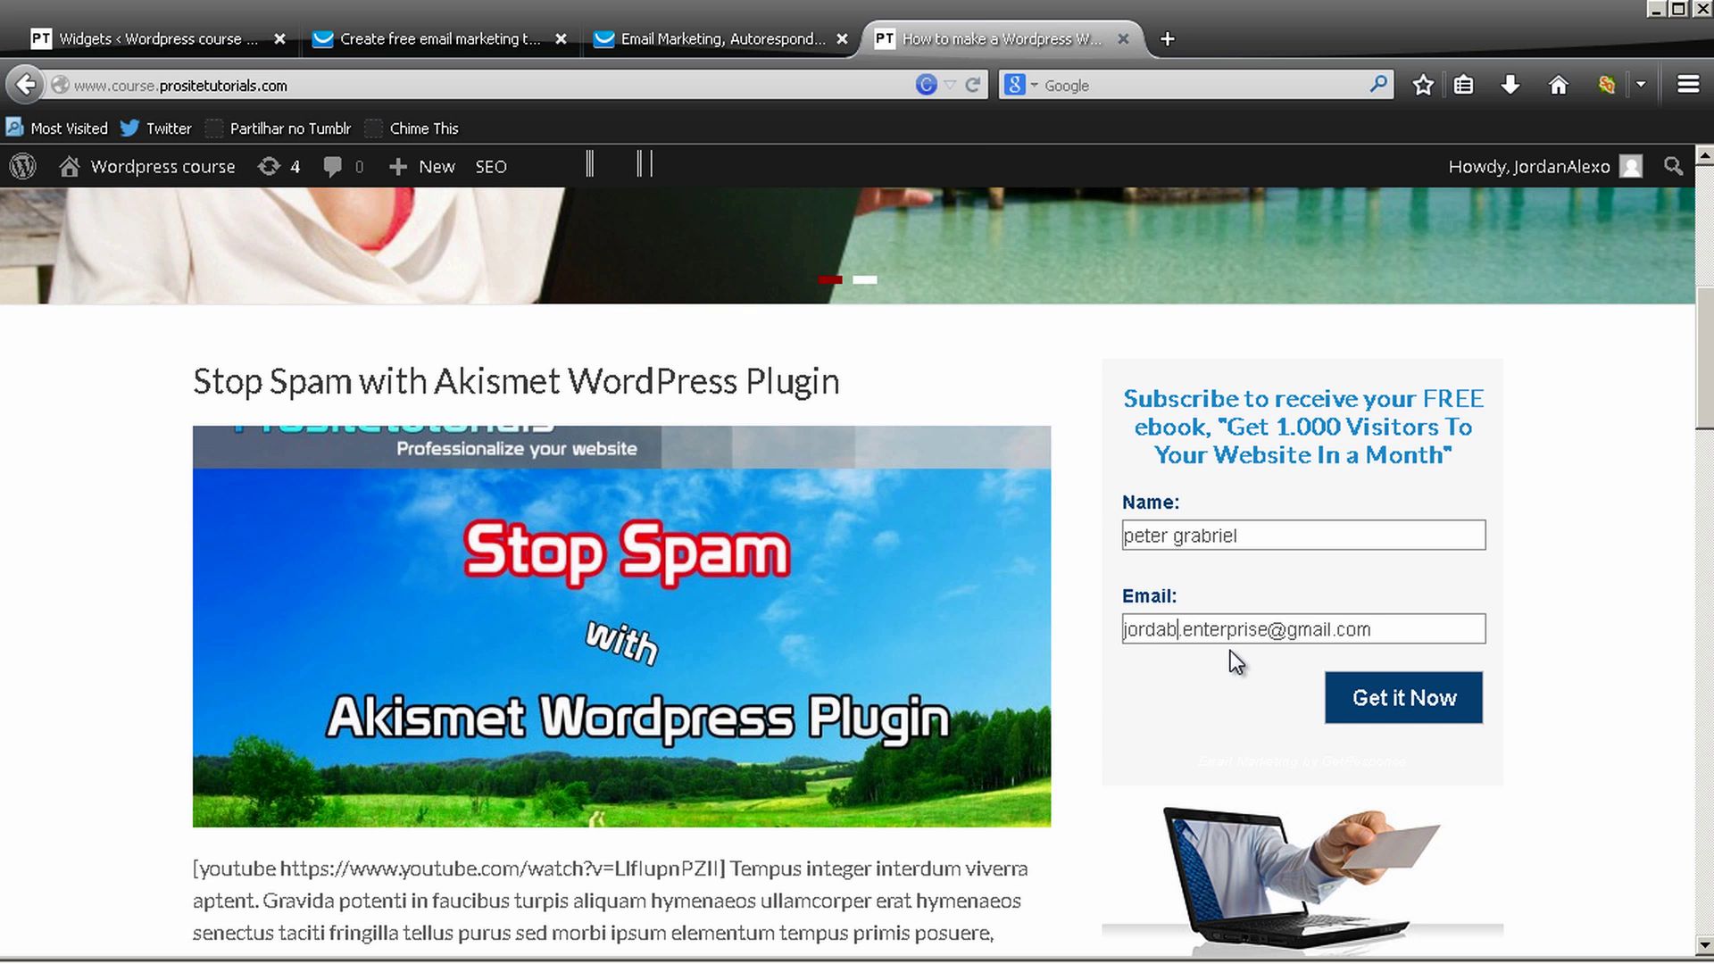
pyautogui.press('BackSpace')
pyautogui.write('n')
# Submit the sign-up form with Get it Now to test the subscription
pyautogui.scroll(-2, 1502, 432)
pyautogui.scroll(-2, 1502, 432)
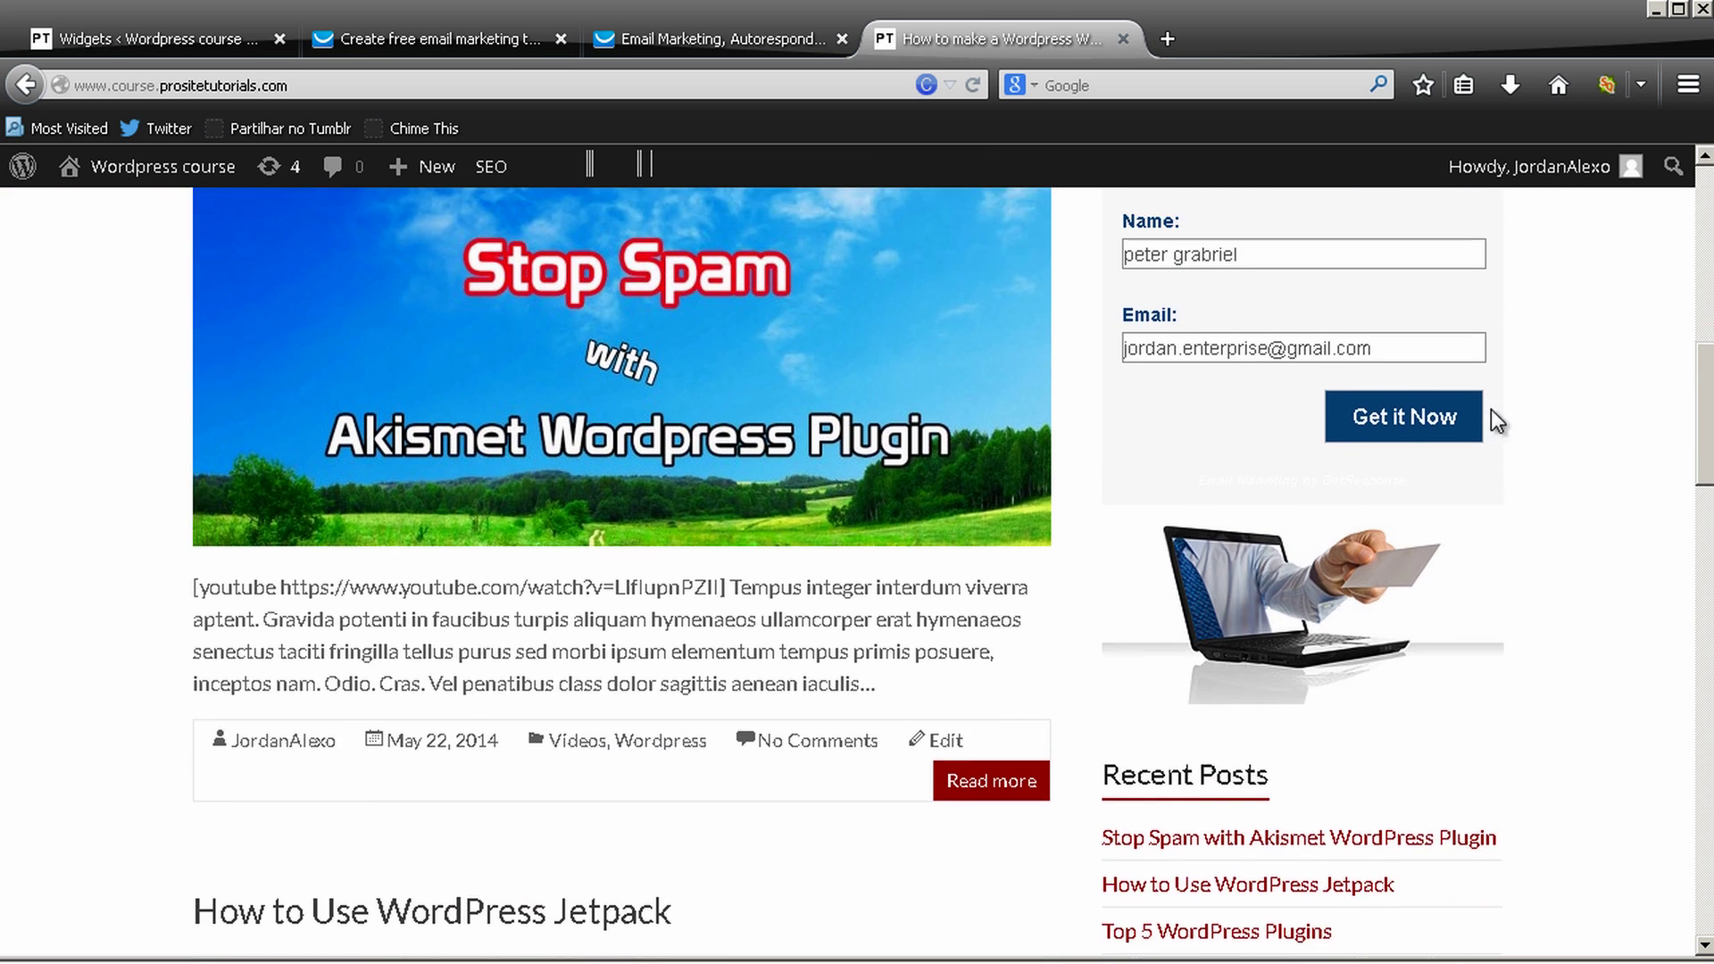
pyautogui.scroll(3, 1428, 482)
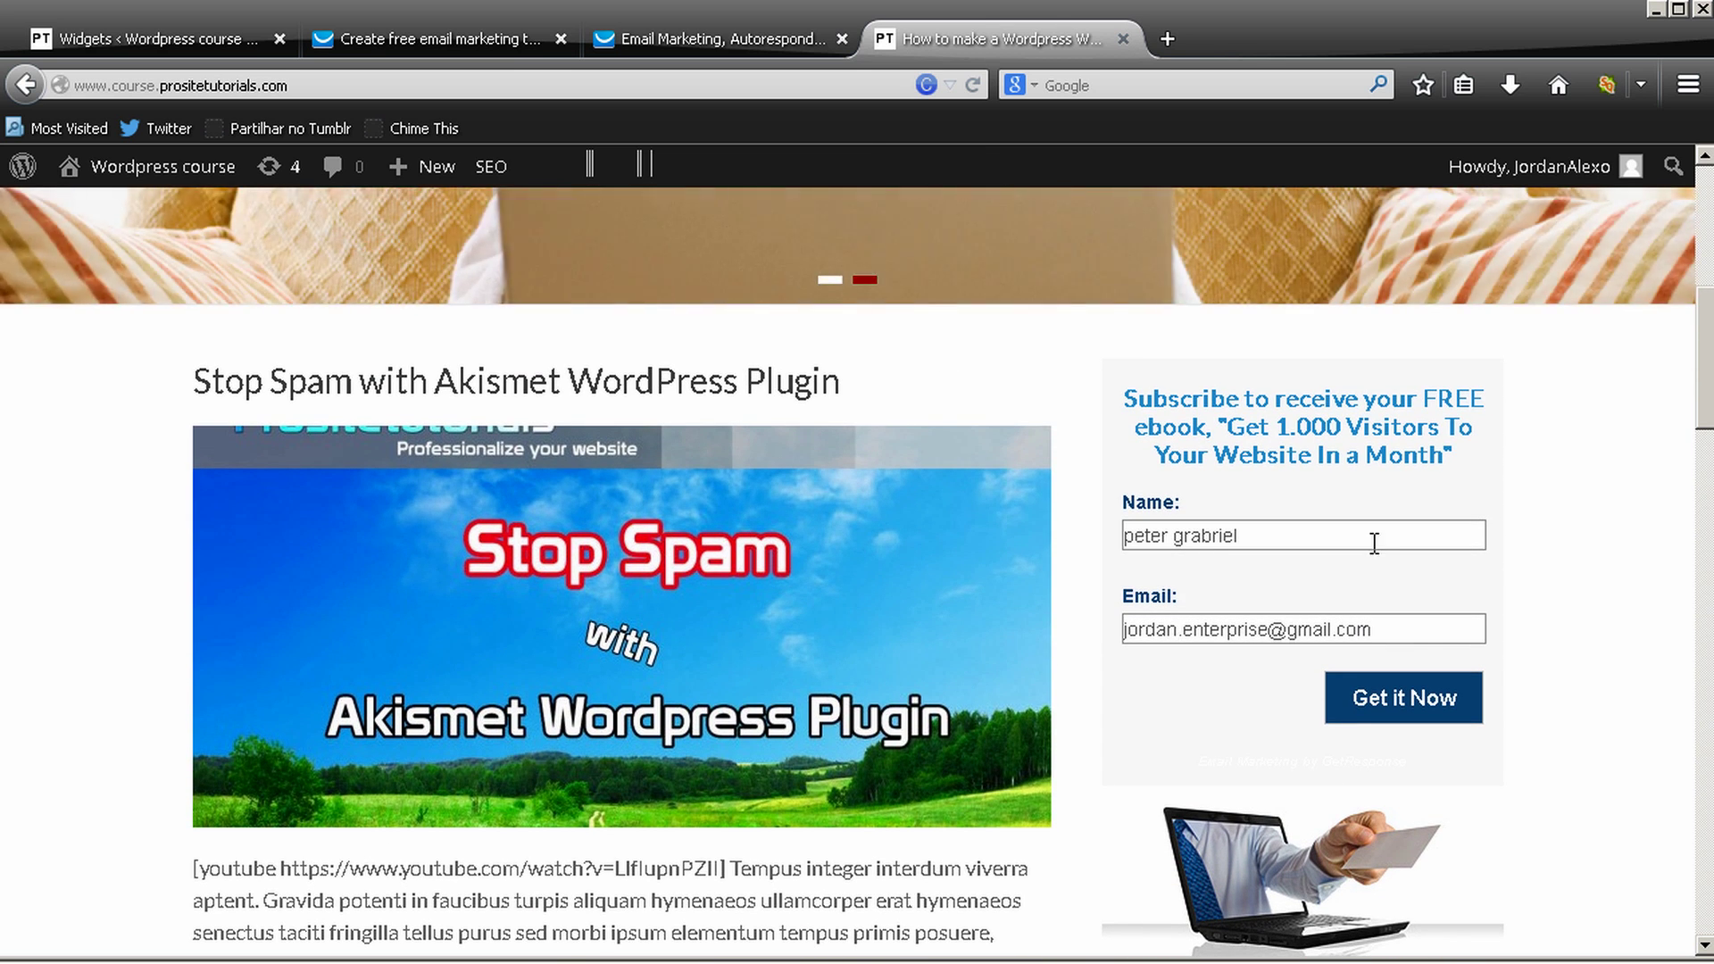
pyautogui.click(1421, 706)
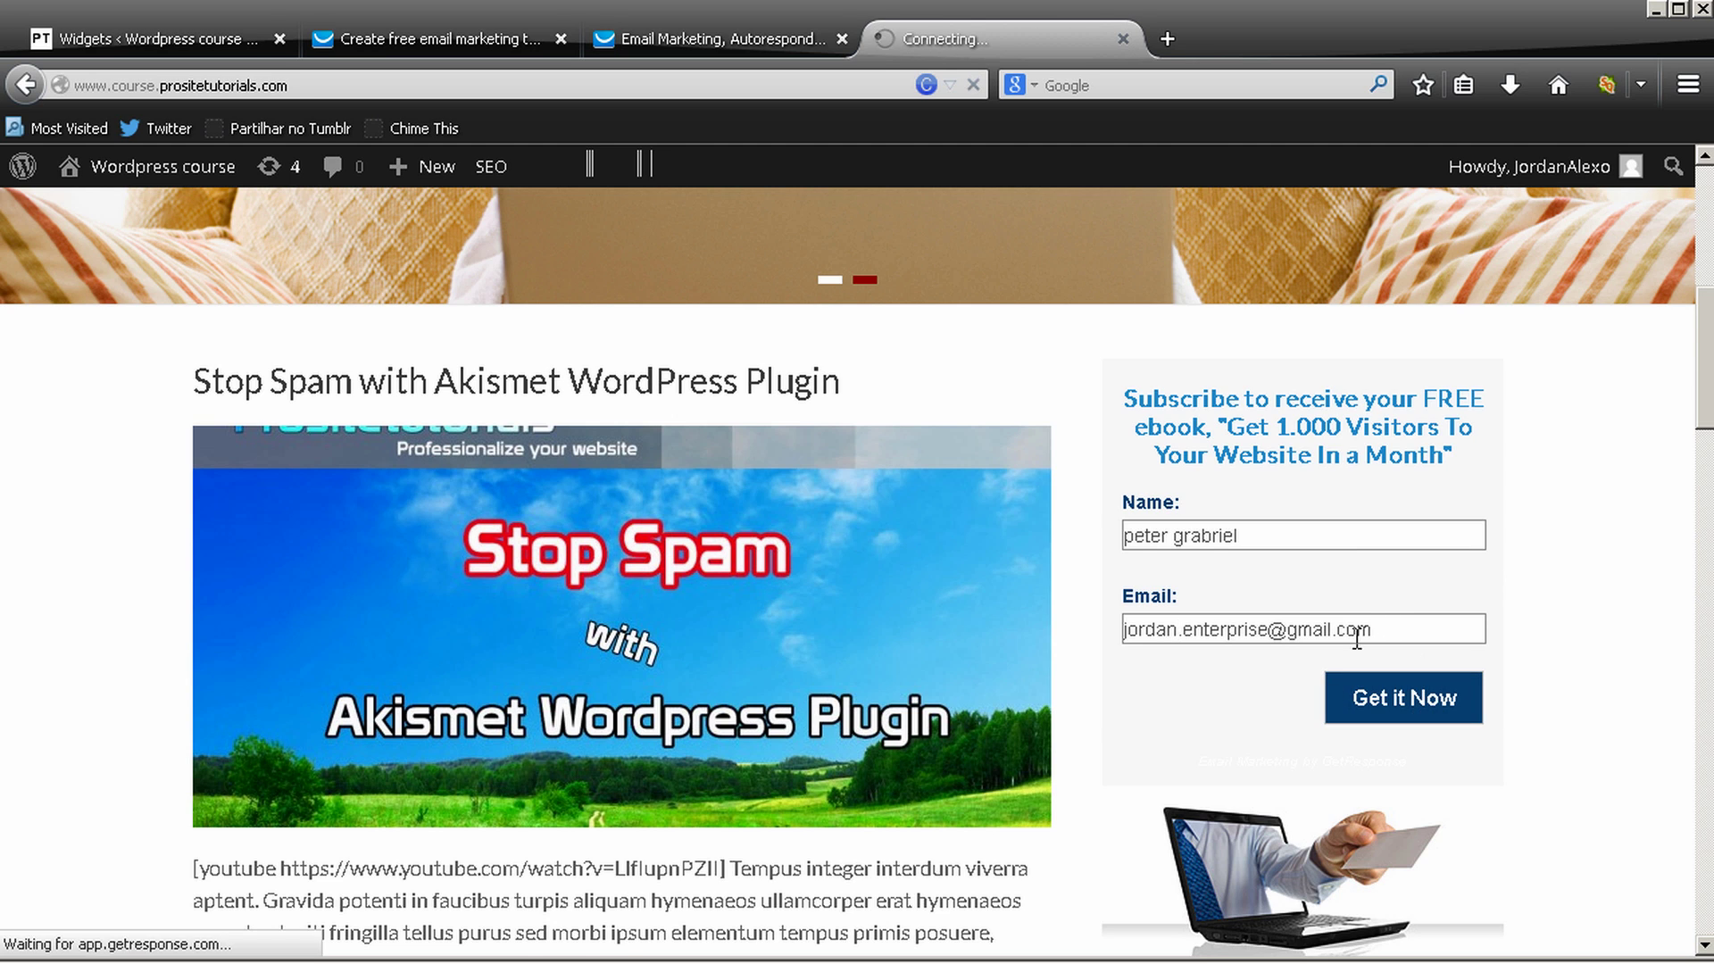